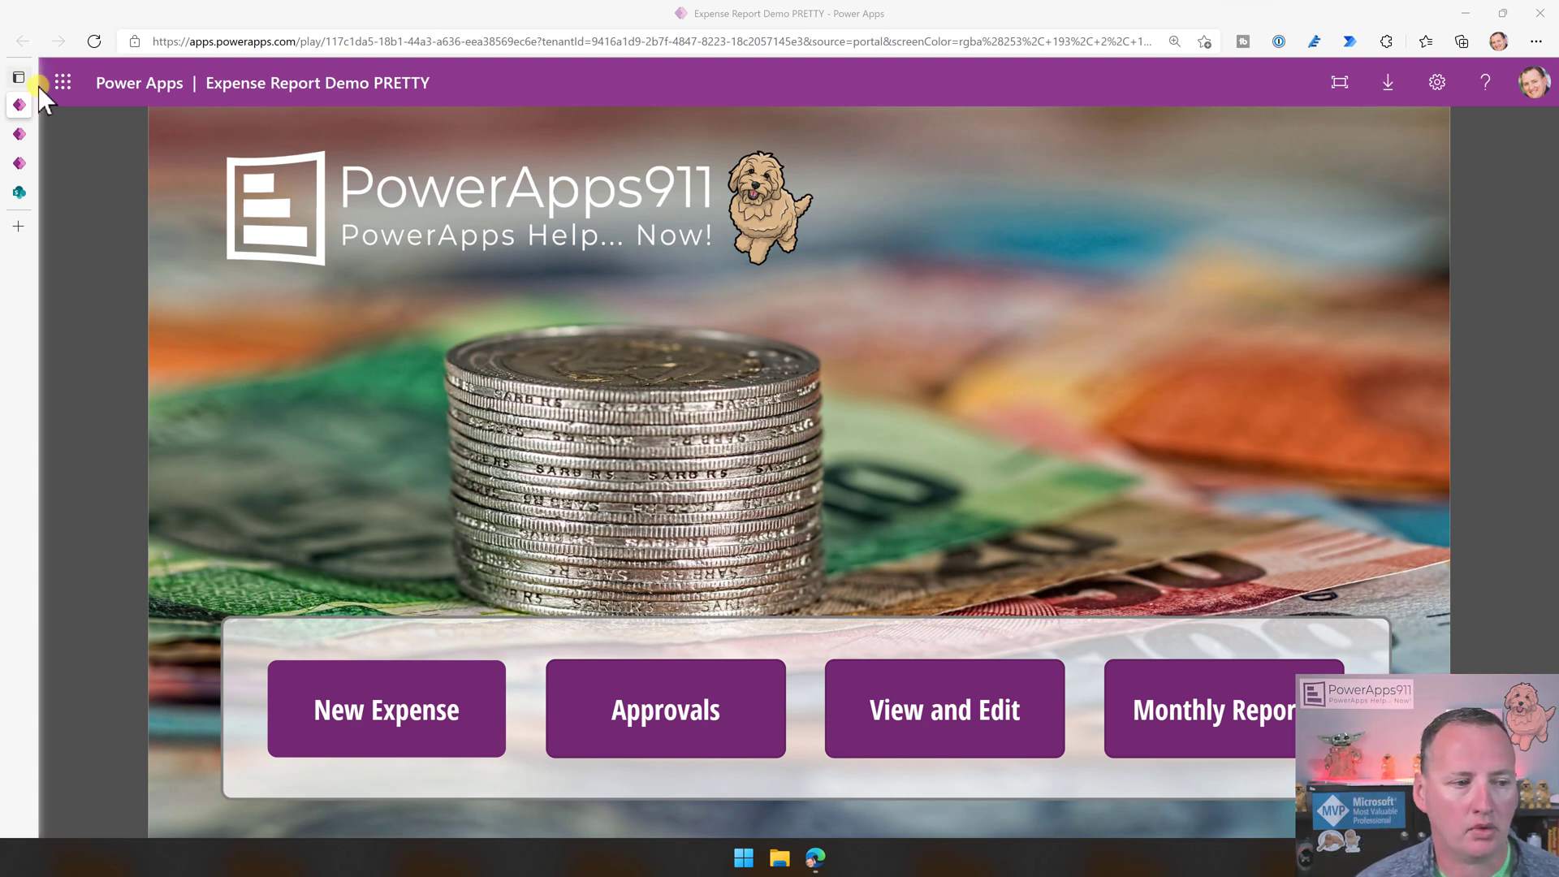
# Edit the 1A Maintenance item so its App Build reads 1B, then save and close it.
pyautogui.click(95, 41)
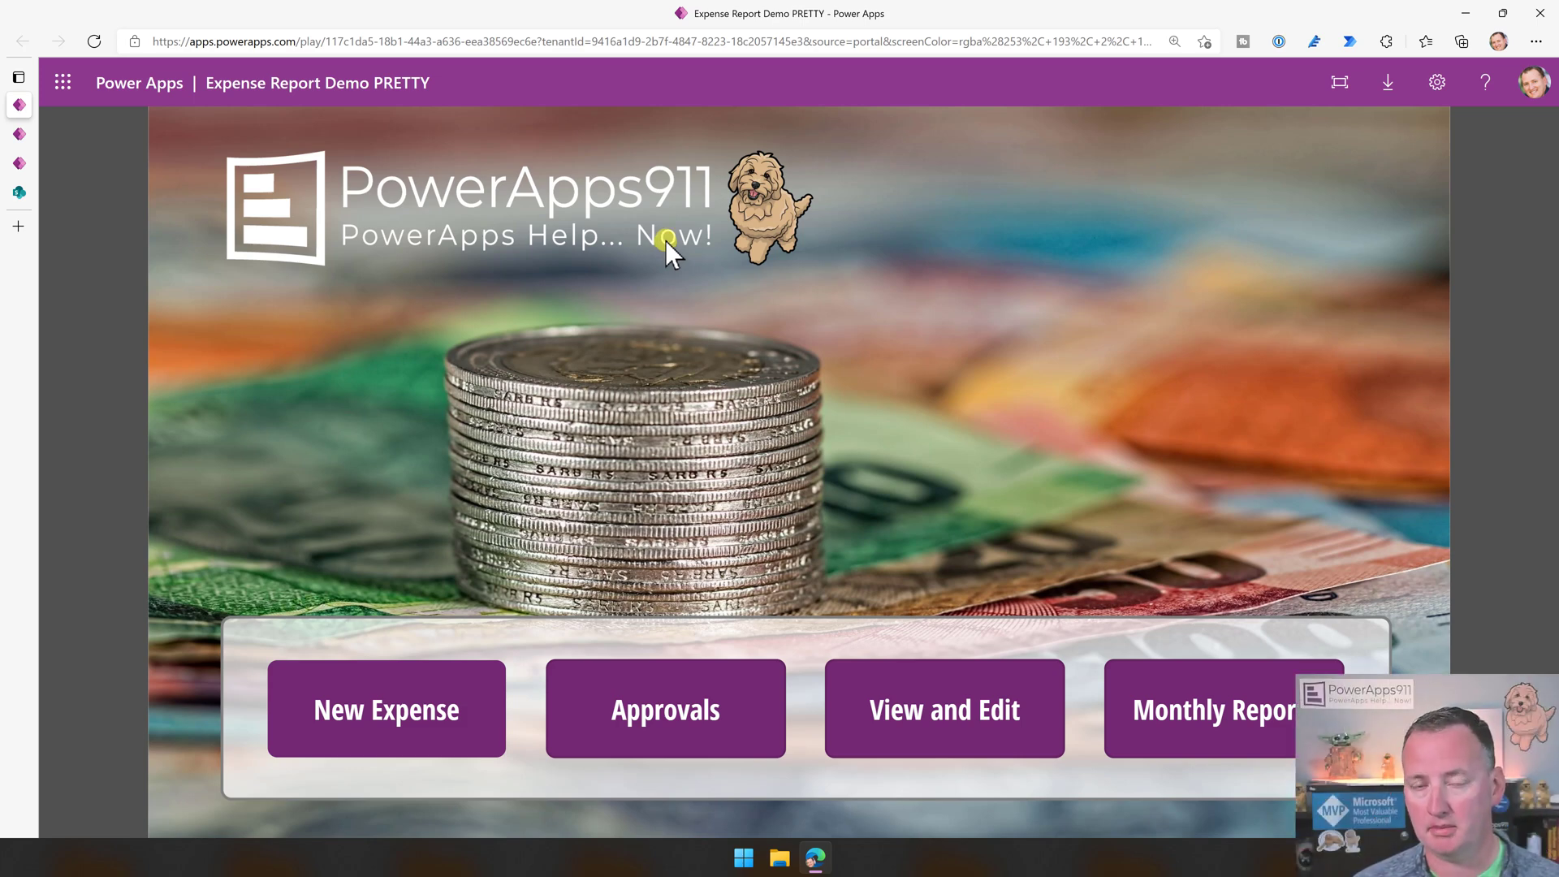
pyautogui.click(19, 191)
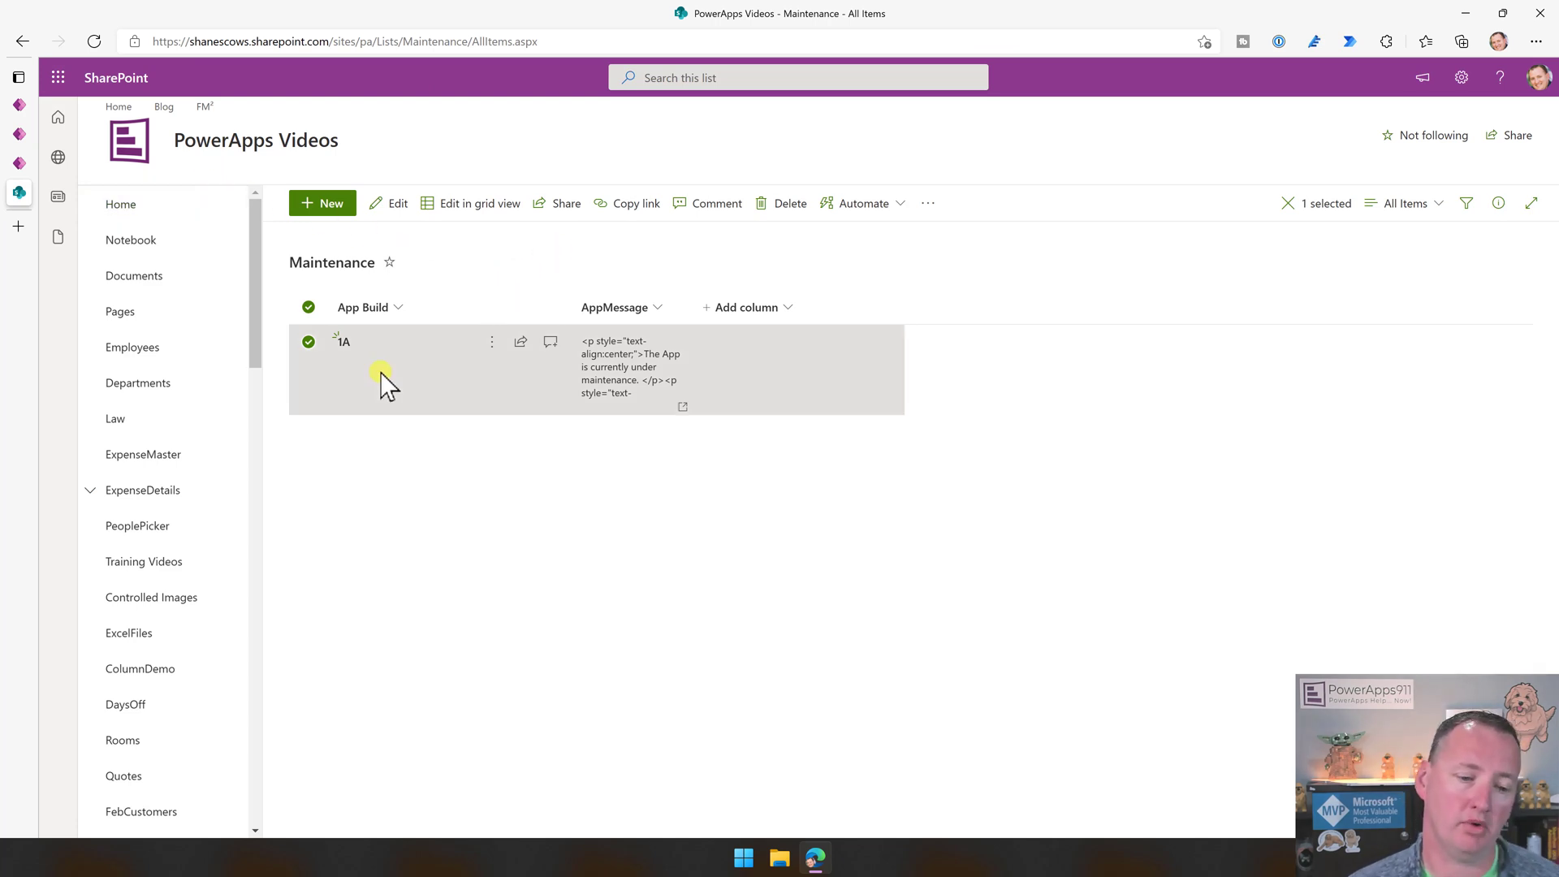
pyautogui.click(345, 343)
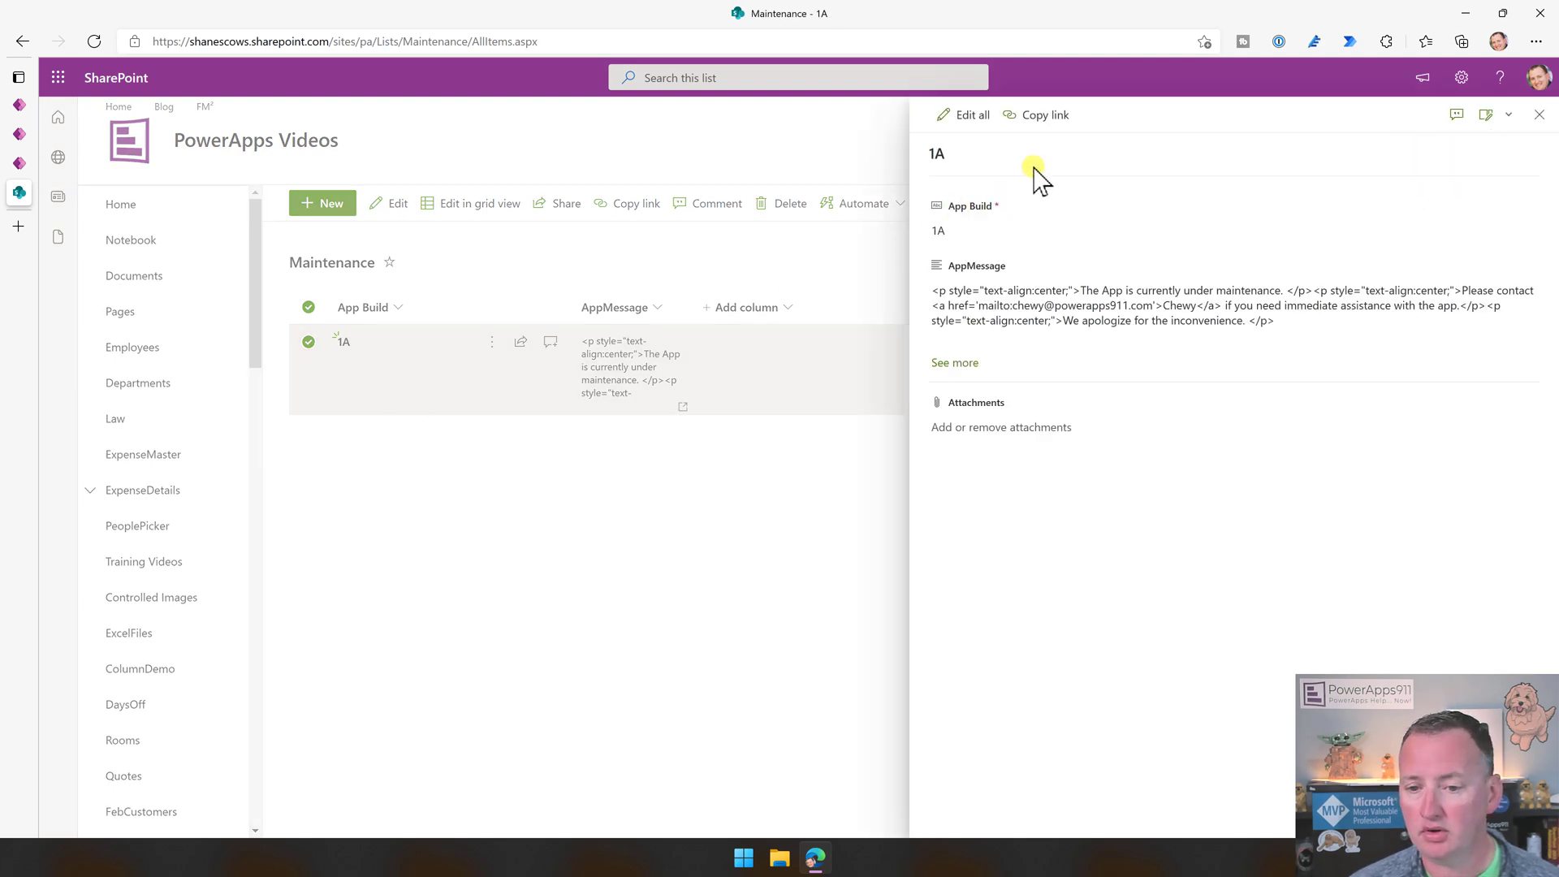
pyautogui.click(972, 114)
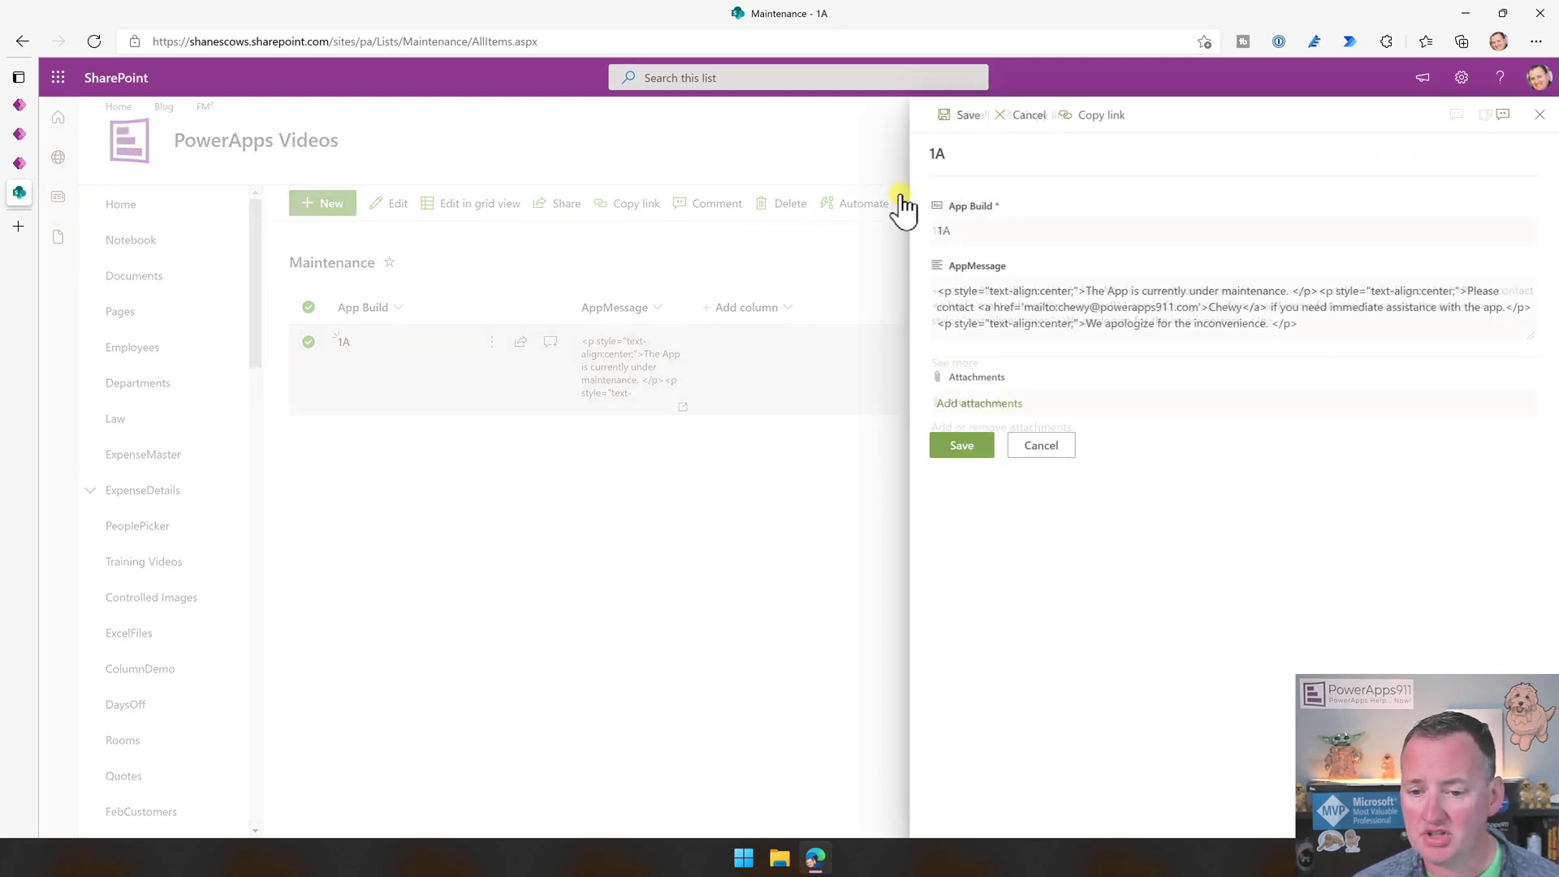
pyautogui.doubleClick(944, 231)
pyautogui.write('B')
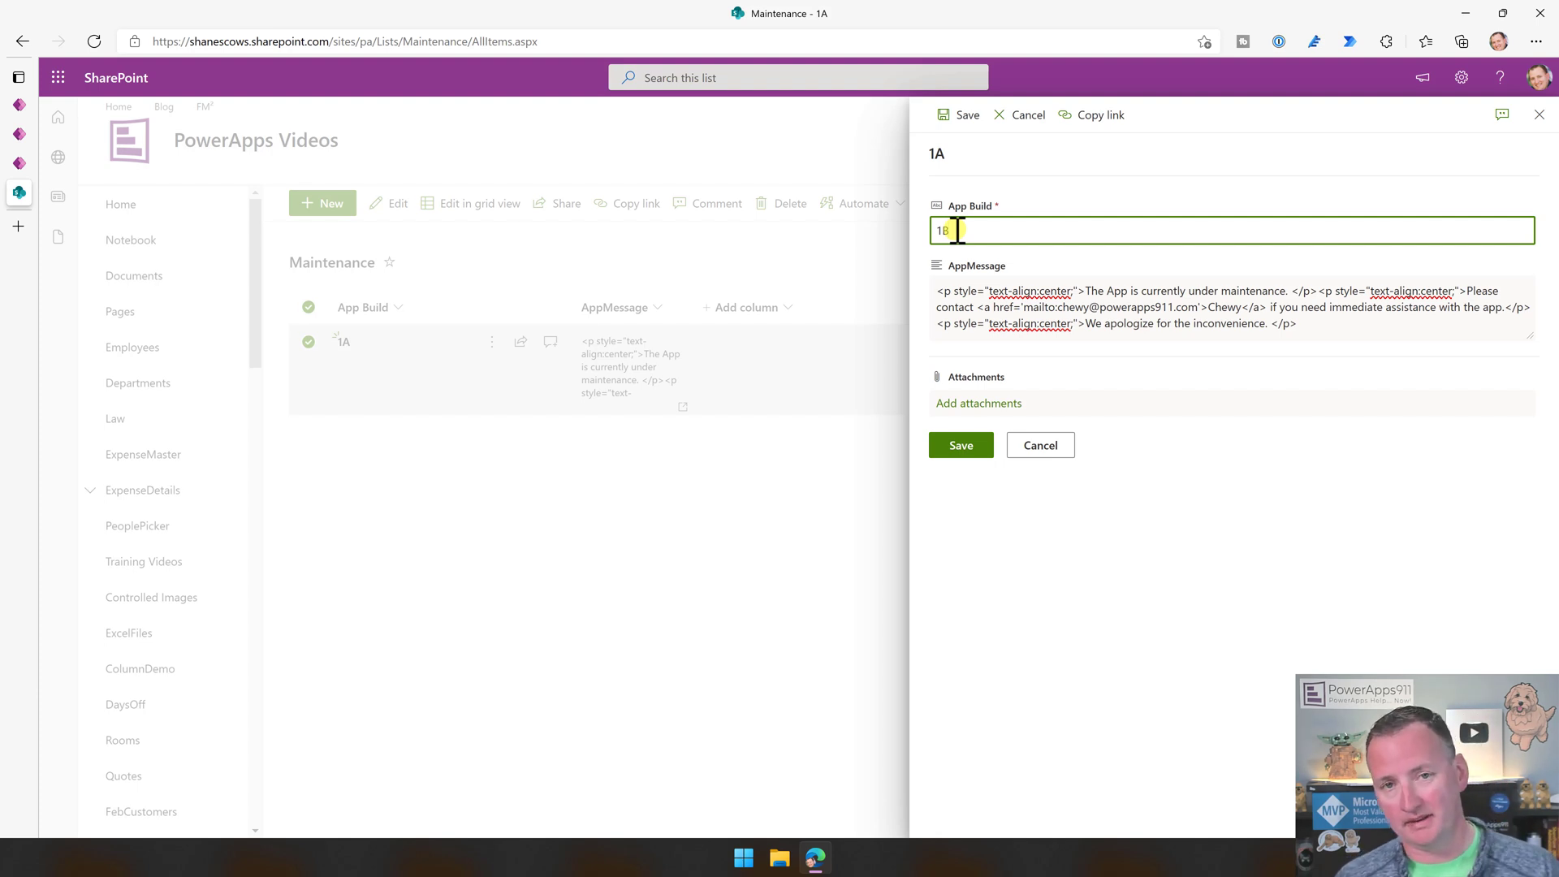
pyautogui.click(973, 452)
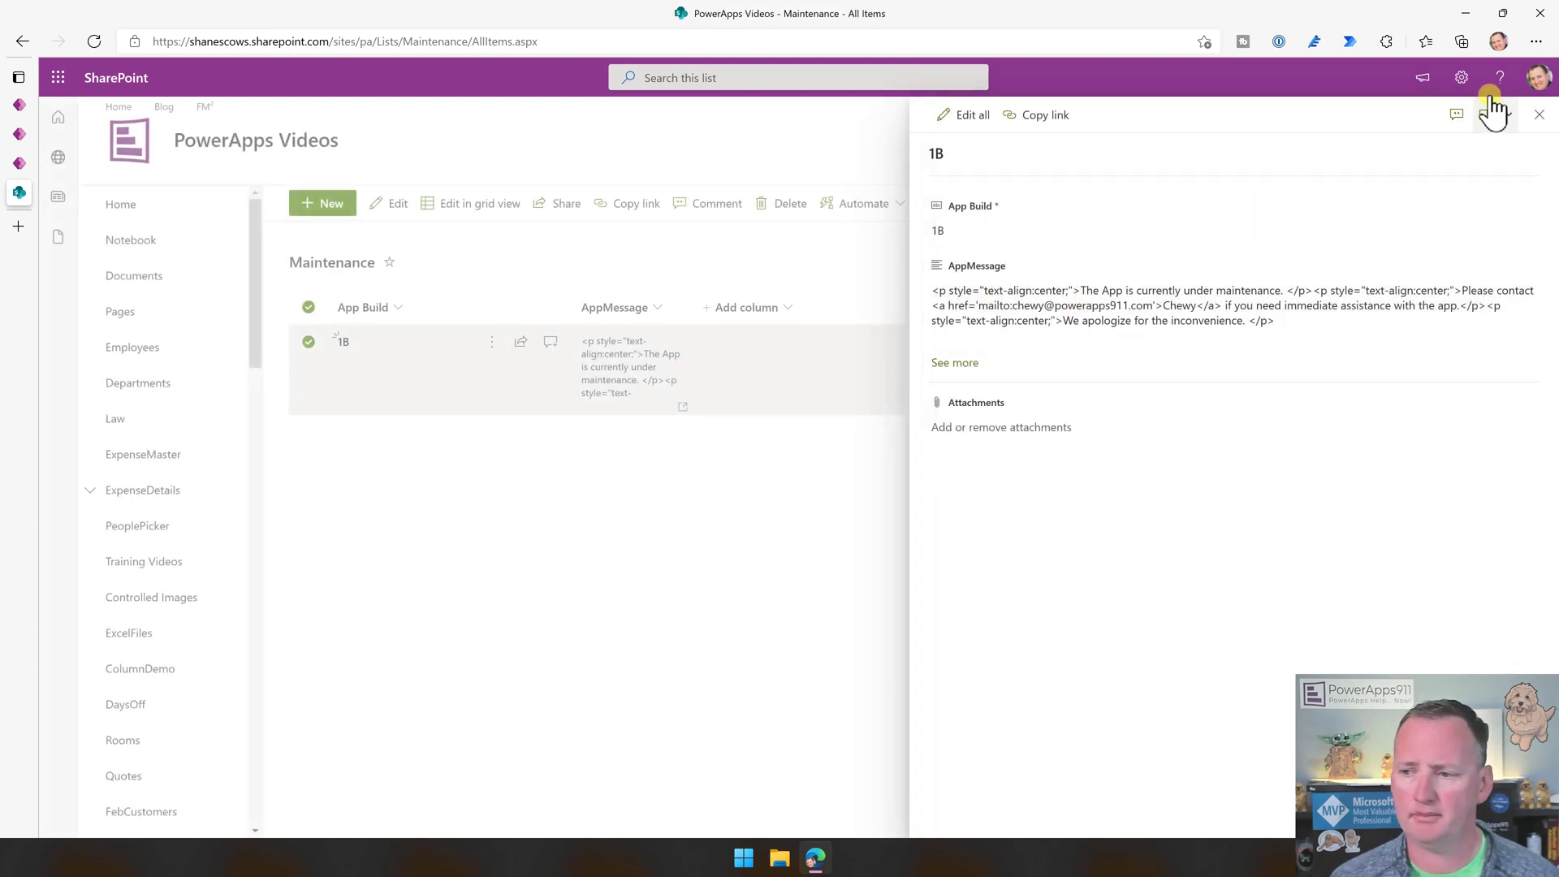
pyautogui.click(1545, 119)
pyautogui.moveTo(19, 134)
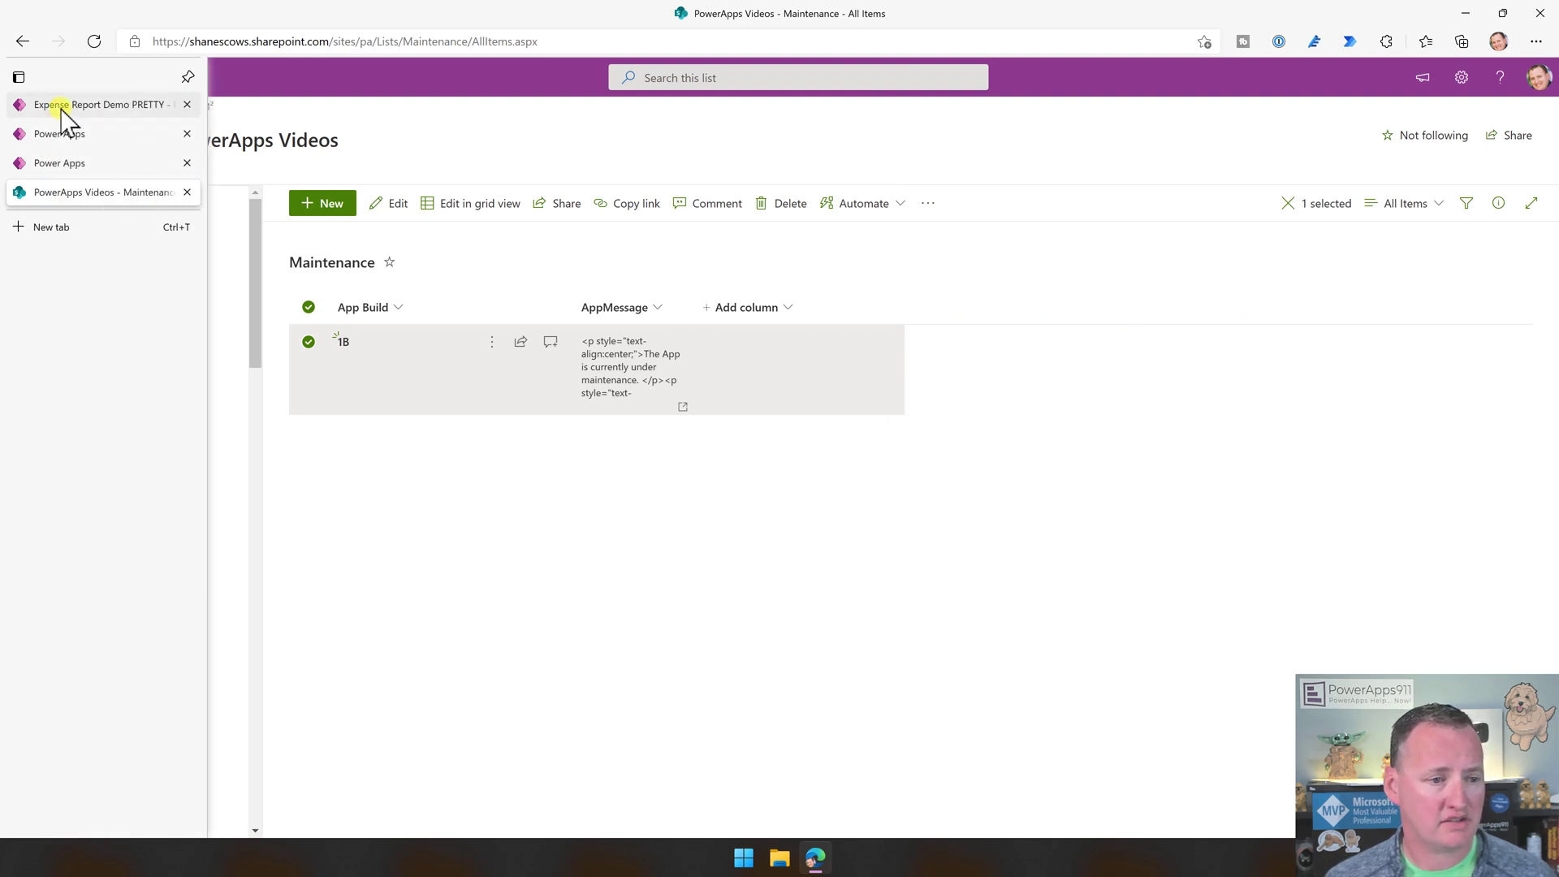
pyautogui.click(55, 104)
# Refresh the Expense Report app so its maintenance screen shows data source 1B.
pyautogui.click(93, 45)
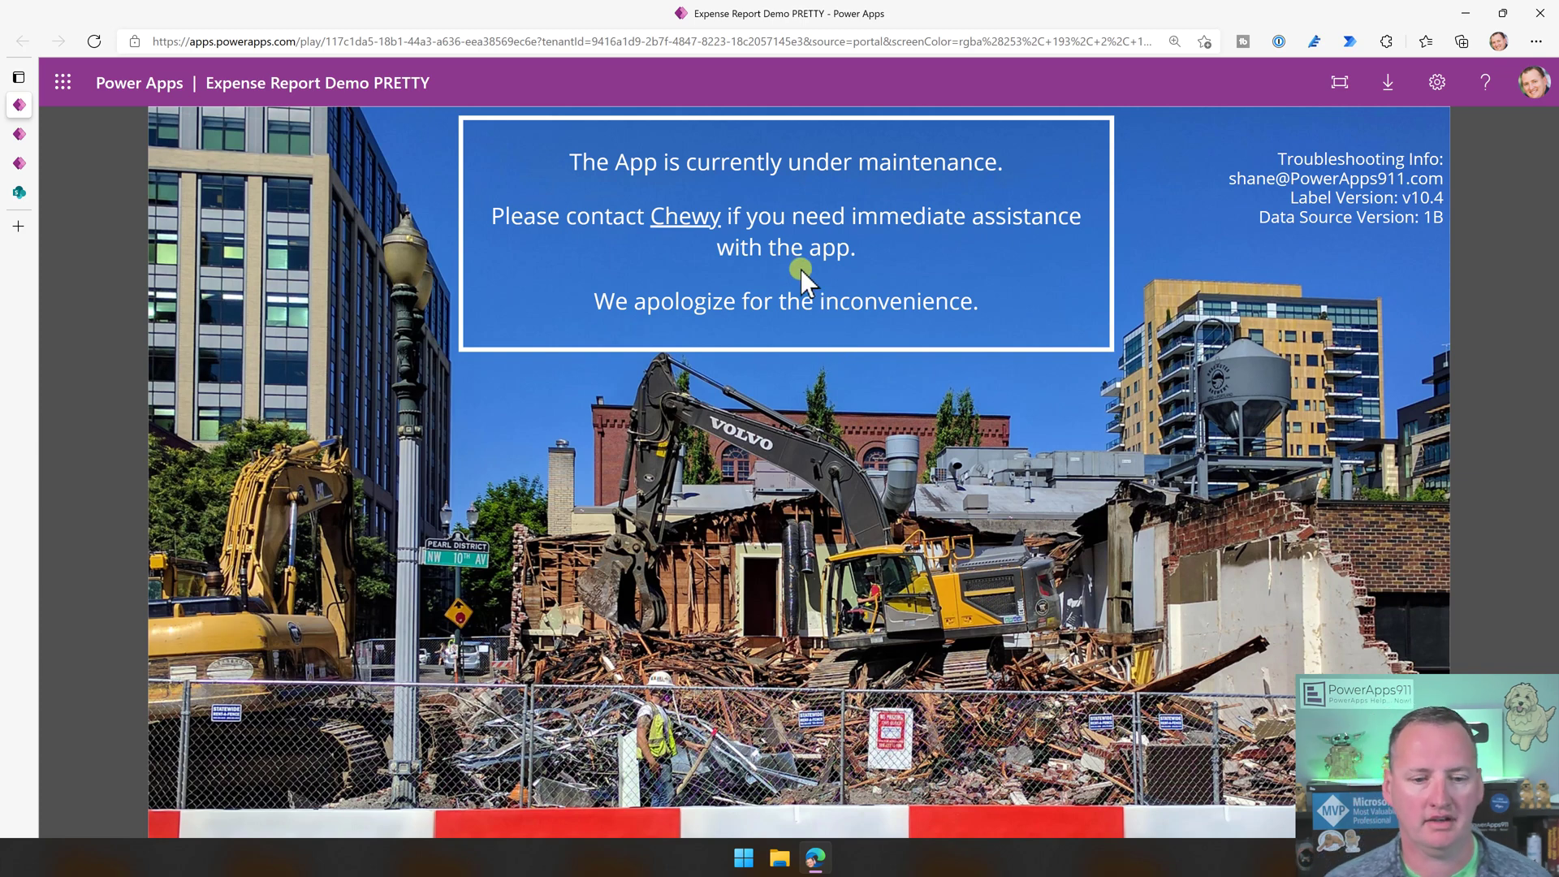
# Open the details pane of the 1B item in the SharePoint Maintenance list.
pyautogui.click(19, 193)
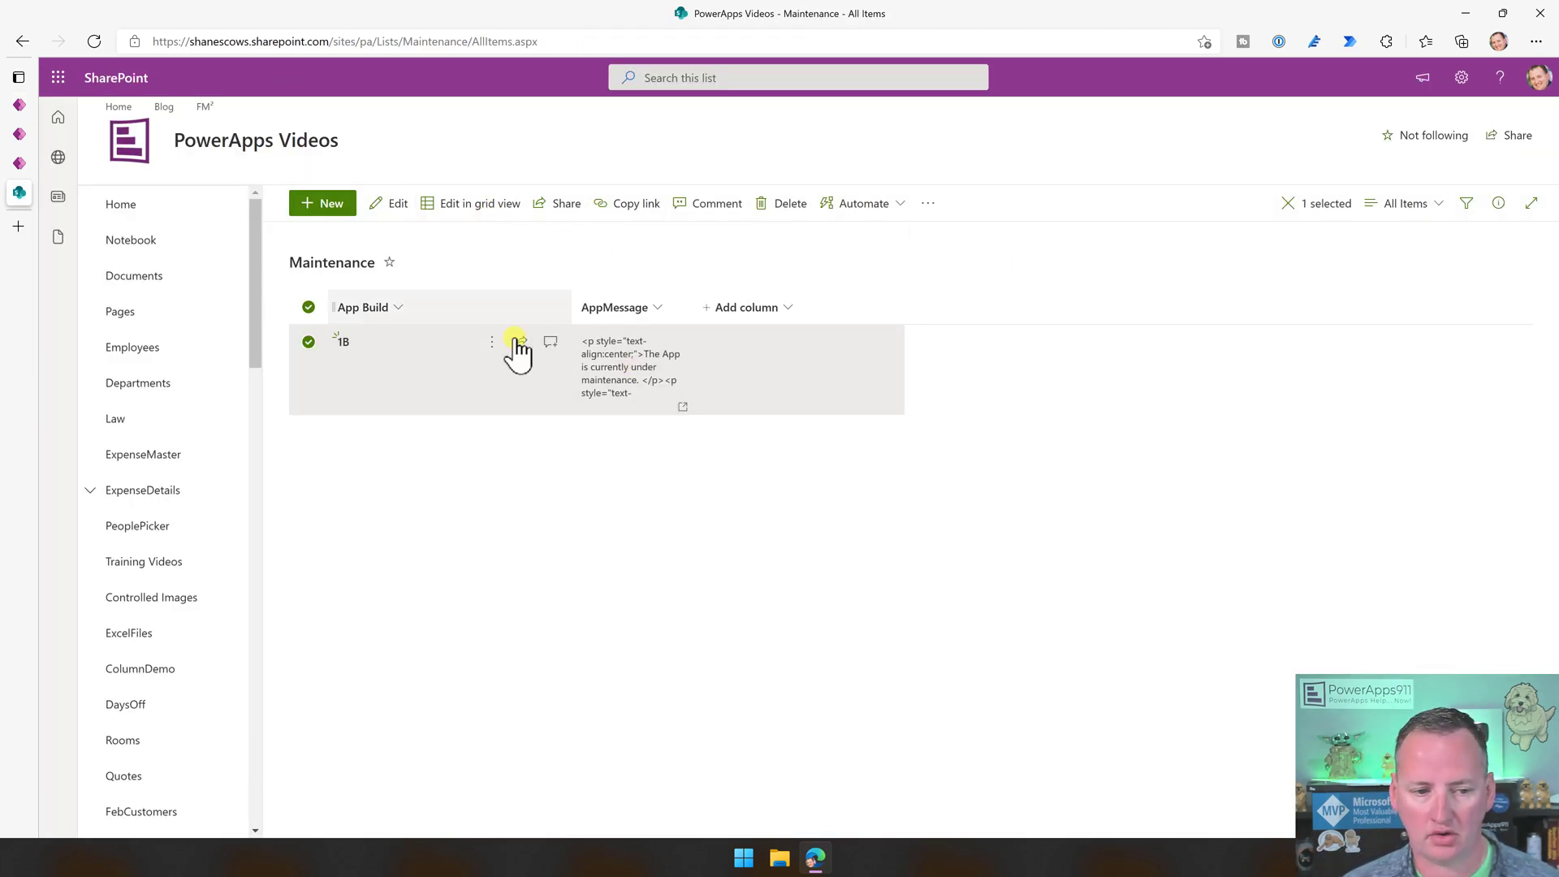
pyautogui.click(500, 378)
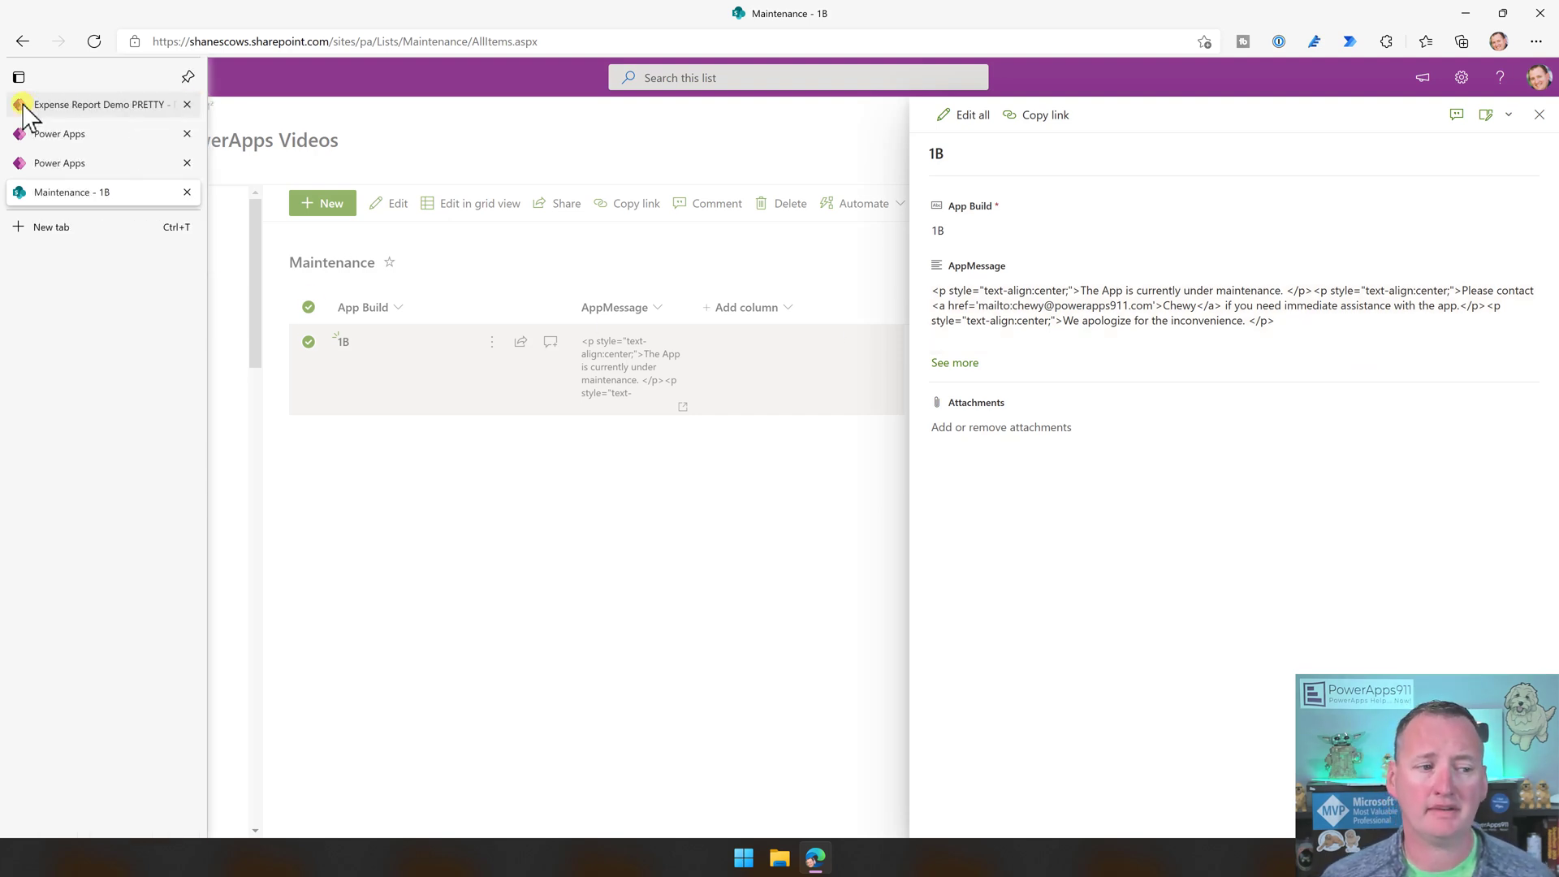
# Return to the running Expense Report app showing the v10.4 maintenance screen.
pyautogui.click(73, 105)
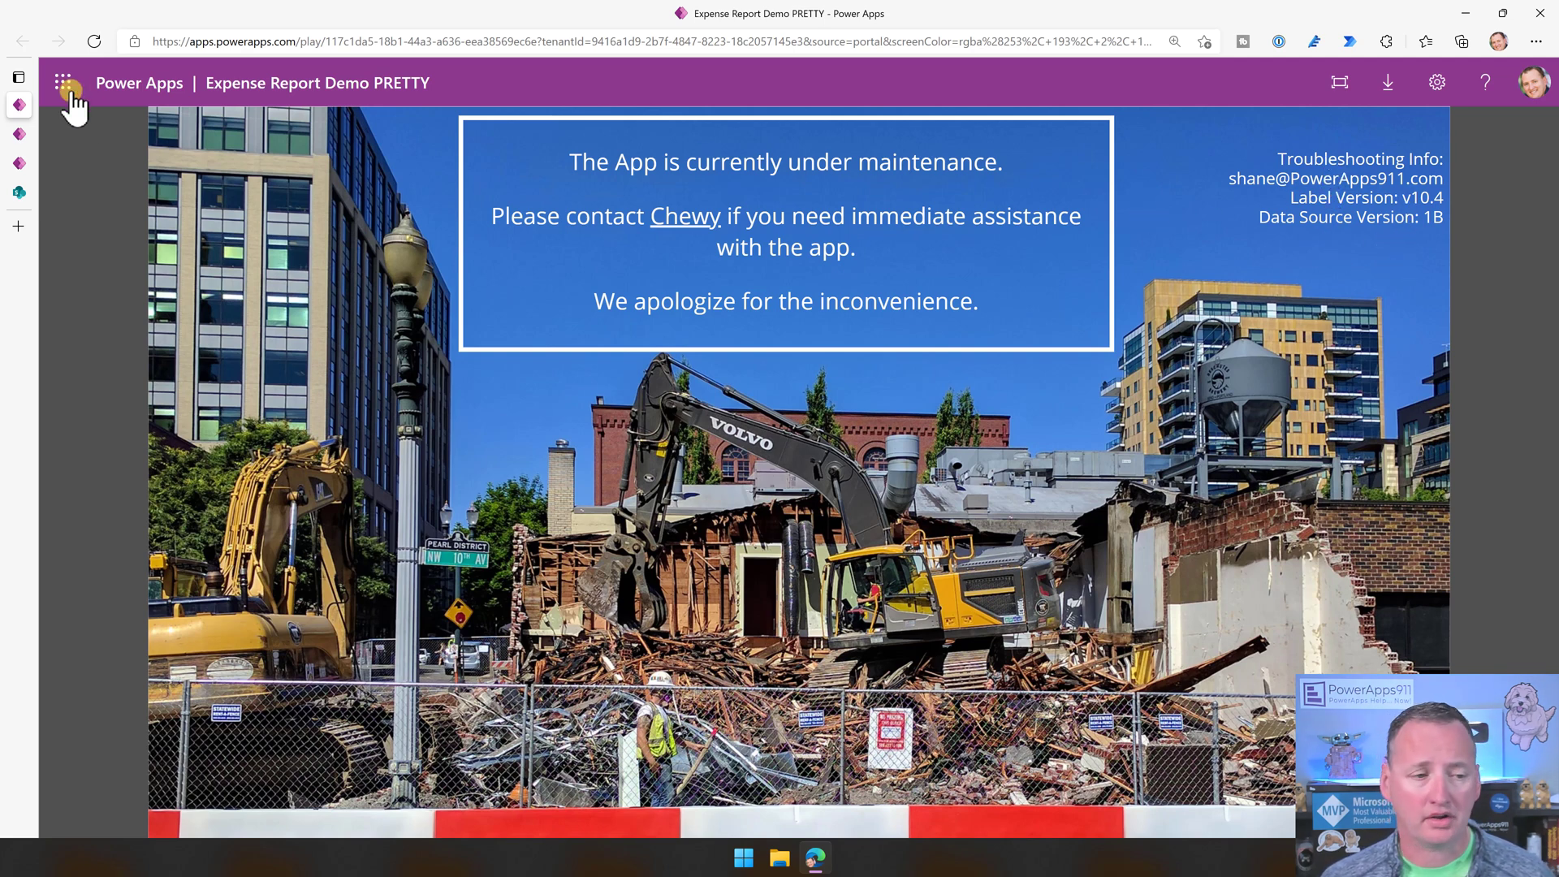
# Select App in the editor to show StartScreen, and close the SharePoint item details.
pyautogui.click(27, 135)
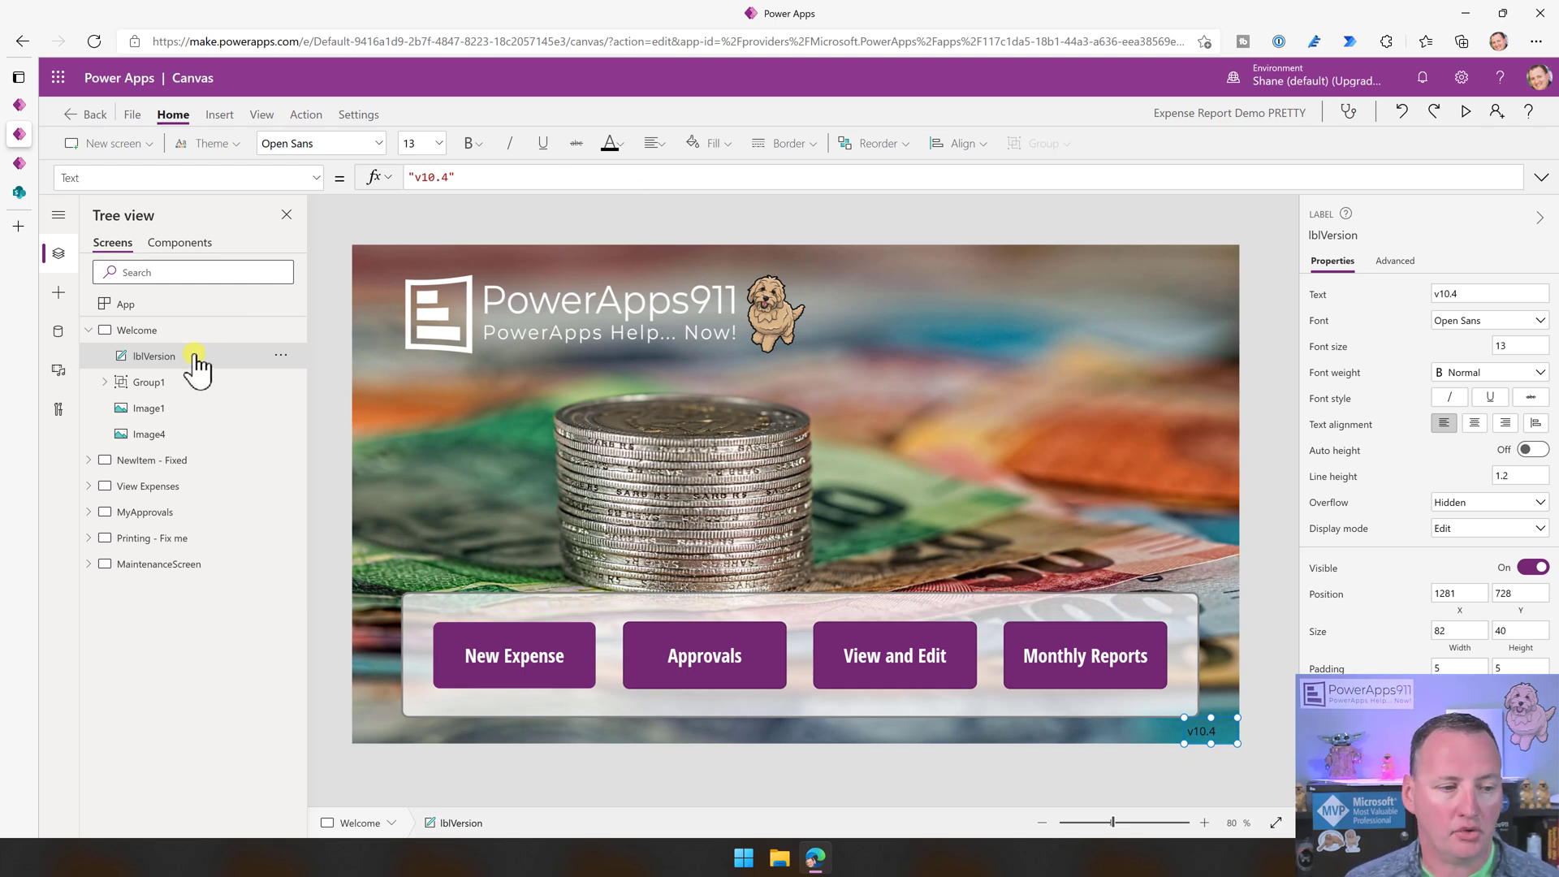
pyautogui.click(128, 302)
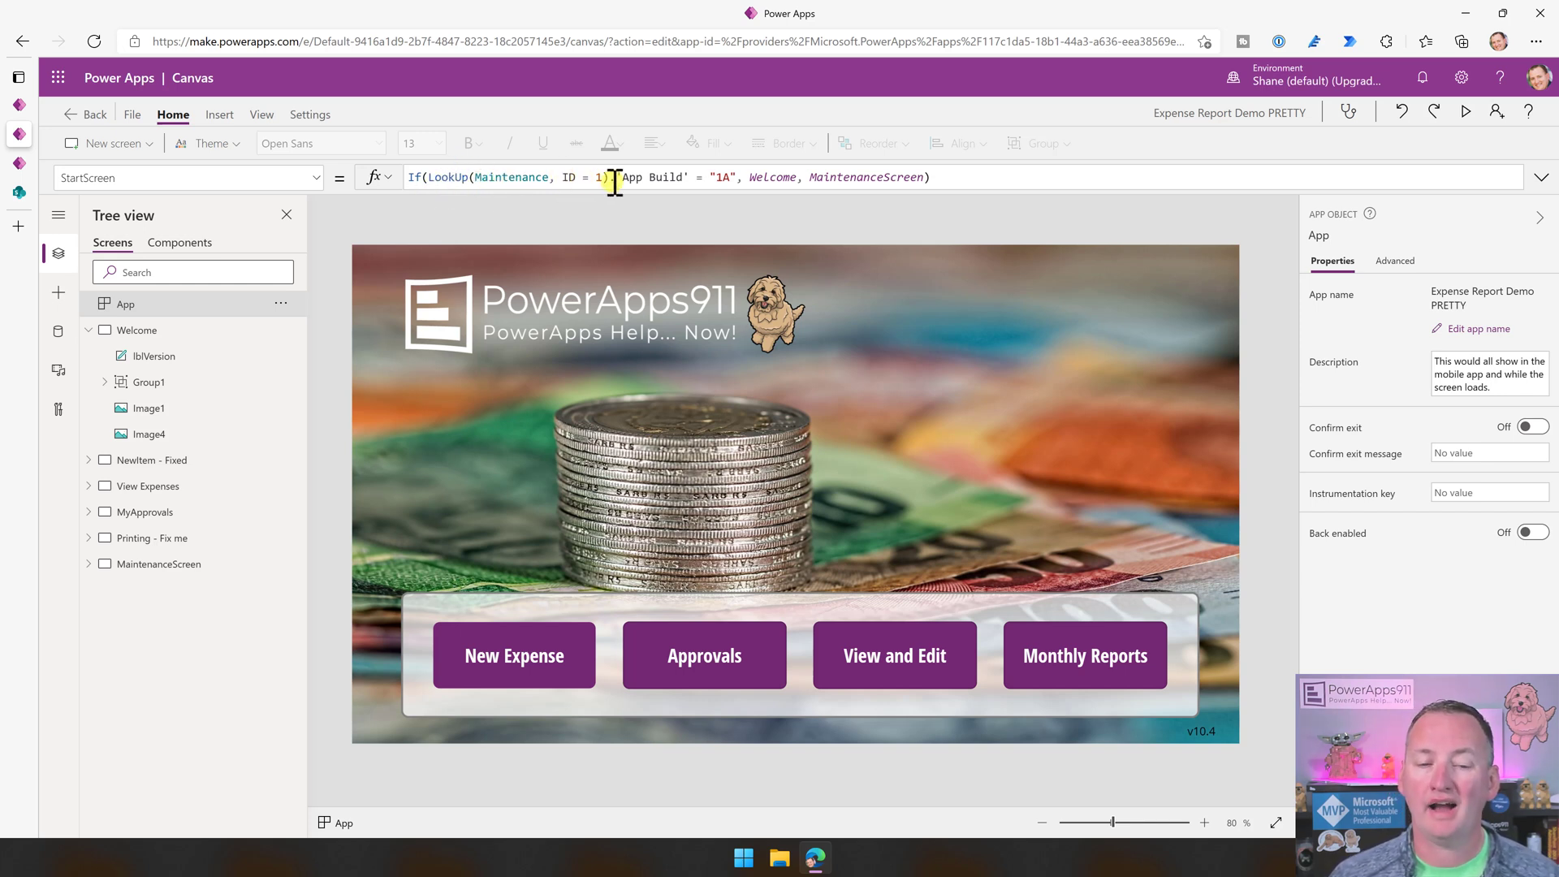
pyautogui.click(22, 193)
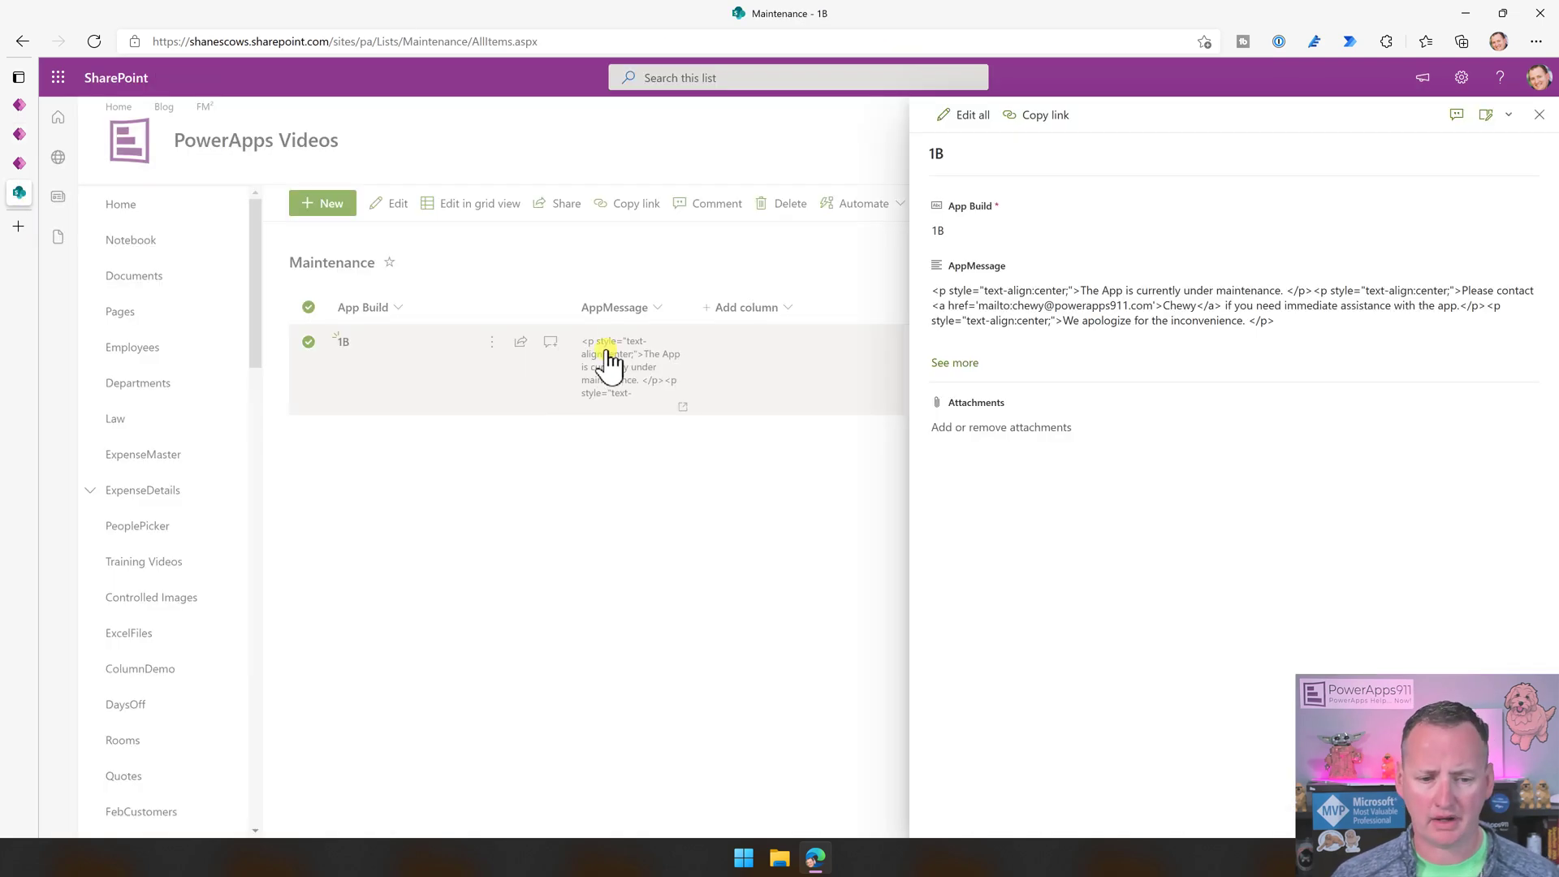
pyautogui.click(584, 481)
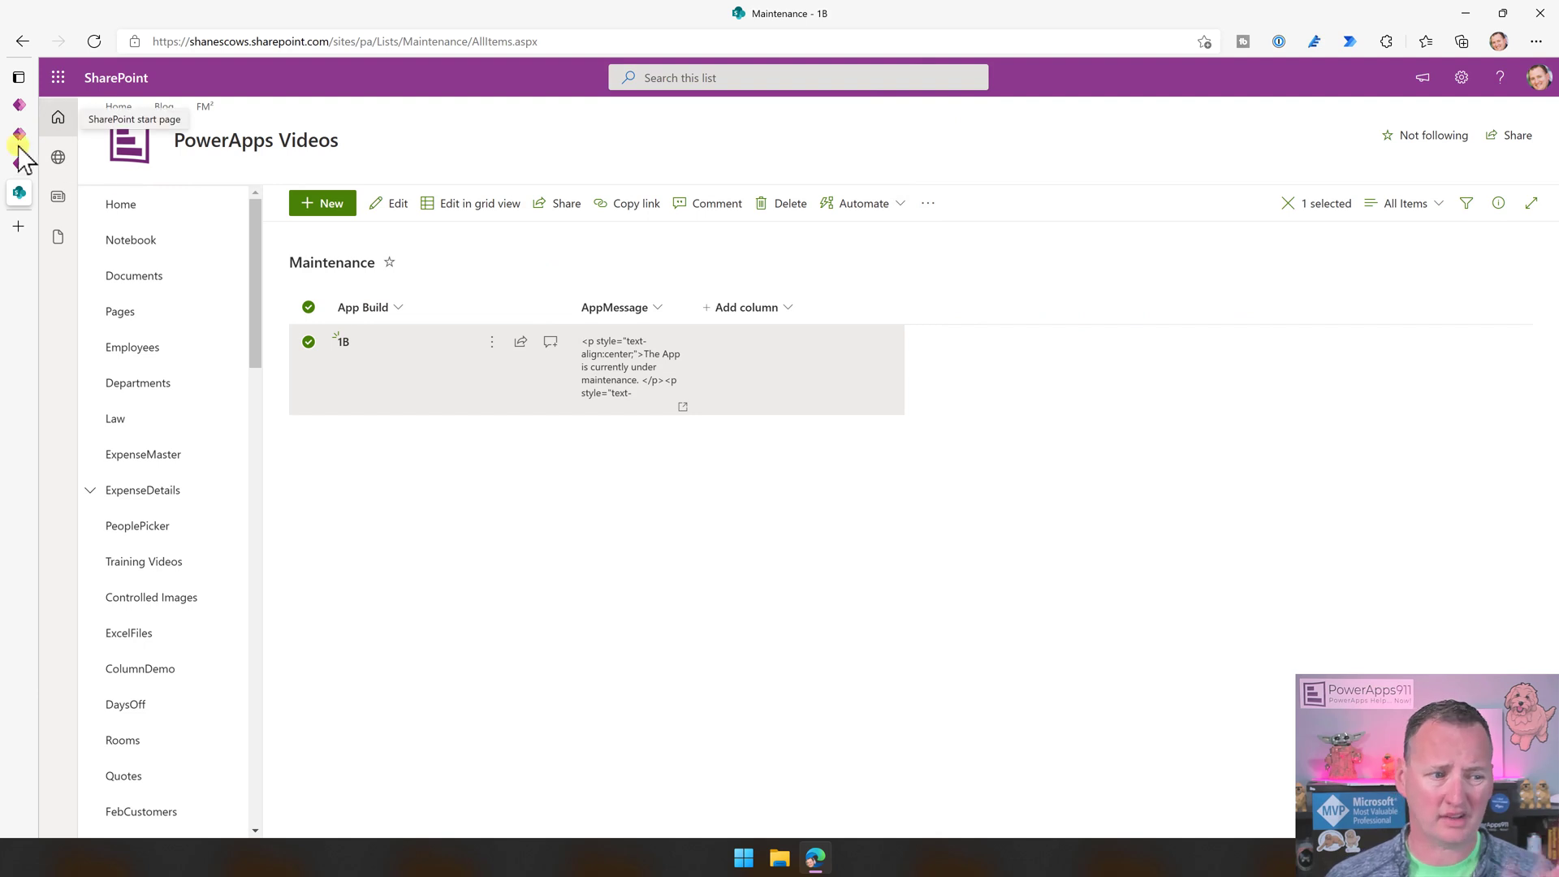
pyautogui.moveTo(18, 152)
pyautogui.click(67, 107)
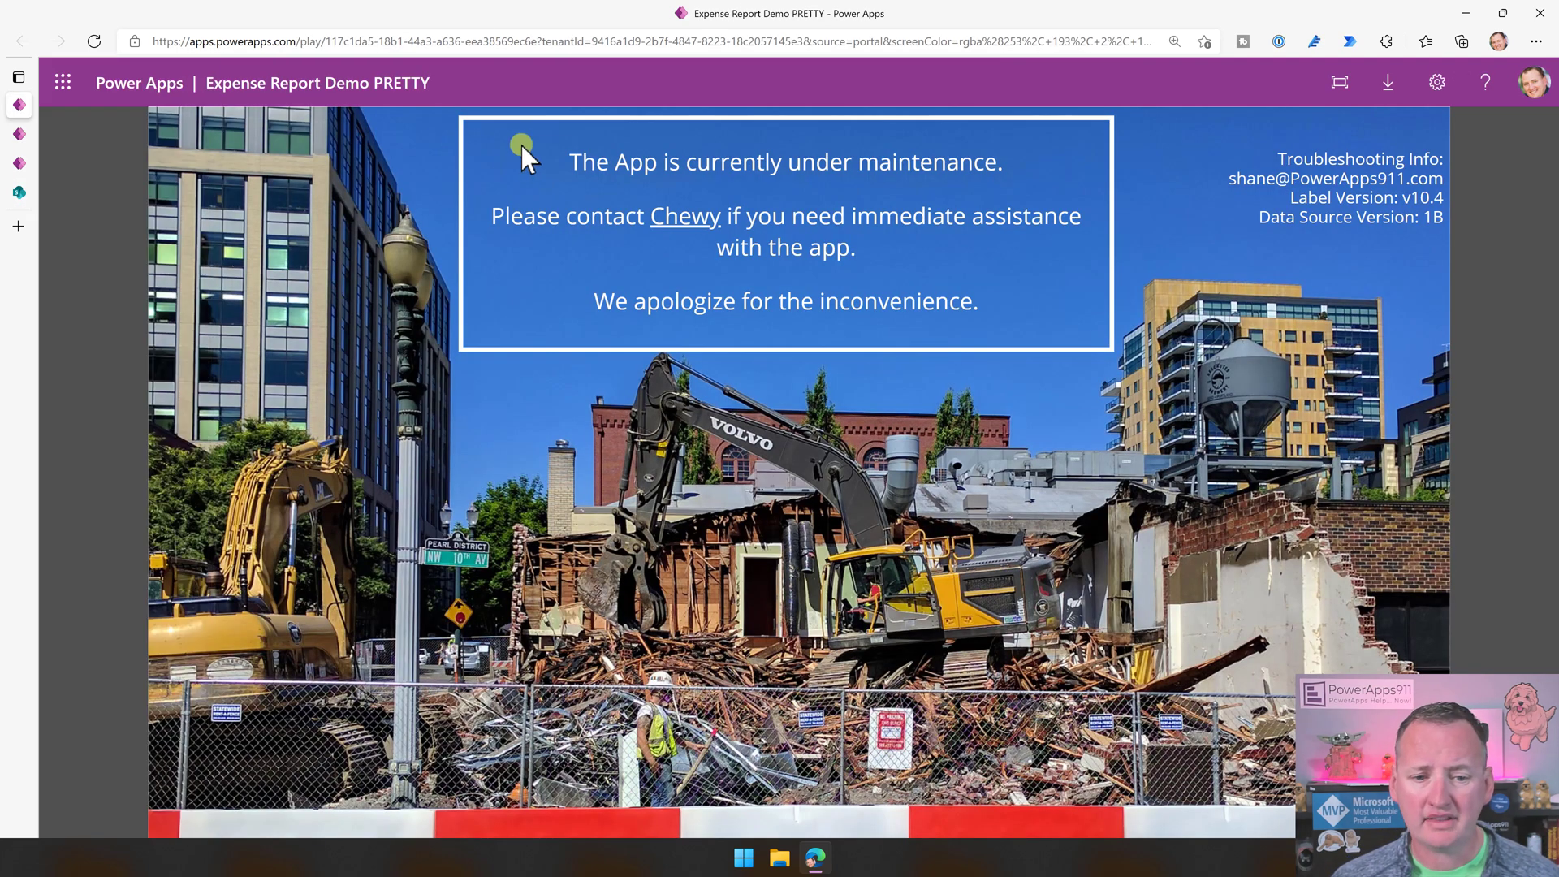
pyautogui.click(59, 161)
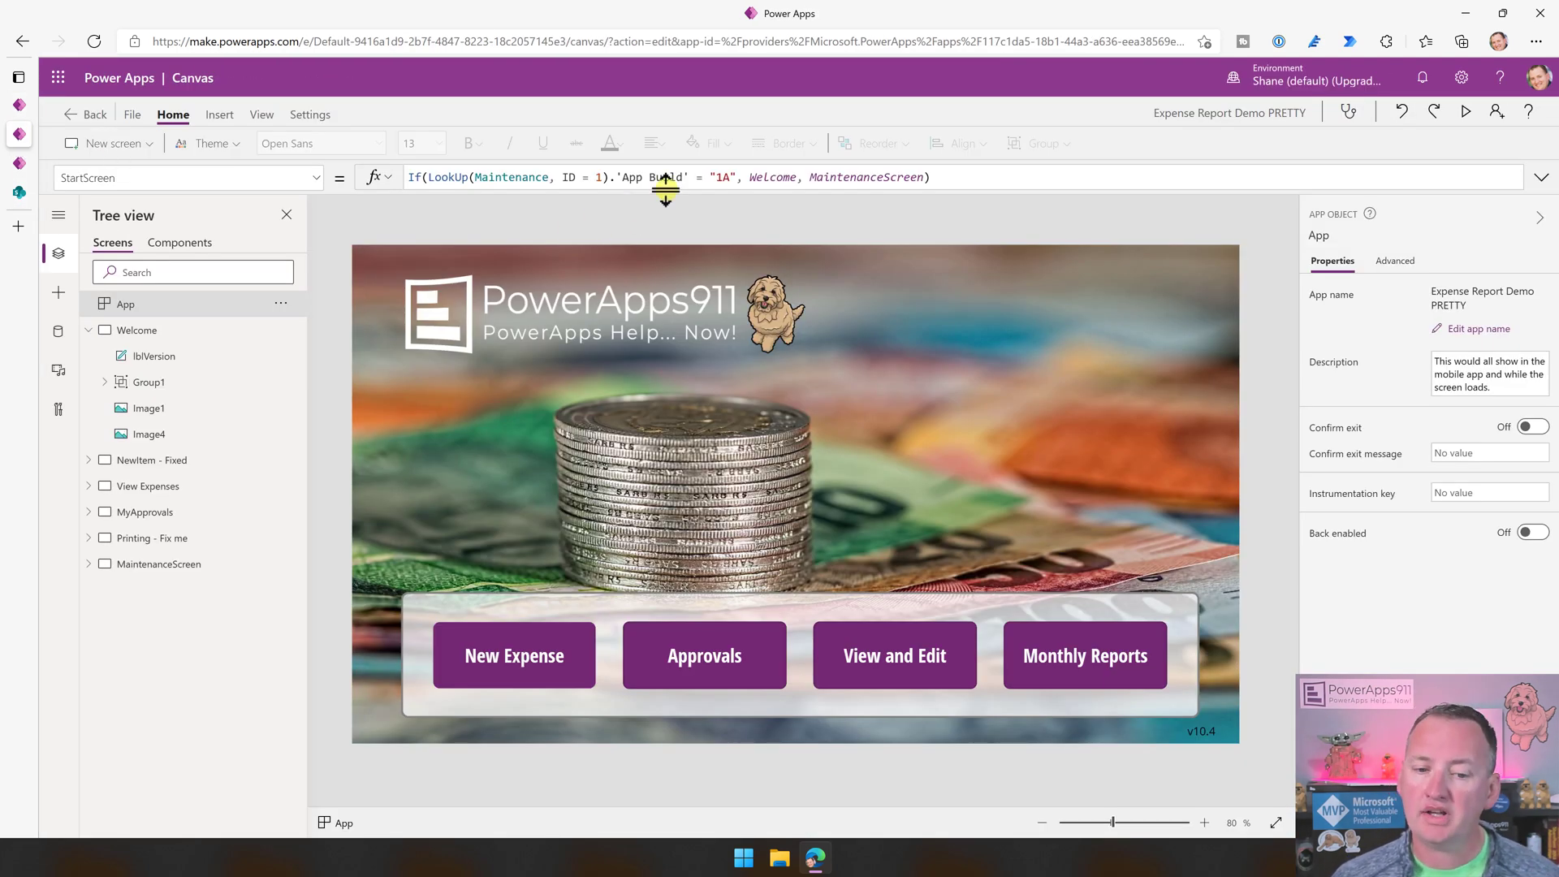
# Inspect the App Build and 1A parts of the StartScreen formula, then open MaintenanceScreen.
pyautogui.moveTo(688, 177); pyautogui.dragTo(614, 176)
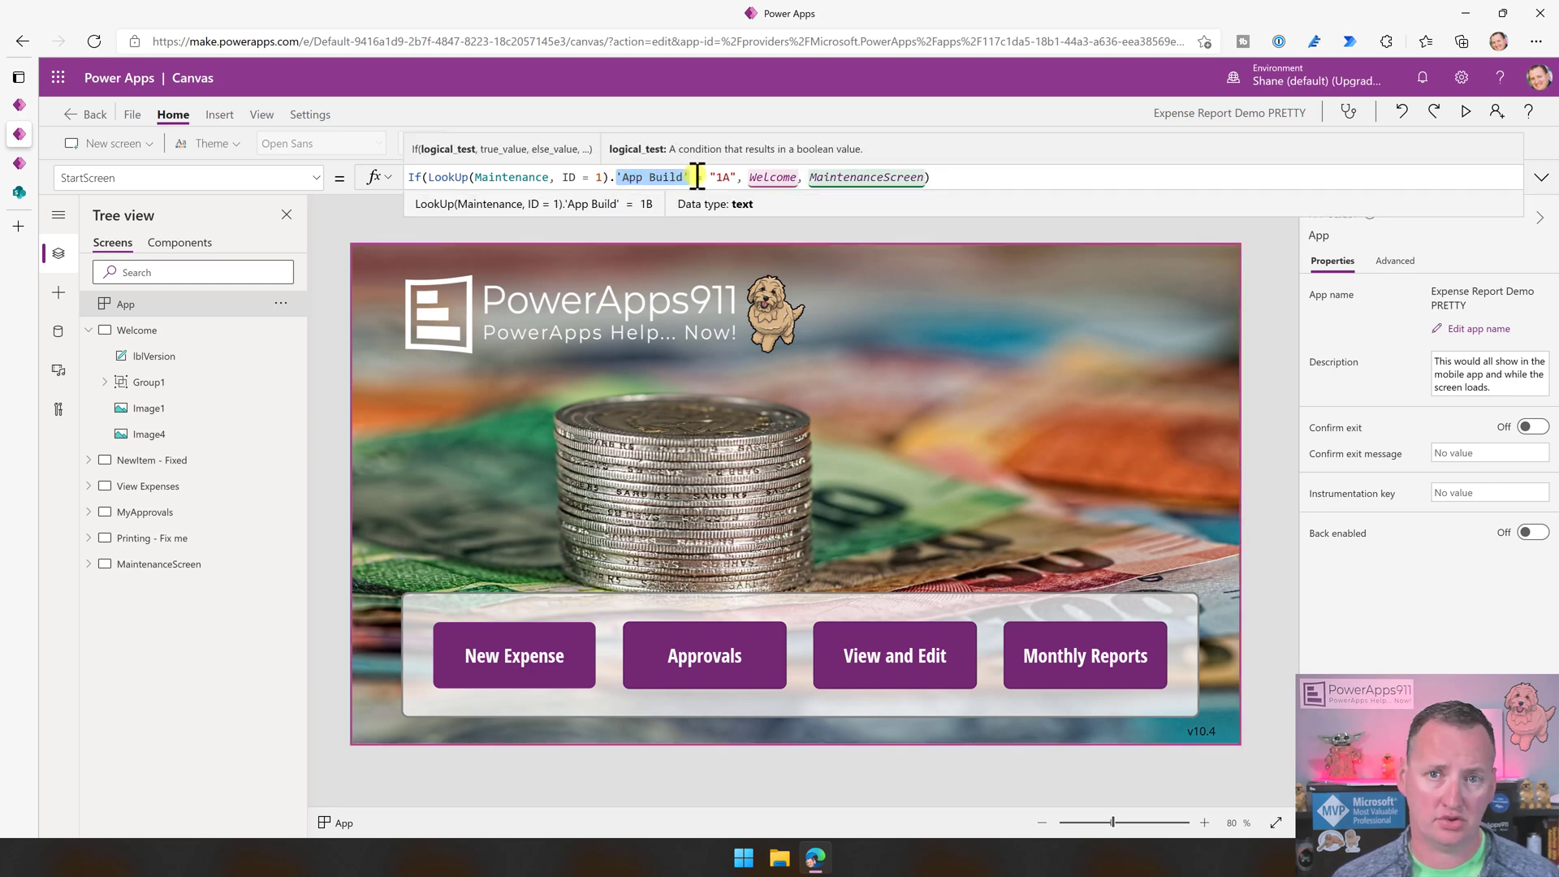
pyautogui.moveTo(709, 177); pyautogui.dragTo(737, 176)
pyautogui.press('End')
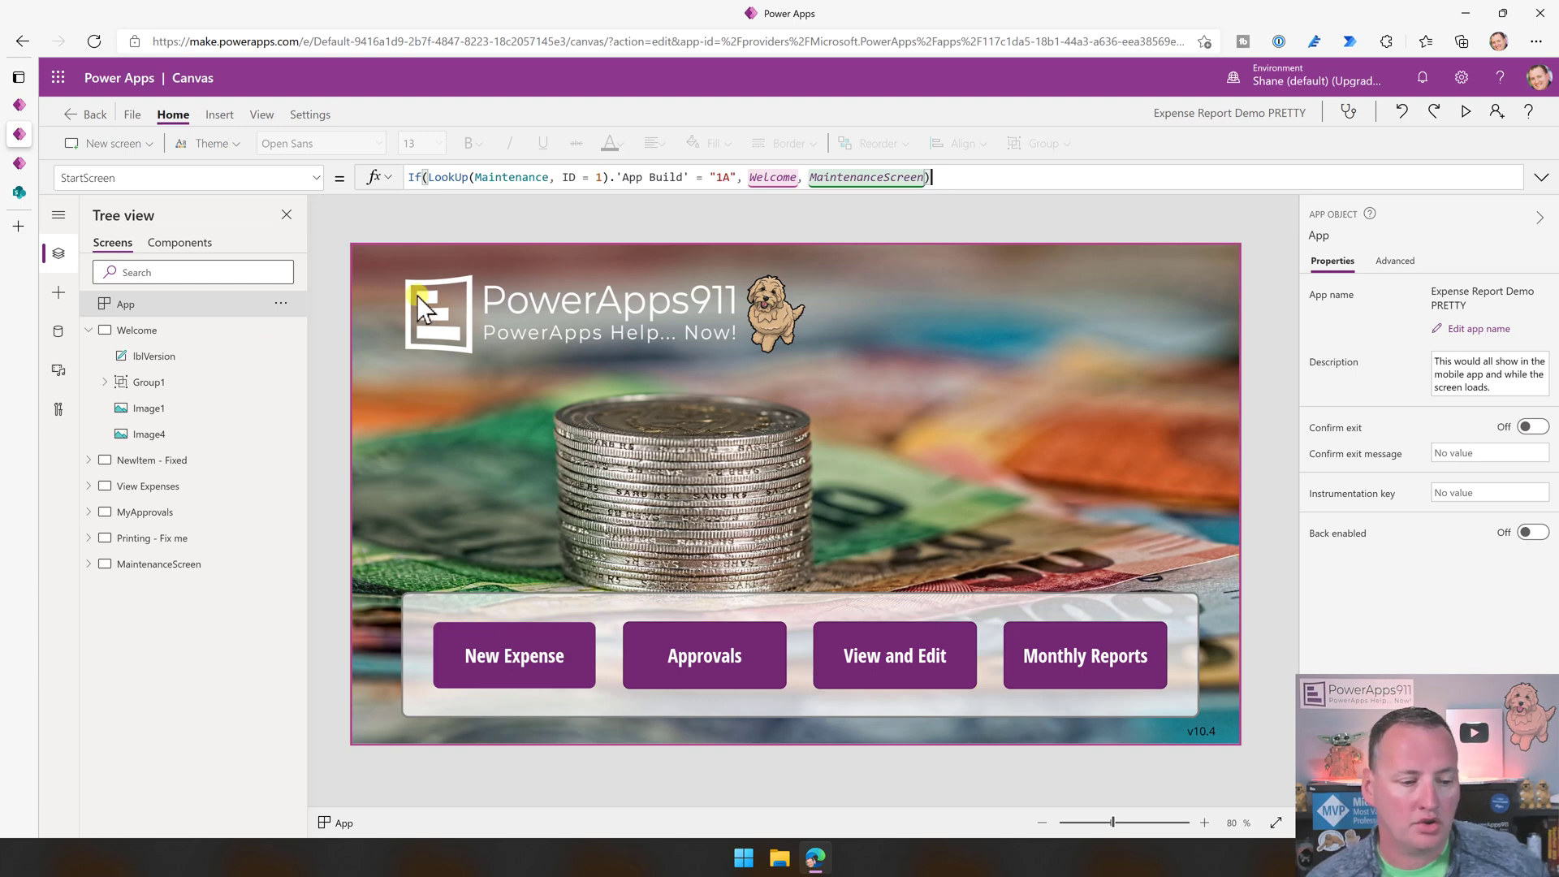
pyautogui.click(159, 564)
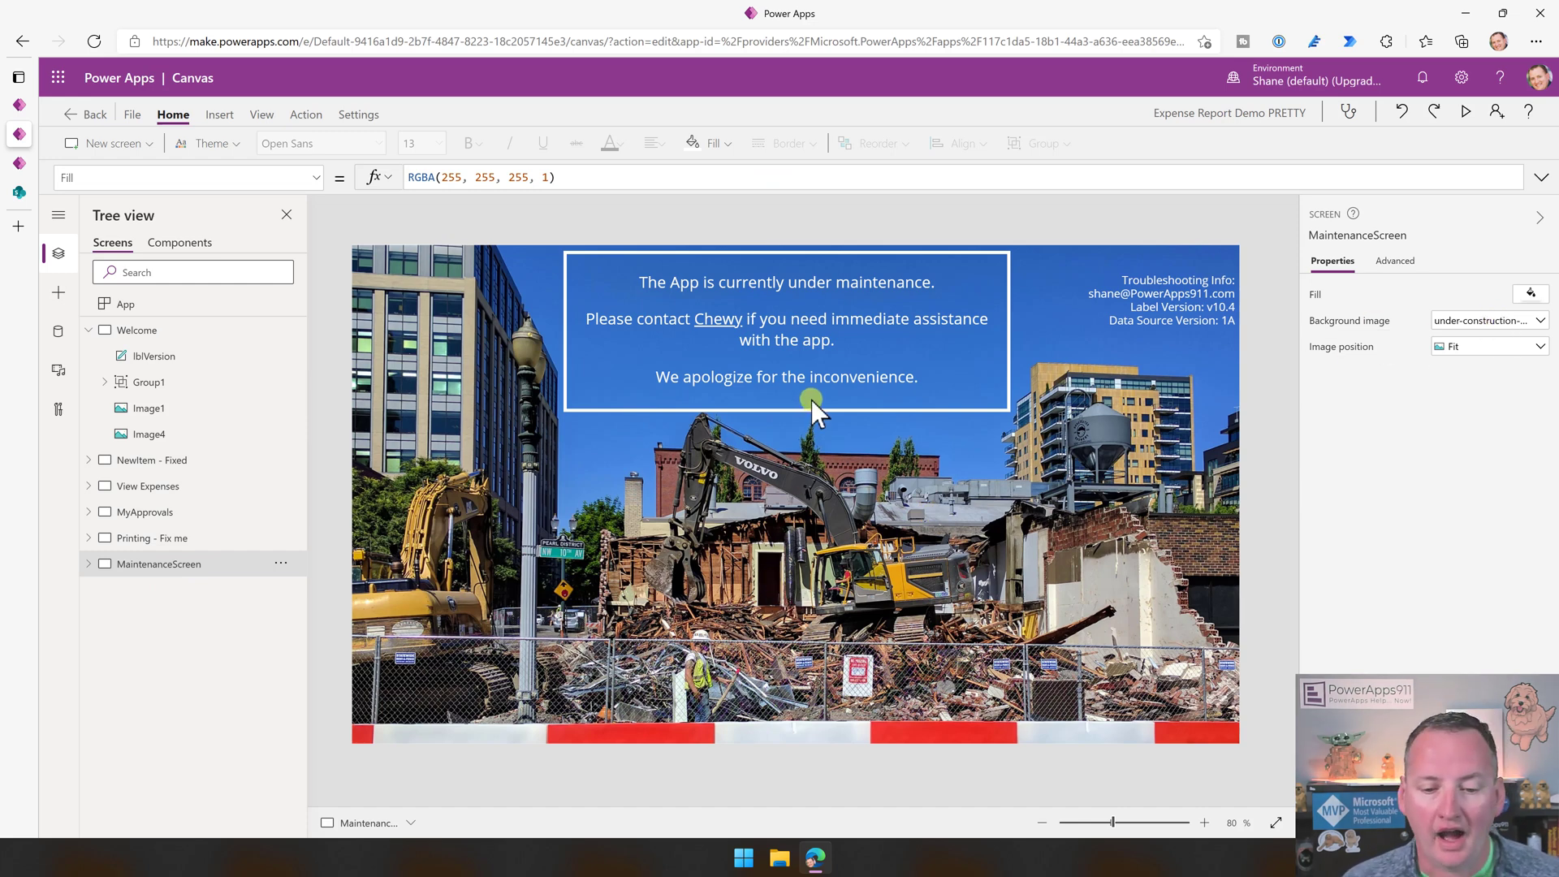
# Check HtmlText2's AppMessage lookup, then expand Label11's four-line formula previewing App Build 1B.
pyautogui.click(880, 357)
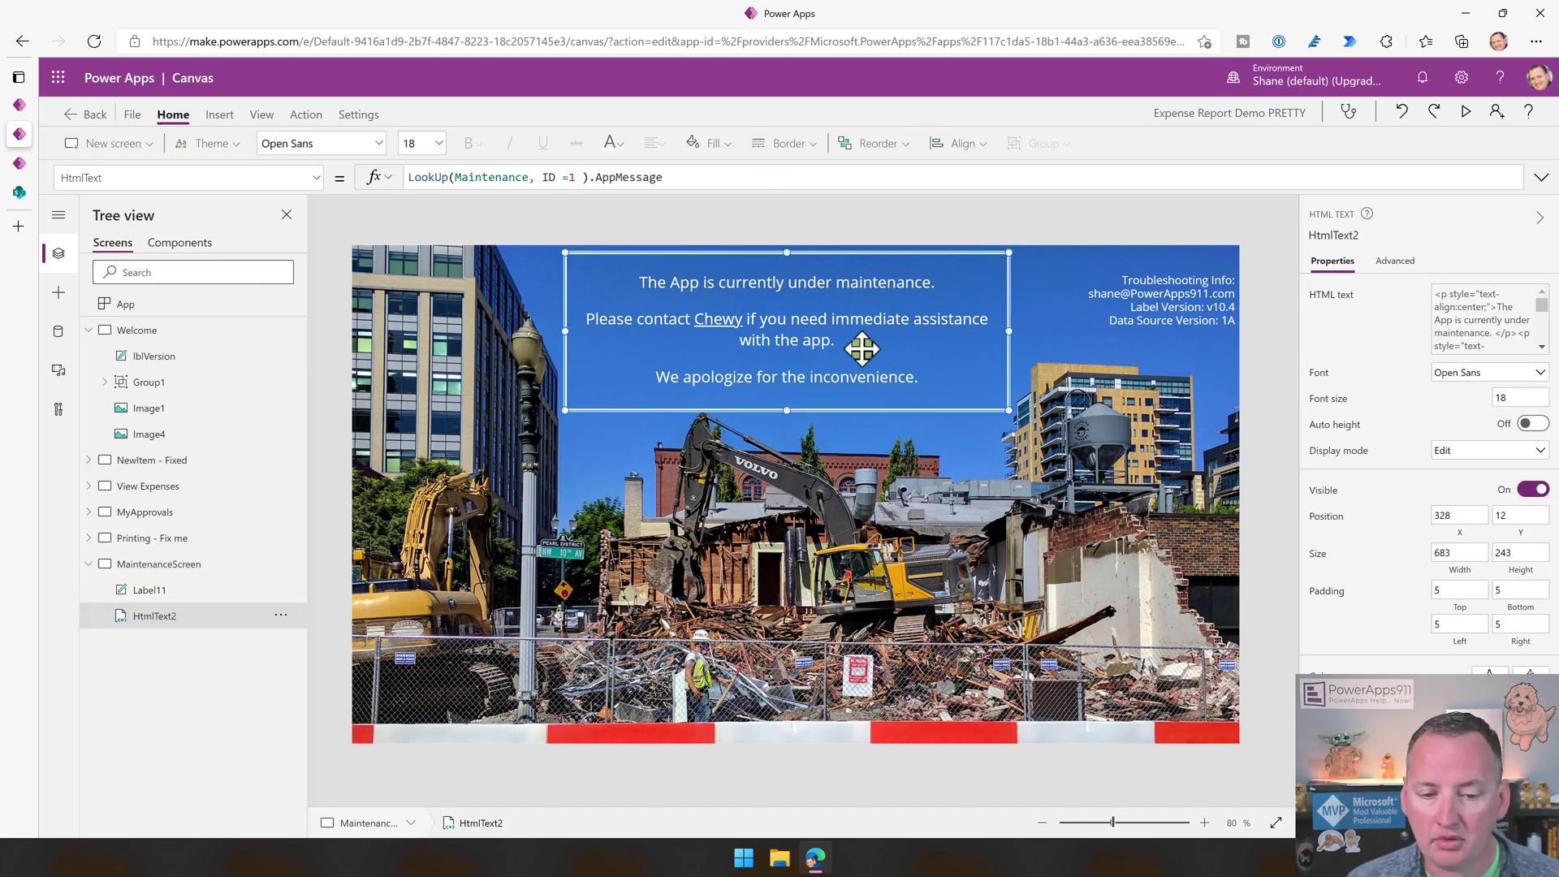
pyautogui.click(658, 178)
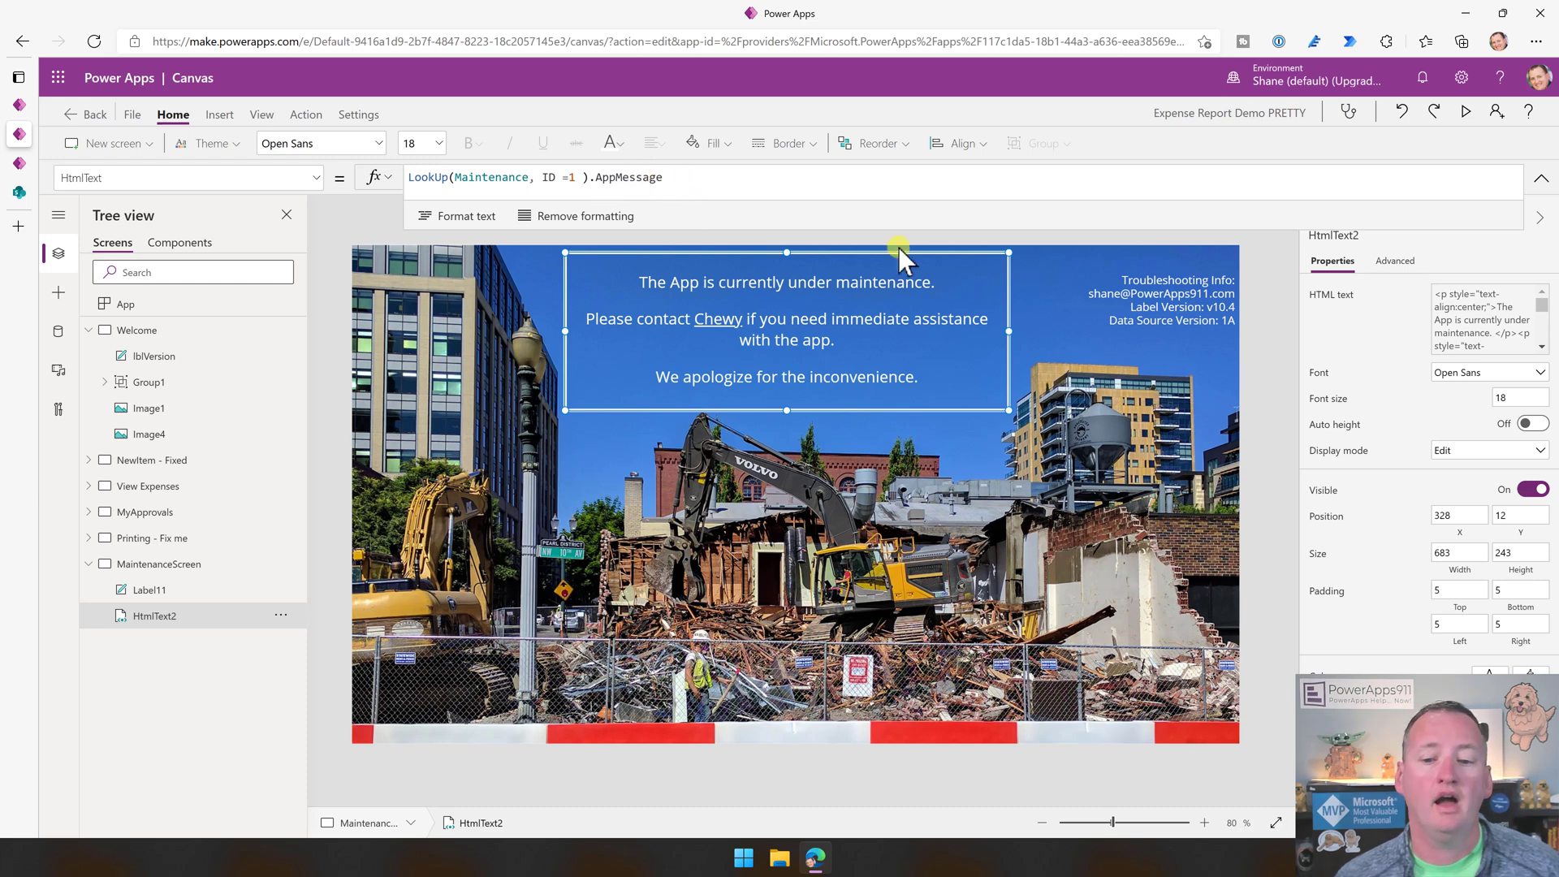
pyautogui.click(1173, 319)
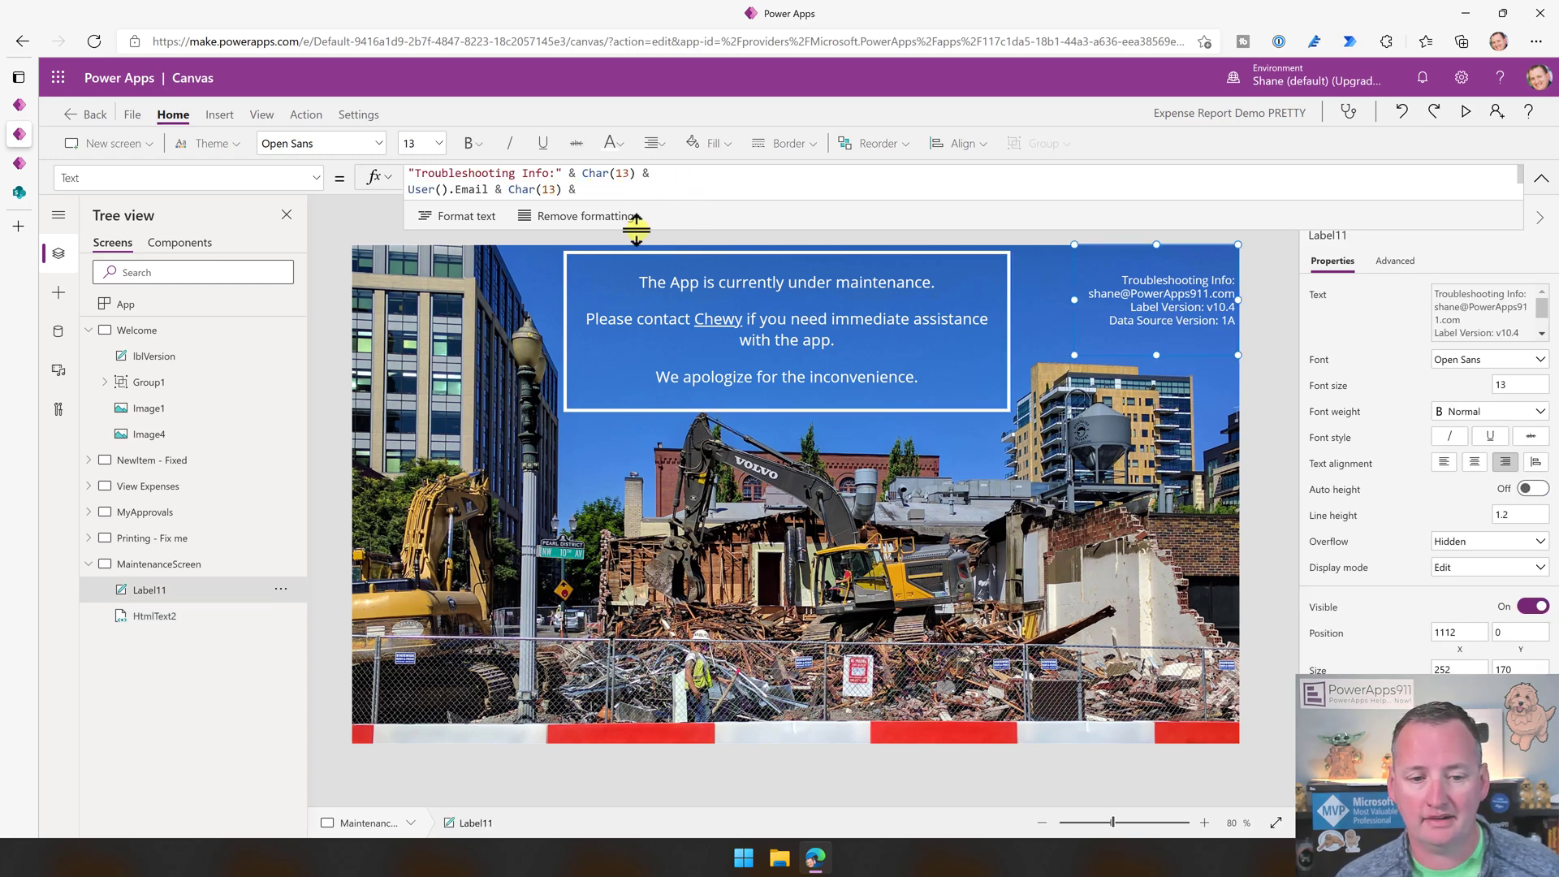
pyautogui.moveTo(642, 201); pyautogui.dragTo(646, 311)
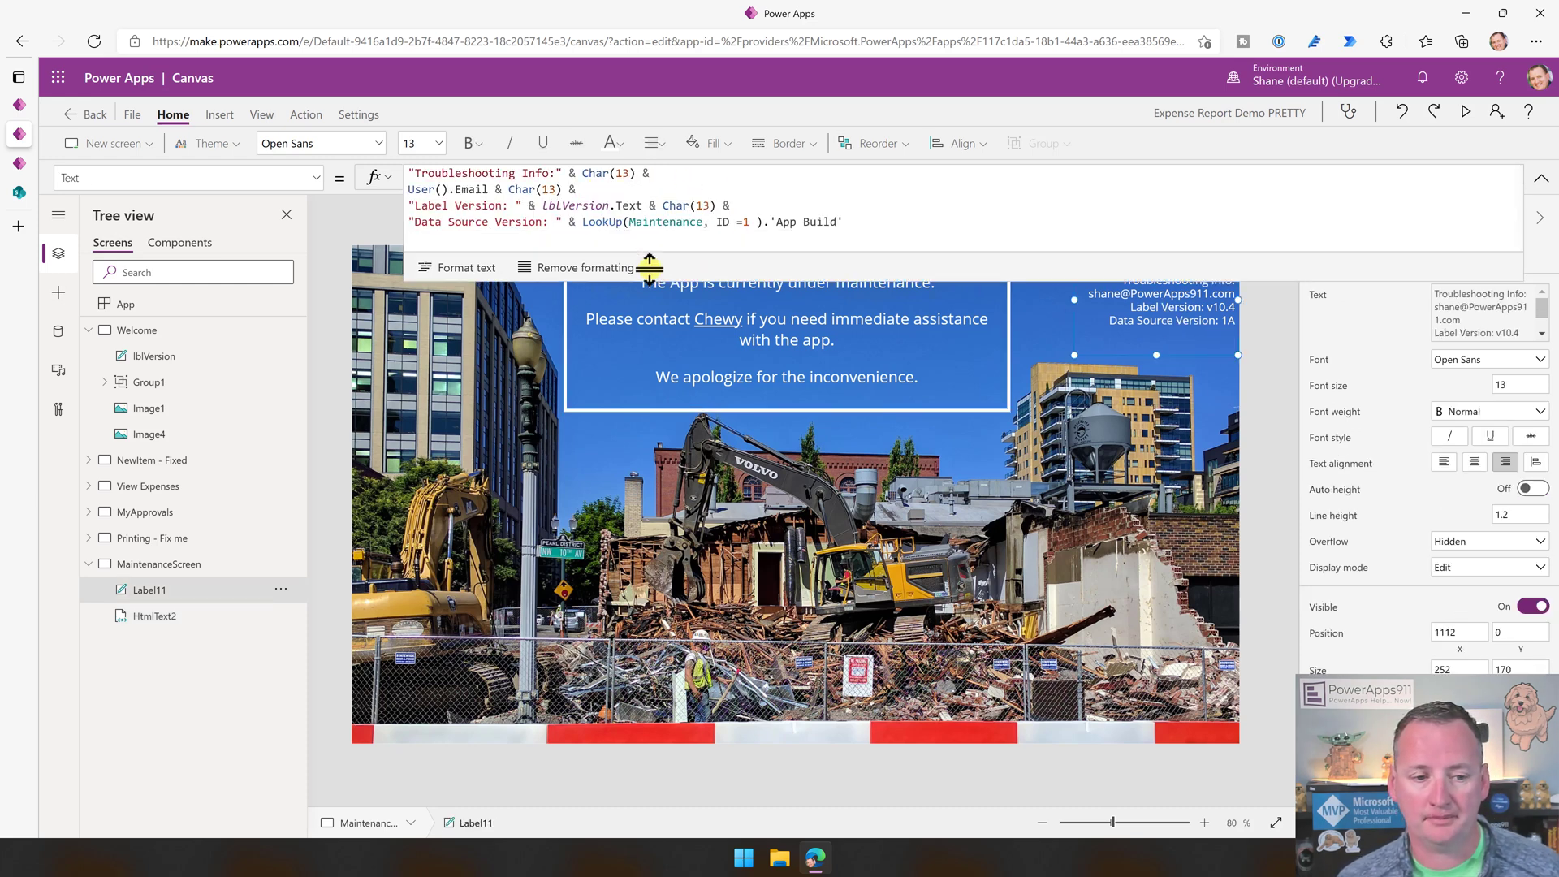
pyautogui.click(918, 223)
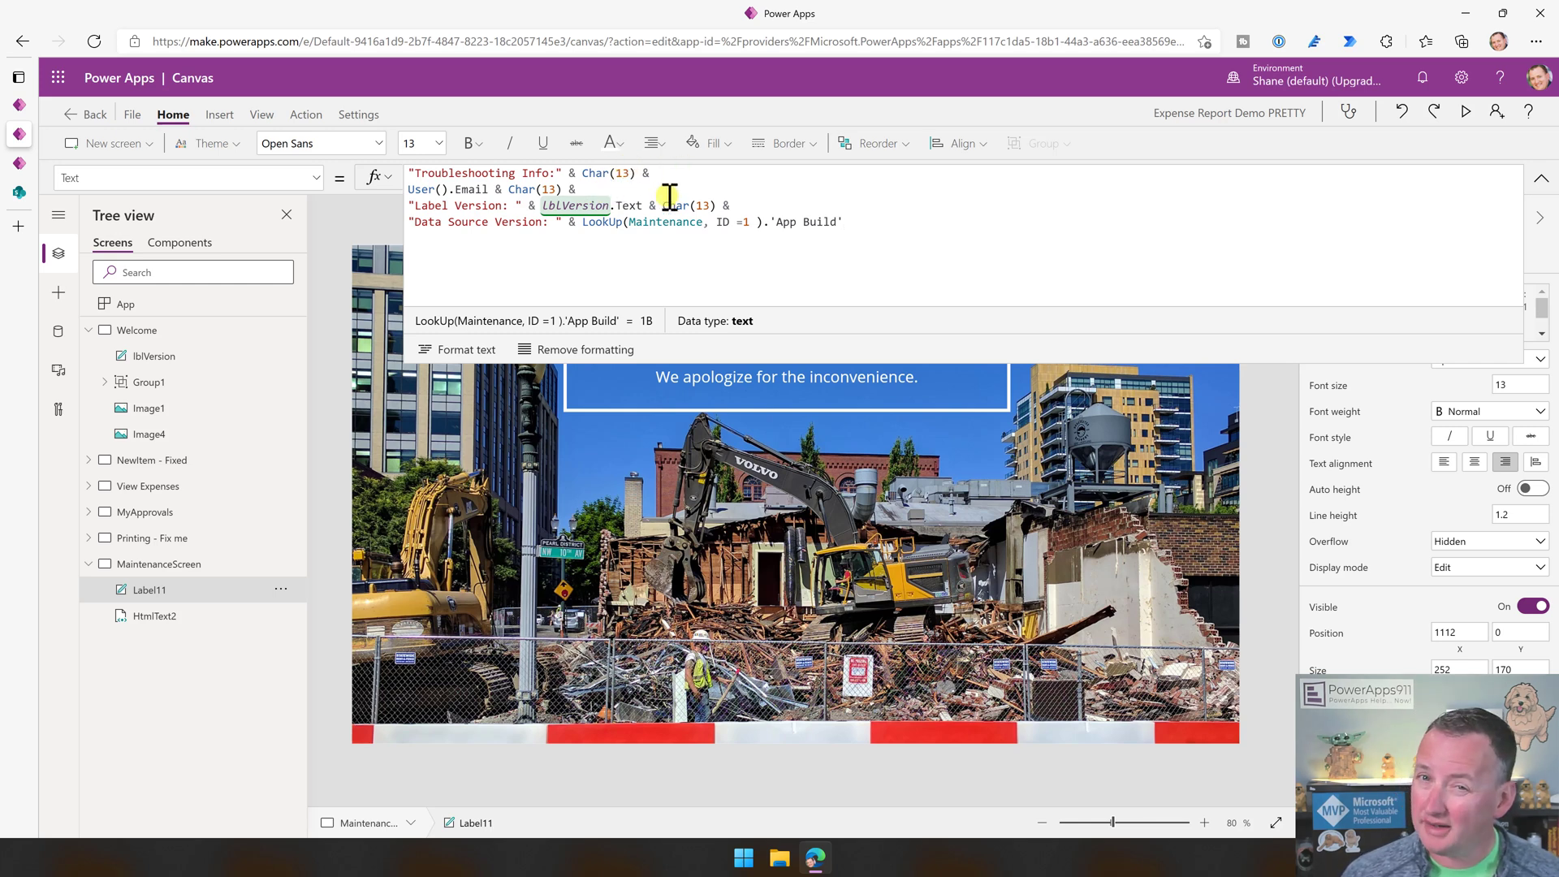
pyautogui.moveTo(947, 307); pyautogui.dragTo(982, 208)
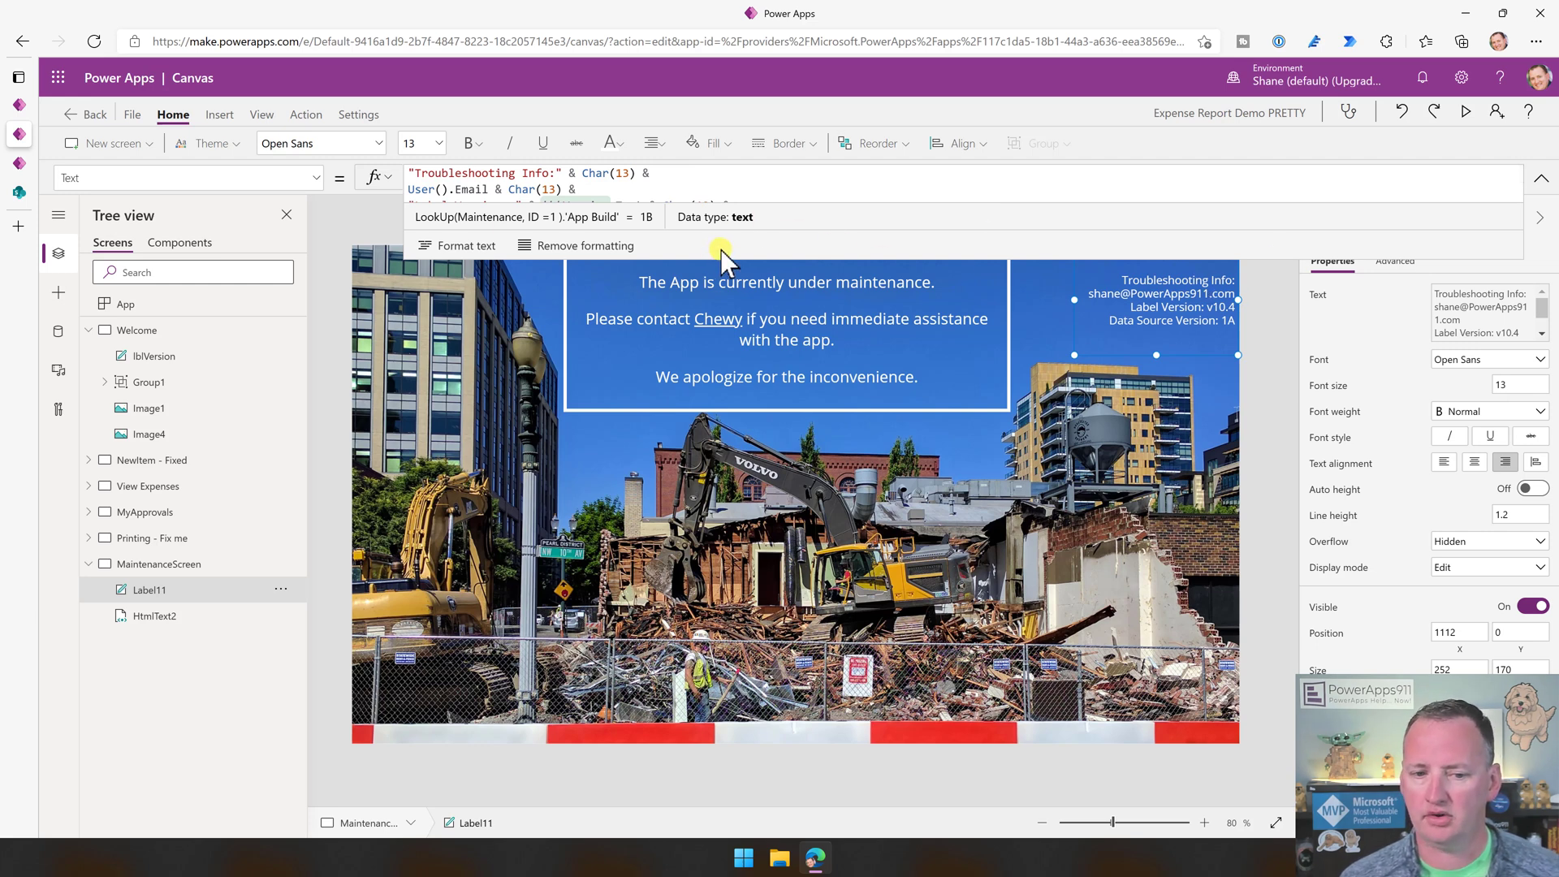
pyautogui.moveTo(719, 252); pyautogui.dragTo(719, 360)
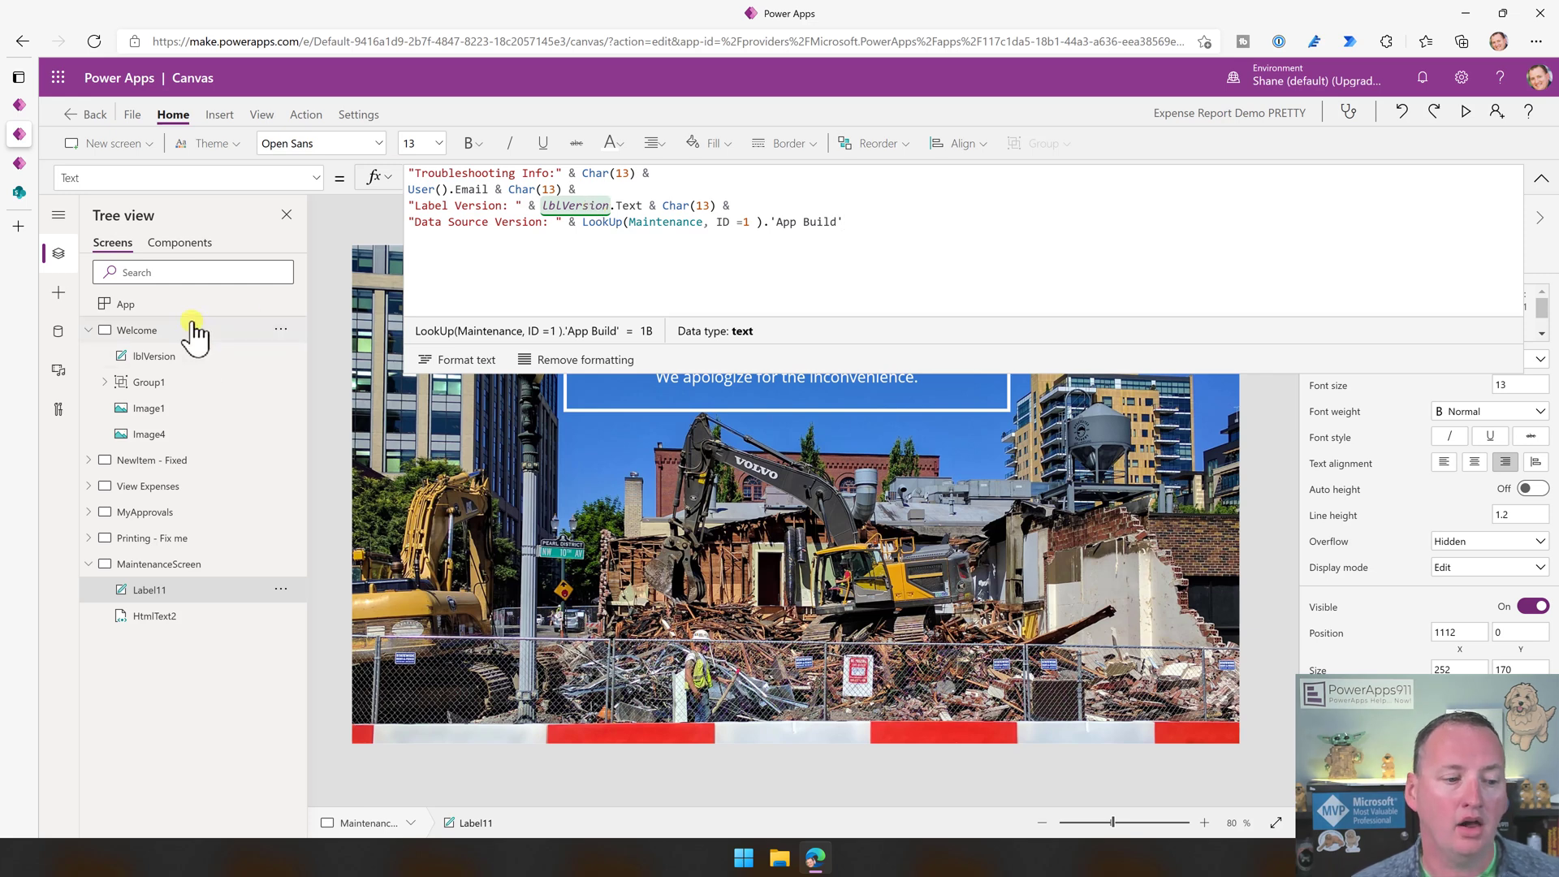
# Edit the Welcome screen's v10.4 version label text, deleting the old version digit.
pyautogui.click(136, 331)
pyautogui.click(1201, 731)
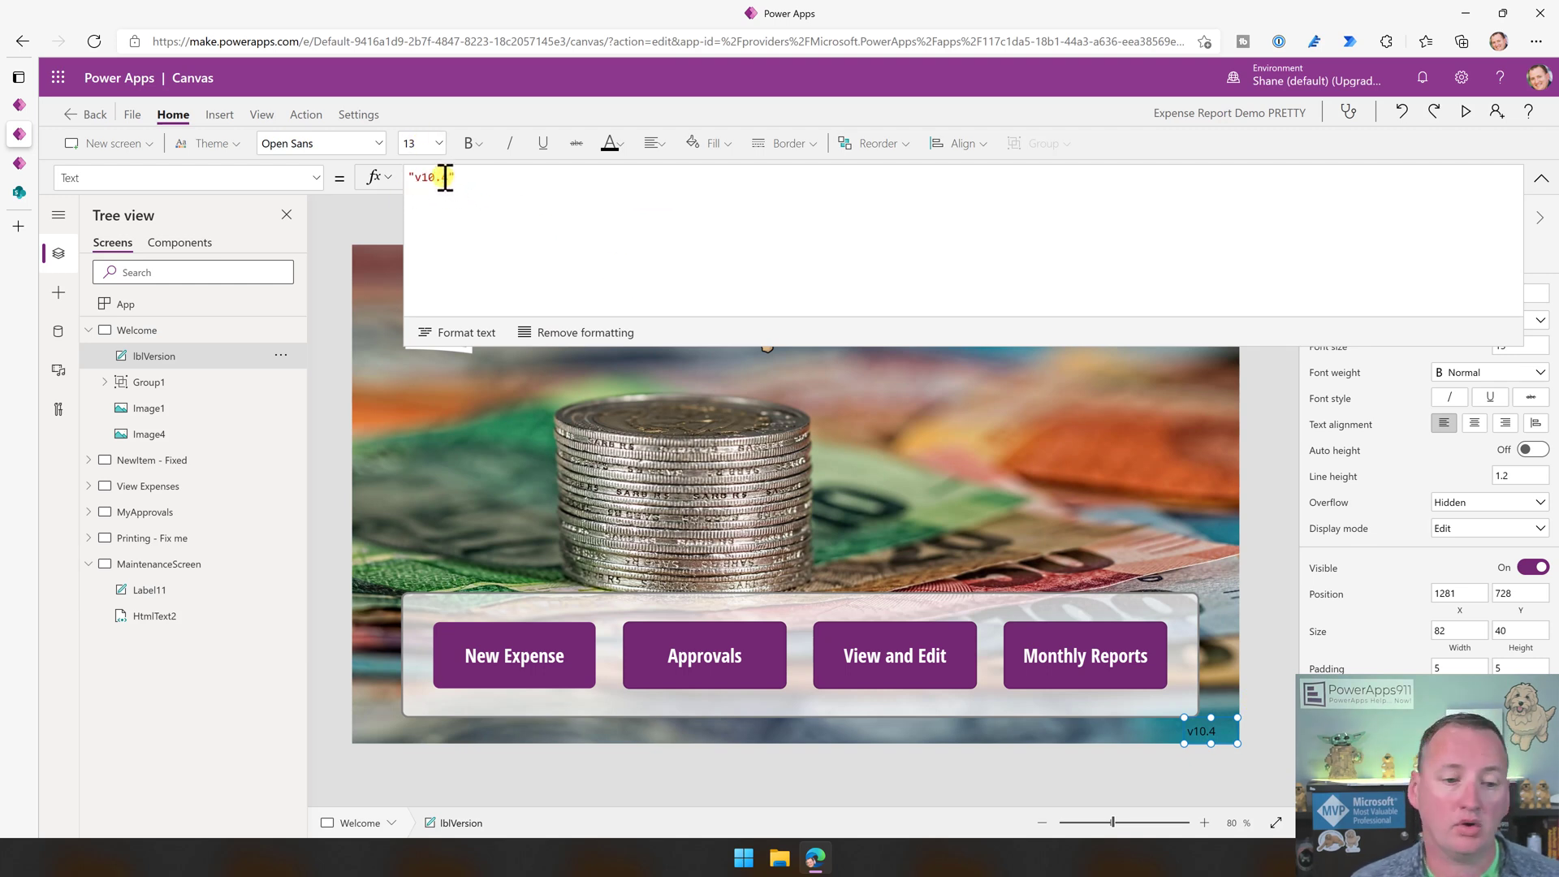
pyautogui.click(447, 177)
pyautogui.press('BackSpace')
pyautogui.write('5')
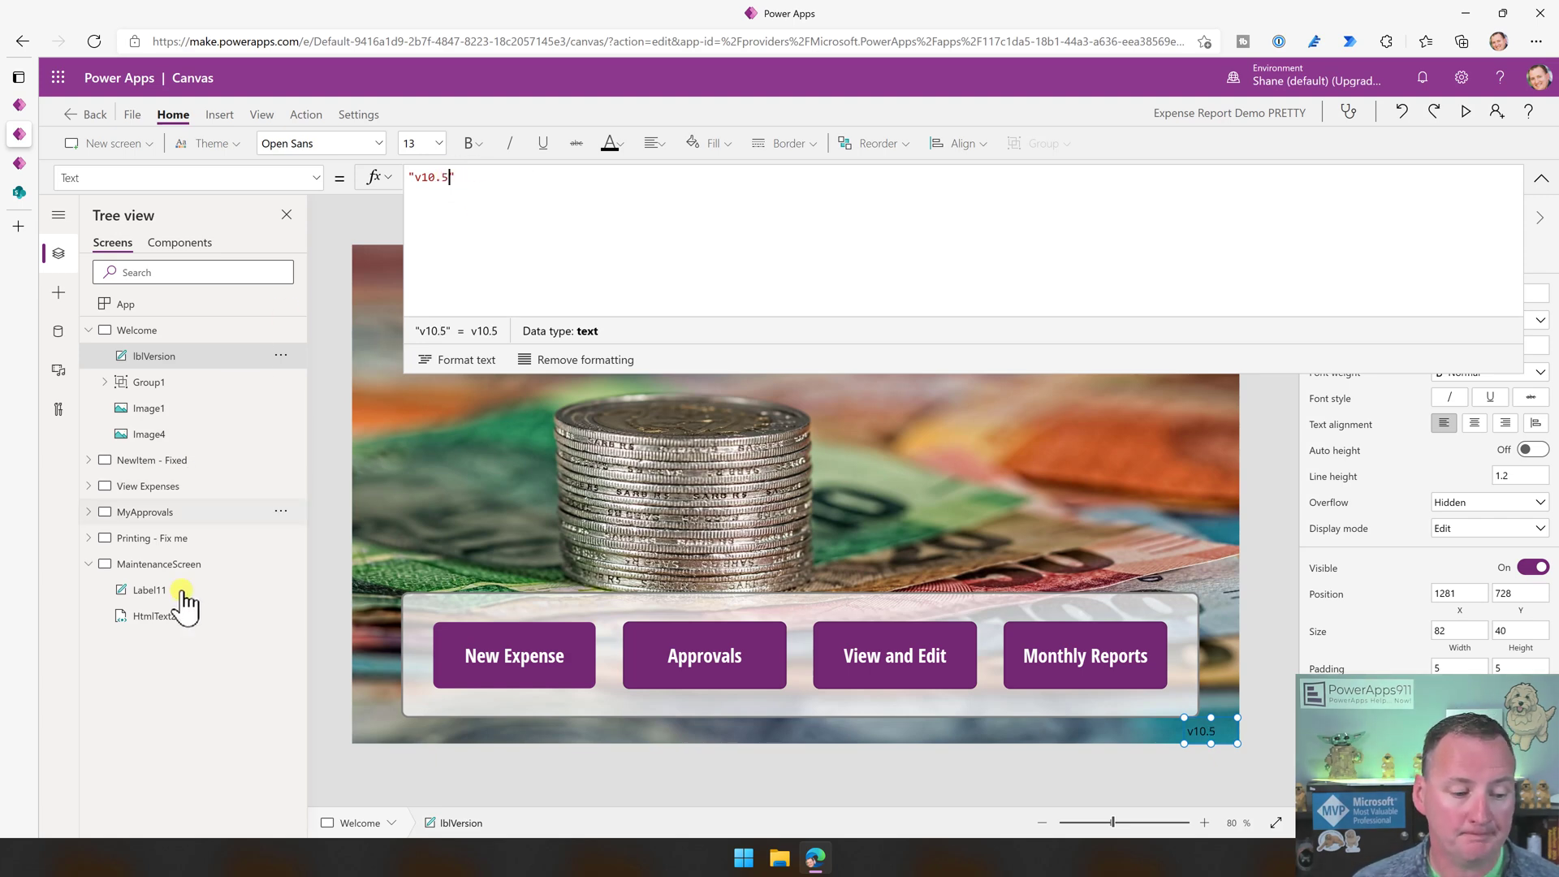
# On MaintenanceScreen, collapse the formula bar and highlight Label11's lblVersion reference.
pyautogui.click(158, 563)
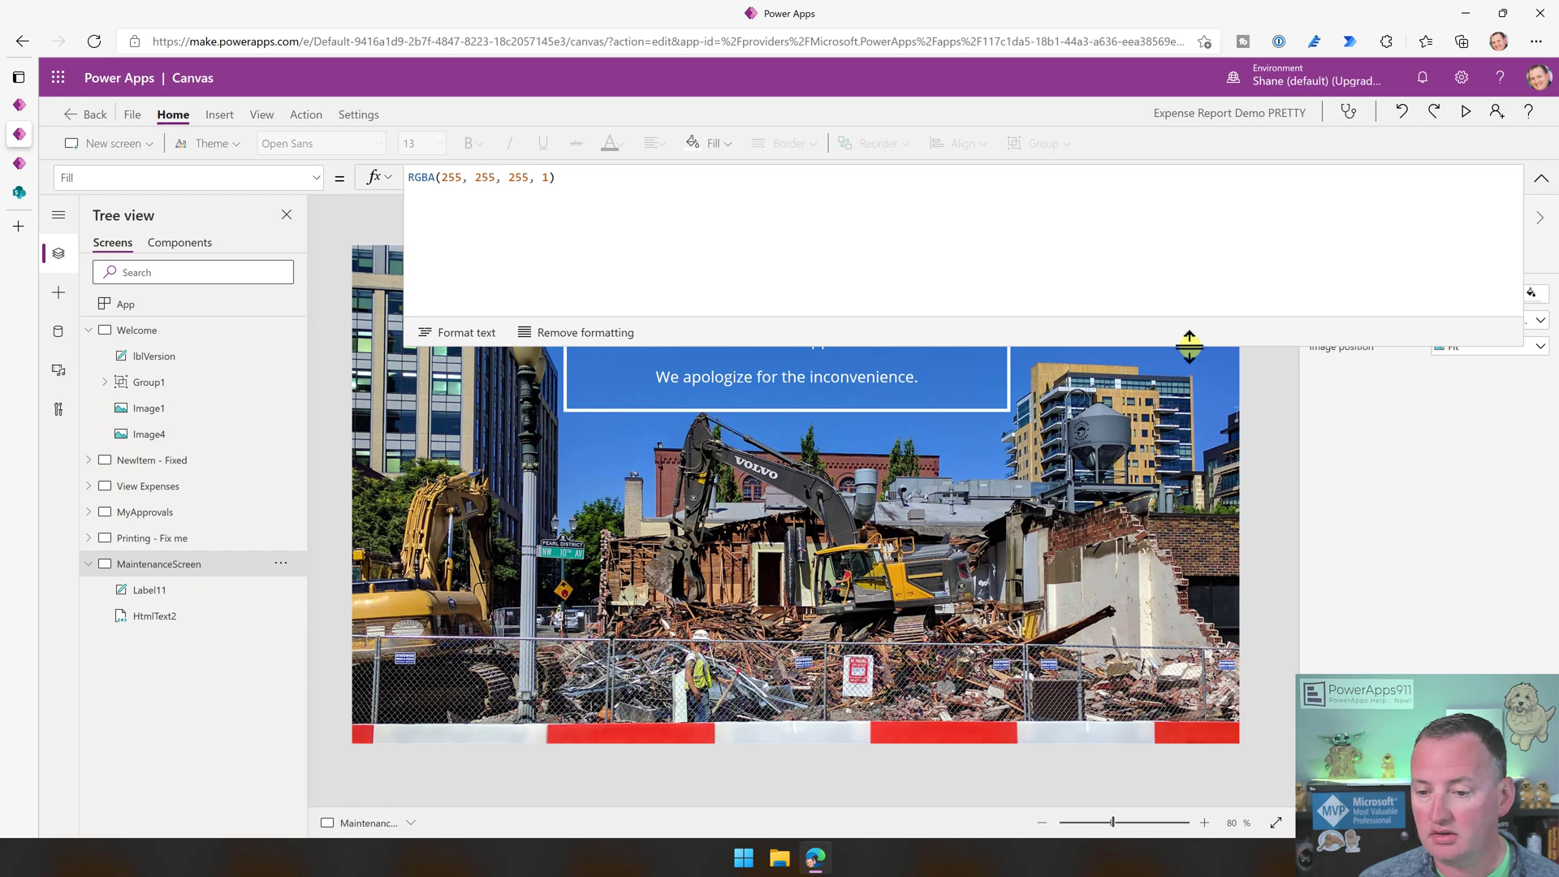
pyautogui.moveTo(1198, 365); pyautogui.dragTo(1199, 220)
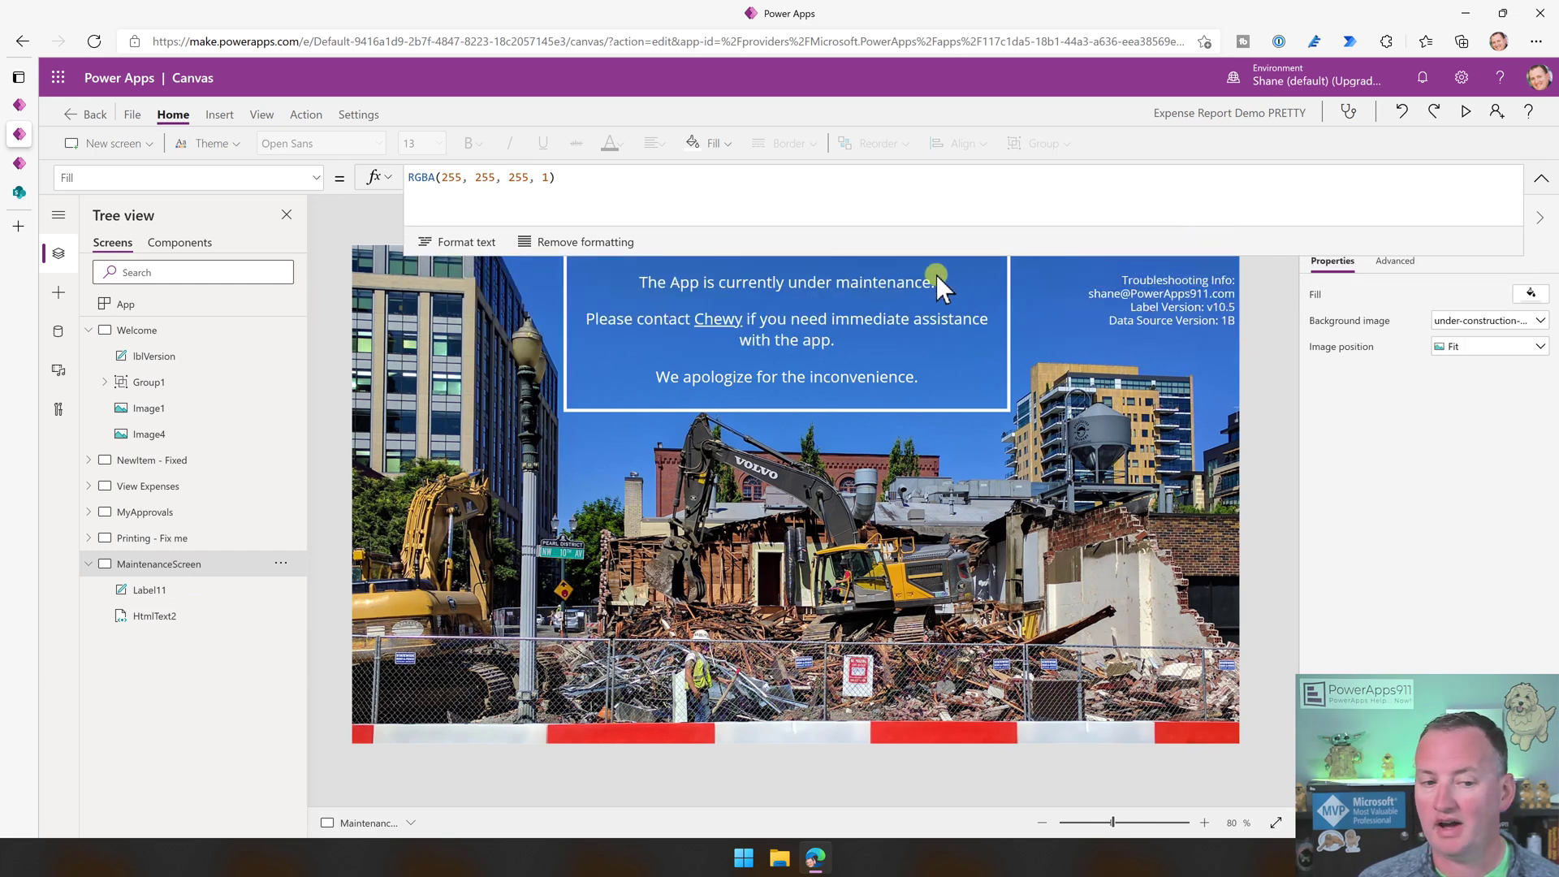
pyautogui.click(1196, 314)
pyautogui.doubleClick(566, 201)
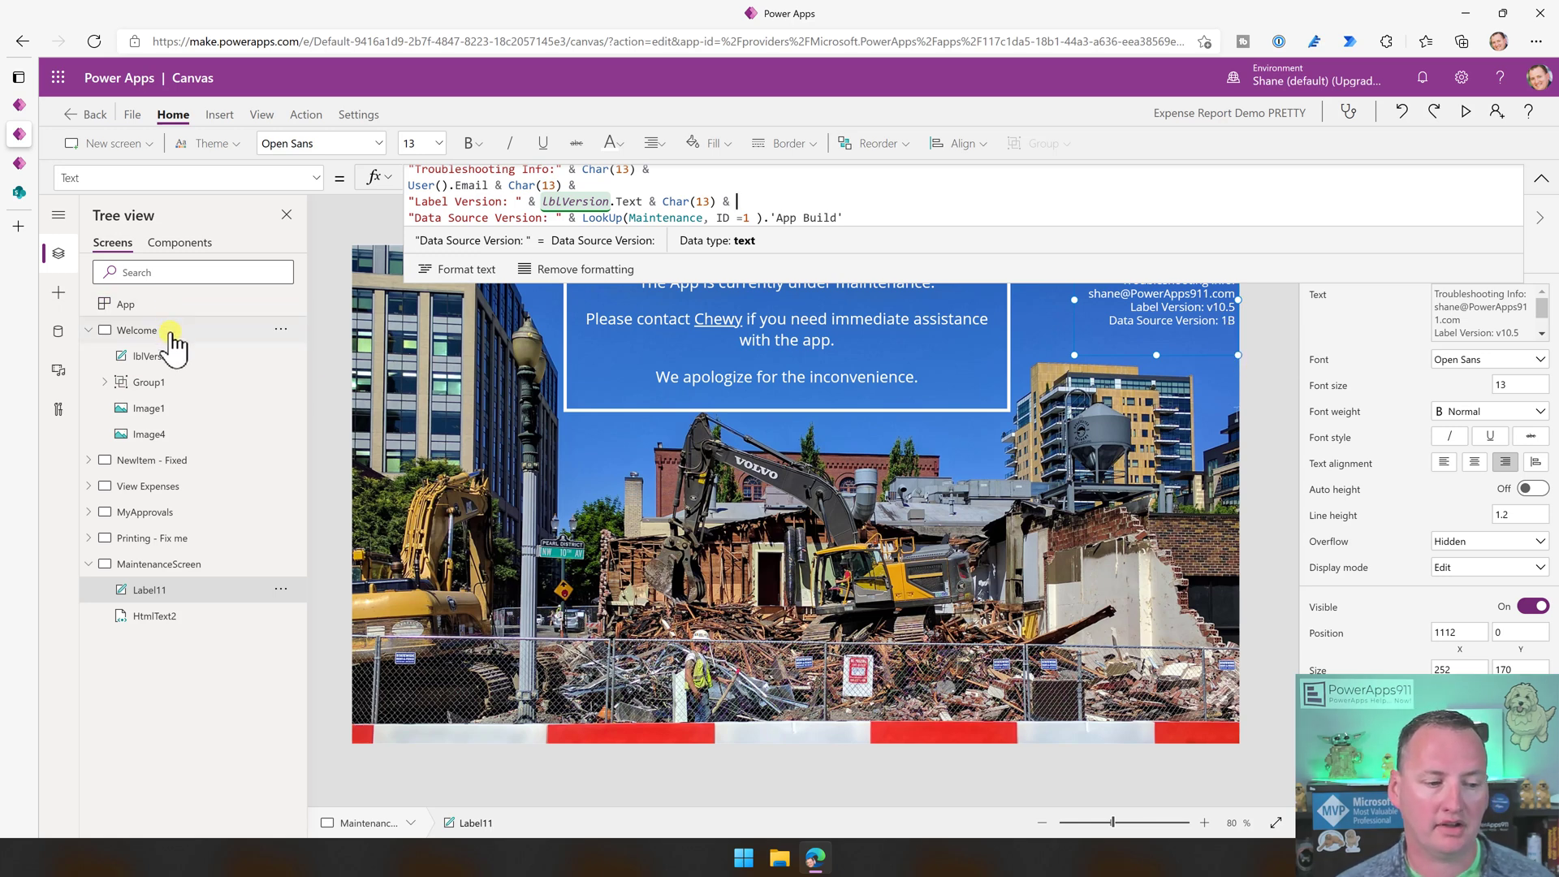
# Review the App's StartScreen If(LookUp(...)) formula and save the app with Ctrl+S.
pyautogui.click(126, 304)
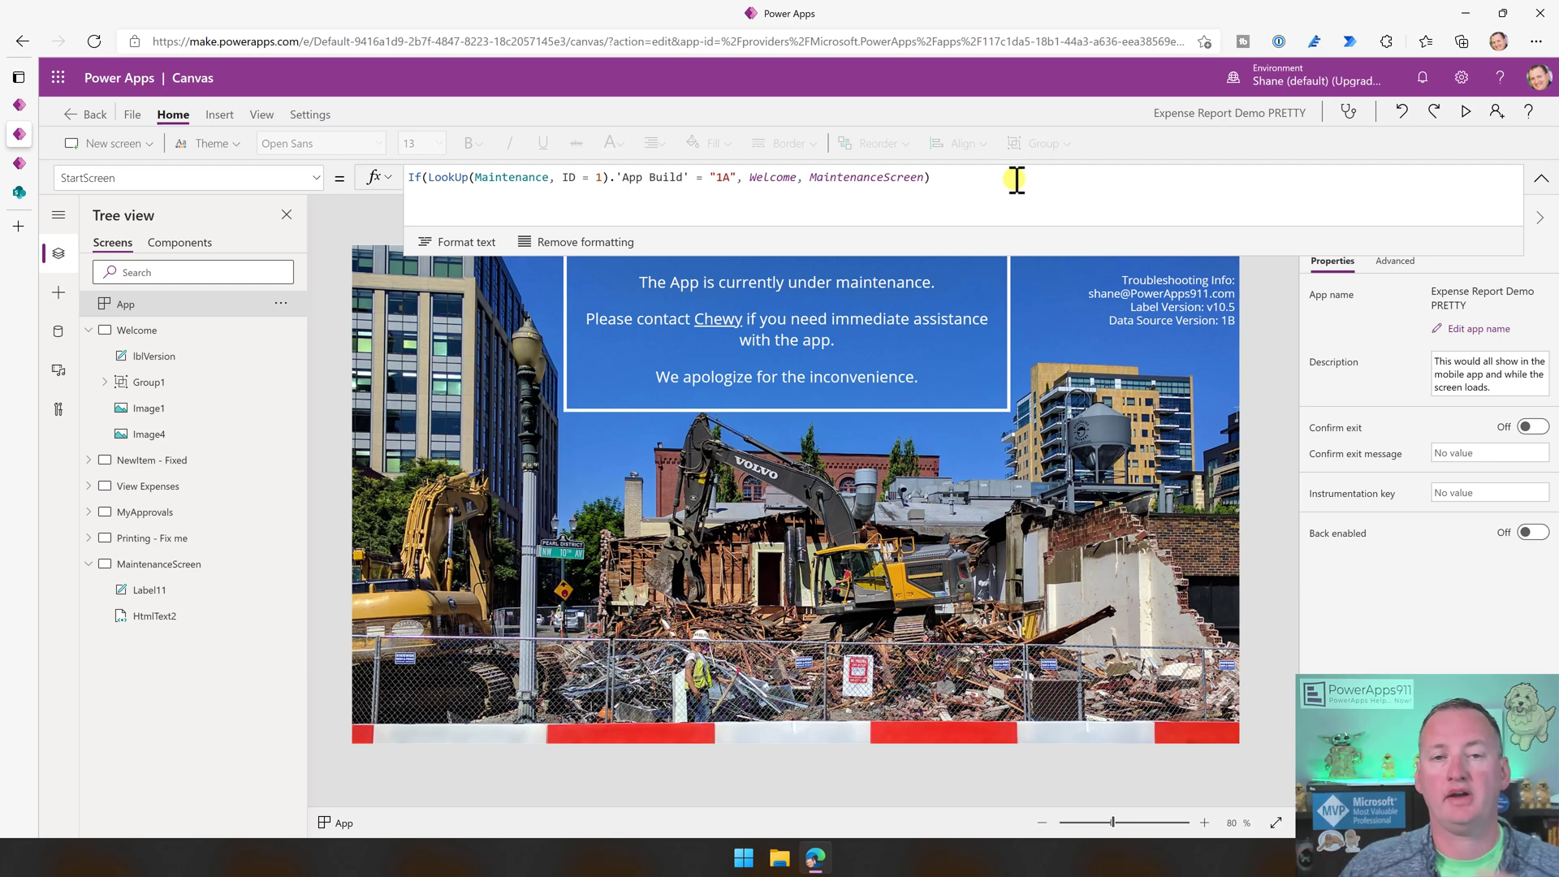
pyautogui.hotkey('ctrl', 's')
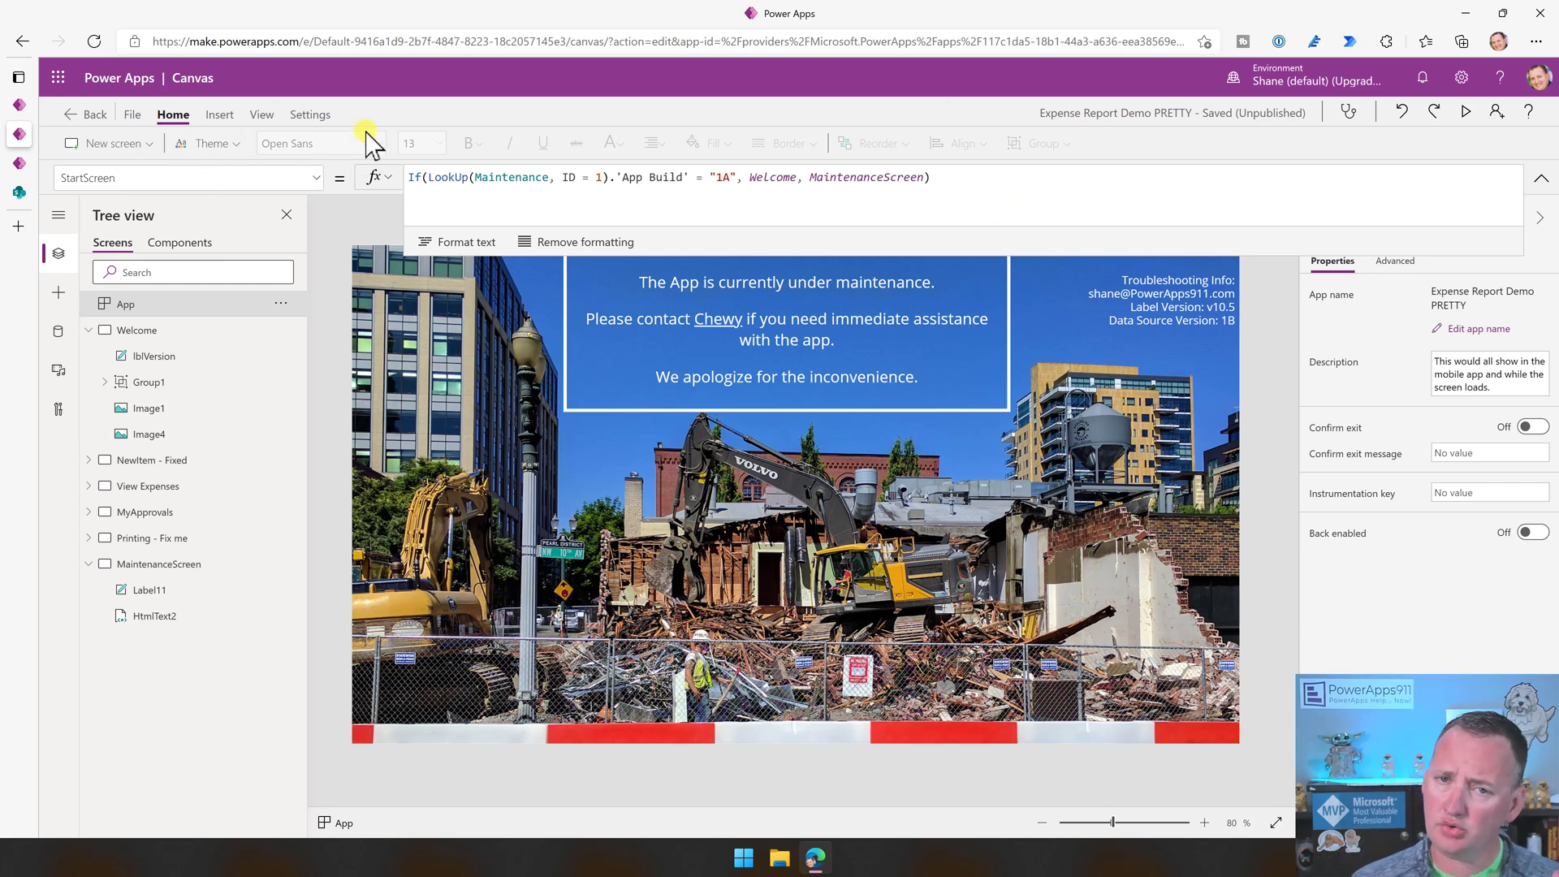
# Open the Maintenance list settings and confirm AppMessage is plain multiple-line text.
pyautogui.click(19, 193)
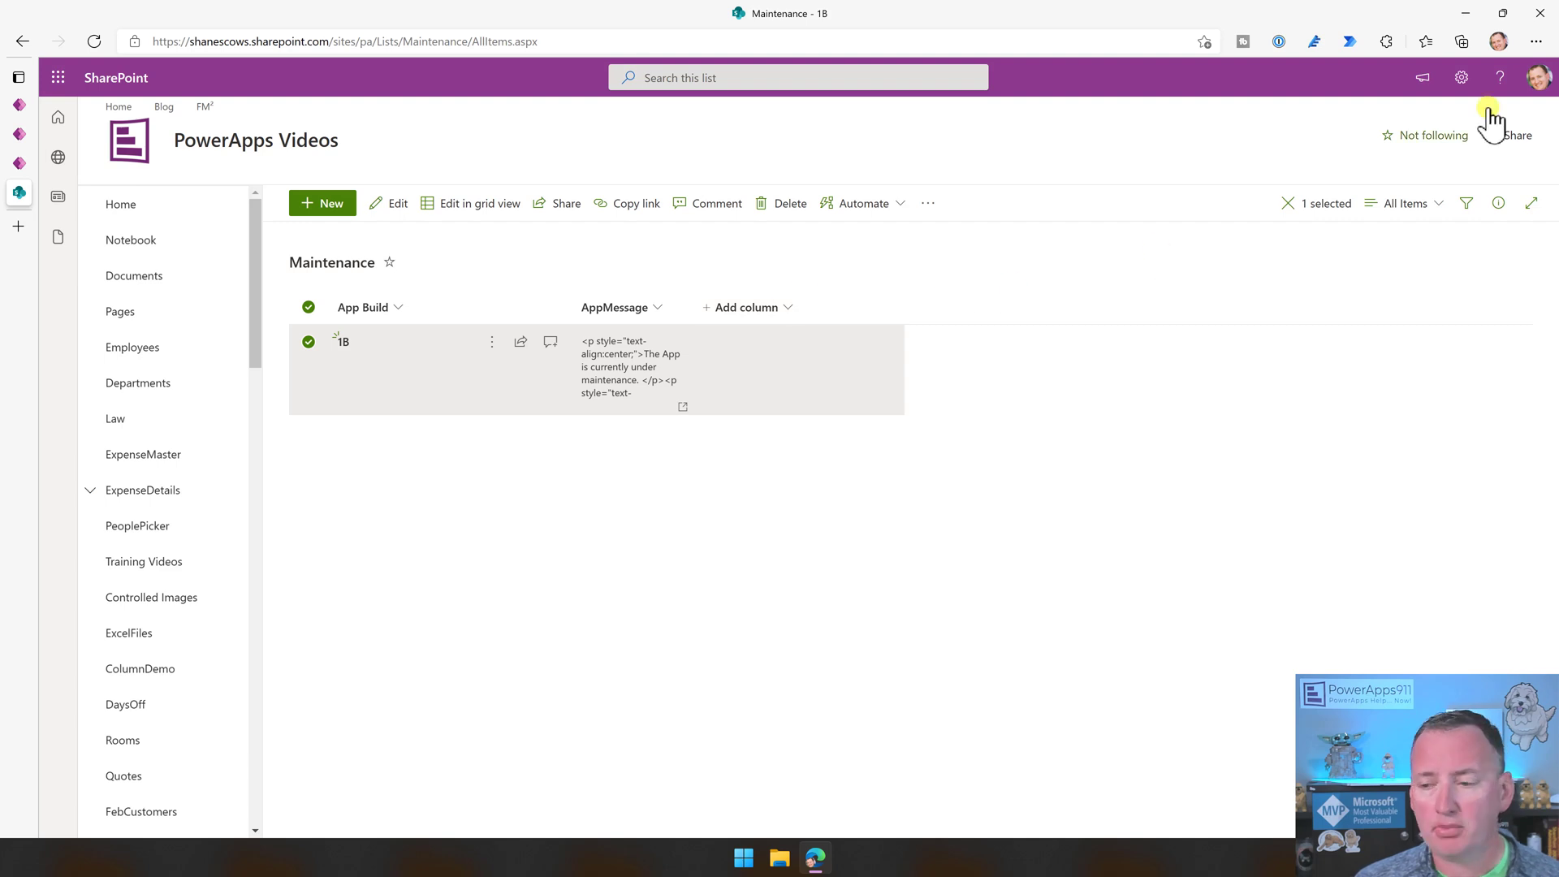
pyautogui.click(1461, 78)
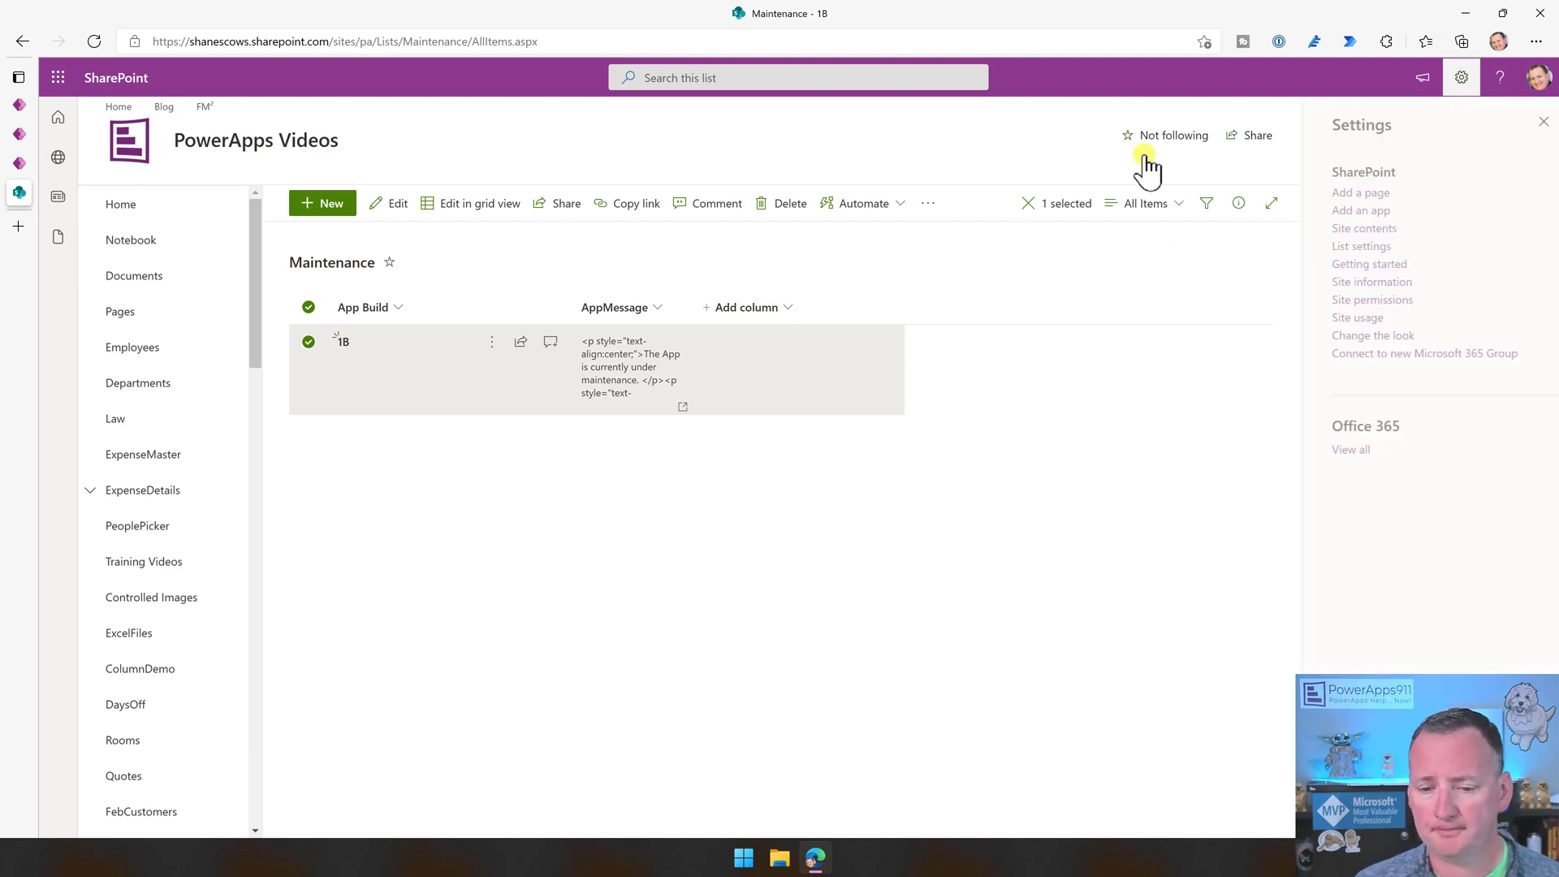
pyautogui.click(1342, 246)
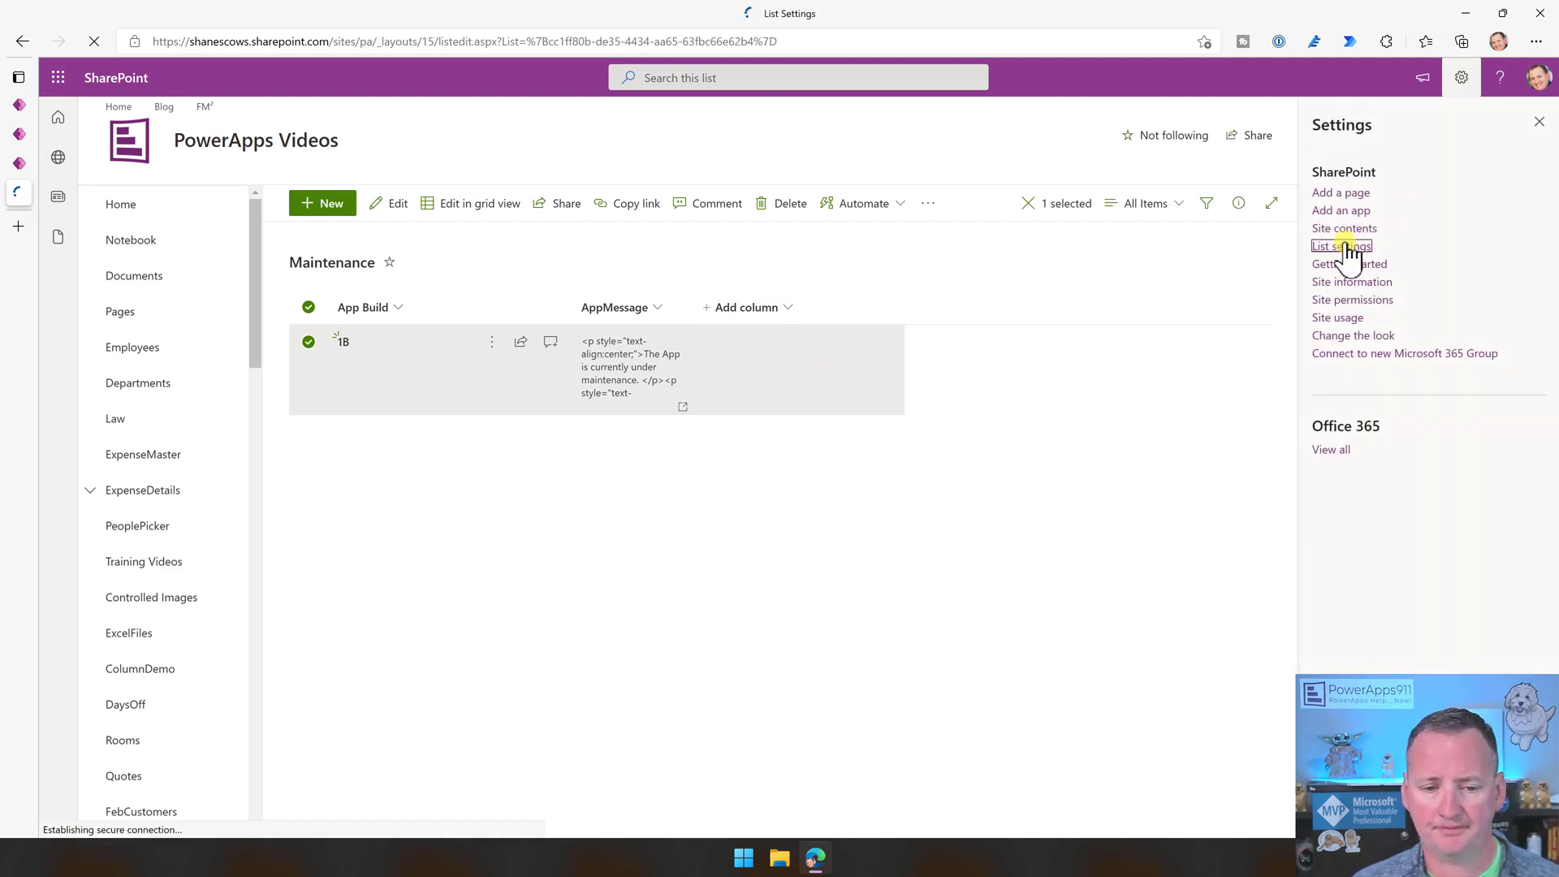
pyautogui.scroll(-2, 366, 403)
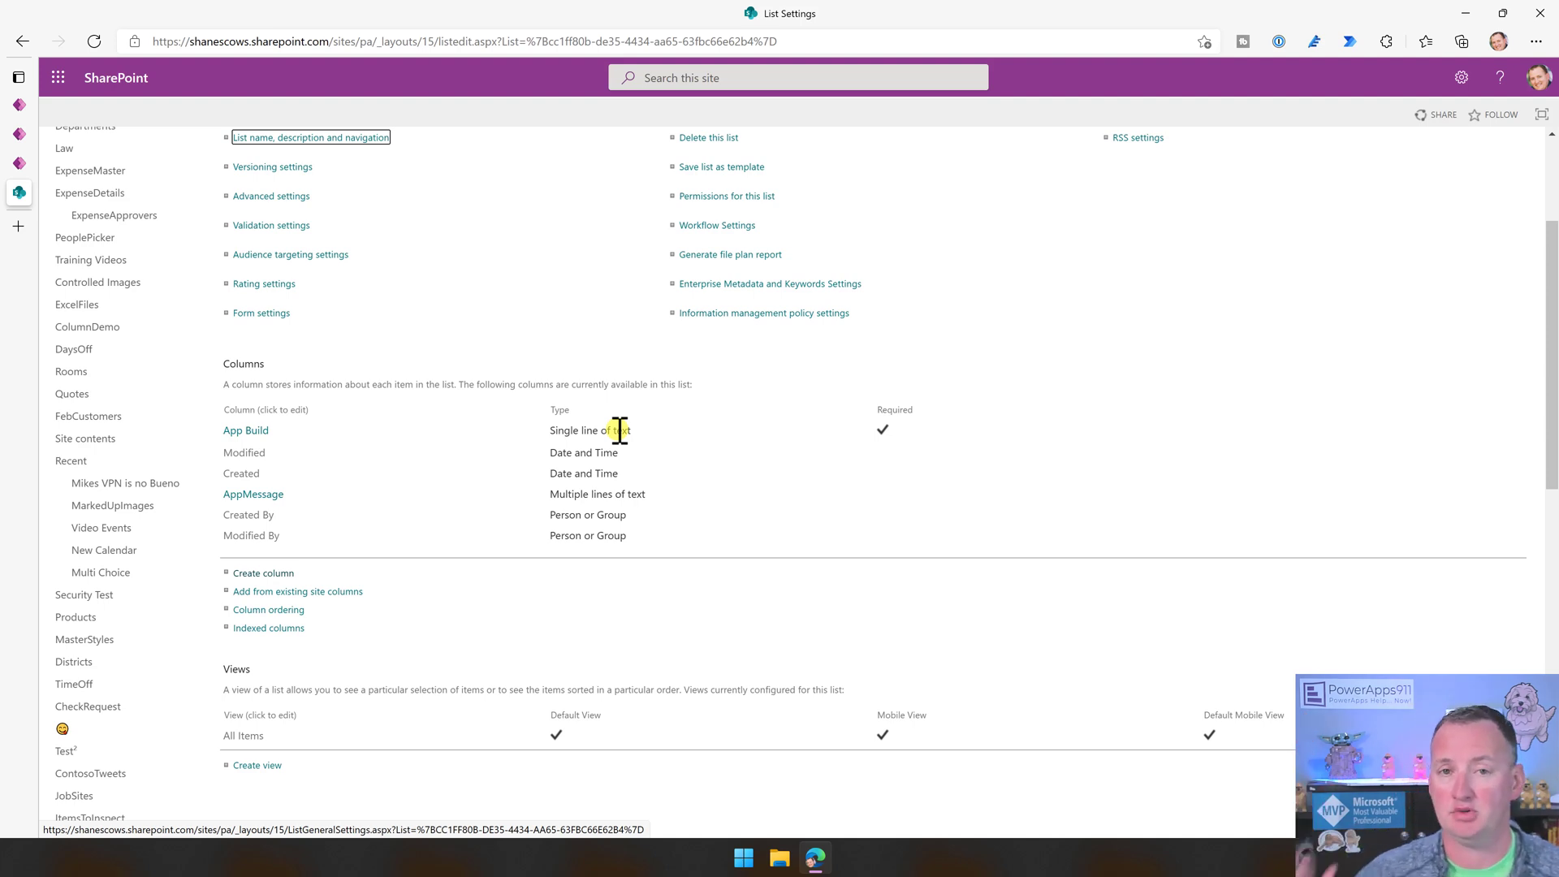
pyautogui.click(255, 492)
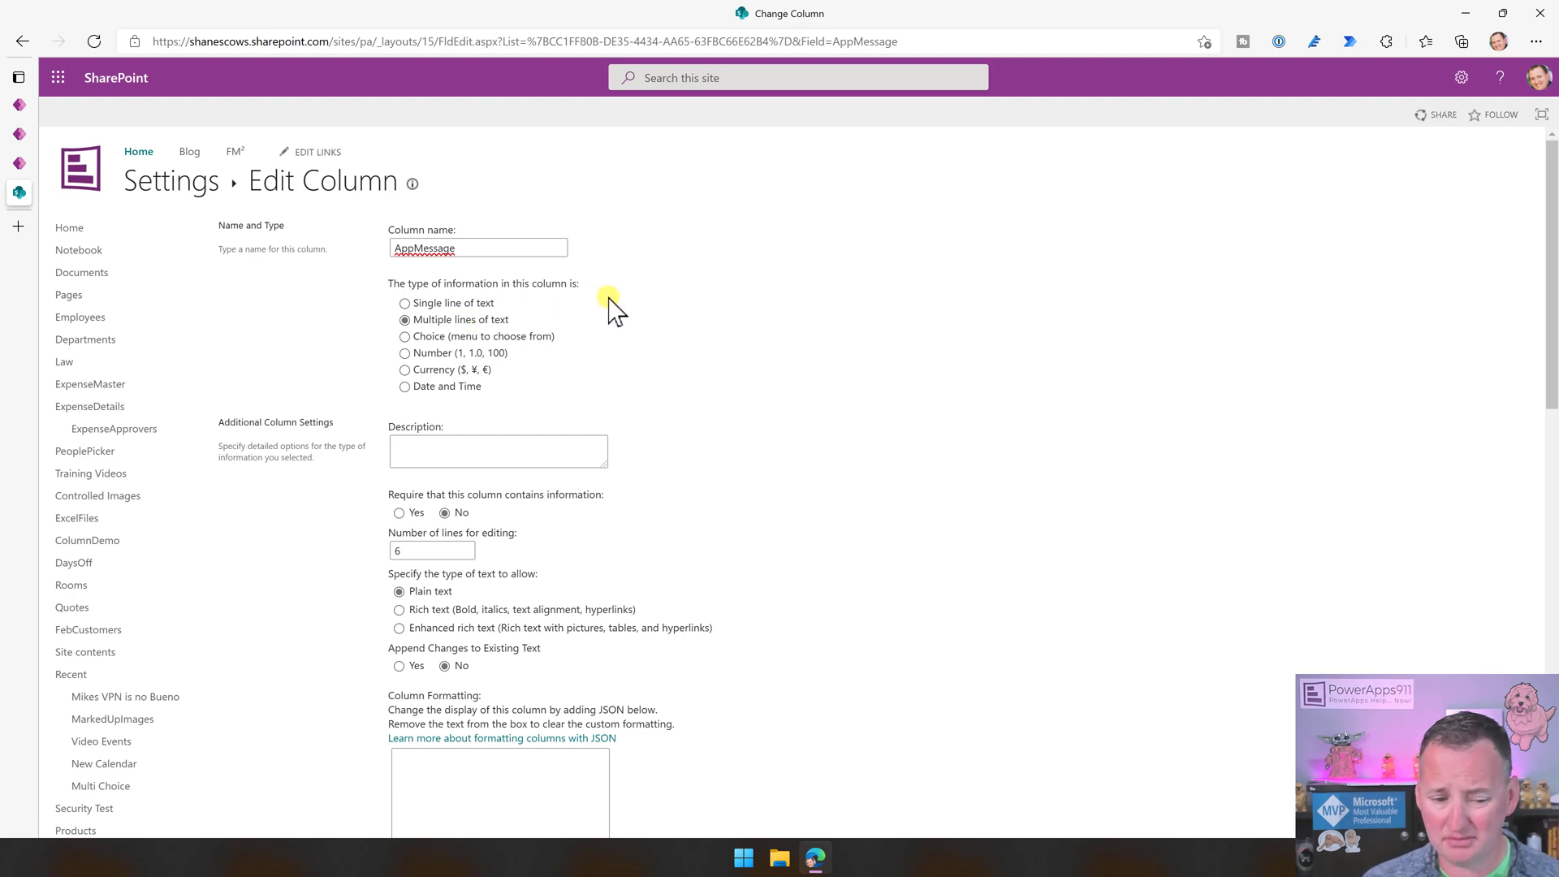
pyautogui.scroll(-3, 613, 308)
pyautogui.scroll(3, 548, 244)
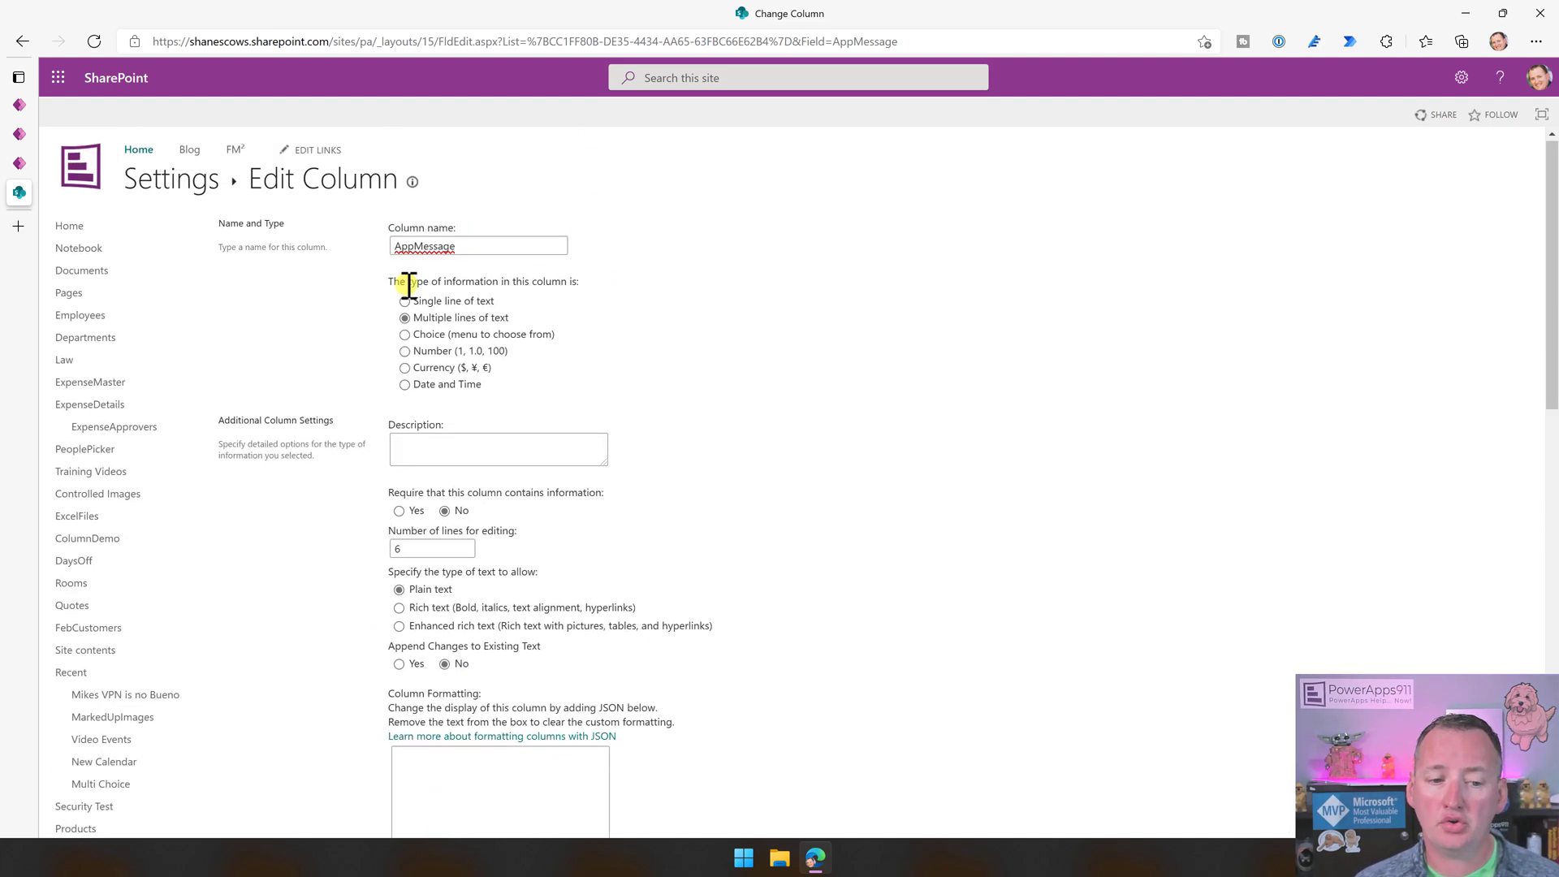
pyautogui.scroll(-3, 560, 439)
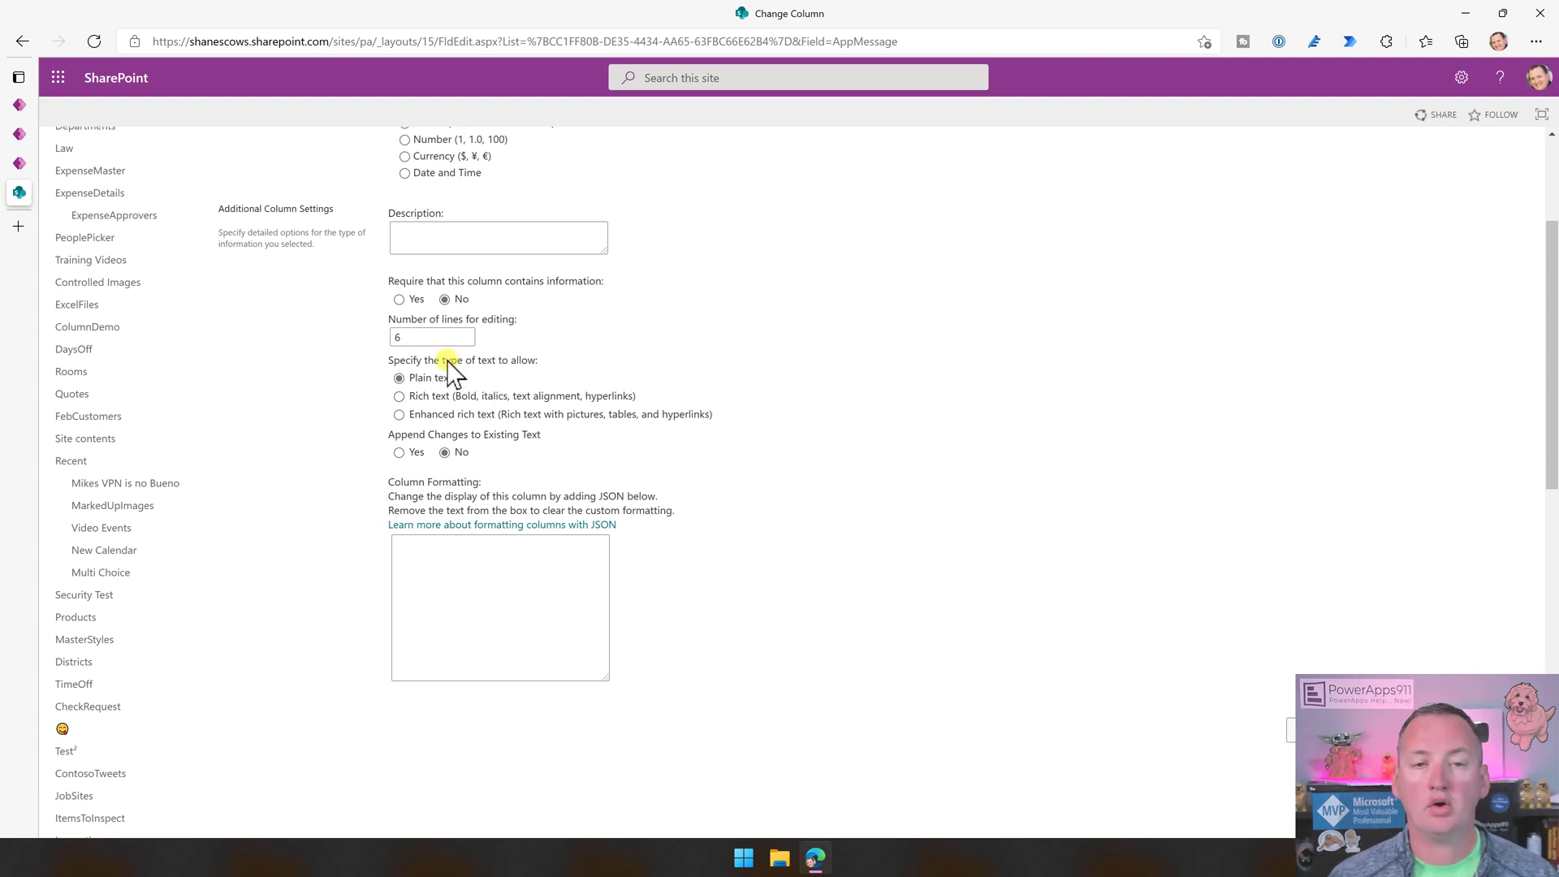
pyautogui.scroll(4, 659, 365)
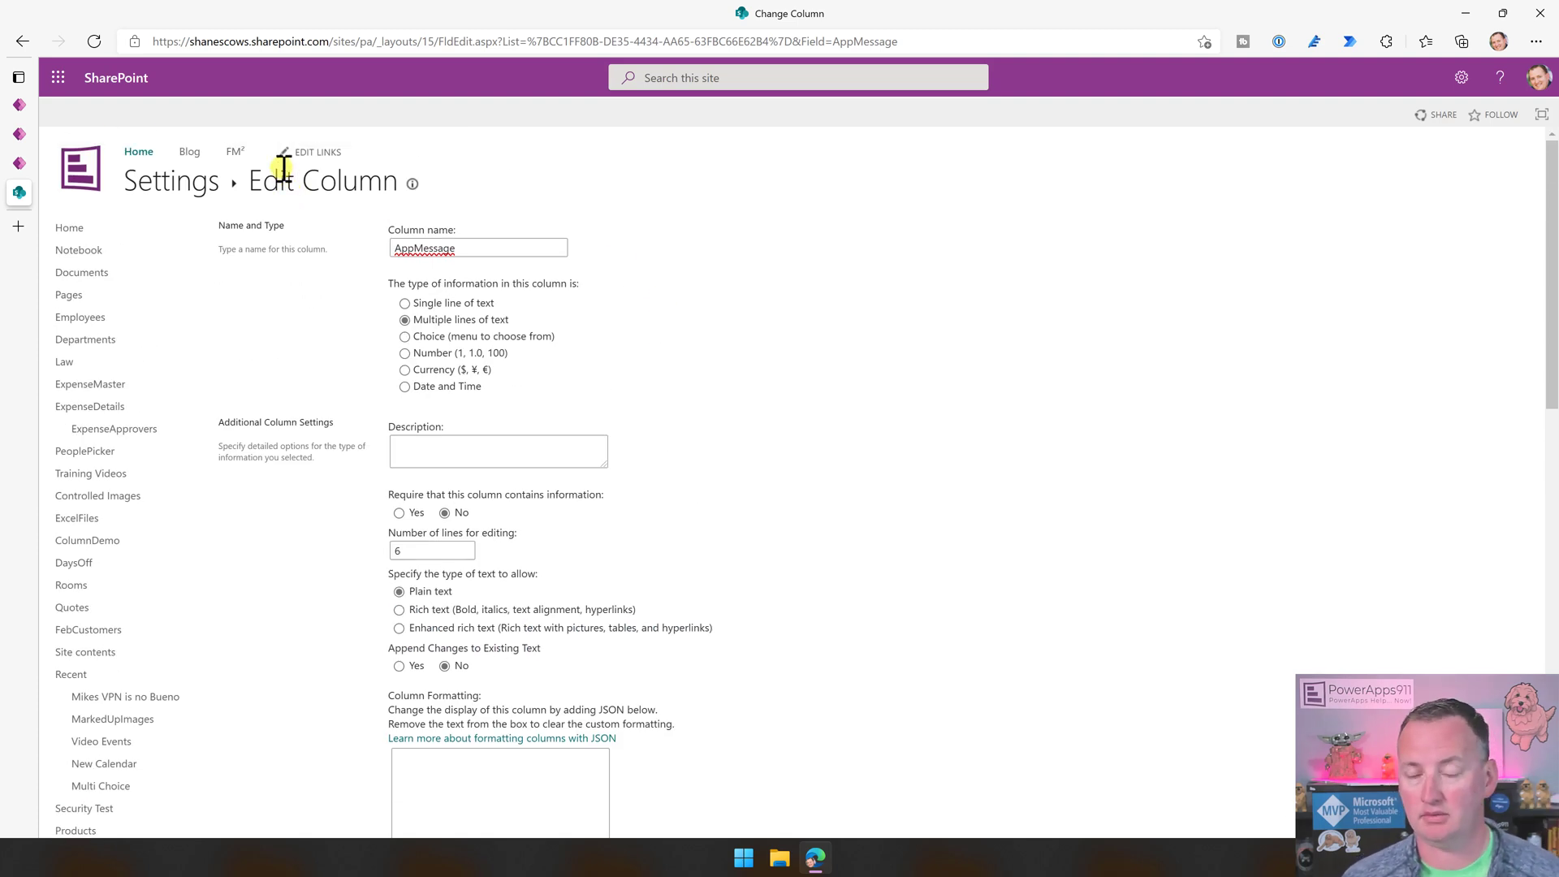
pyautogui.click(171, 185)
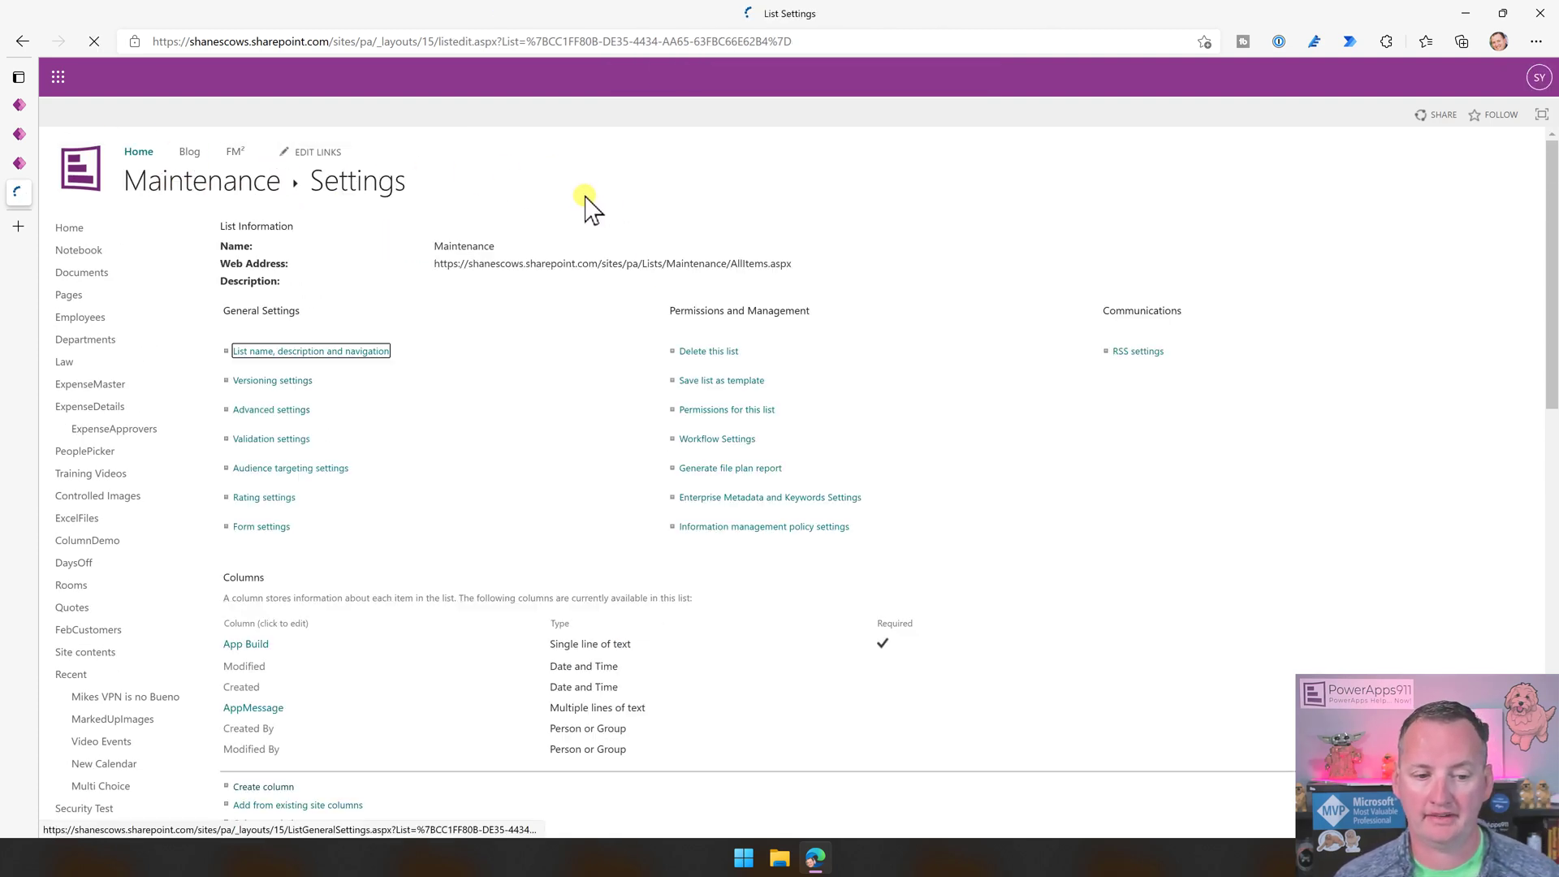
# Open item 1B's details and highlight the Chewy contact link tag in its AppMessage HTML.
pyautogui.click(257, 184)
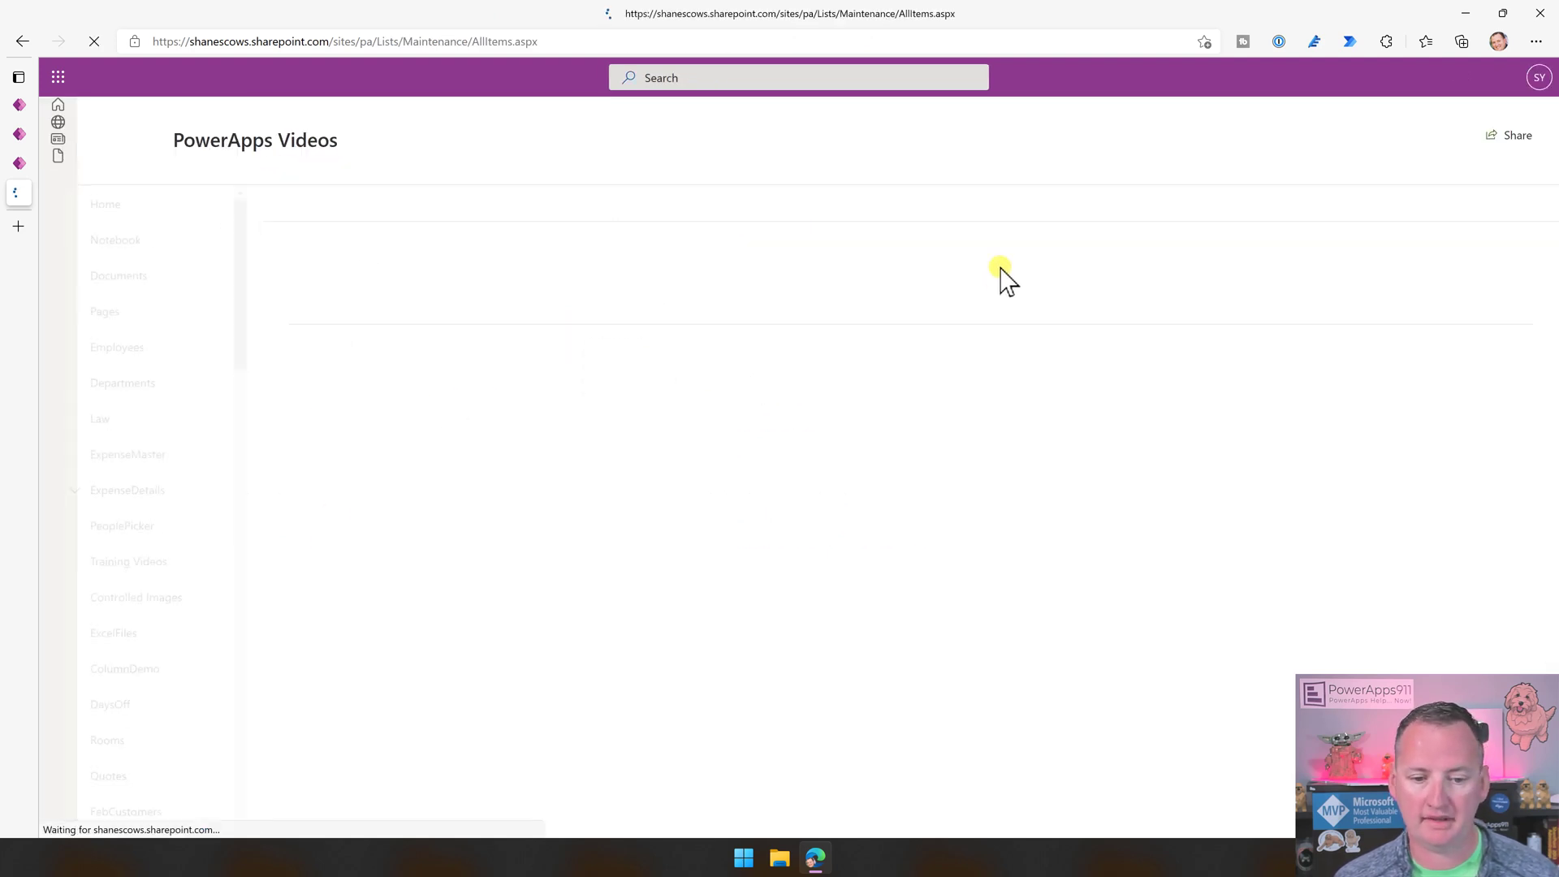
pyautogui.click(622, 378)
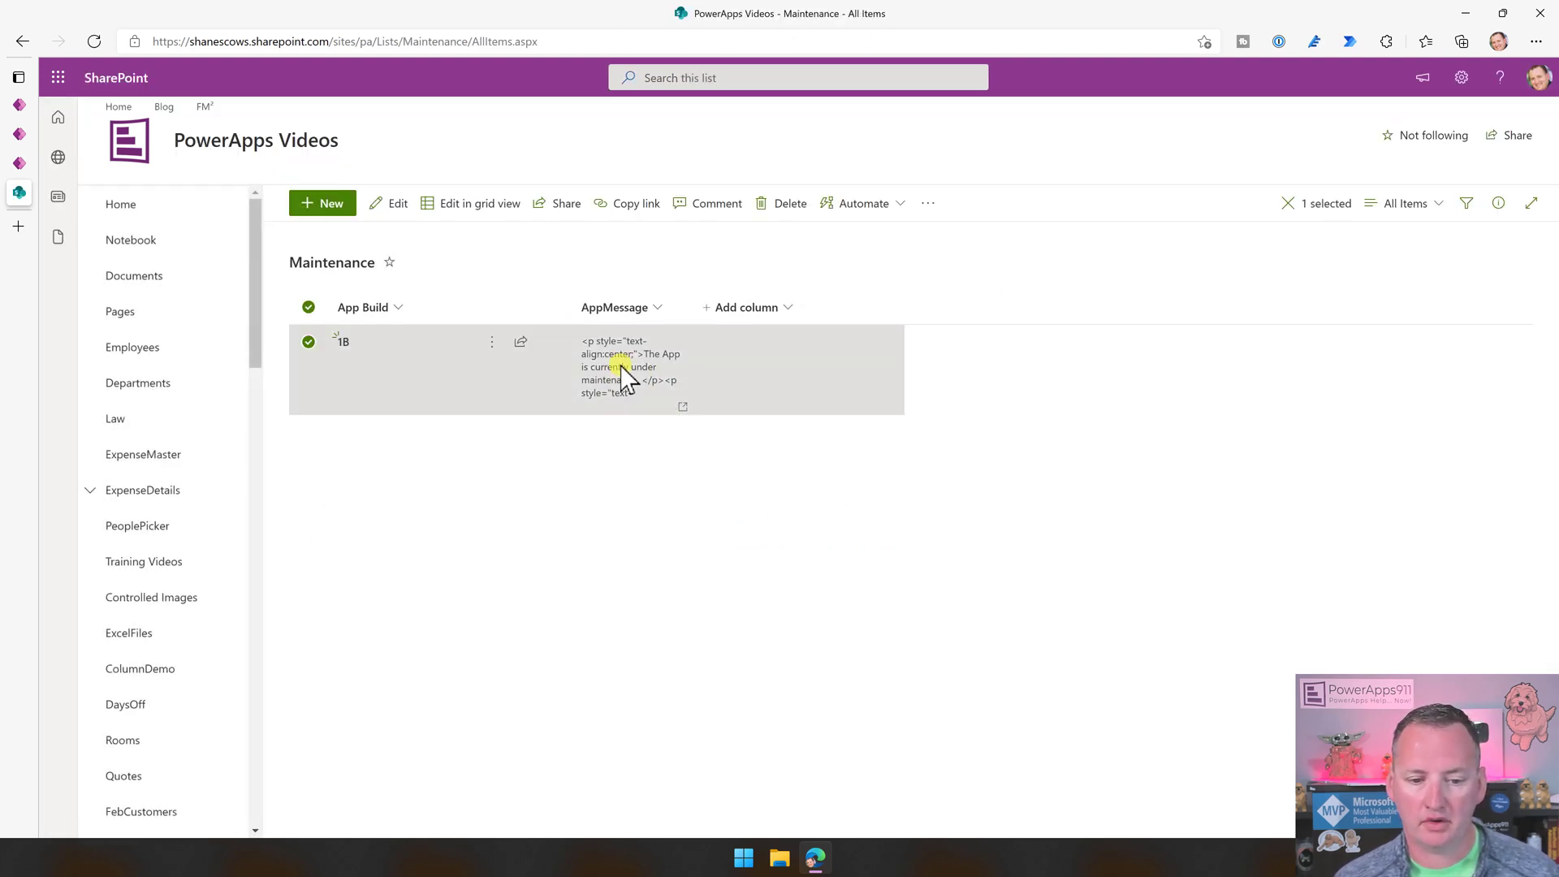
pyautogui.click(628, 372)
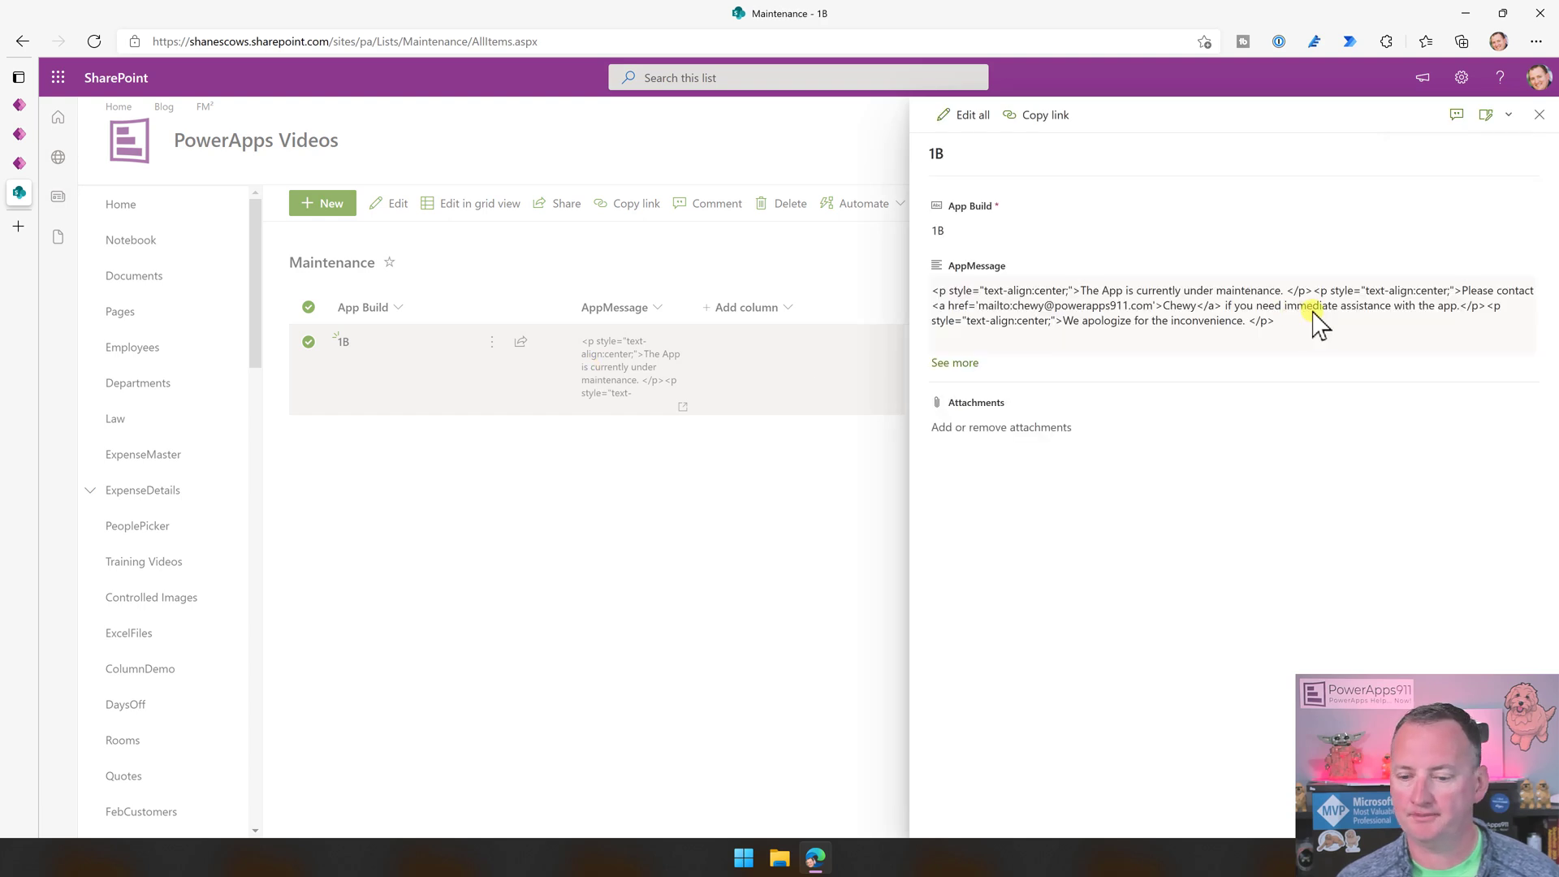
pyautogui.click(1309, 329)
pyautogui.hotkey('ctrl', 'a')
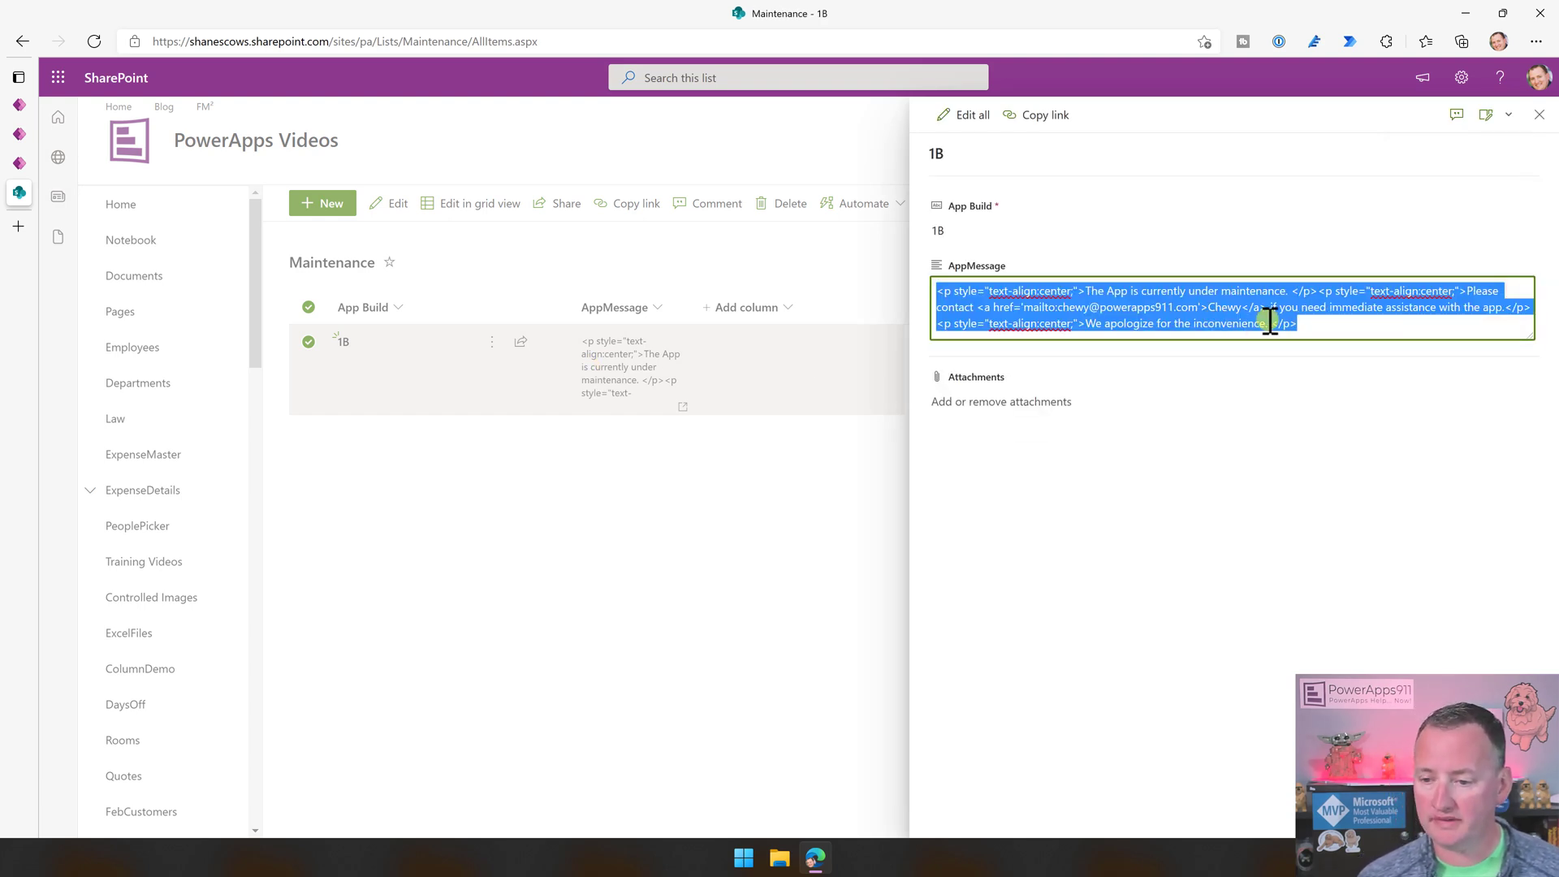
pyautogui.click(945, 292)
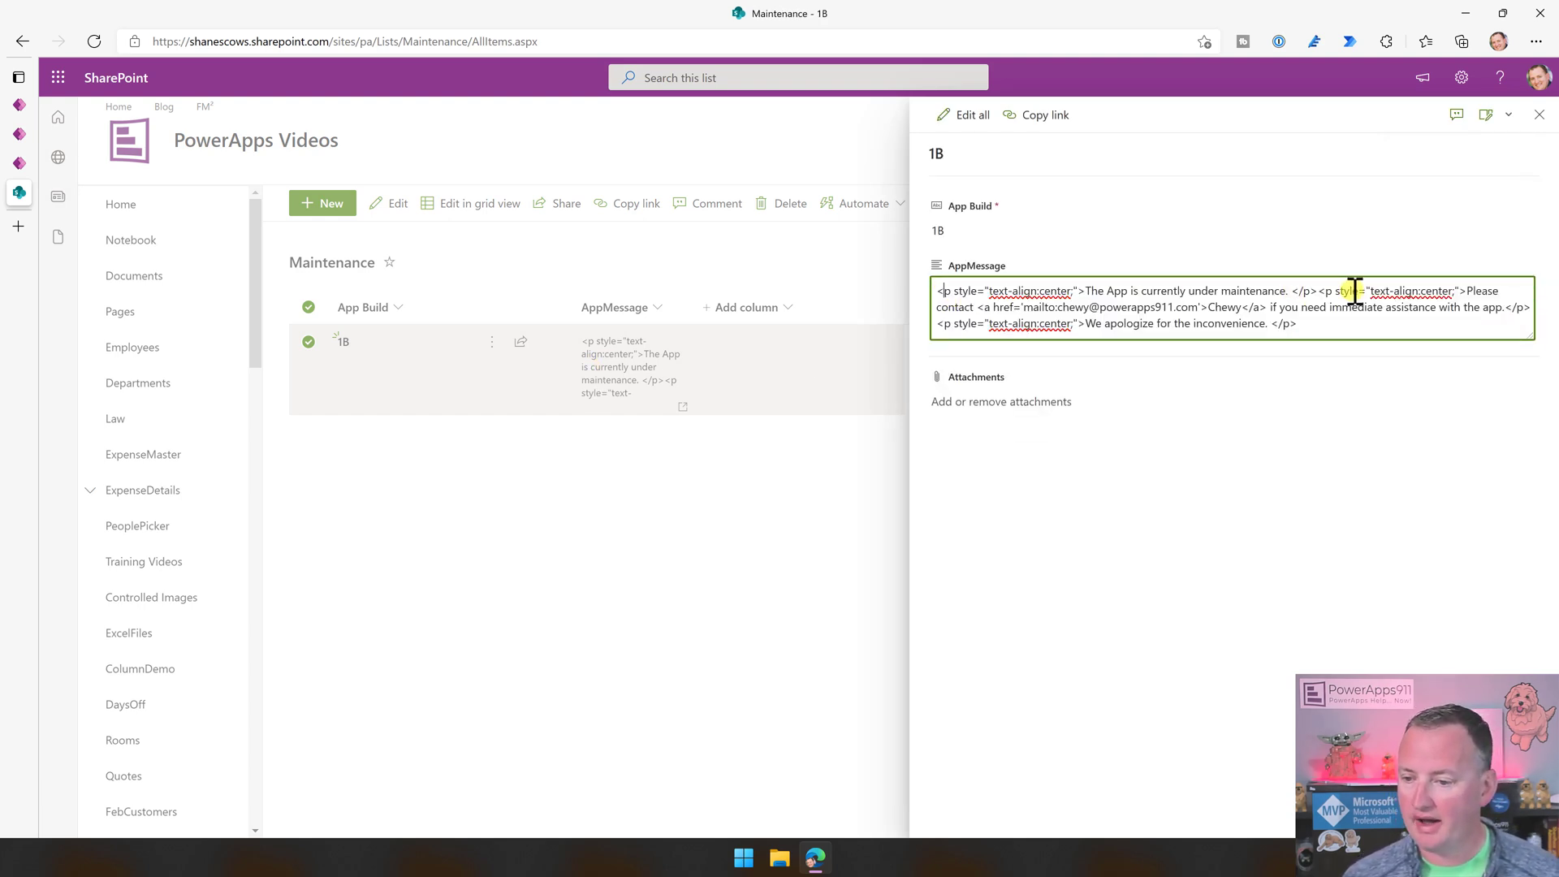
pyautogui.moveTo(979, 306); pyautogui.dragTo(1267, 307)
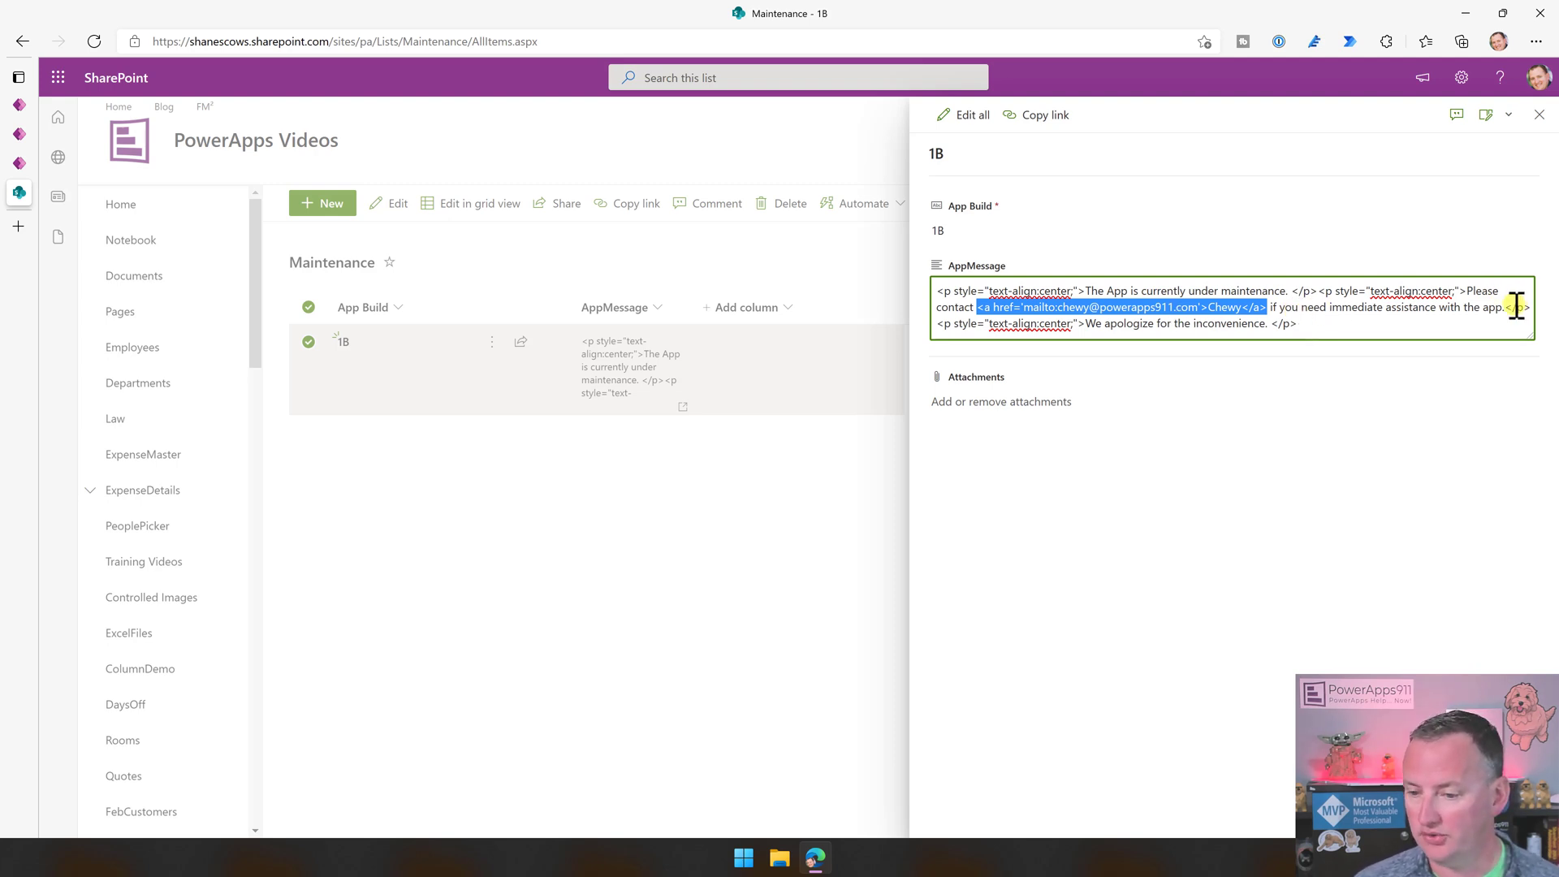
pyautogui.click(1323, 323)
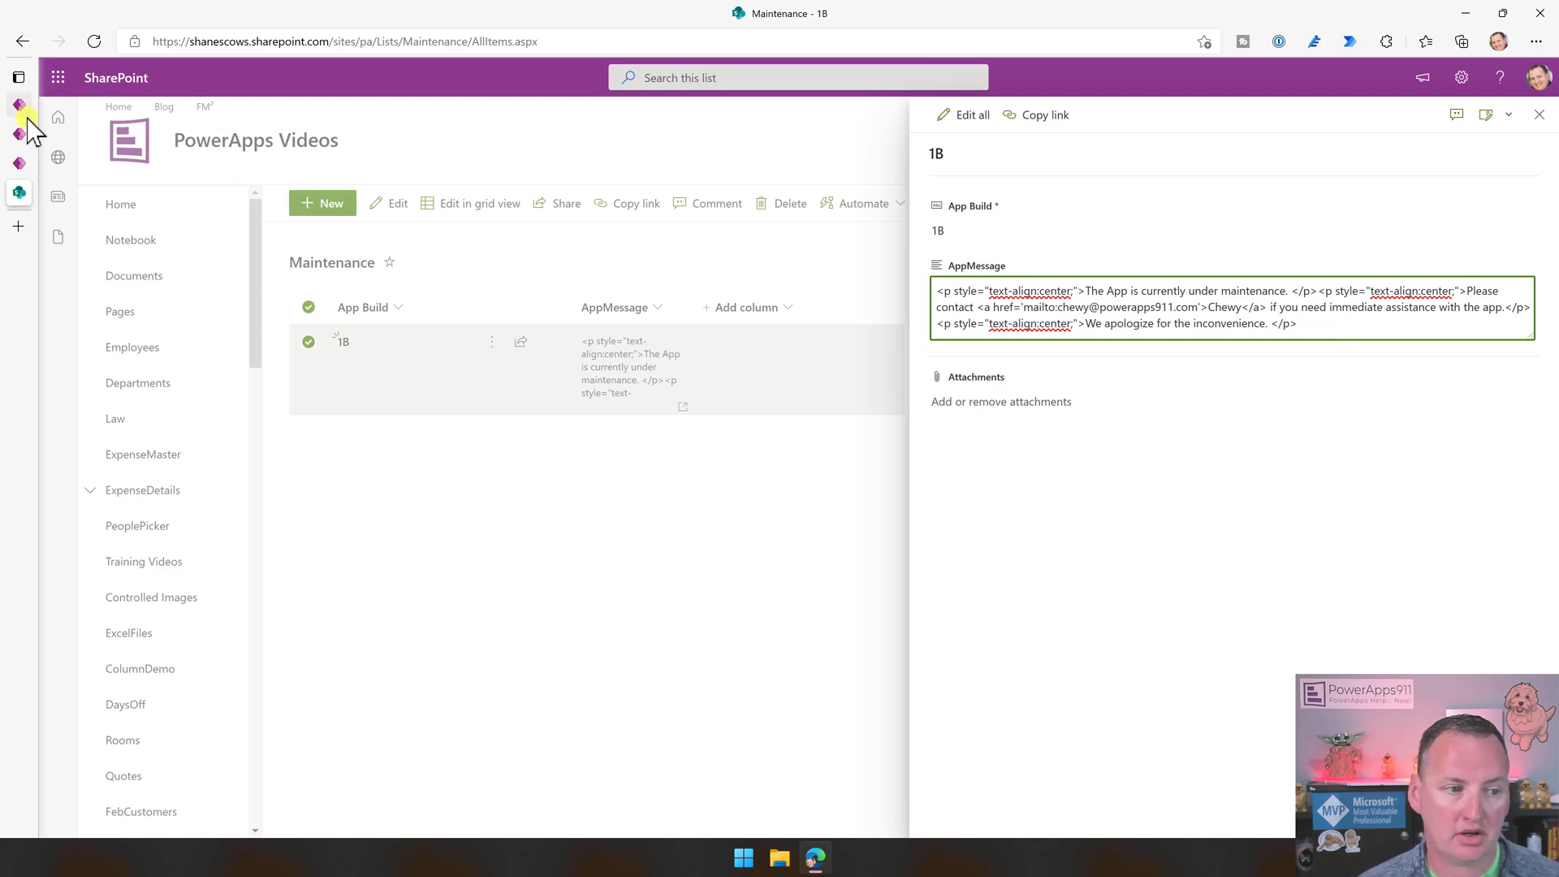
# Inspect the HtmlText2 LookUp(Maintenance, ID=1).AppMessage formula, then preview the maintenance screen.
pyautogui.moveTo(19, 134)
pyautogui.click(59, 133)
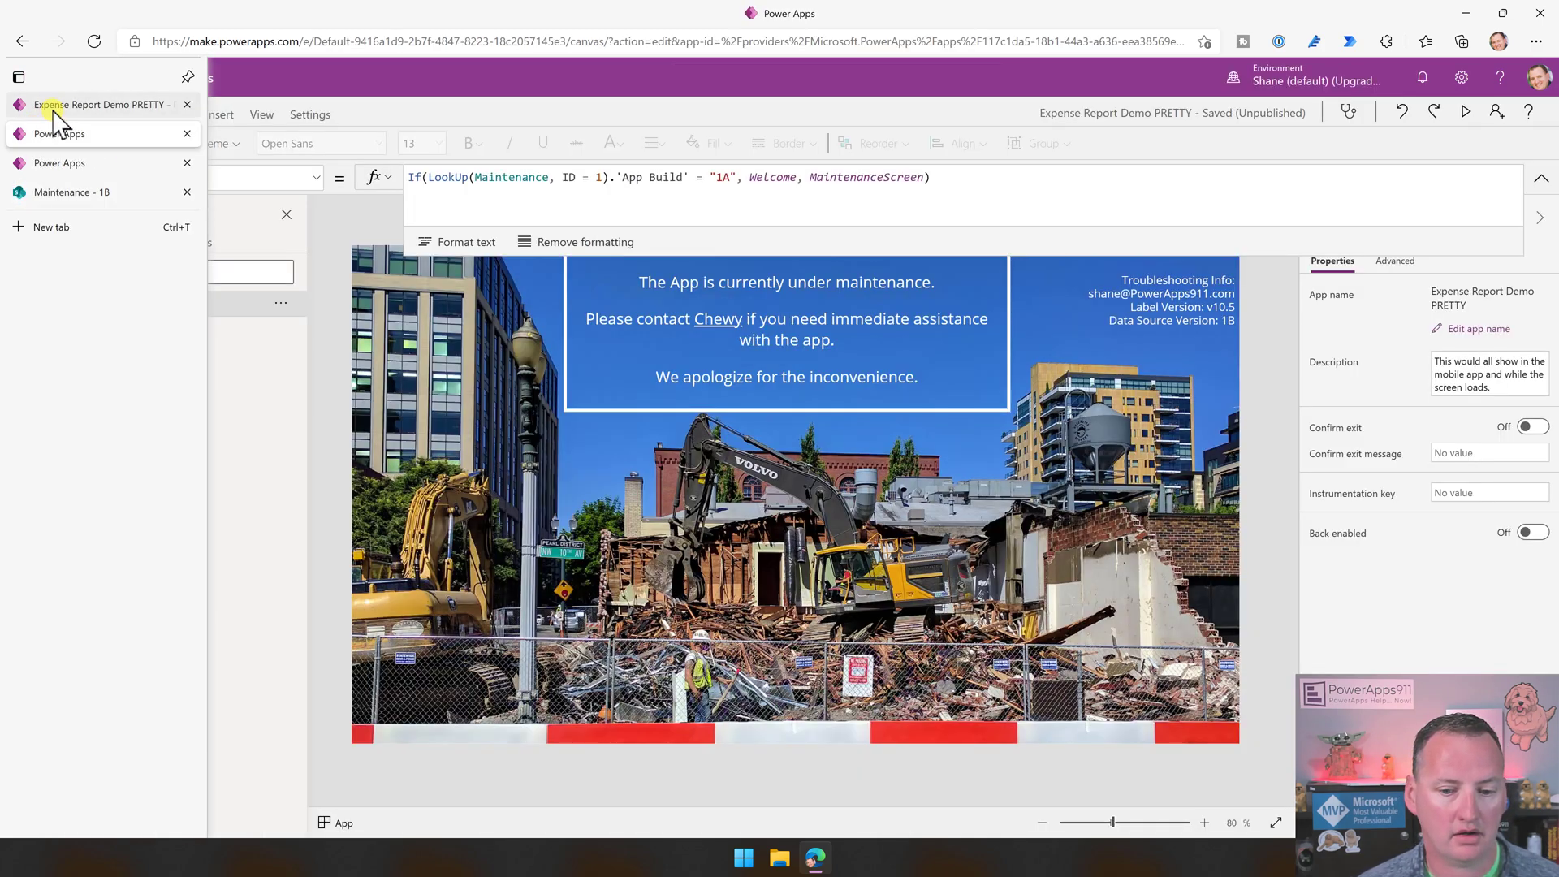
pyautogui.click(74, 104)
pyautogui.click(58, 163)
pyautogui.click(786, 329)
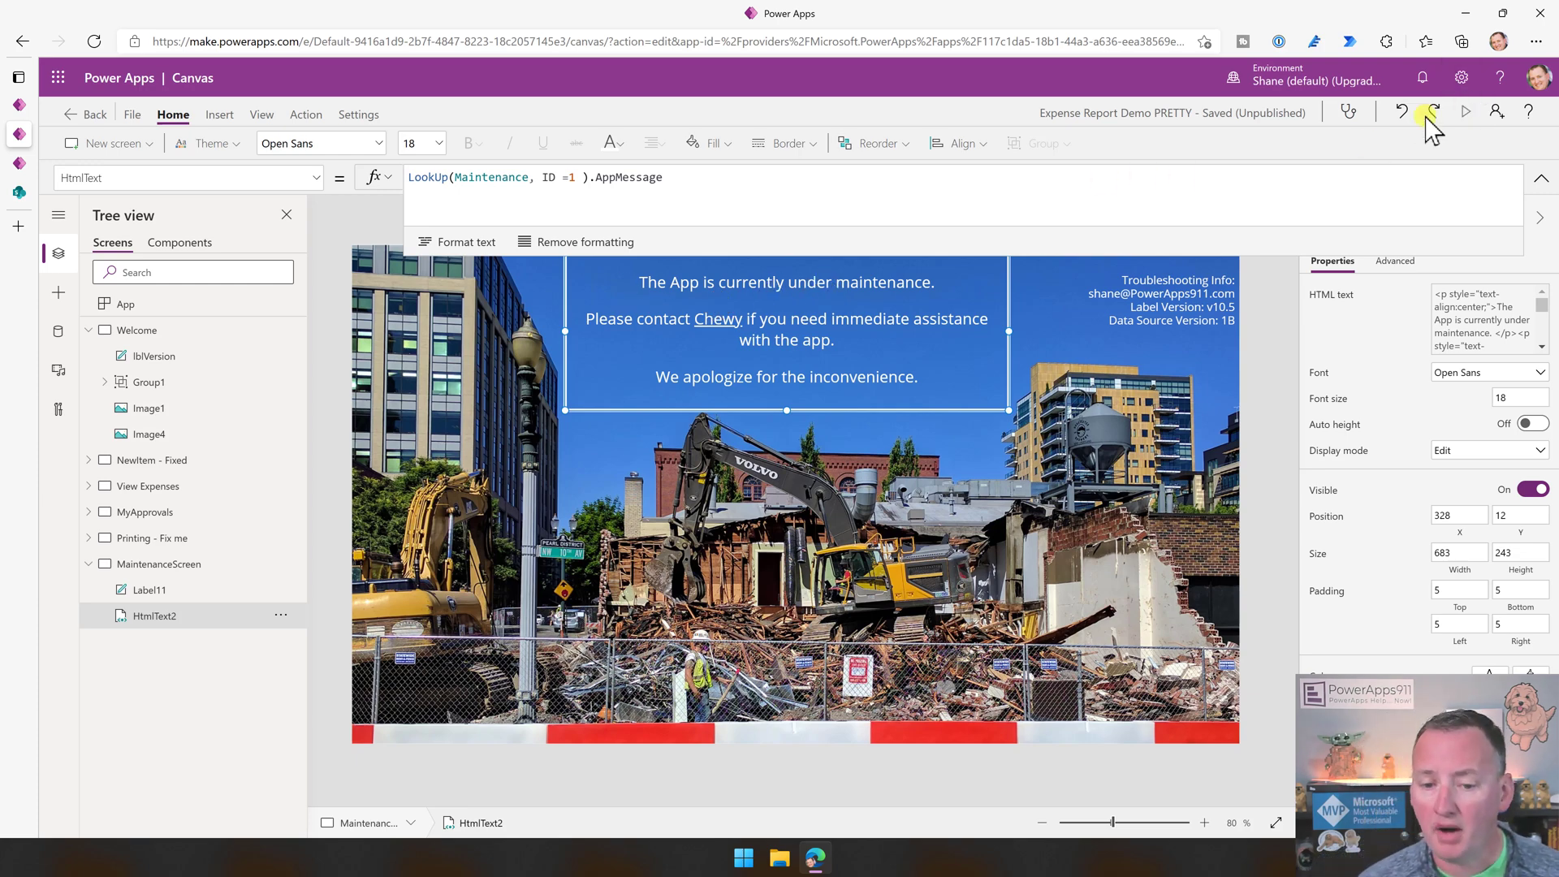
pyautogui.click(1467, 112)
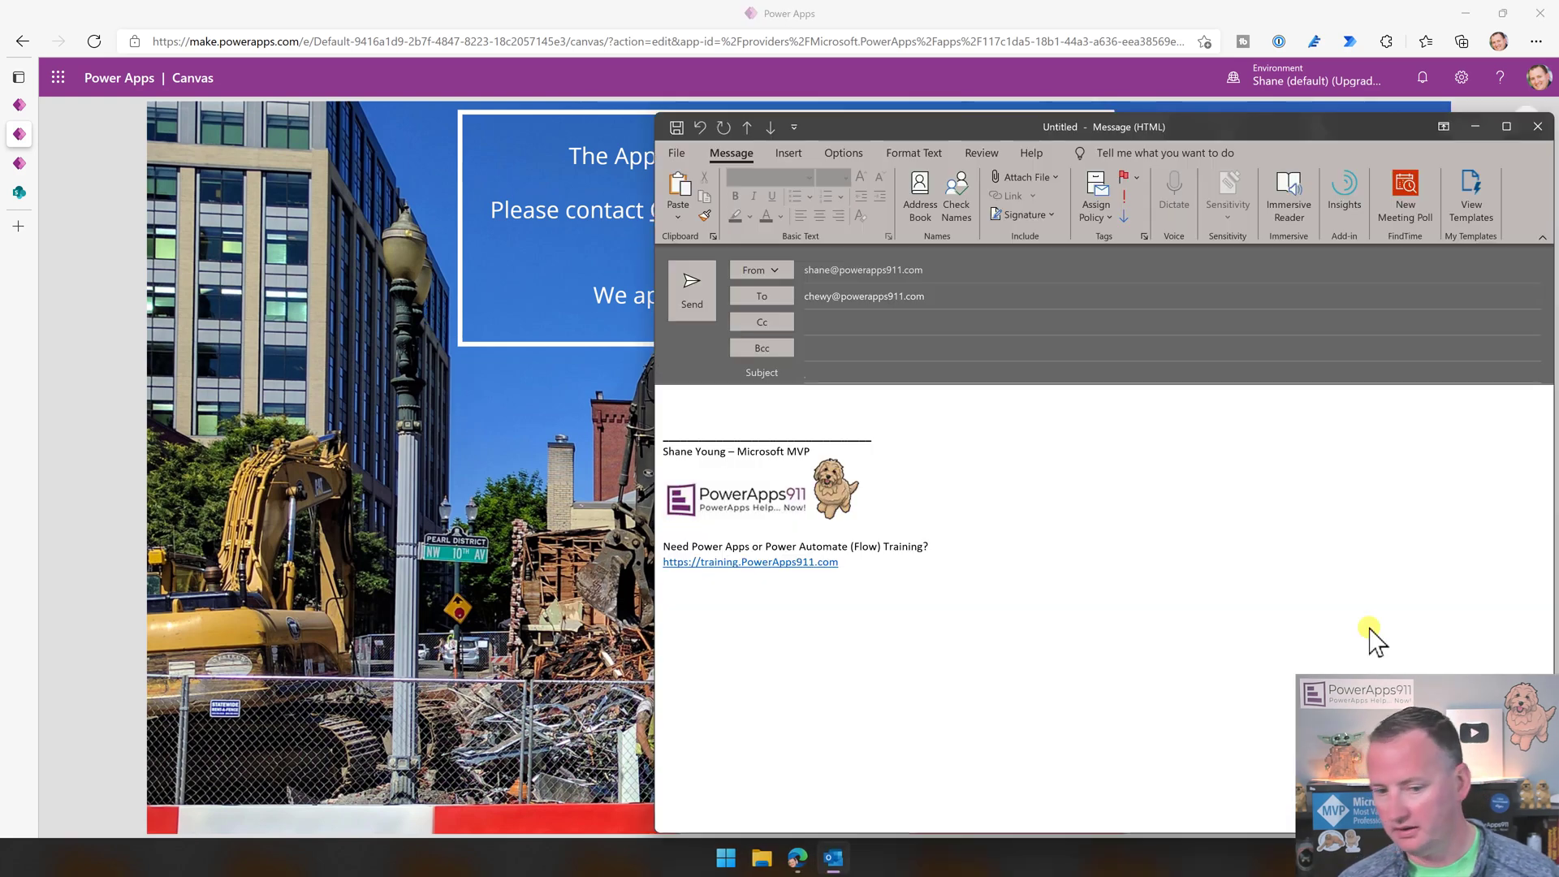
# Move the Outlook draft to Chewy The Dog aside and close it without saving.
pyautogui.moveTo(1232, 125); pyautogui.dragTo(1009, 82)
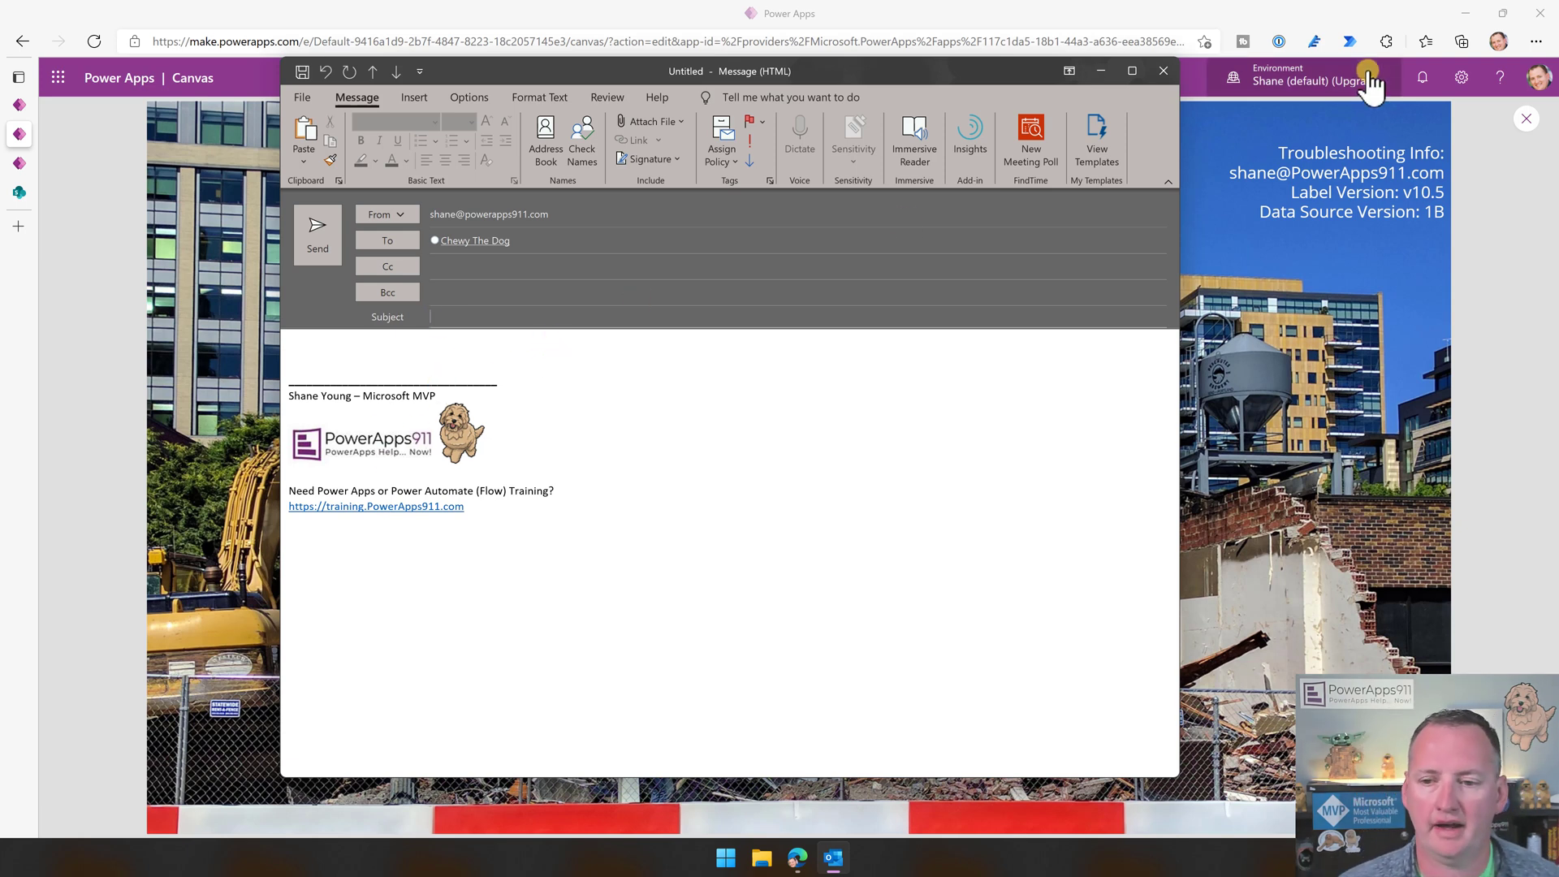
pyautogui.click(1168, 72)
pyautogui.click(780, 472)
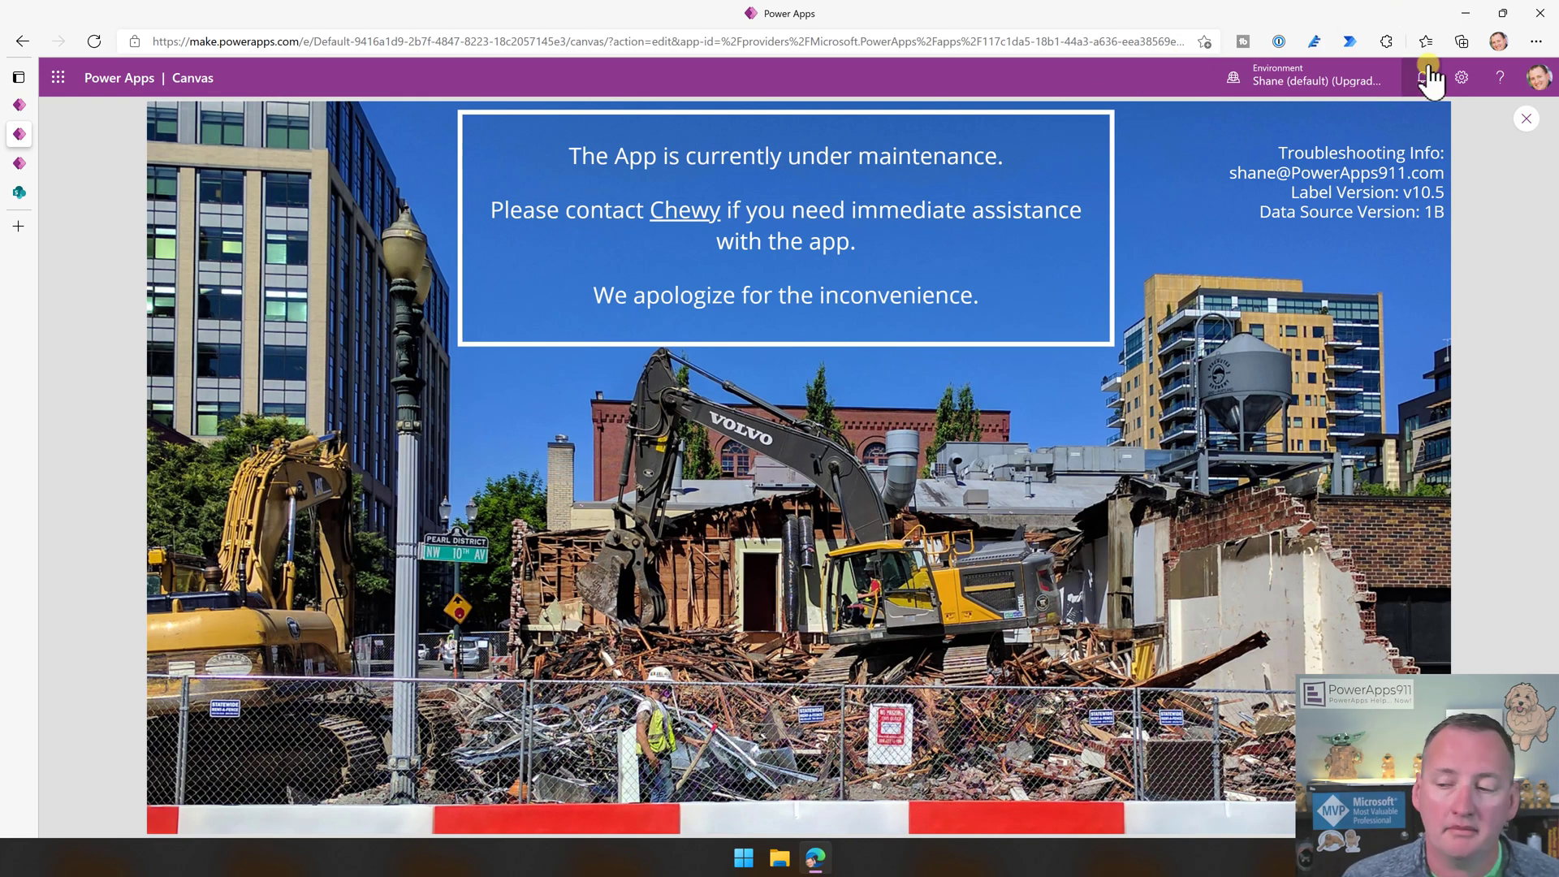
# Exit the preview, then preview and close the Check out inventory app's Sign Out screen.
pyautogui.click(1526, 121)
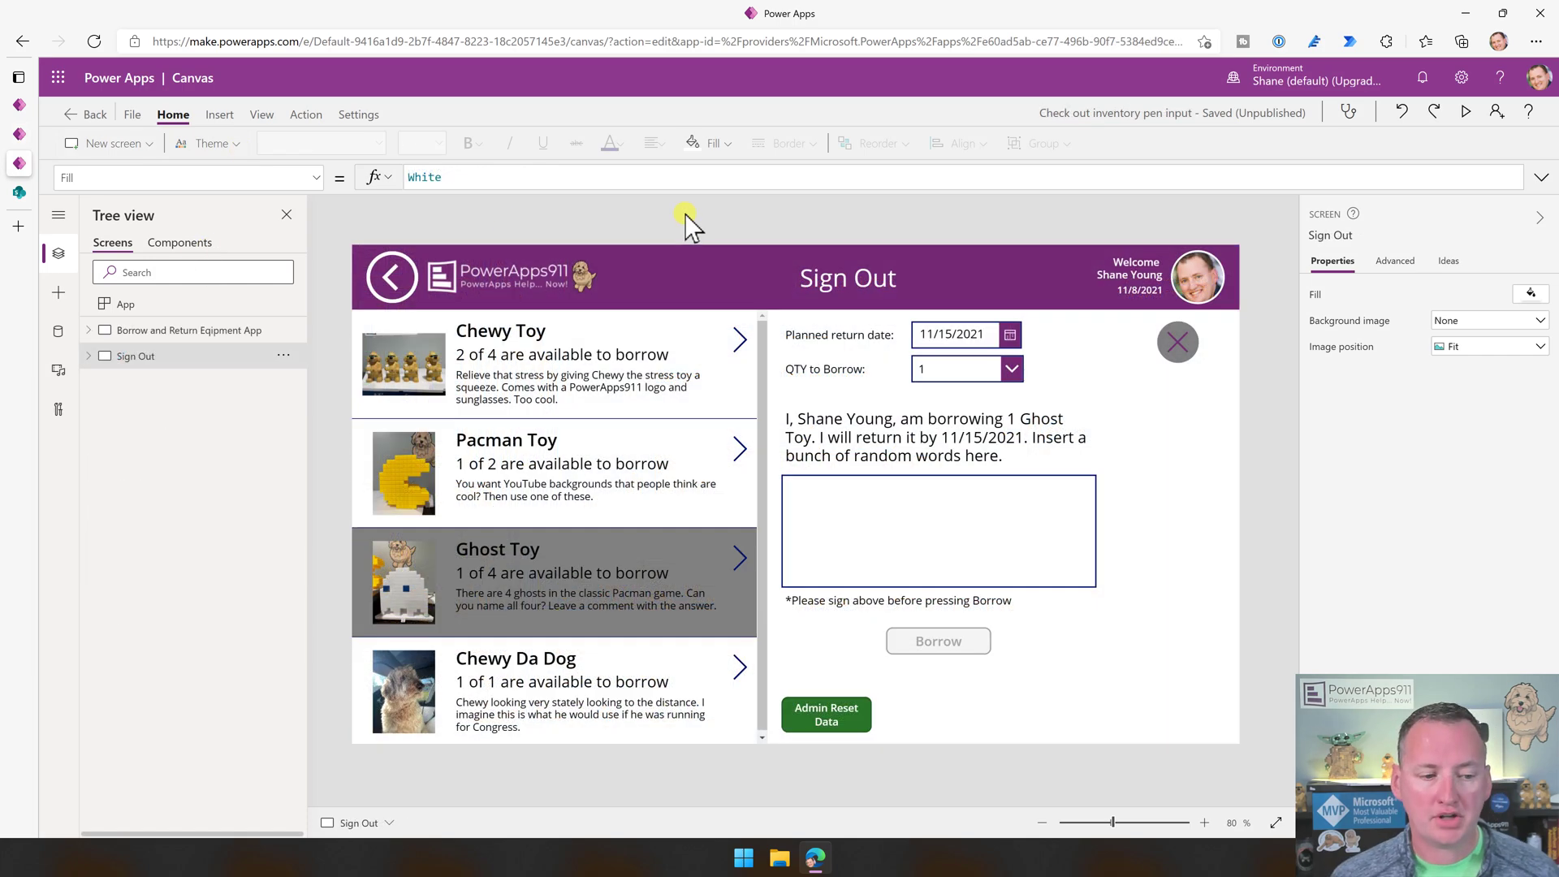
pyautogui.click(1470, 112)
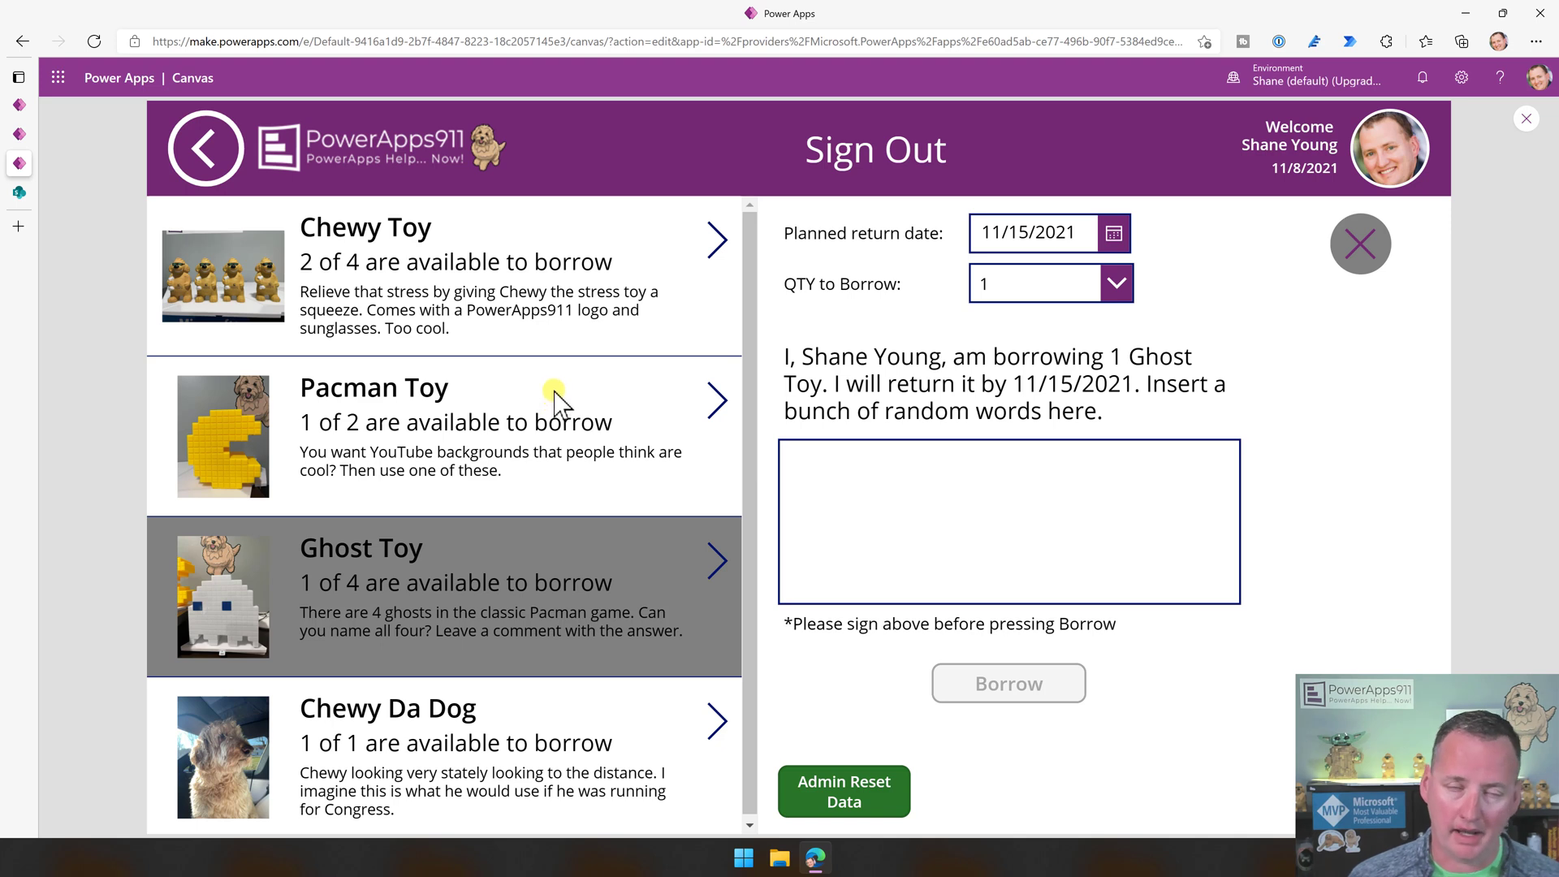
pyautogui.click(1528, 119)
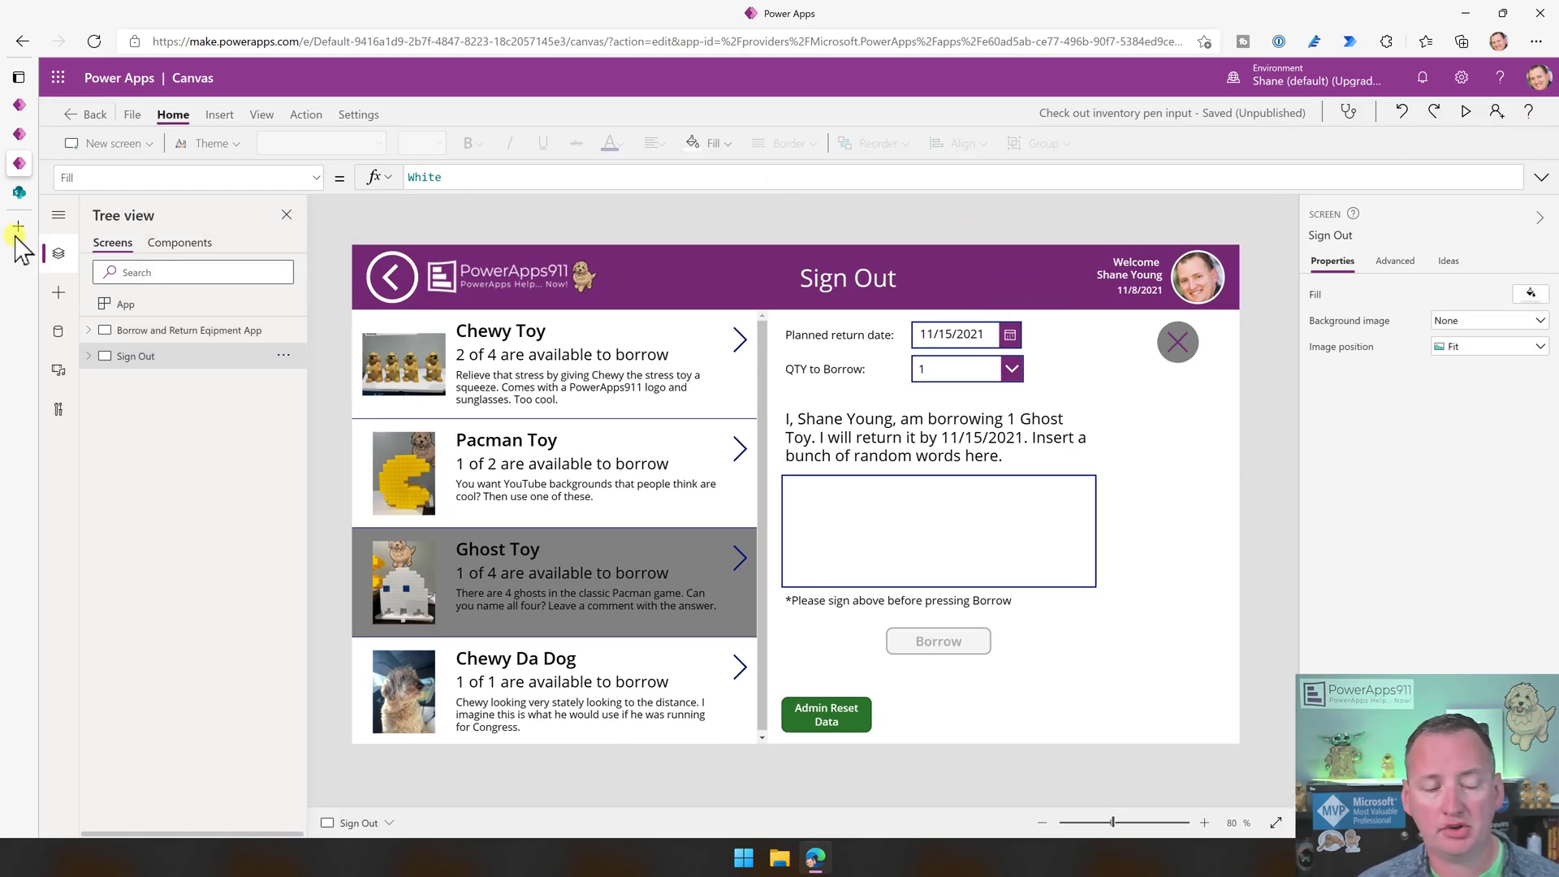
# Add the Maintenance list from the PowerApps Videos SharePoint site as a data source.
pyautogui.click(57, 332)
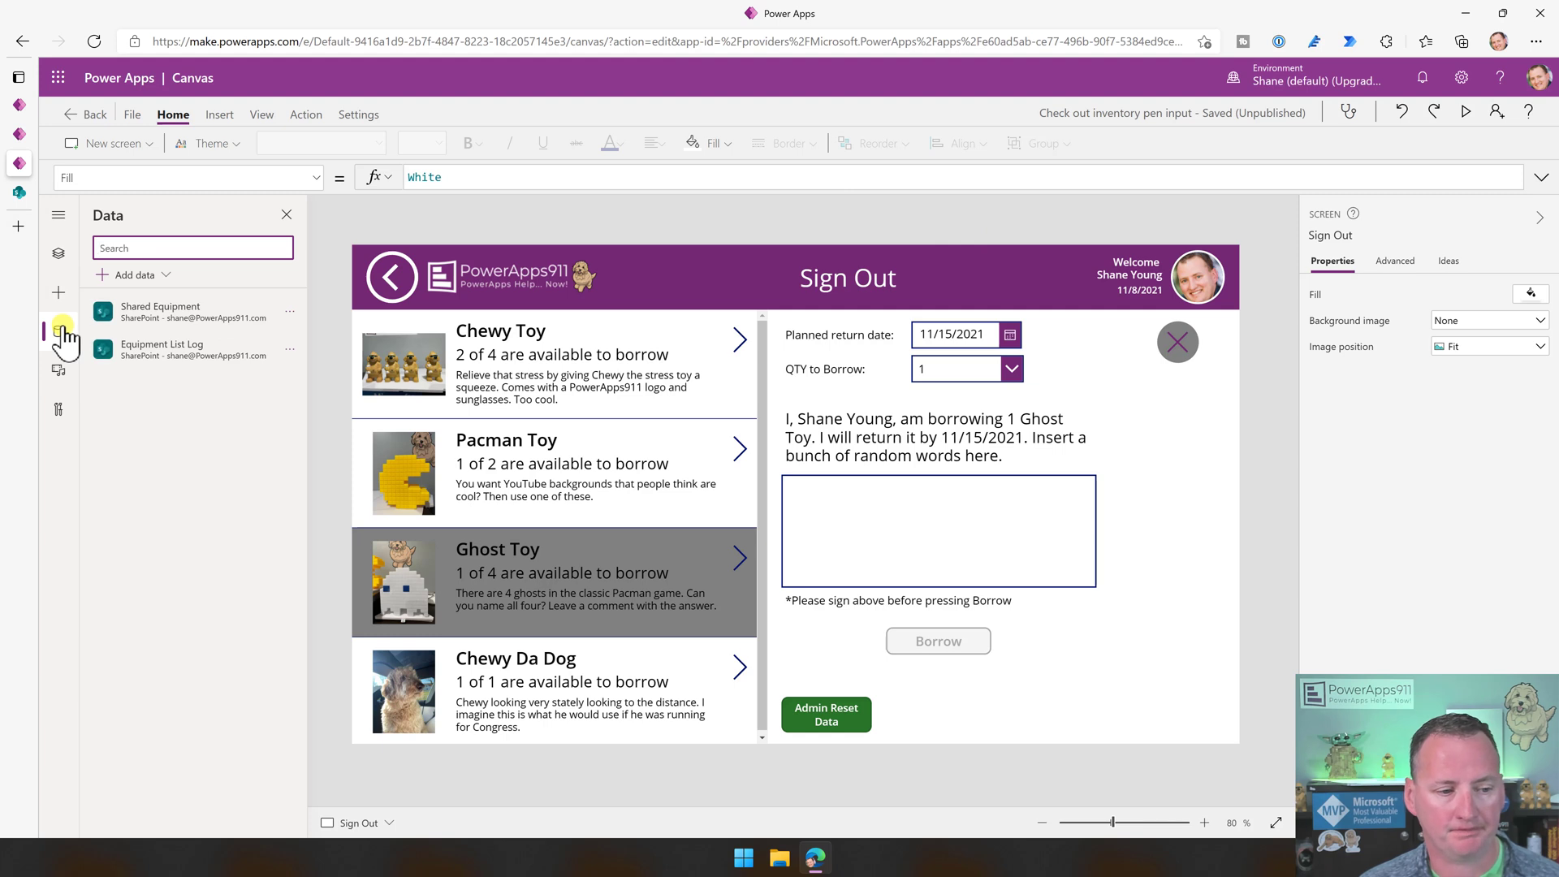
pyautogui.click(153, 275)
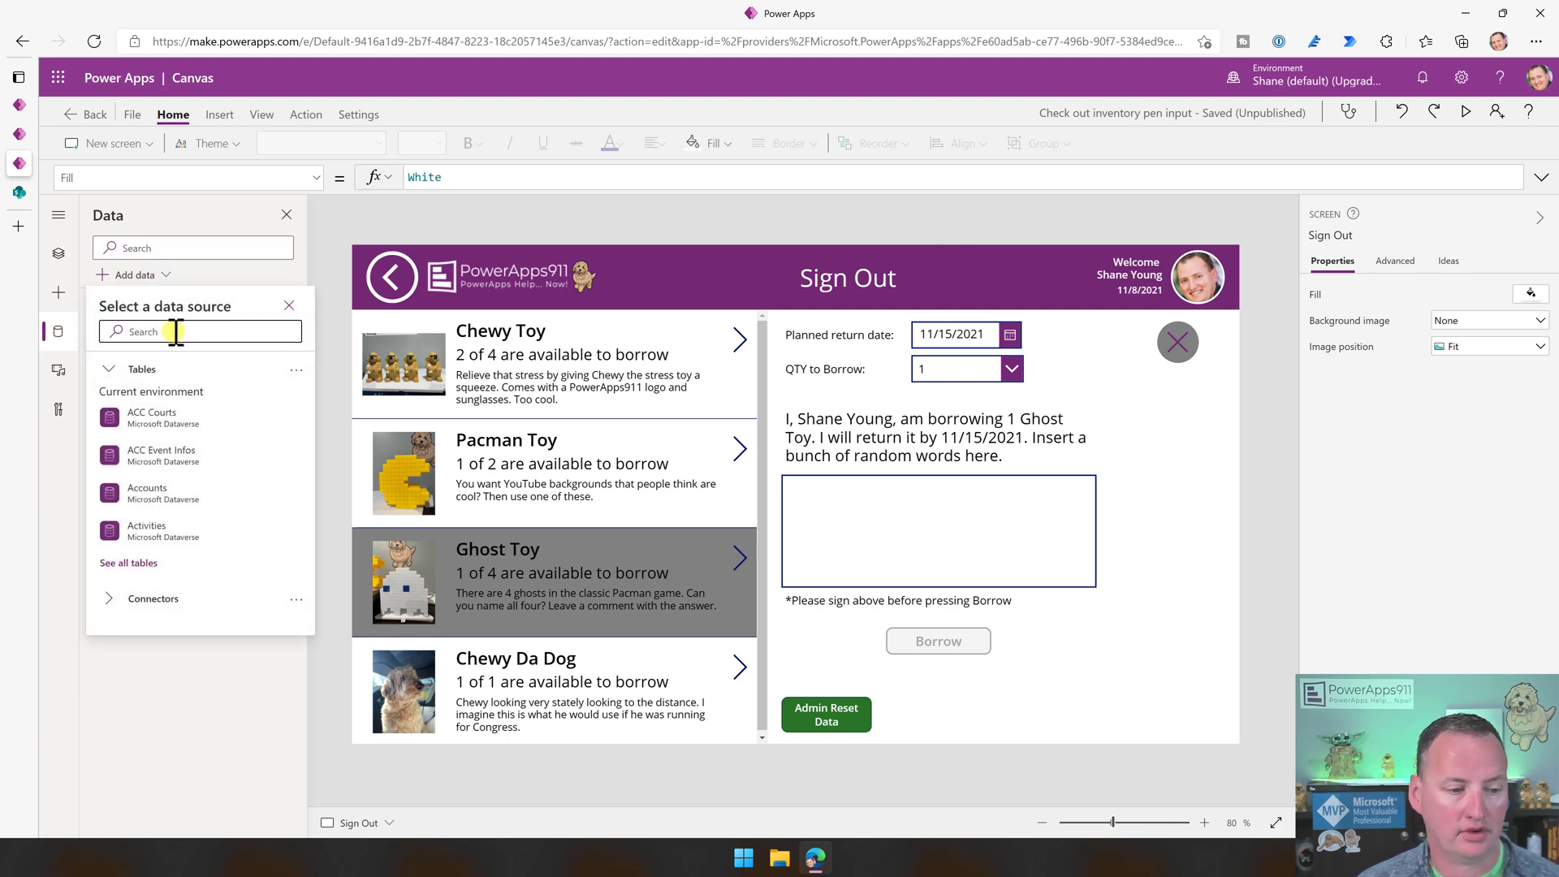
pyautogui.click(177, 333)
pyautogui.write('sharepoint')
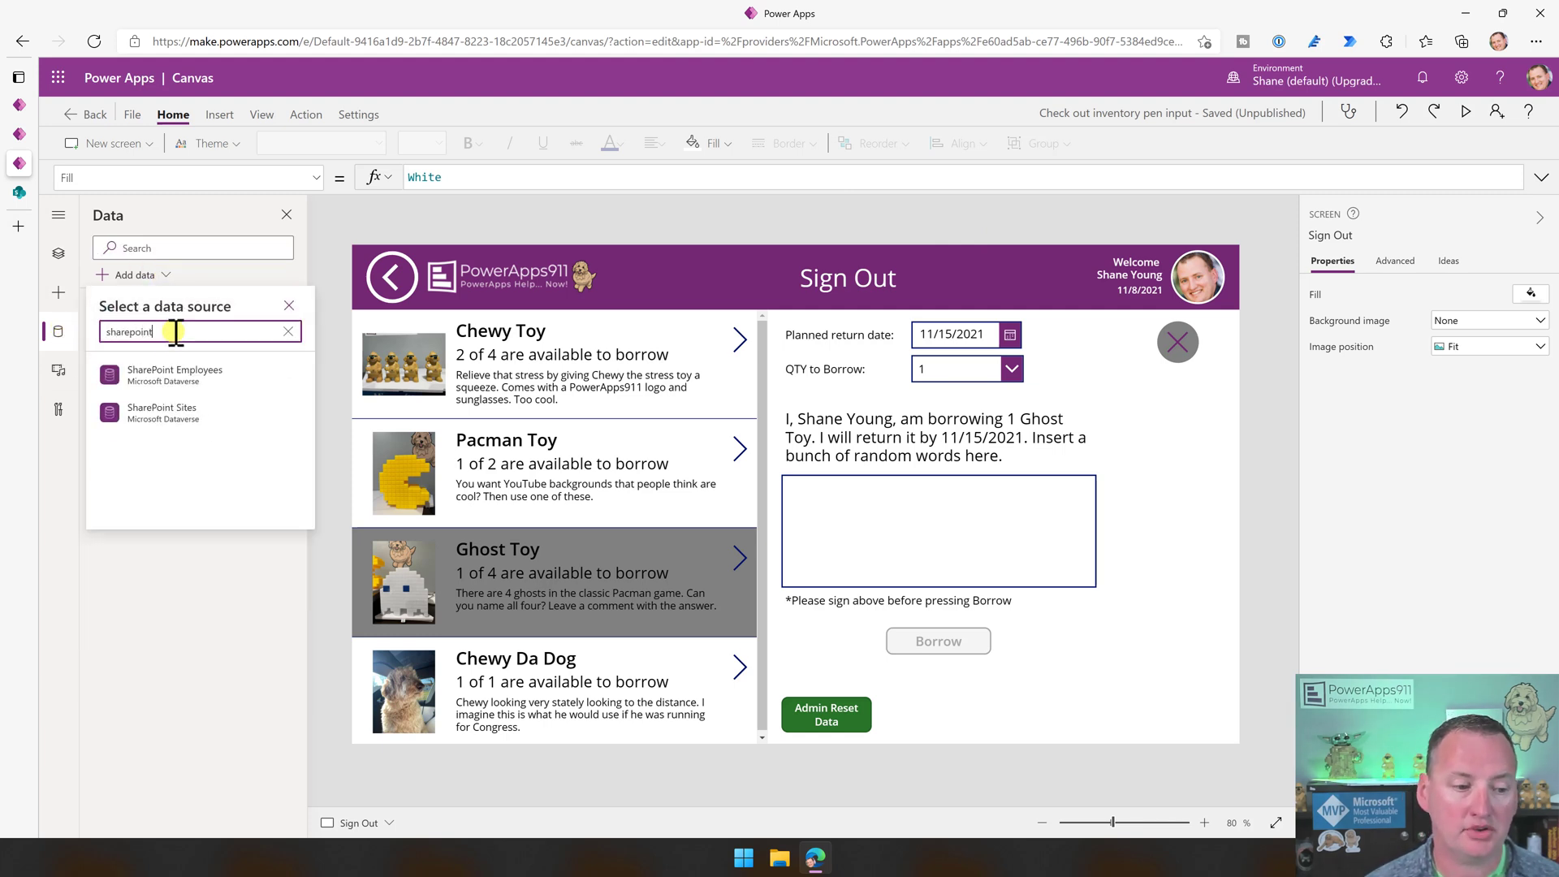
pyautogui.write('e')
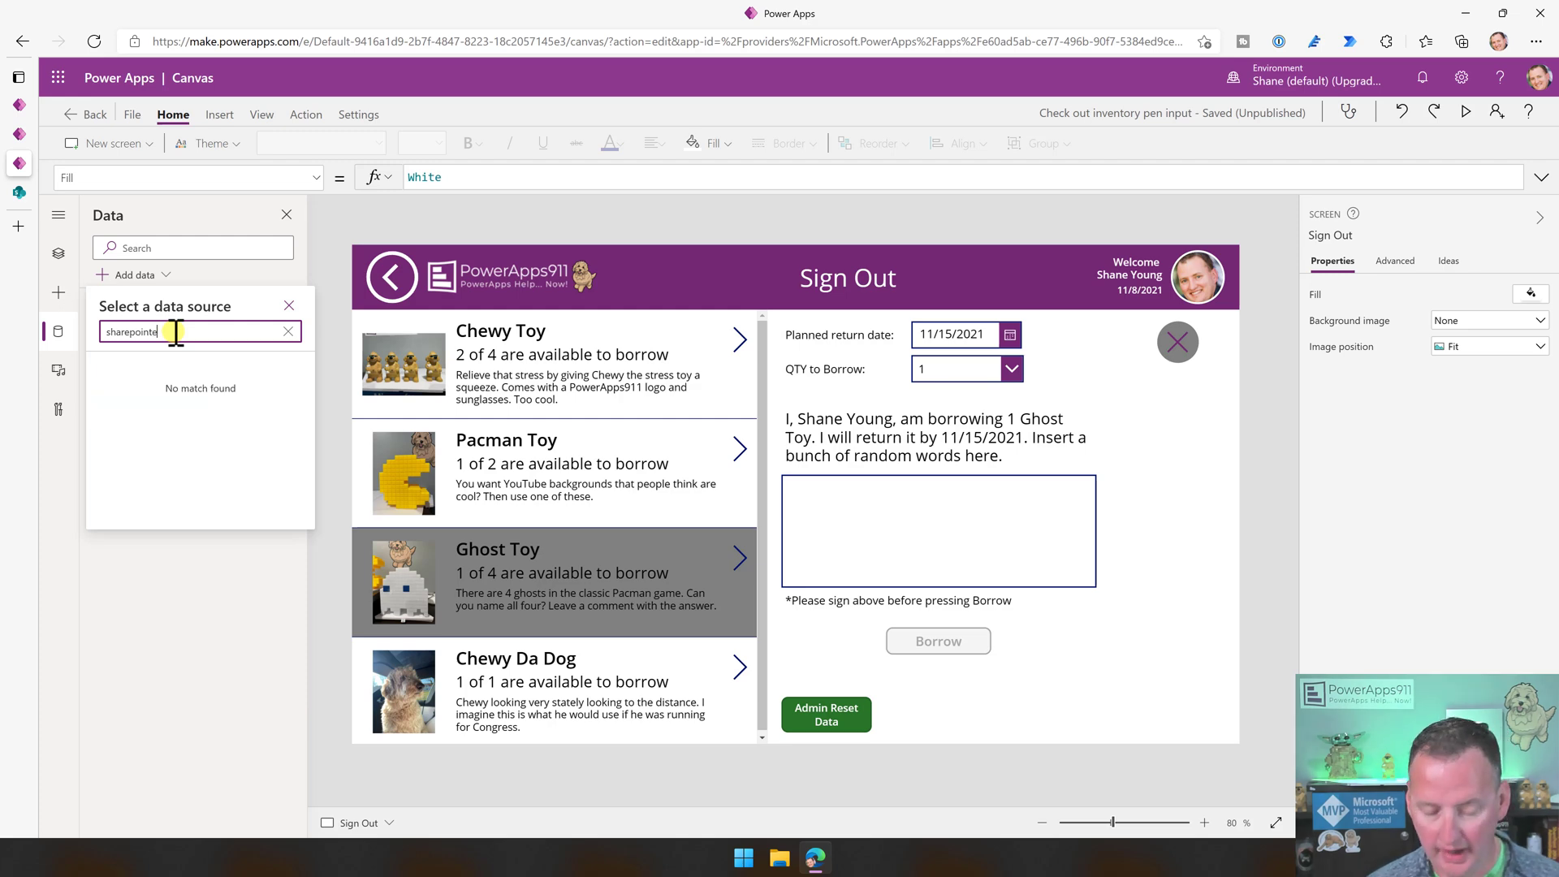
pyautogui.press('BackSpace')
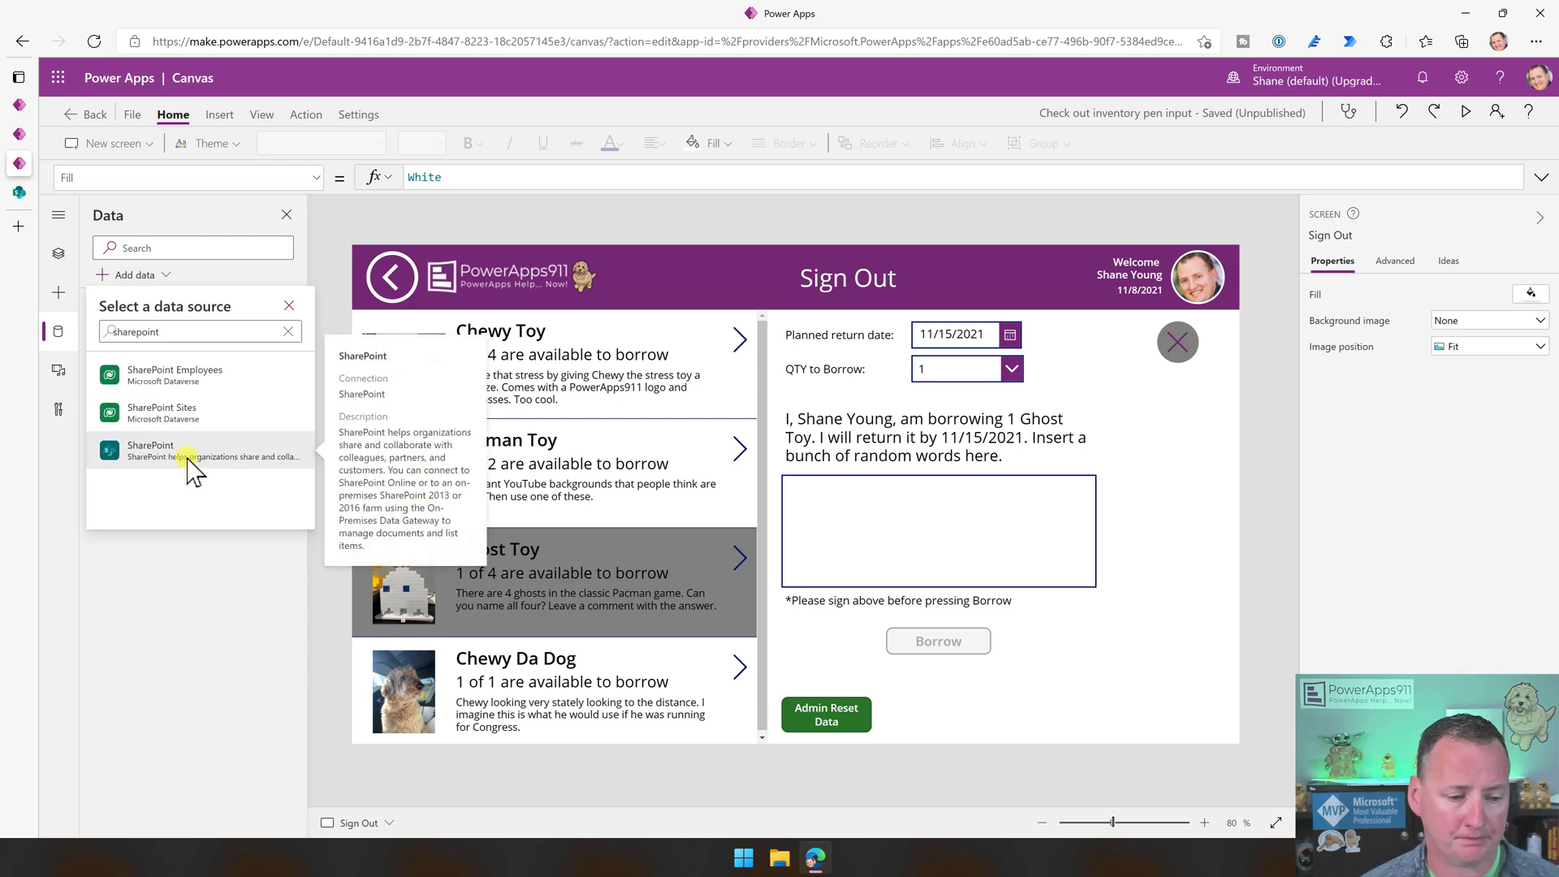
pyautogui.click(150, 450)
pyautogui.click(201, 372)
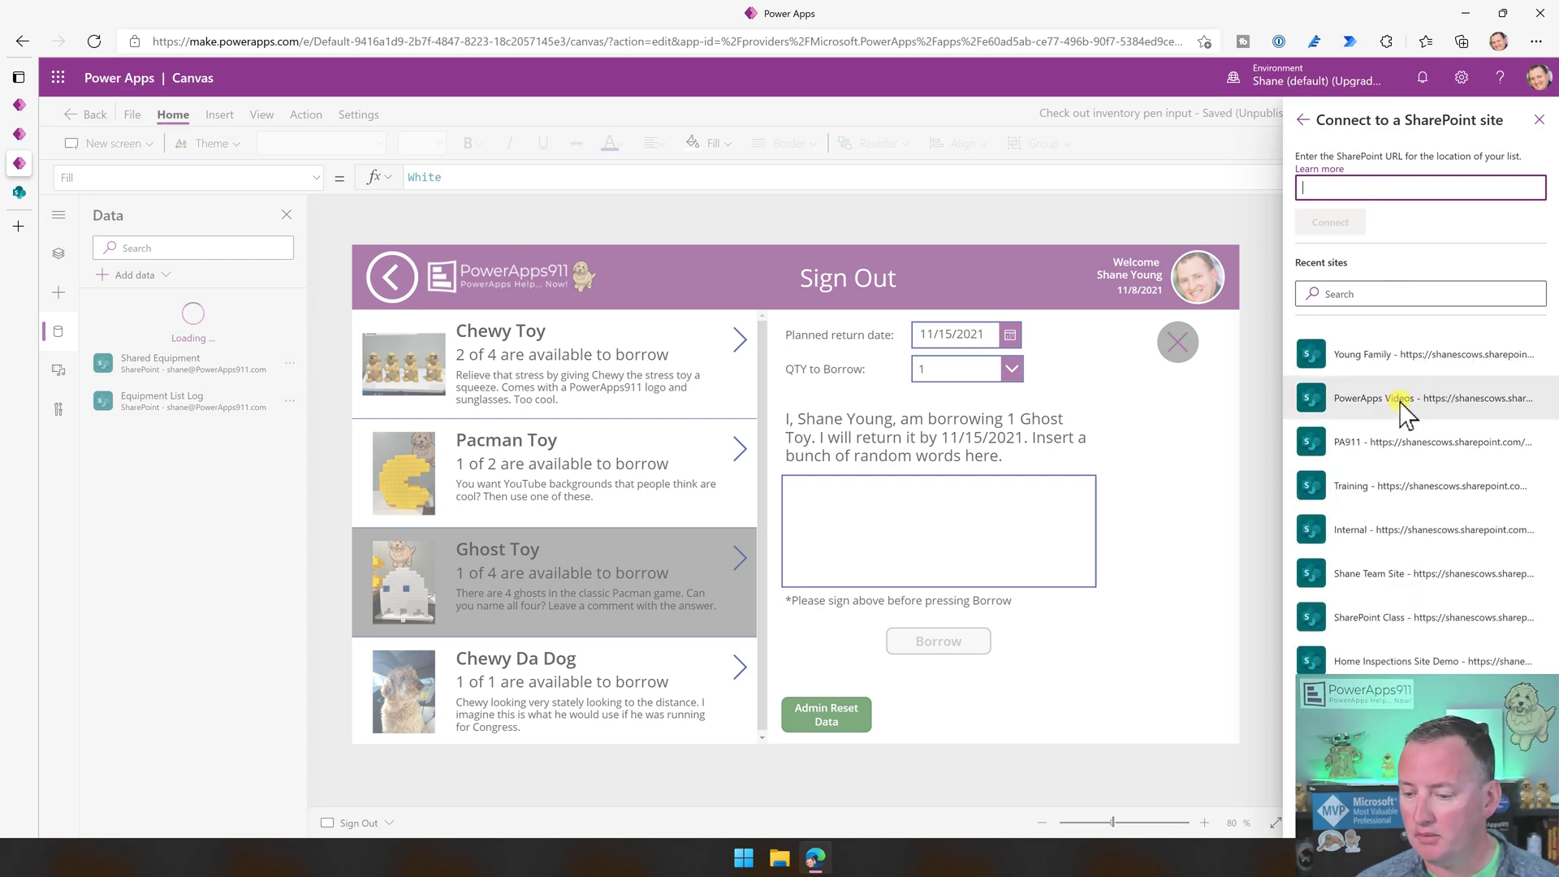
pyautogui.click(1407, 408)
pyautogui.scroll(-5, 1345, 424)
pyautogui.scroll(-5, 1346, 424)
pyautogui.scroll(-3, 1340, 450)
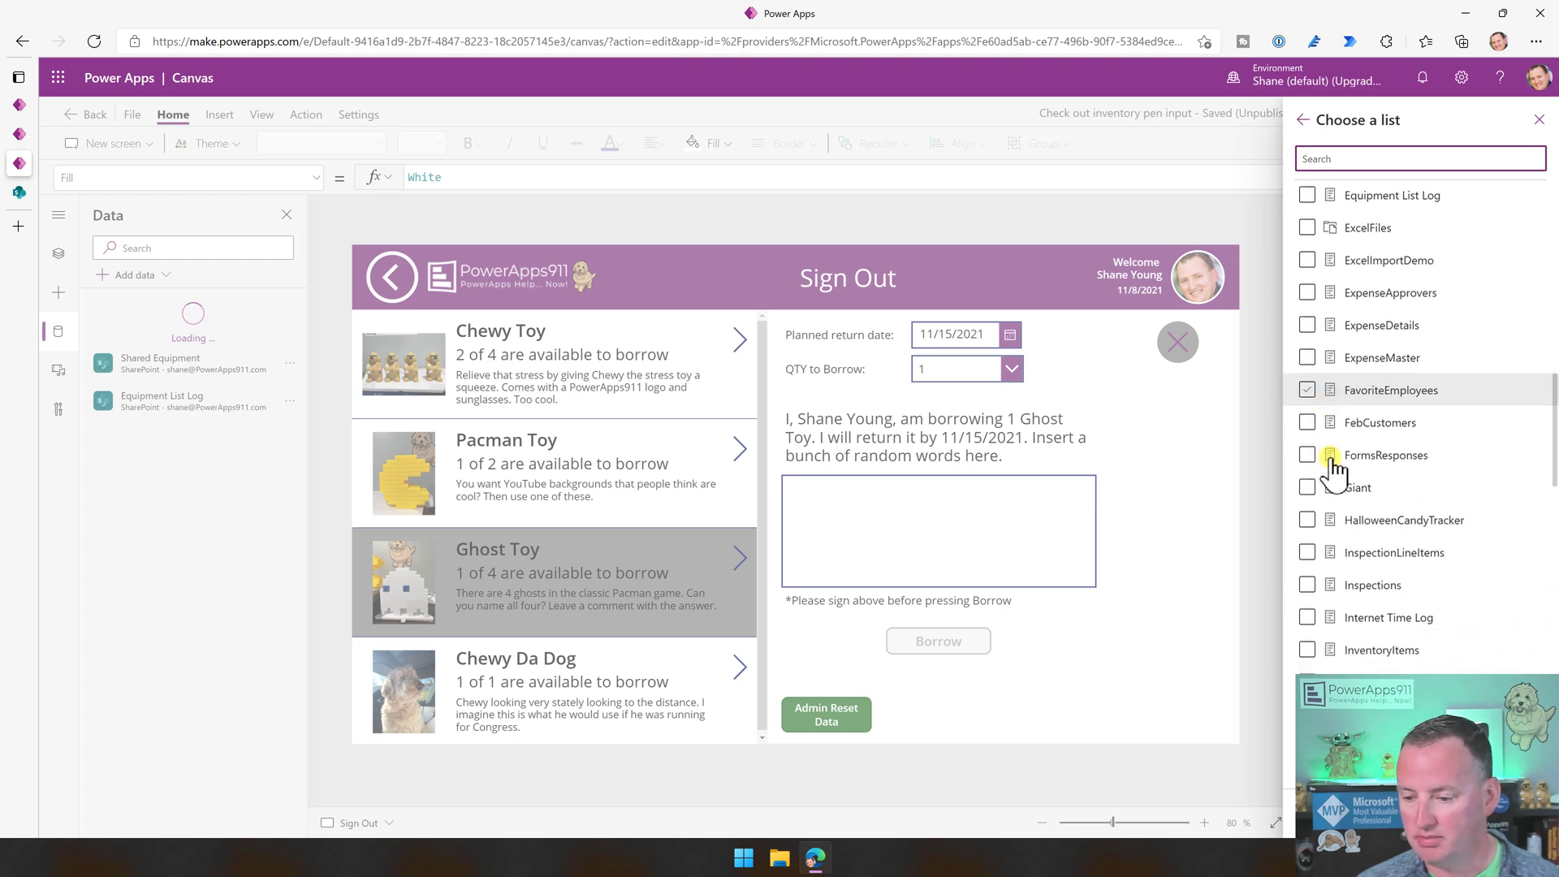
pyautogui.scroll(-3, 1339, 463)
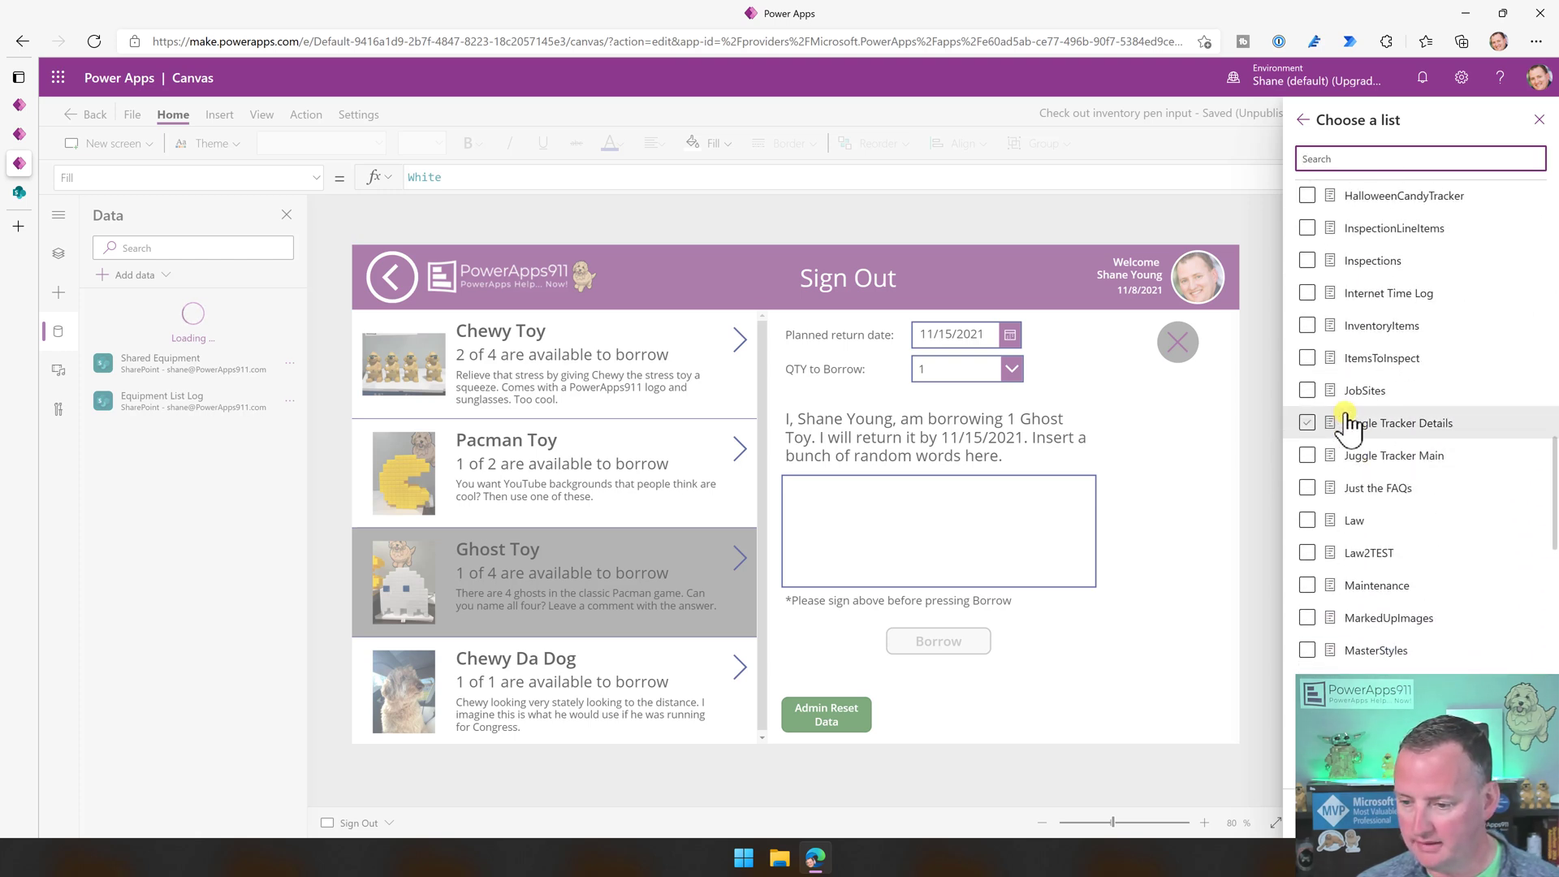
pyautogui.click(1307, 584)
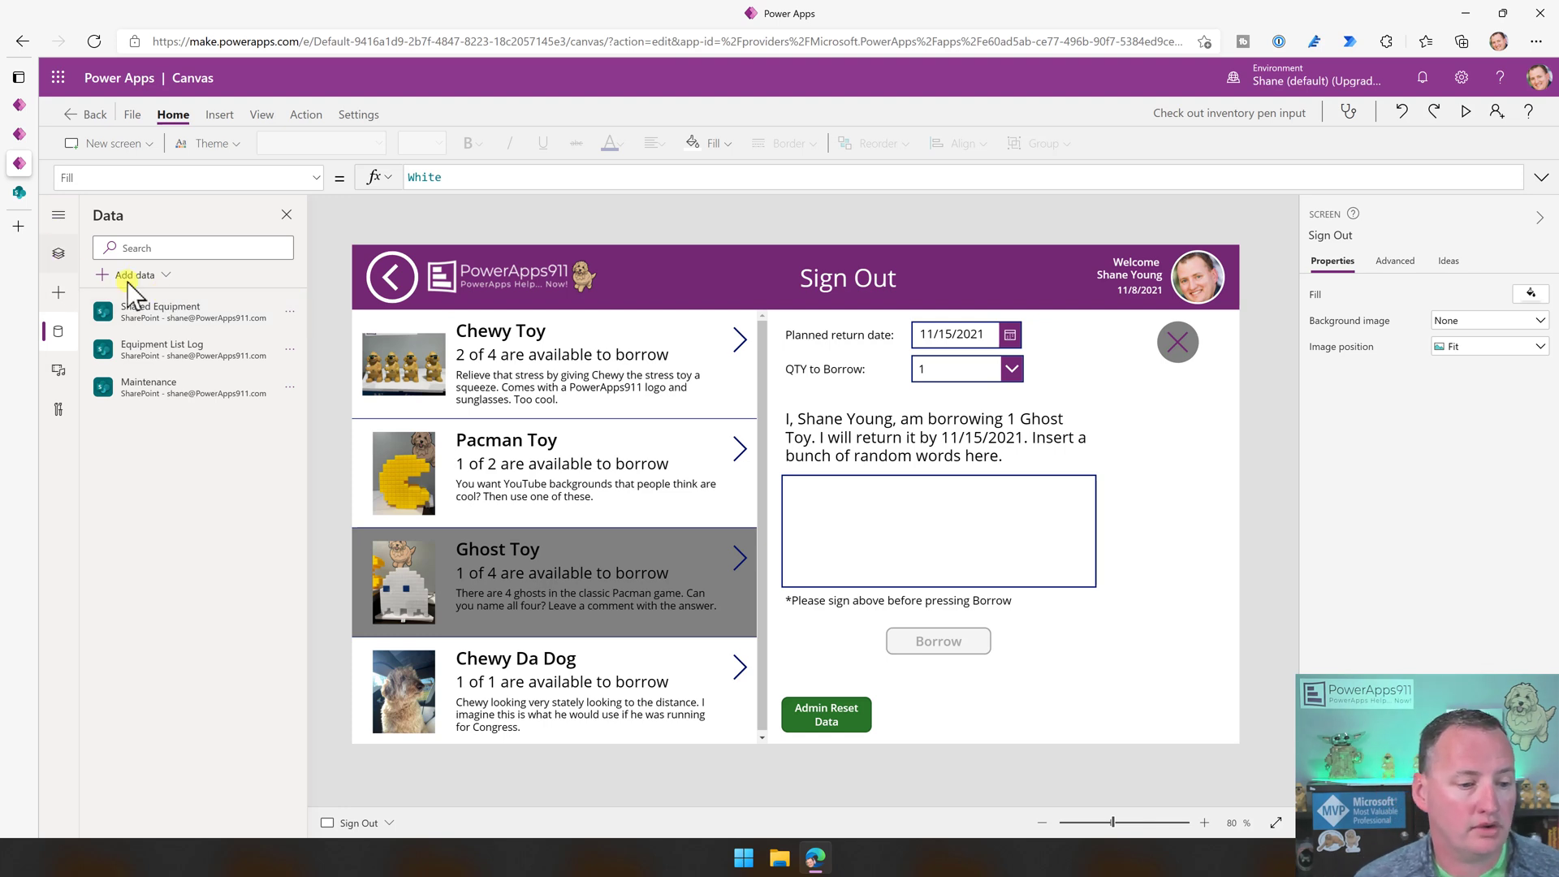
# Insert a new label and place it beside the Borrow button.
pyautogui.click(58, 252)
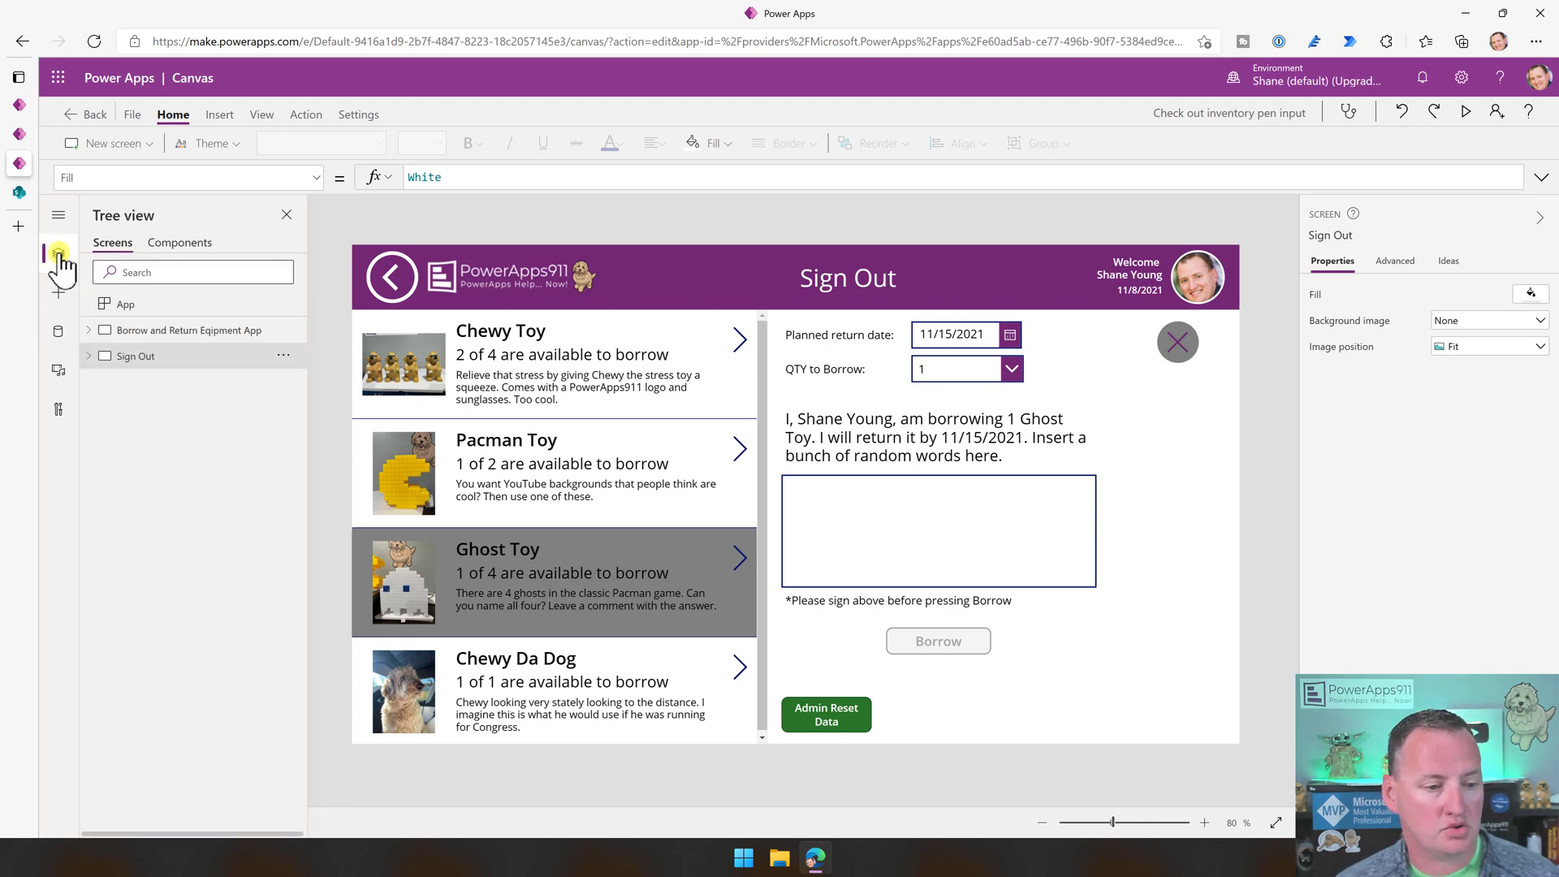
pyautogui.click(179, 304)
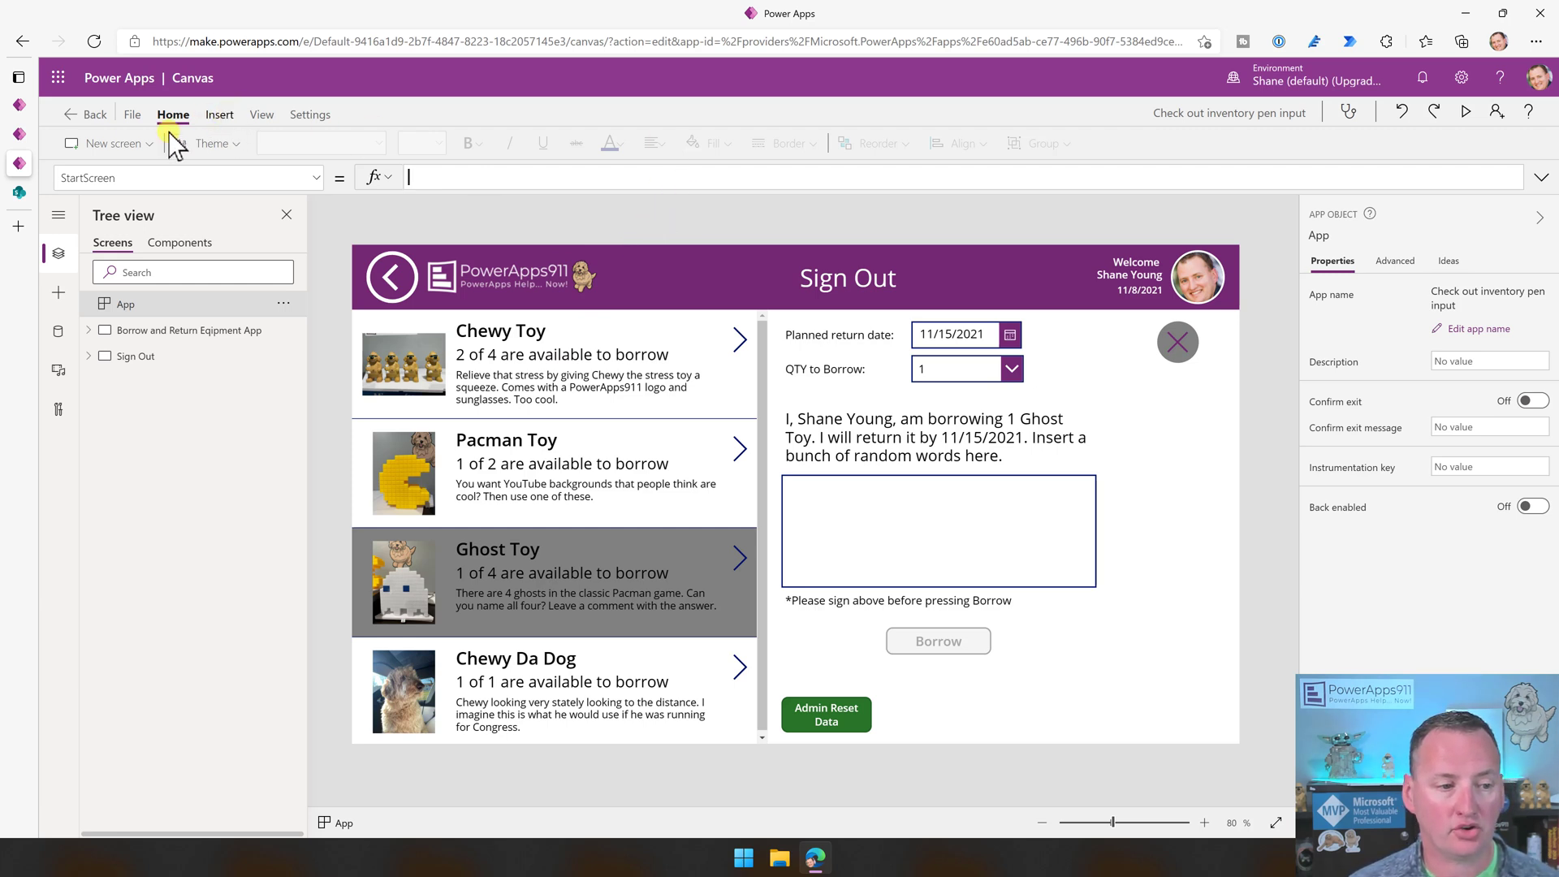
pyautogui.click(220, 115)
pyautogui.click(207, 144)
pyautogui.moveTo(451, 278); pyautogui.dragTo(1072, 633)
pyautogui.moveTo(488, 179); pyautogui.dragTo(317, 176)
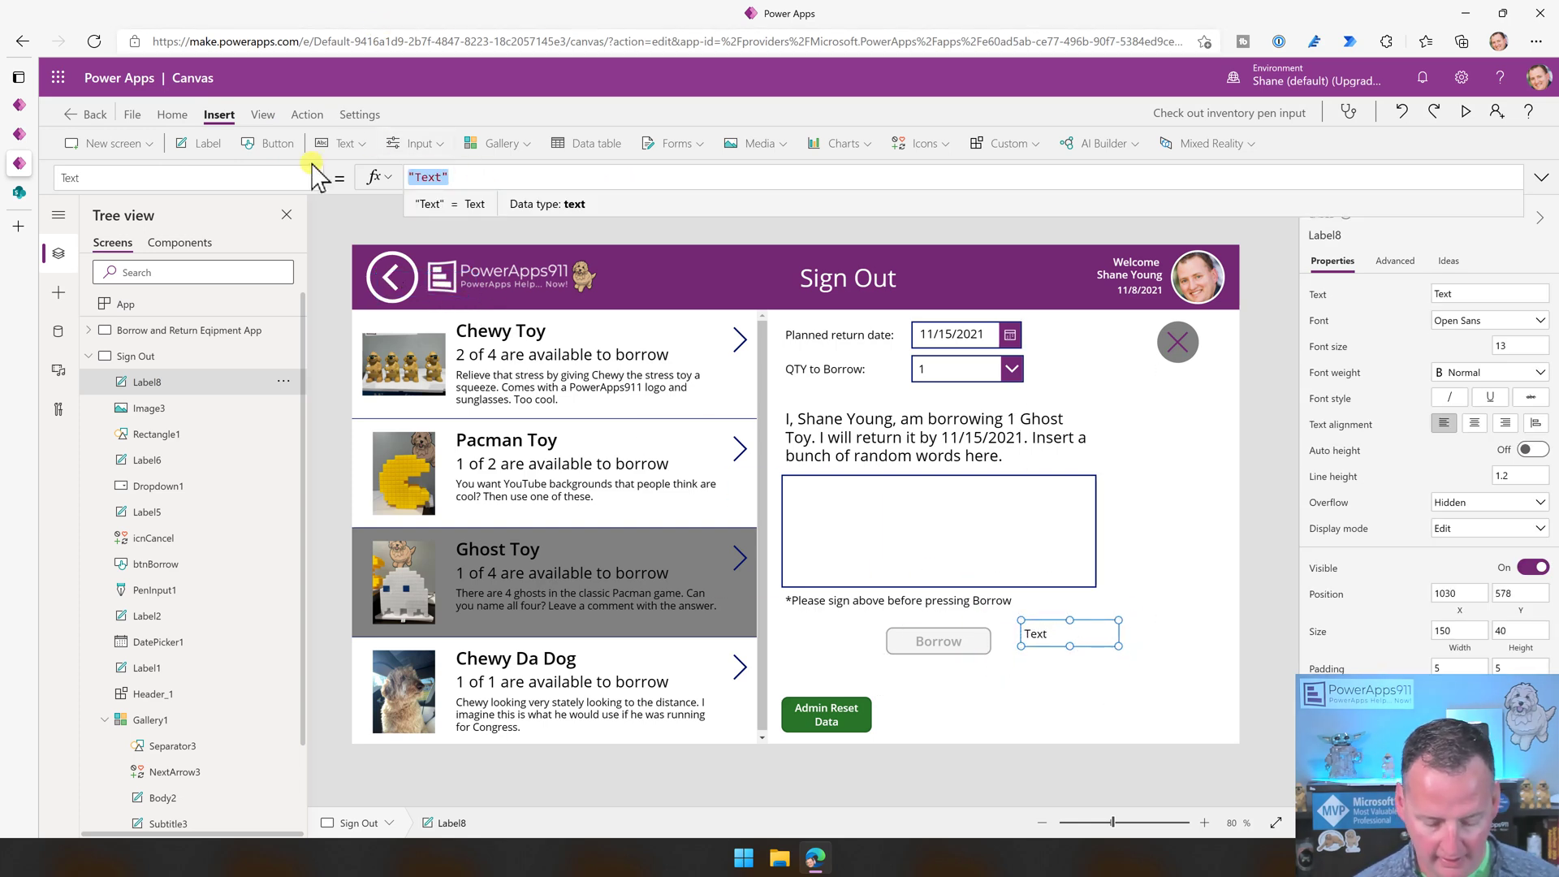
pyautogui.write('look')
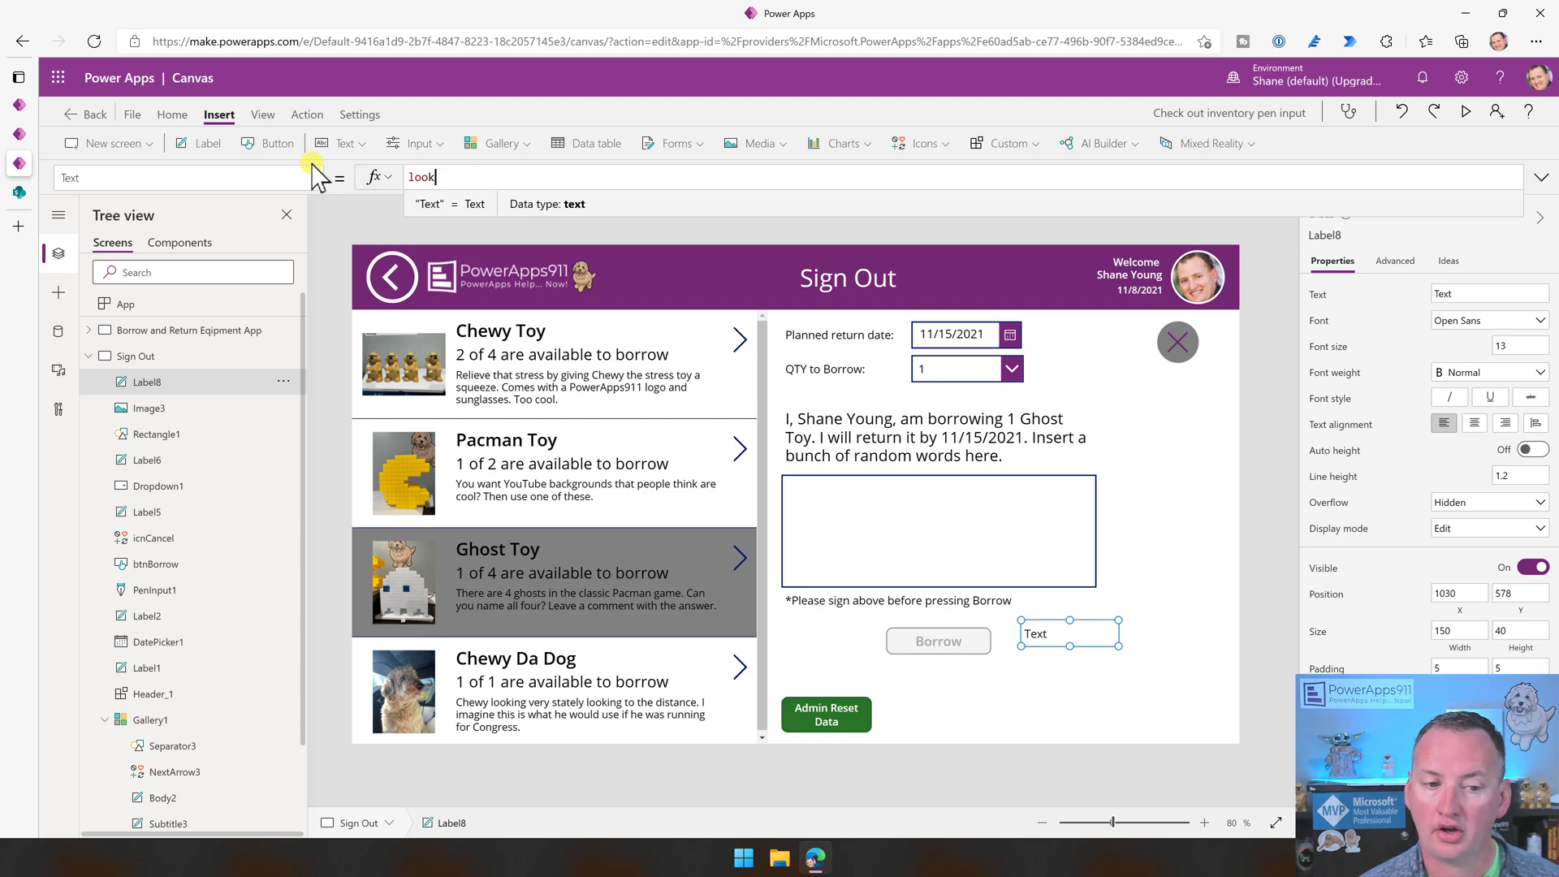
pyautogui.write('up(')
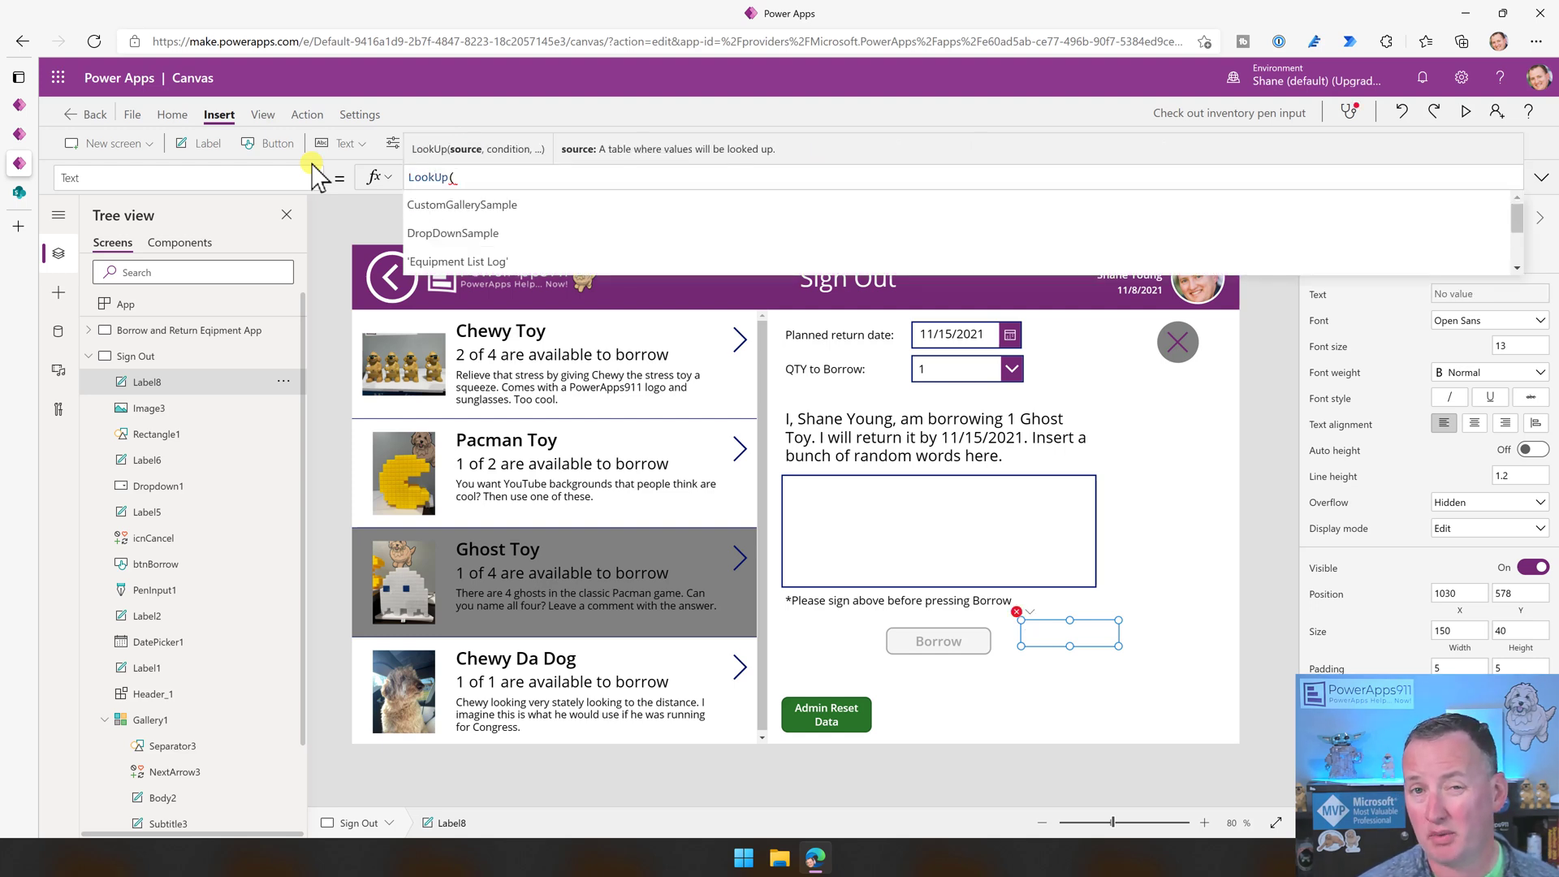
pyautogui.write('Maintenance, ID =1')
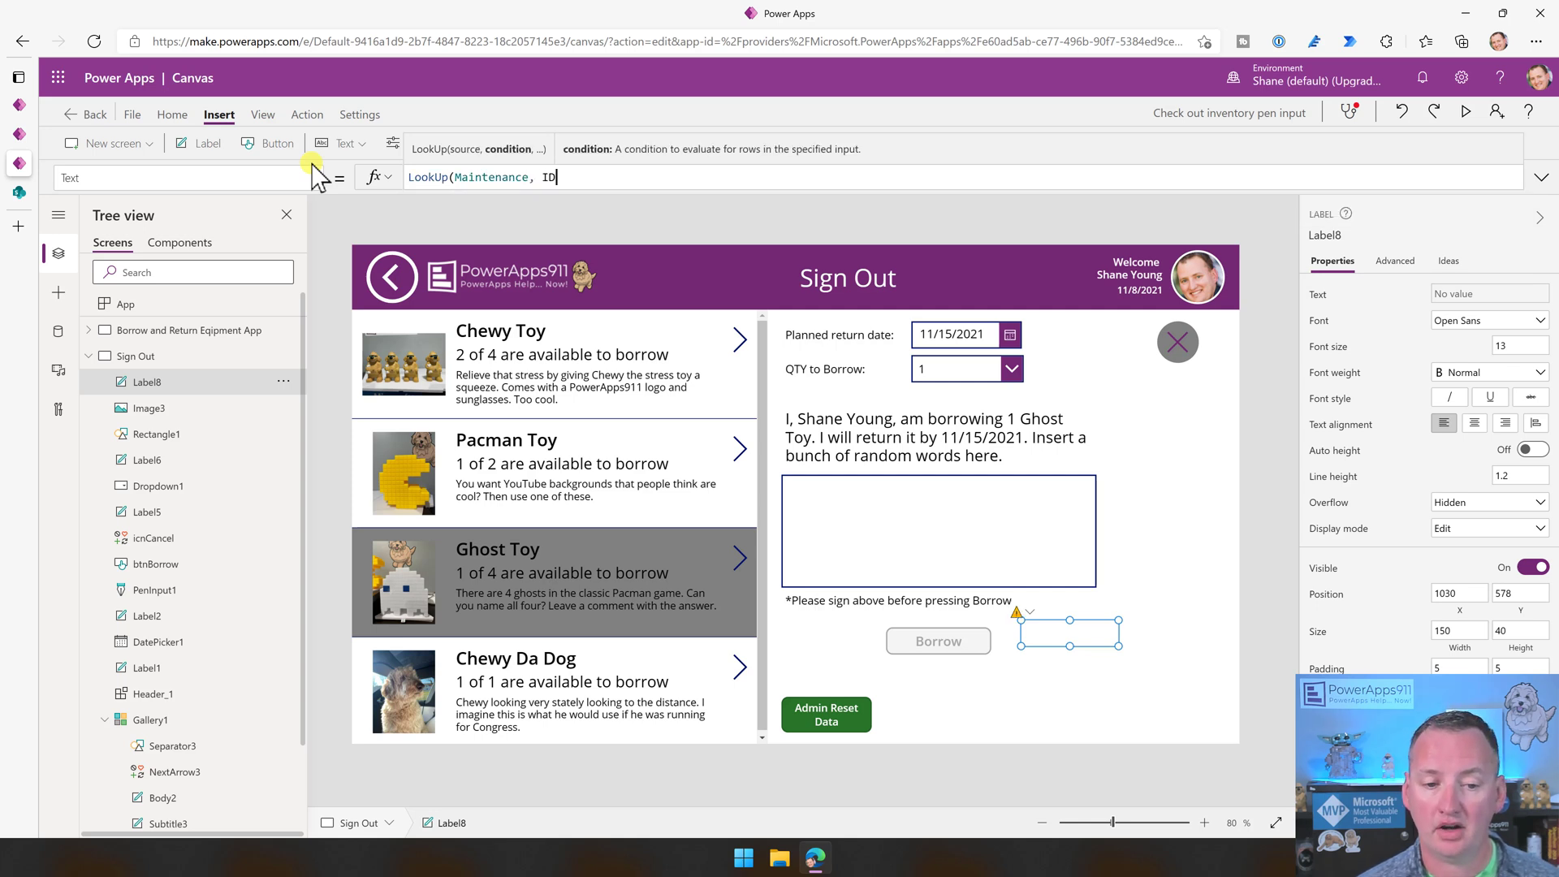
# Set the label's Text to LookUp(Maintenance, ID = 1).AppMessage and enlarge it.
pyautogui.press('BackSpace')
pyautogui.write('=')
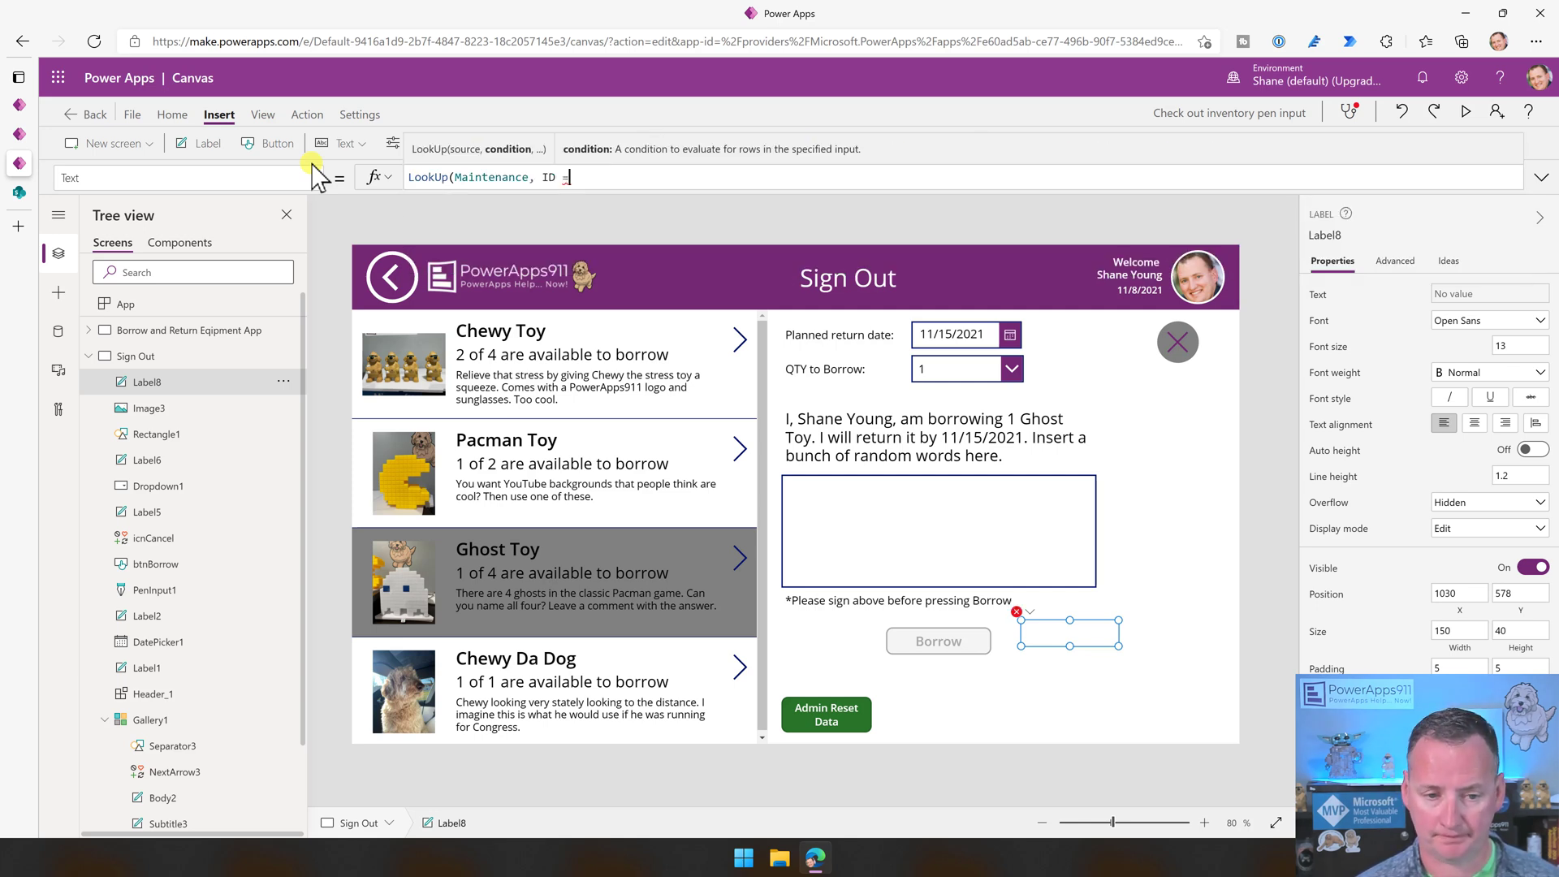
pyautogui.write(' 1)')
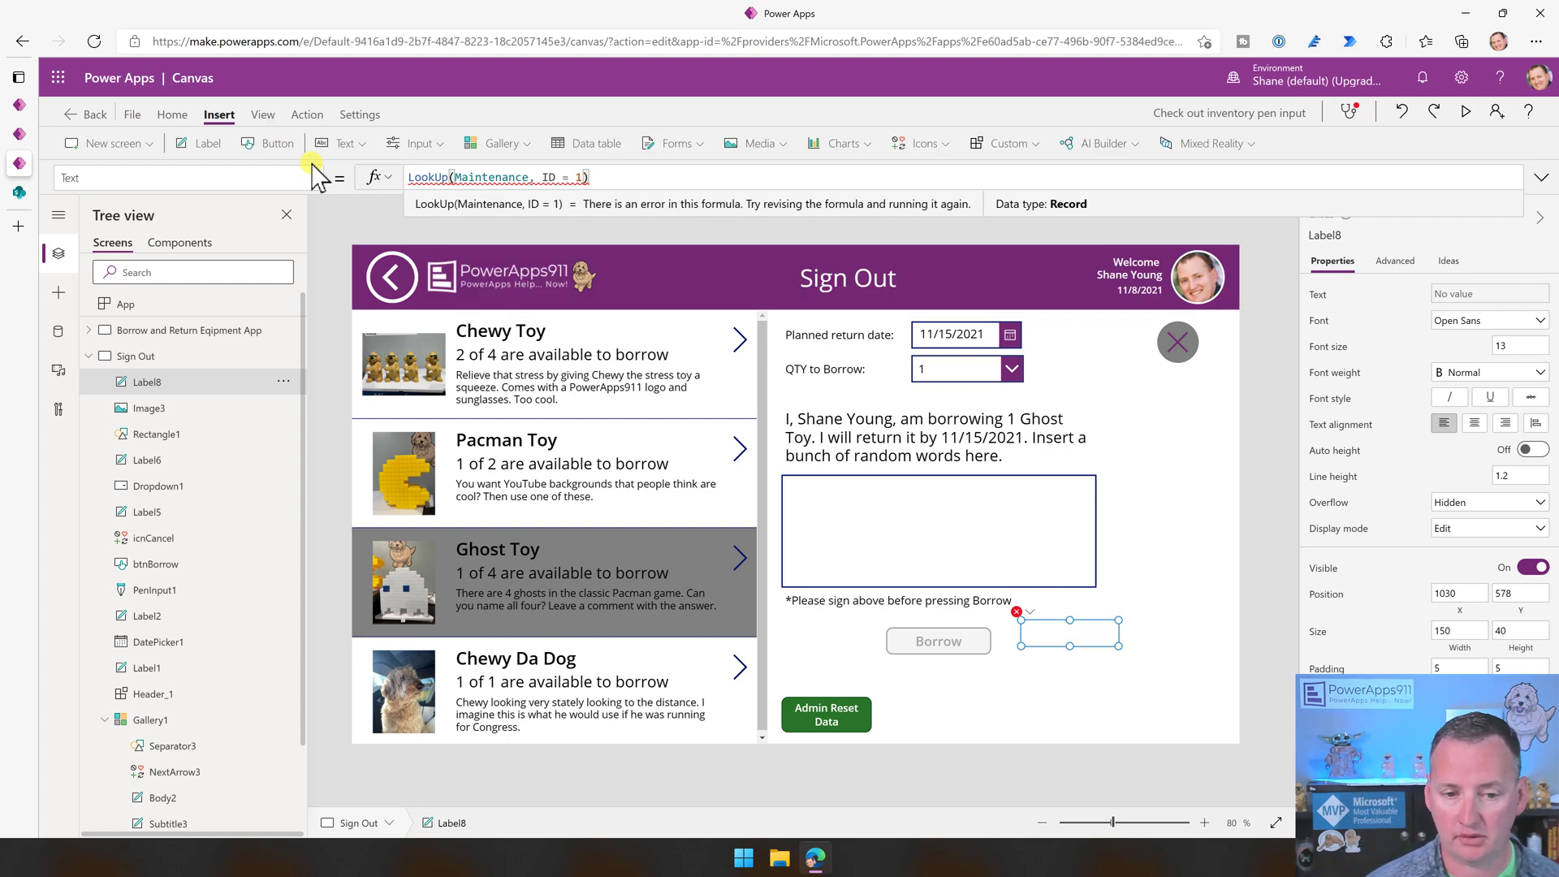
pyautogui.write('.')
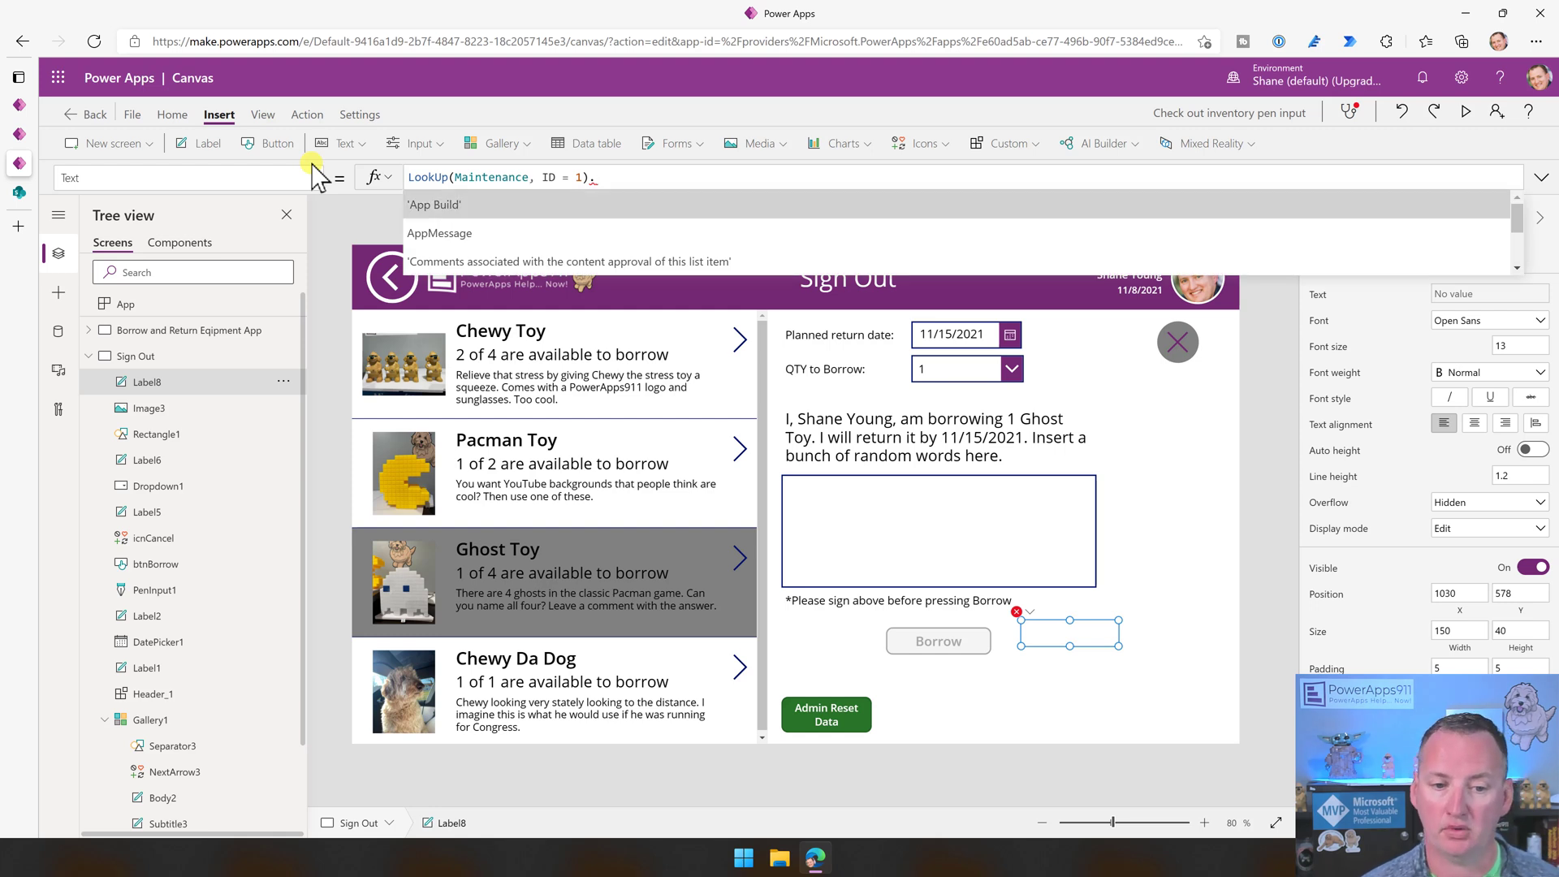
pyautogui.press('Tab')
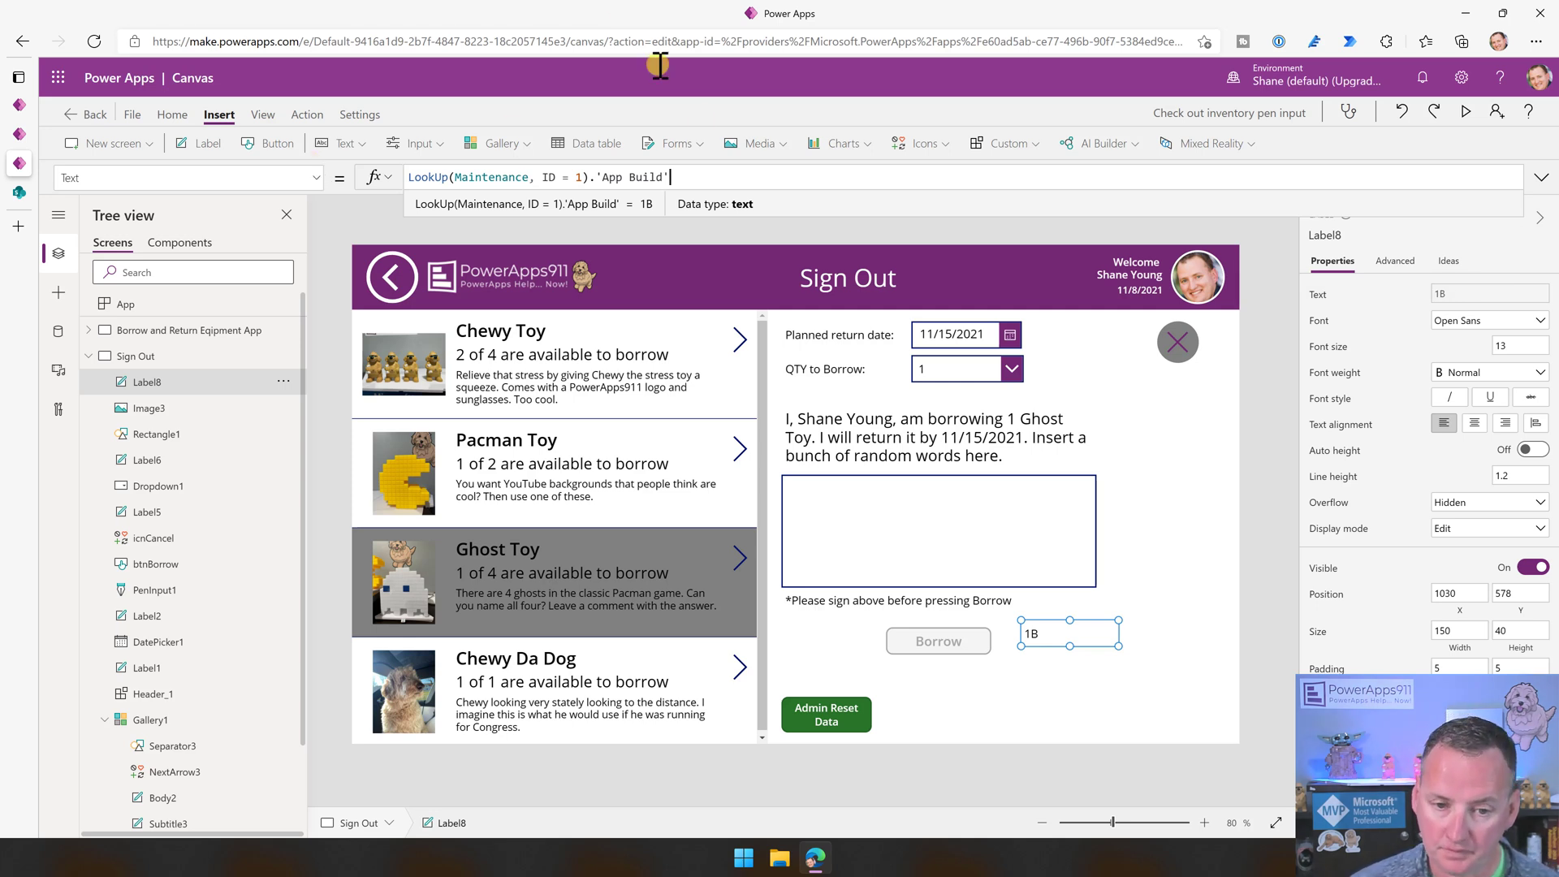
pyautogui.click(692, 176)
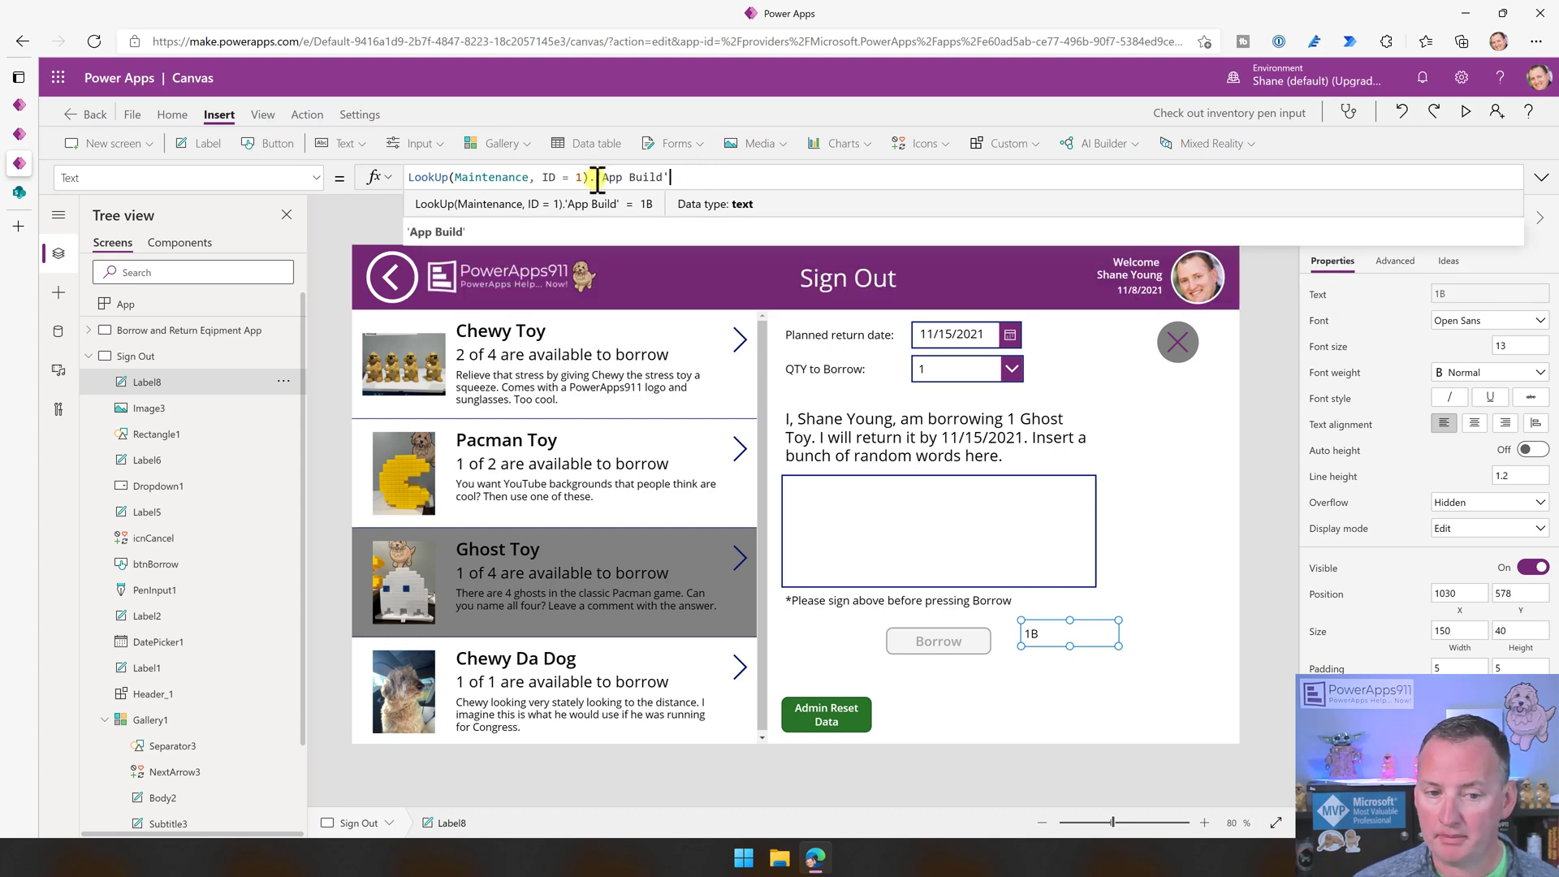
pyautogui.moveTo(593, 177); pyautogui.dragTo(698, 177)
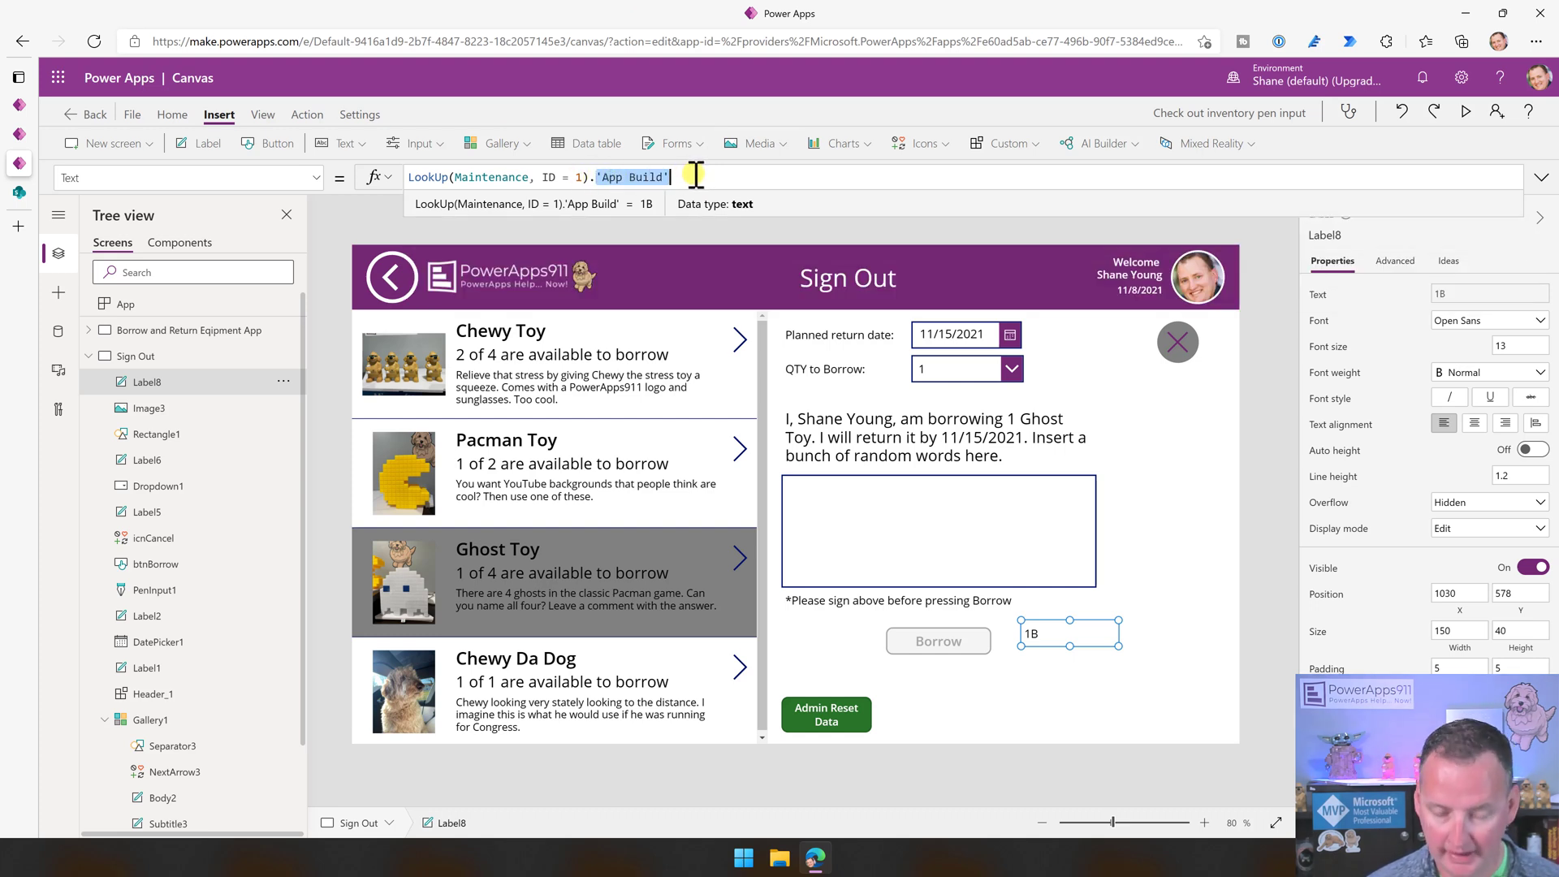
pyautogui.write('a')
pyautogui.press('Down')
pyautogui.press('Tab')
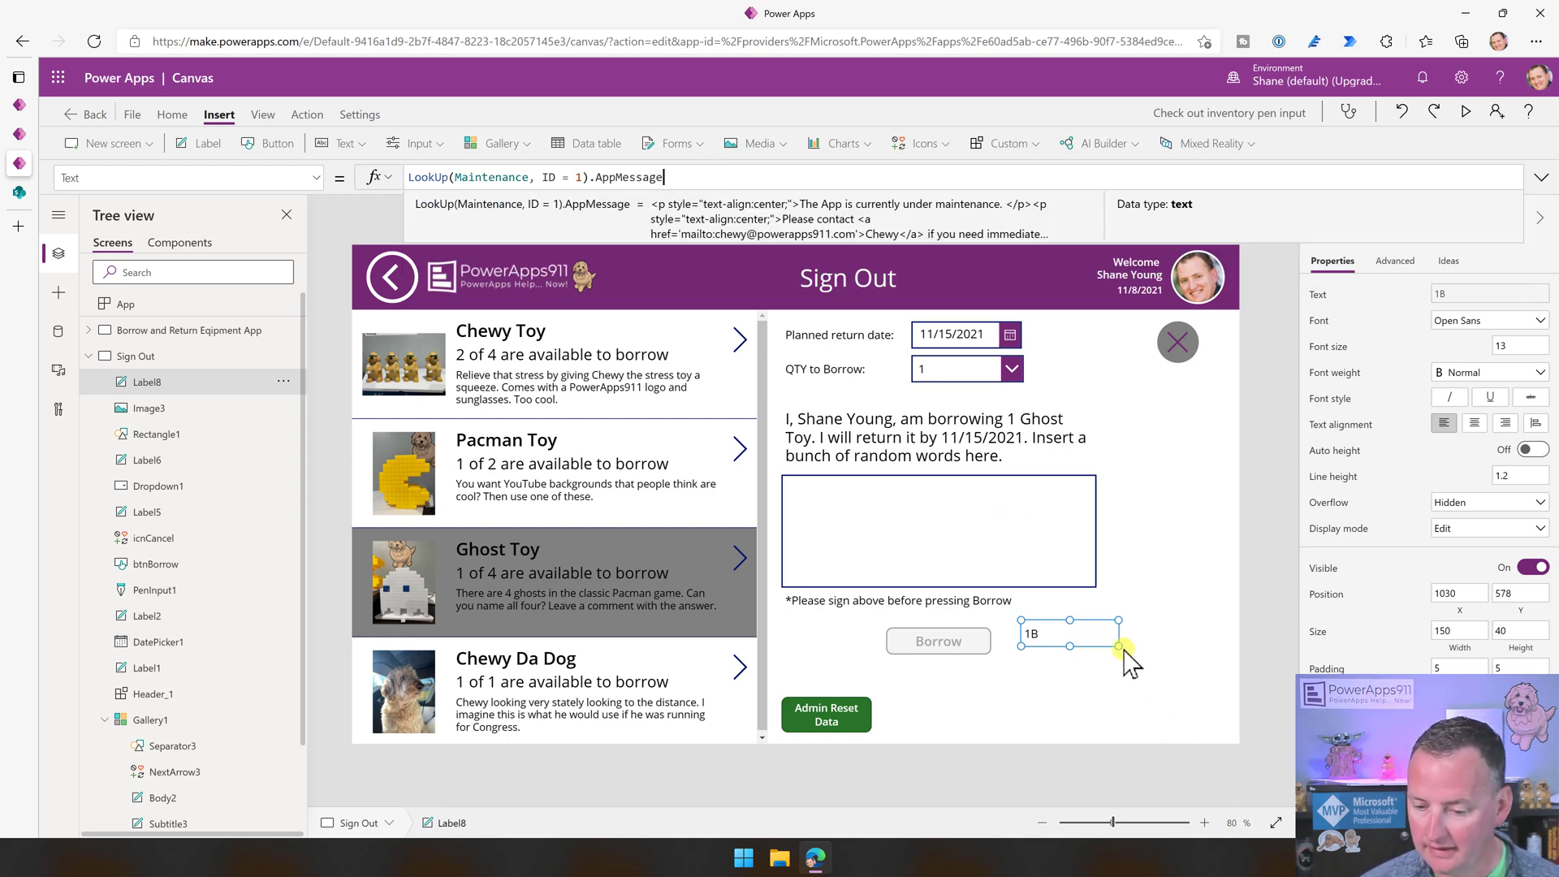
pyautogui.moveTo(1119, 644); pyautogui.dragTo(1228, 736)
pyautogui.moveTo(1118, 621); pyautogui.dragTo(1119, 537)
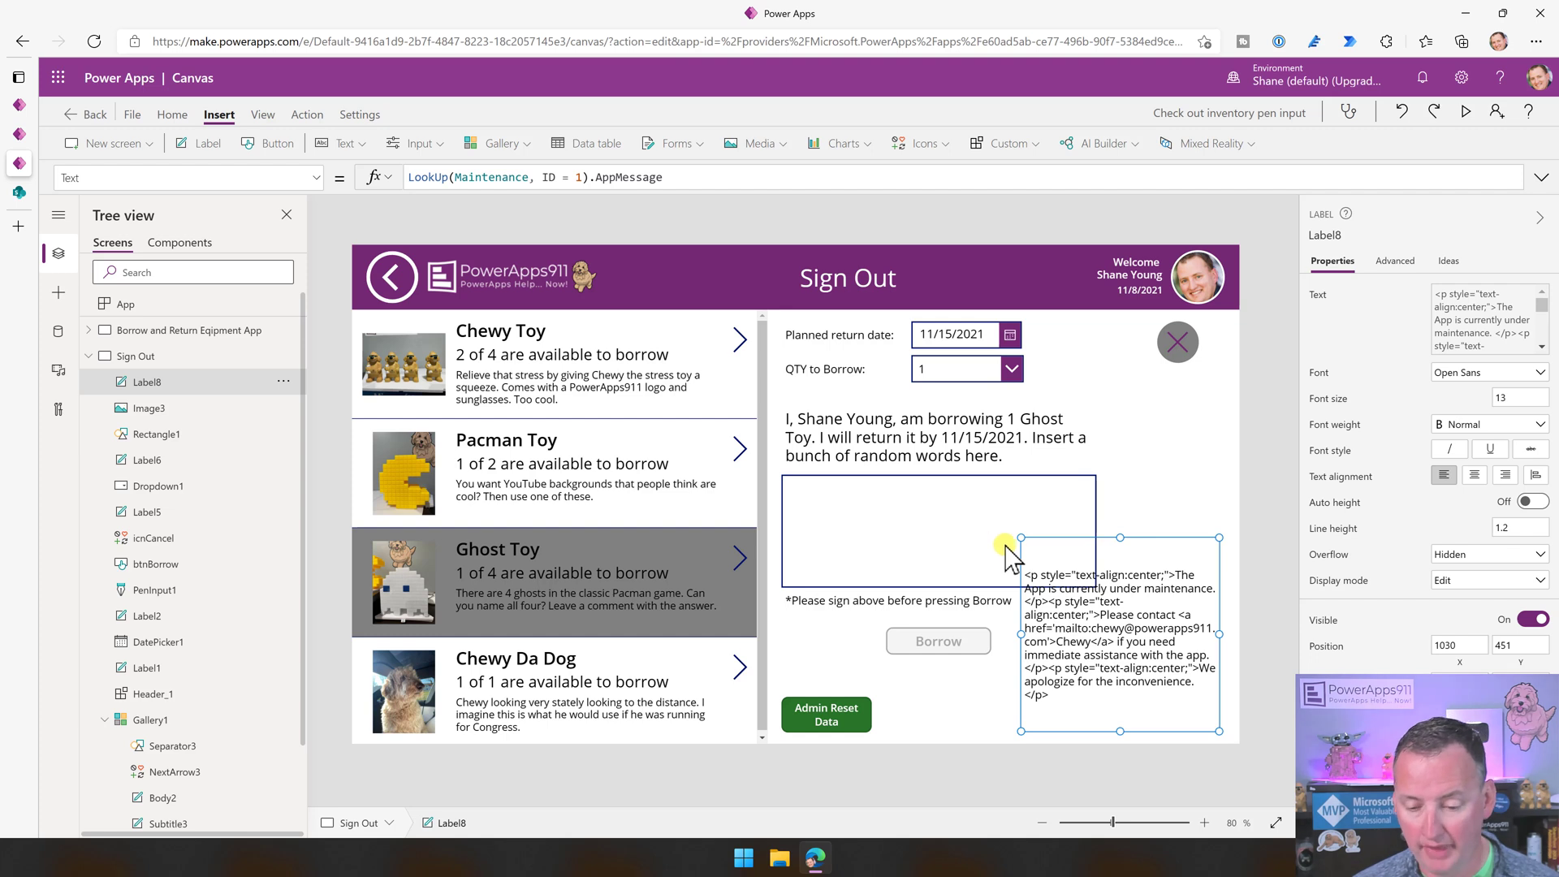
# Delete the test label from the Sign Out screen.
pyautogui.click(677, 177)
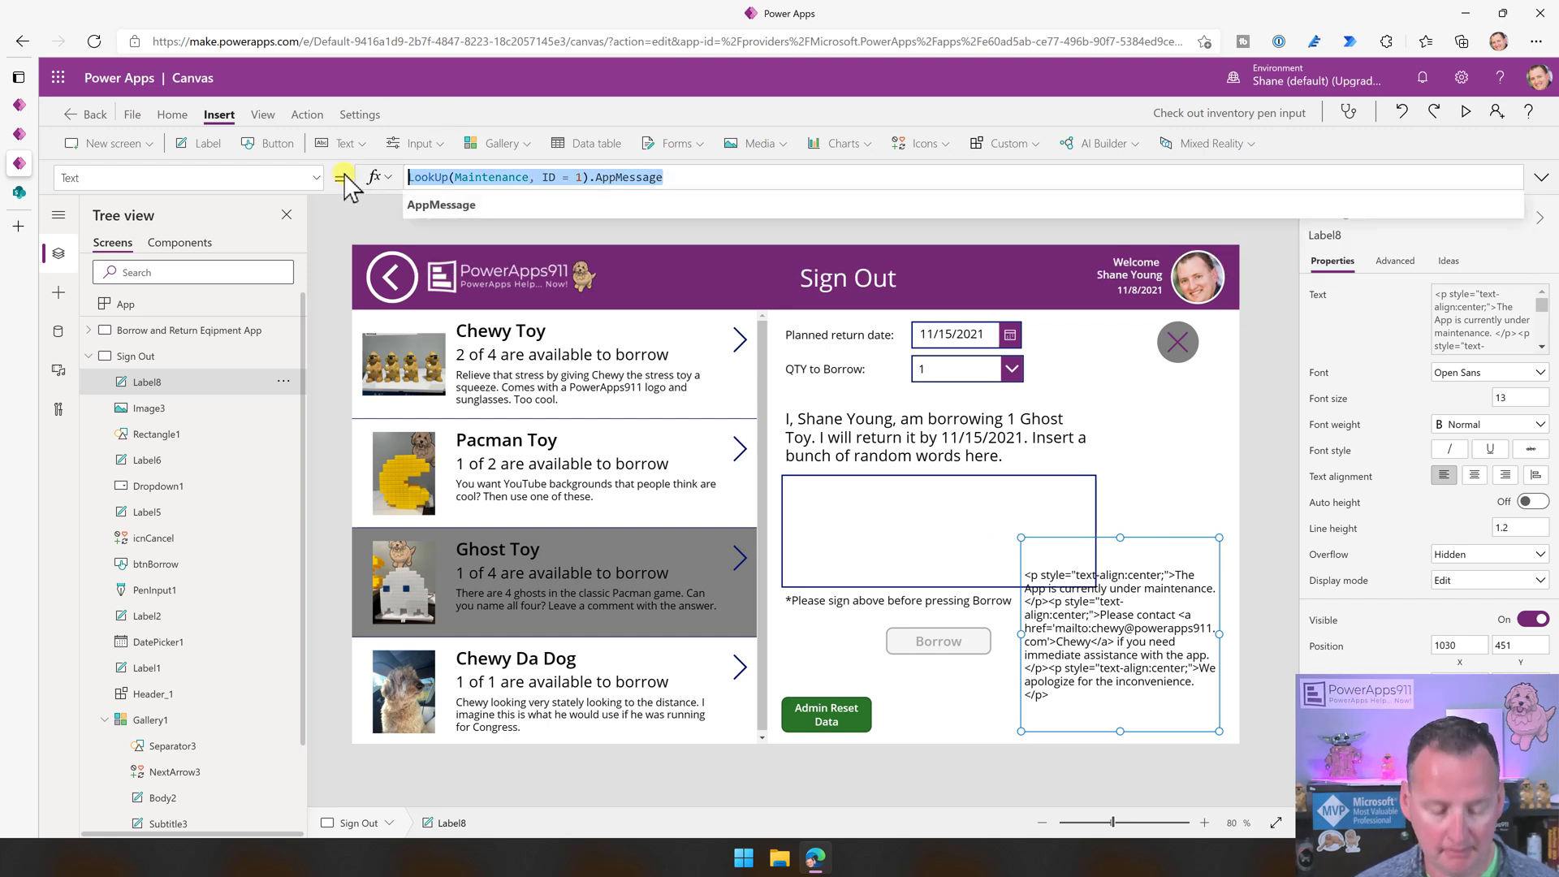
pyautogui.click(1132, 643)
pyautogui.press('Delete')
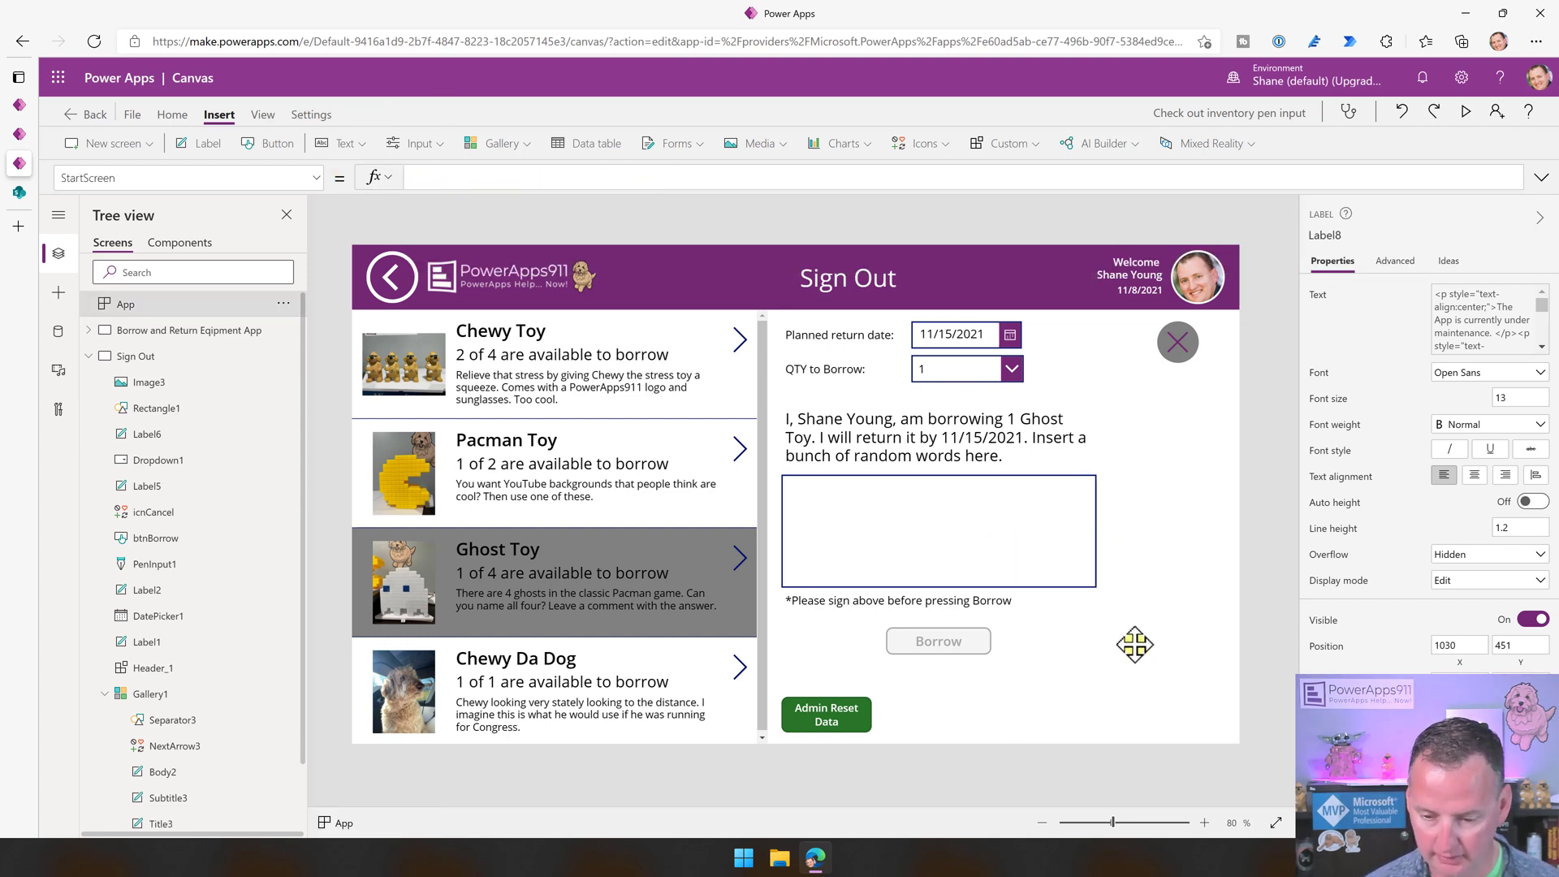
# Add an enlarged HTML text control showing the maintenance LookUp, save, then delete it.
pyautogui.click(347, 144)
pyautogui.click(353, 256)
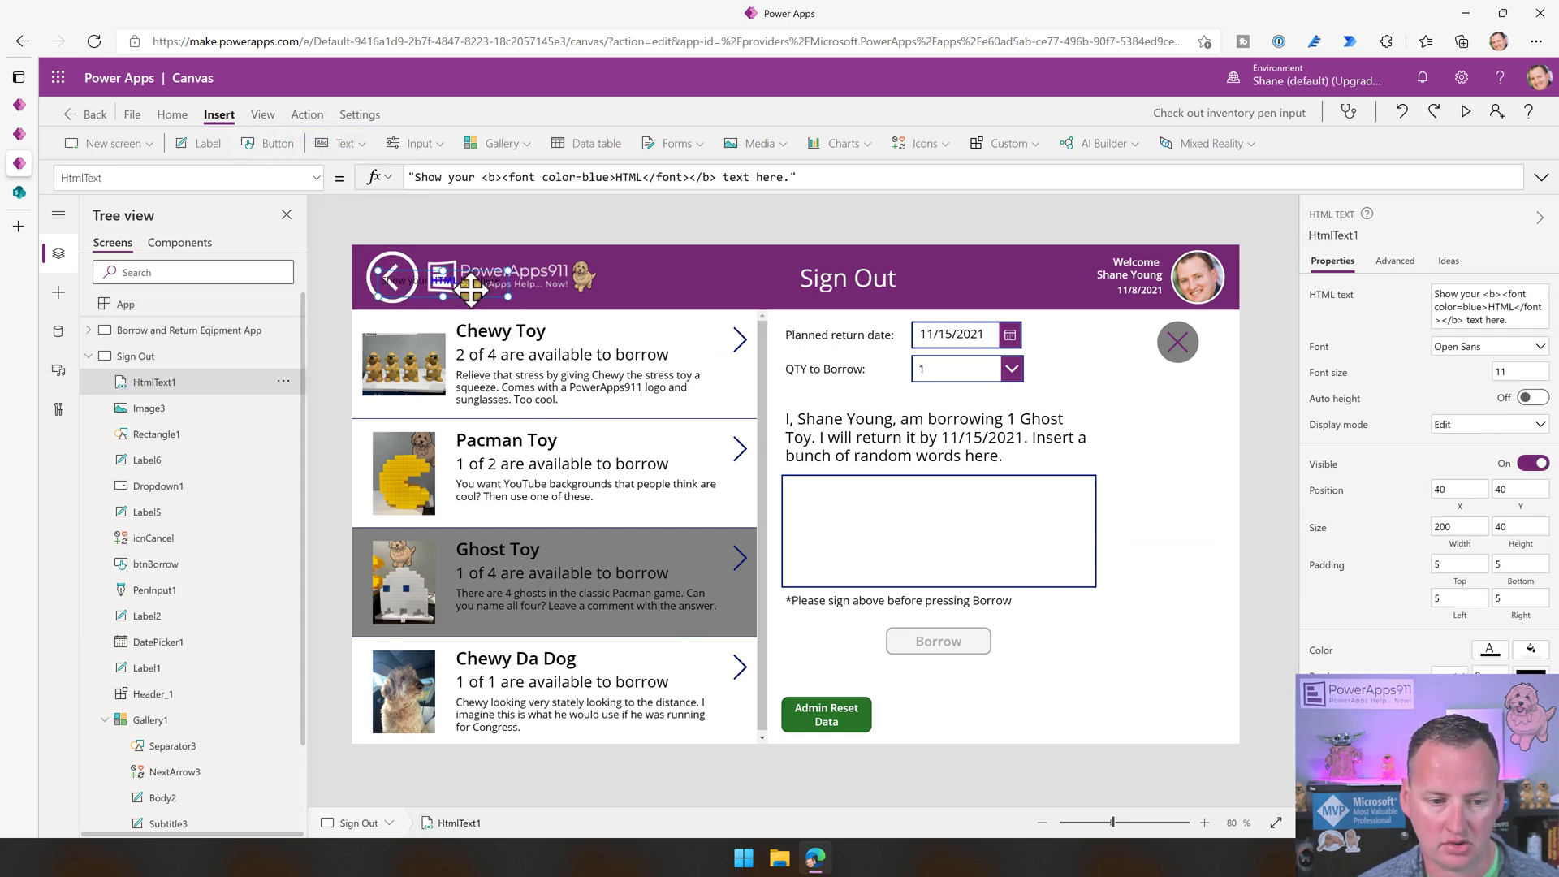
pyautogui.moveTo(476, 283); pyautogui.dragTo(1088, 636)
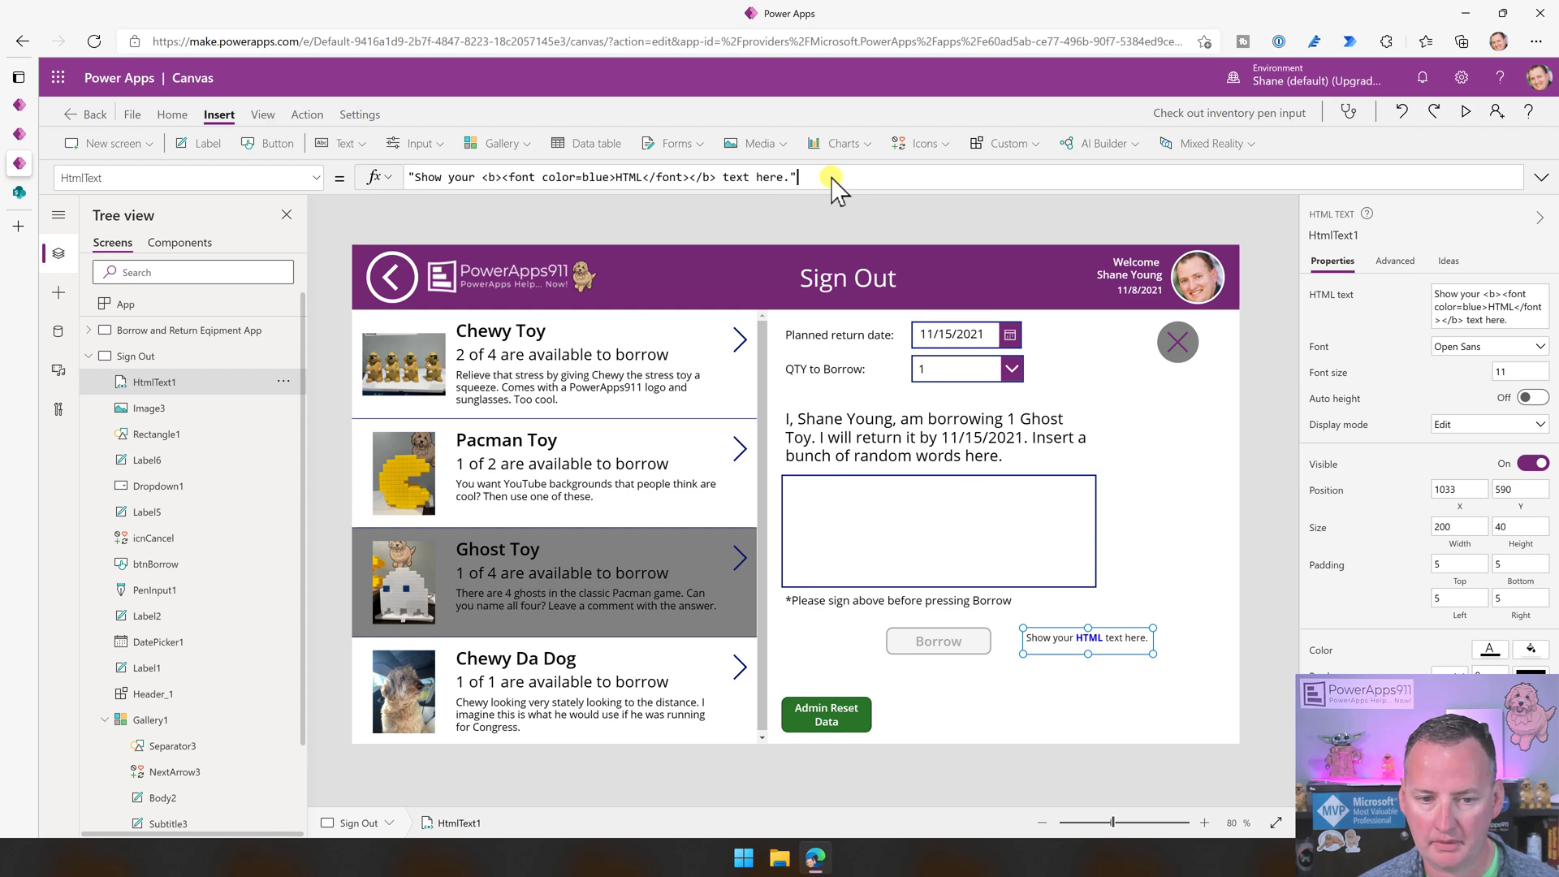
pyautogui.hotkey('ctrl', 'a')
pyautogui.write('LookUp(Maintenance, ID = 1).AppMessage')
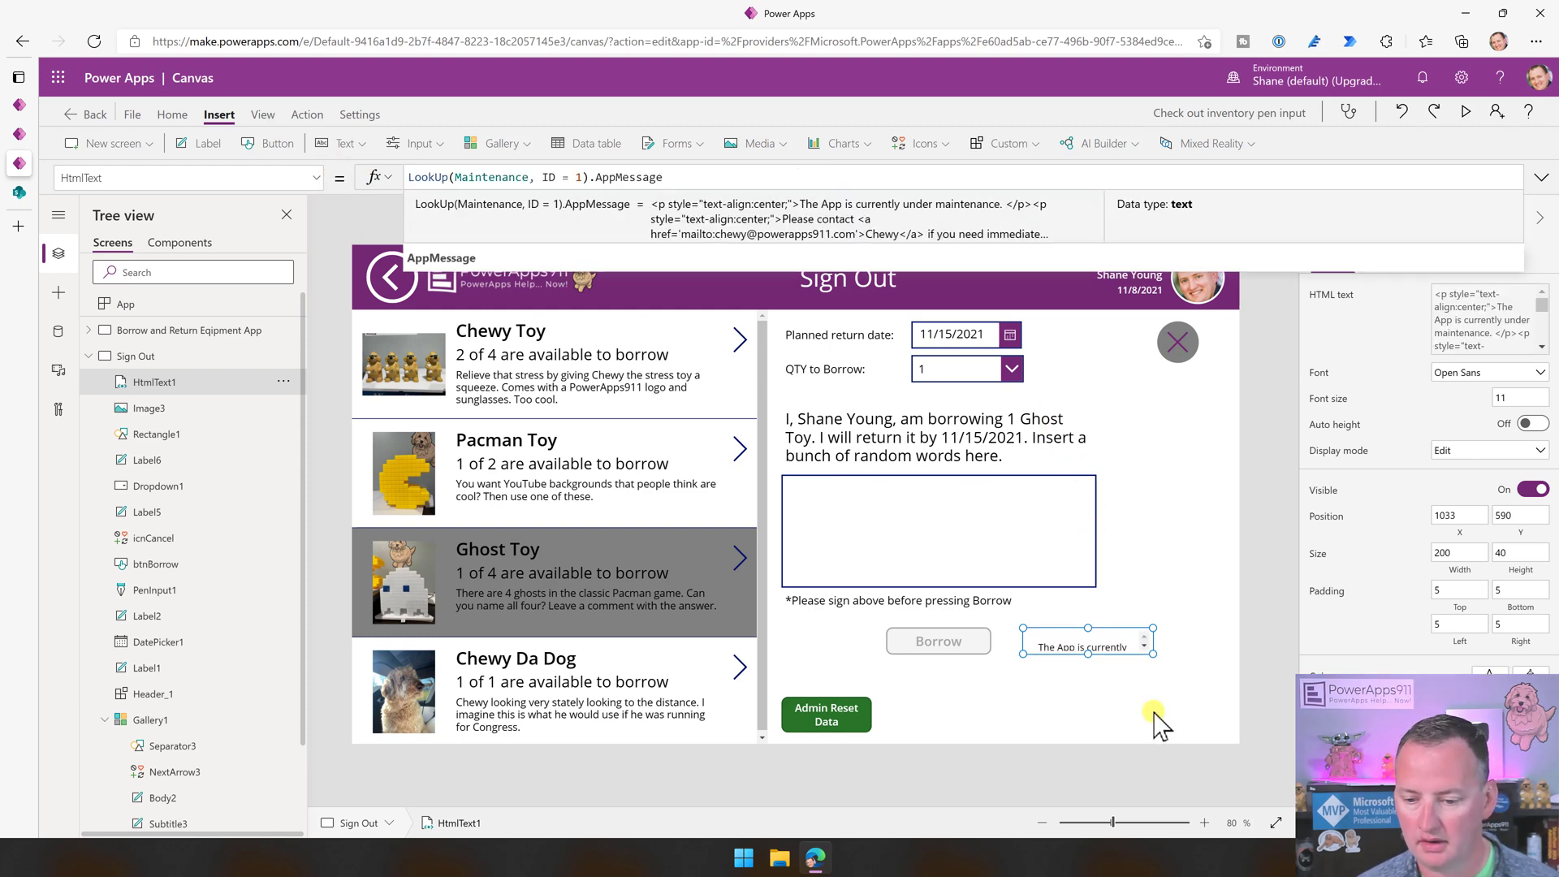
pyautogui.moveTo(1153, 653); pyautogui.dragTo(1215, 713)
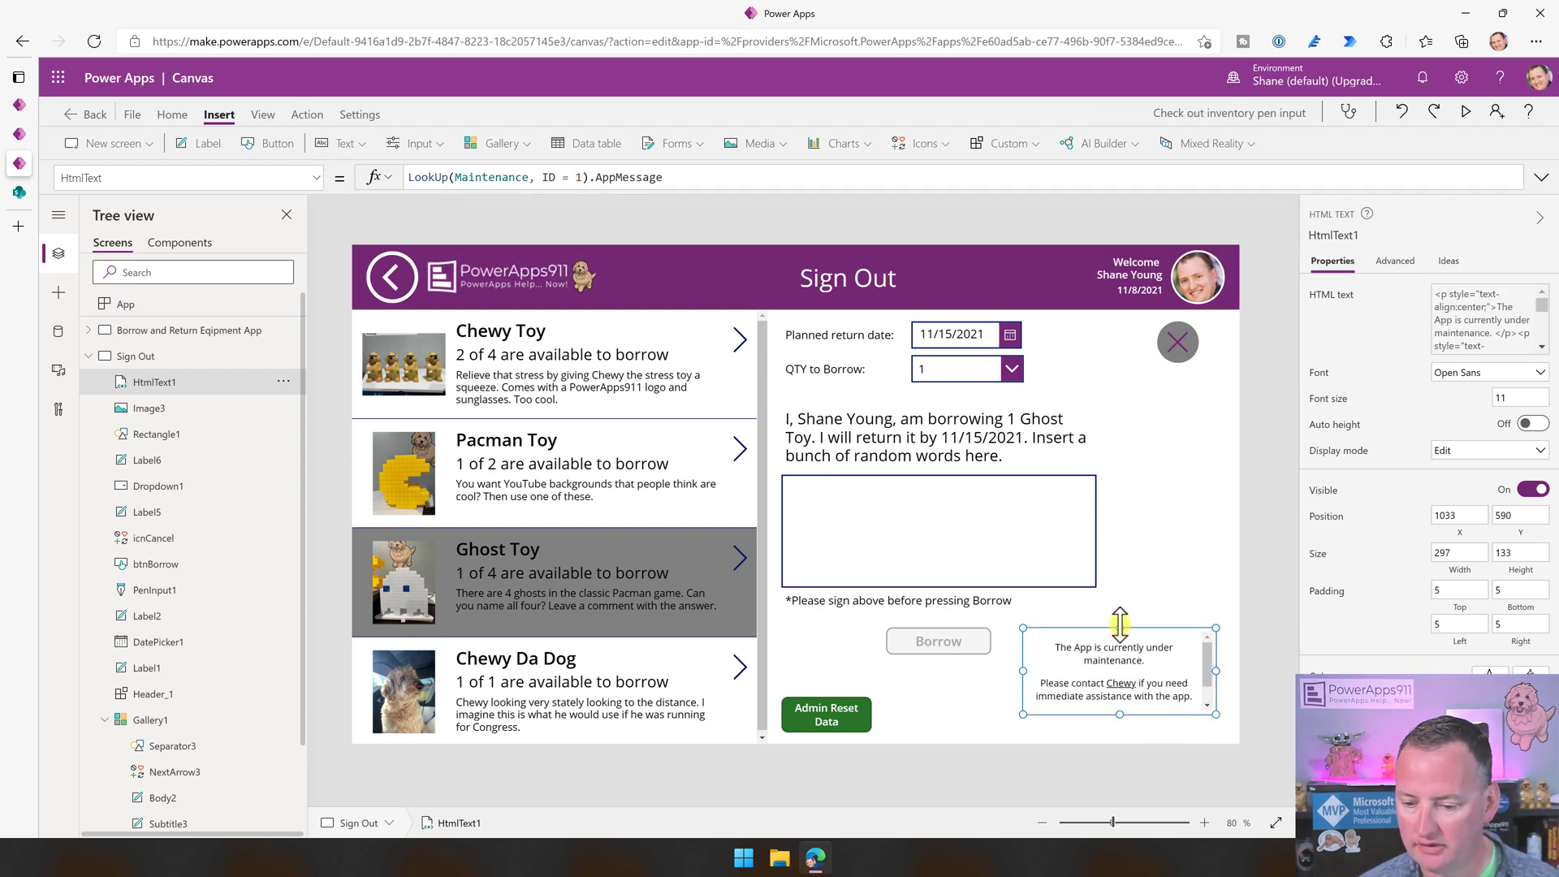
pyautogui.moveTo(1120, 628); pyautogui.dragTo(1117, 533)
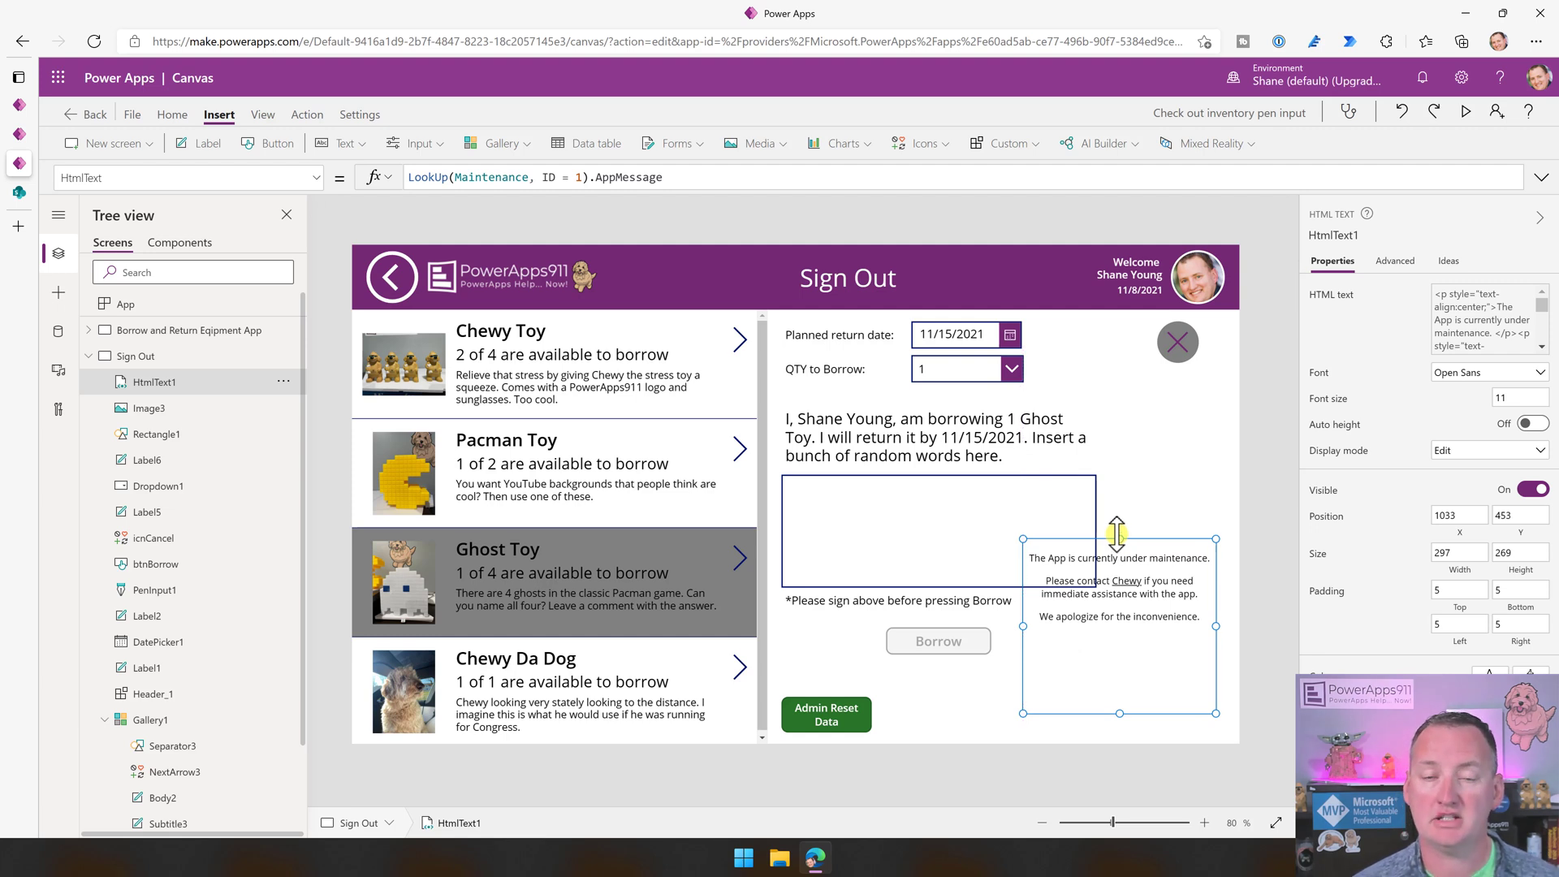
pyautogui.hotkey('ctrl', 's')
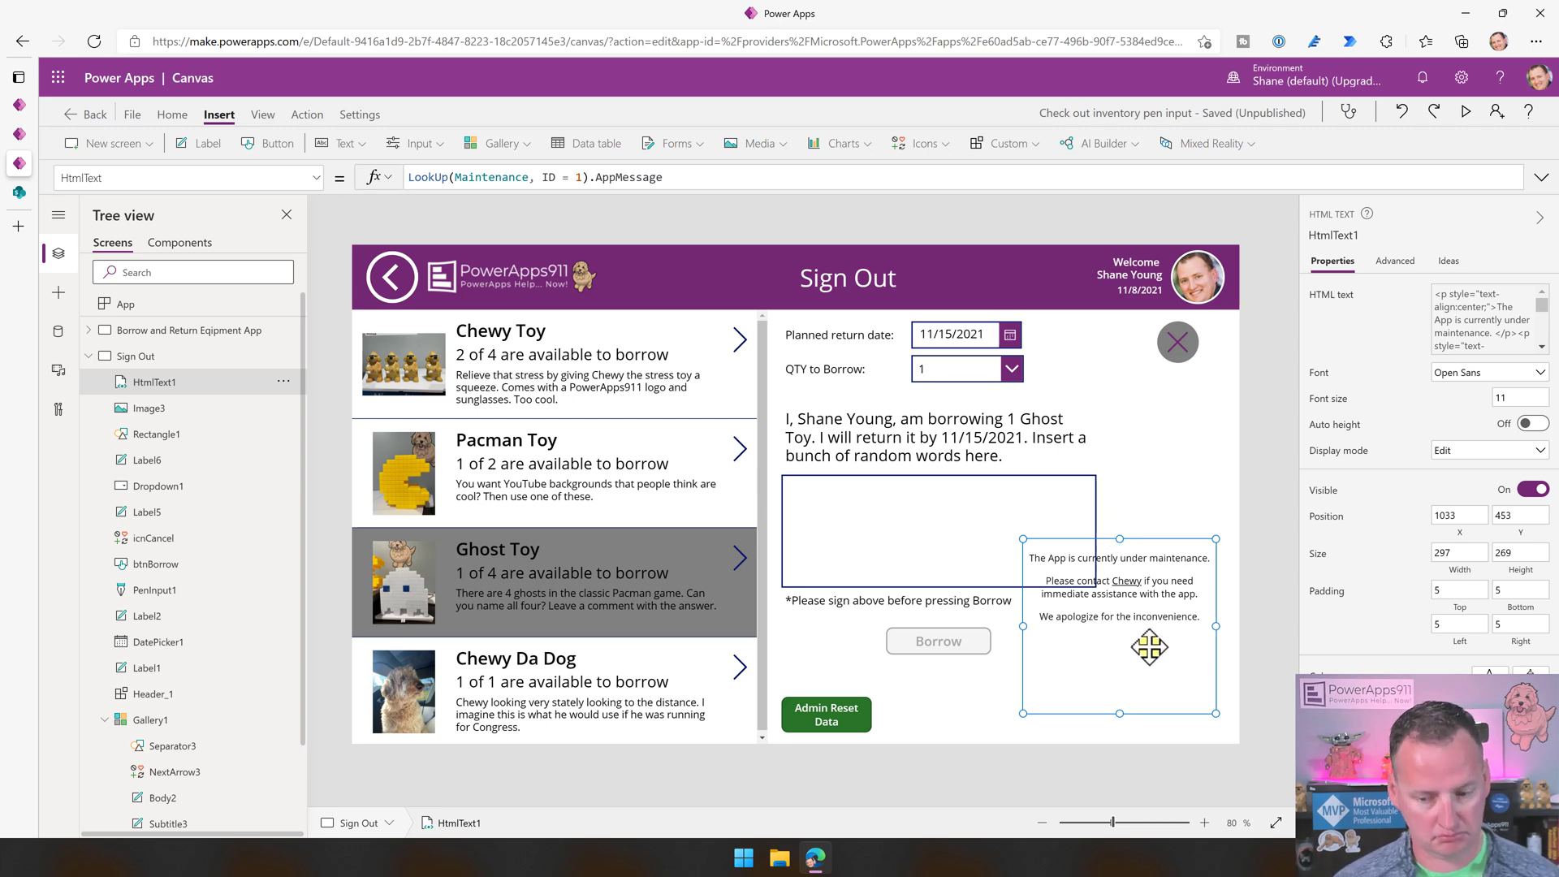
pyautogui.press('Delete')
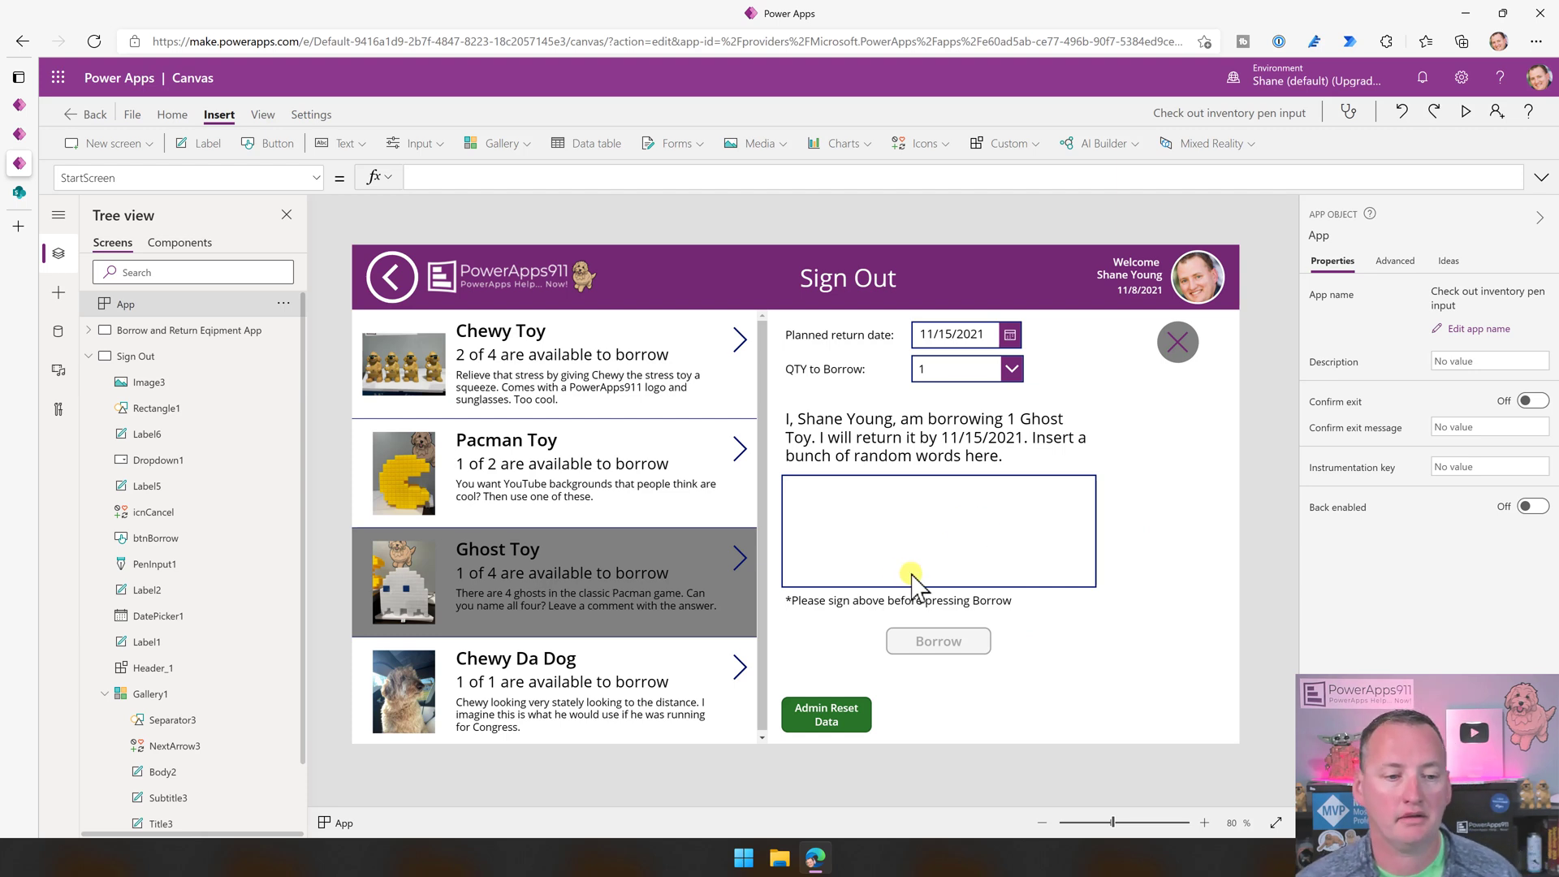
# Set StartScreen to If(LookUp(Maintenance, ID = 1).'App Build' = "1B", 'Borrow and Return Eqipment App', 'Sign Out').
pyautogui.click(506, 179)
pyautogui.press('Escape')
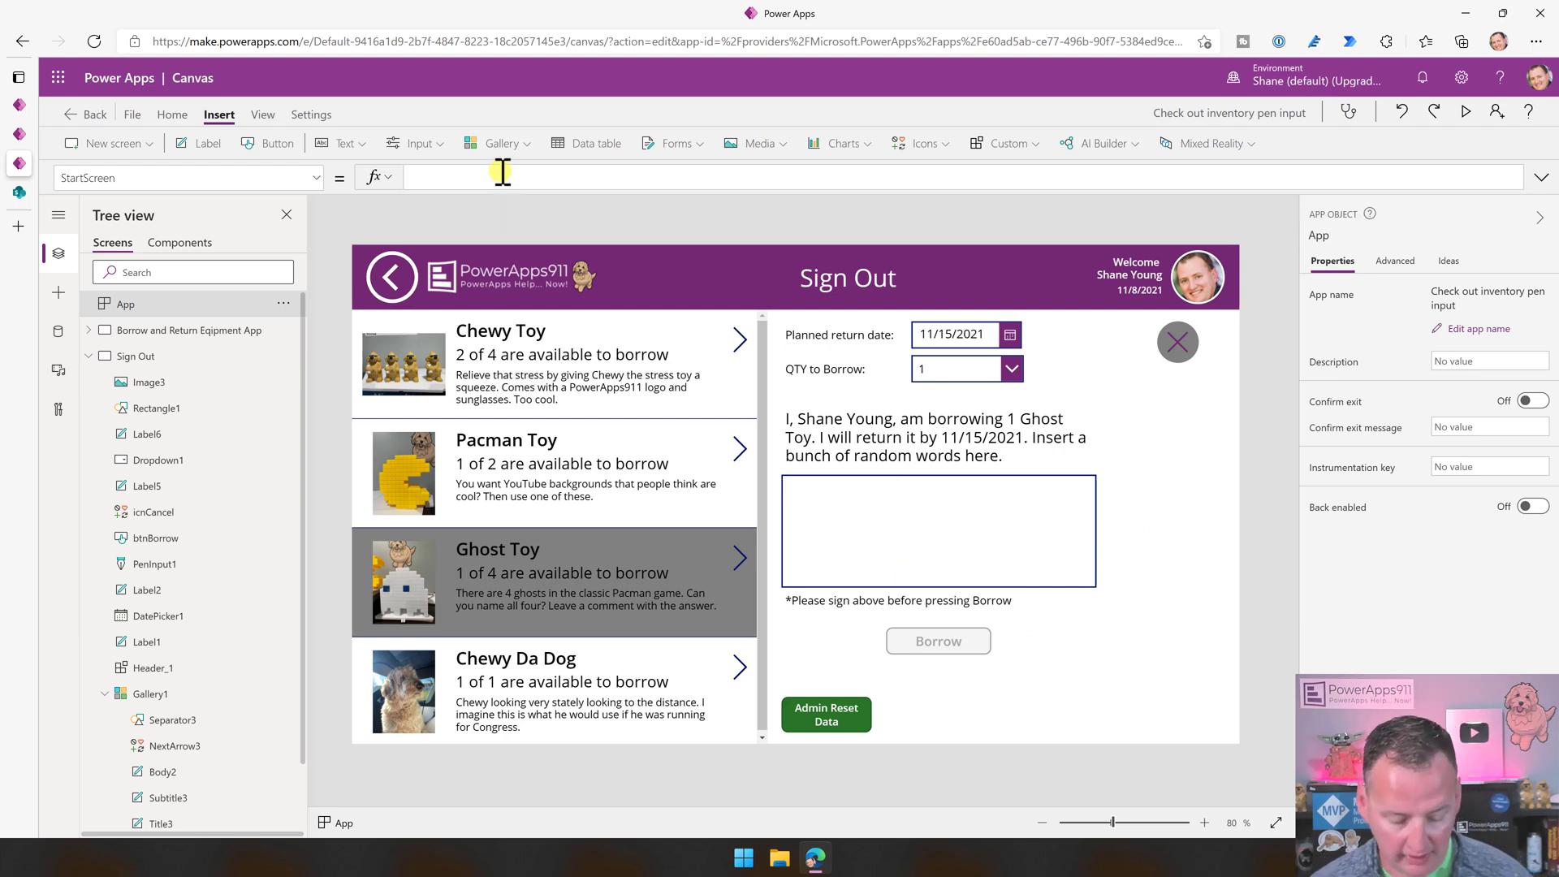
pyautogui.write('If(')
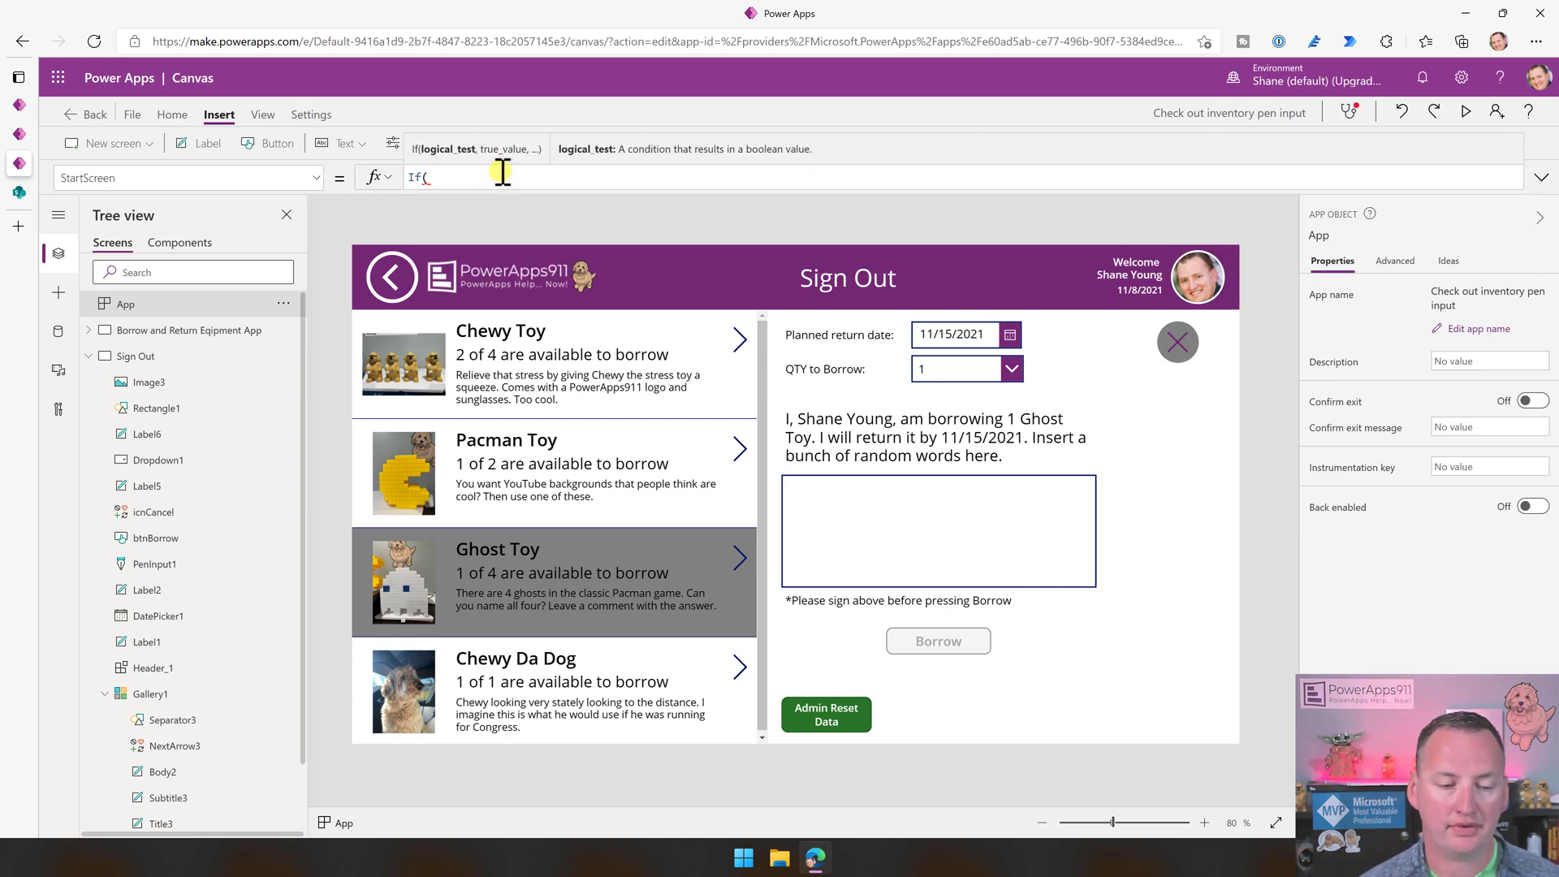
pyautogui.write('LookUp(Maintenance, ID = 1).AppMessage')
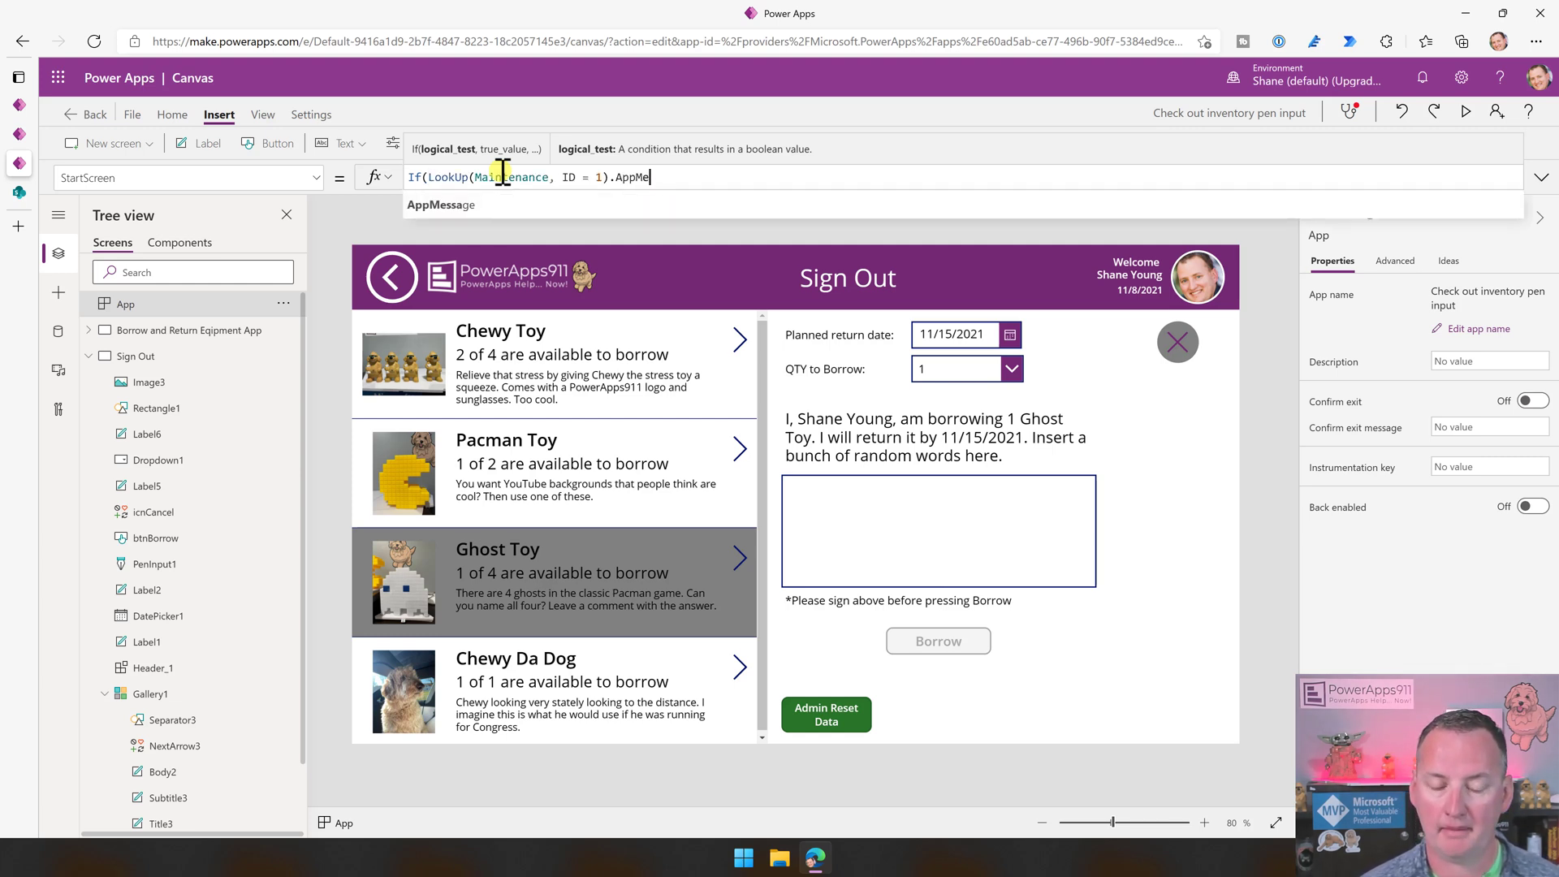
pyautogui.press('BackSpace')
pyautogui.press('BackSpace')
pyautogui.press('BackSpace')
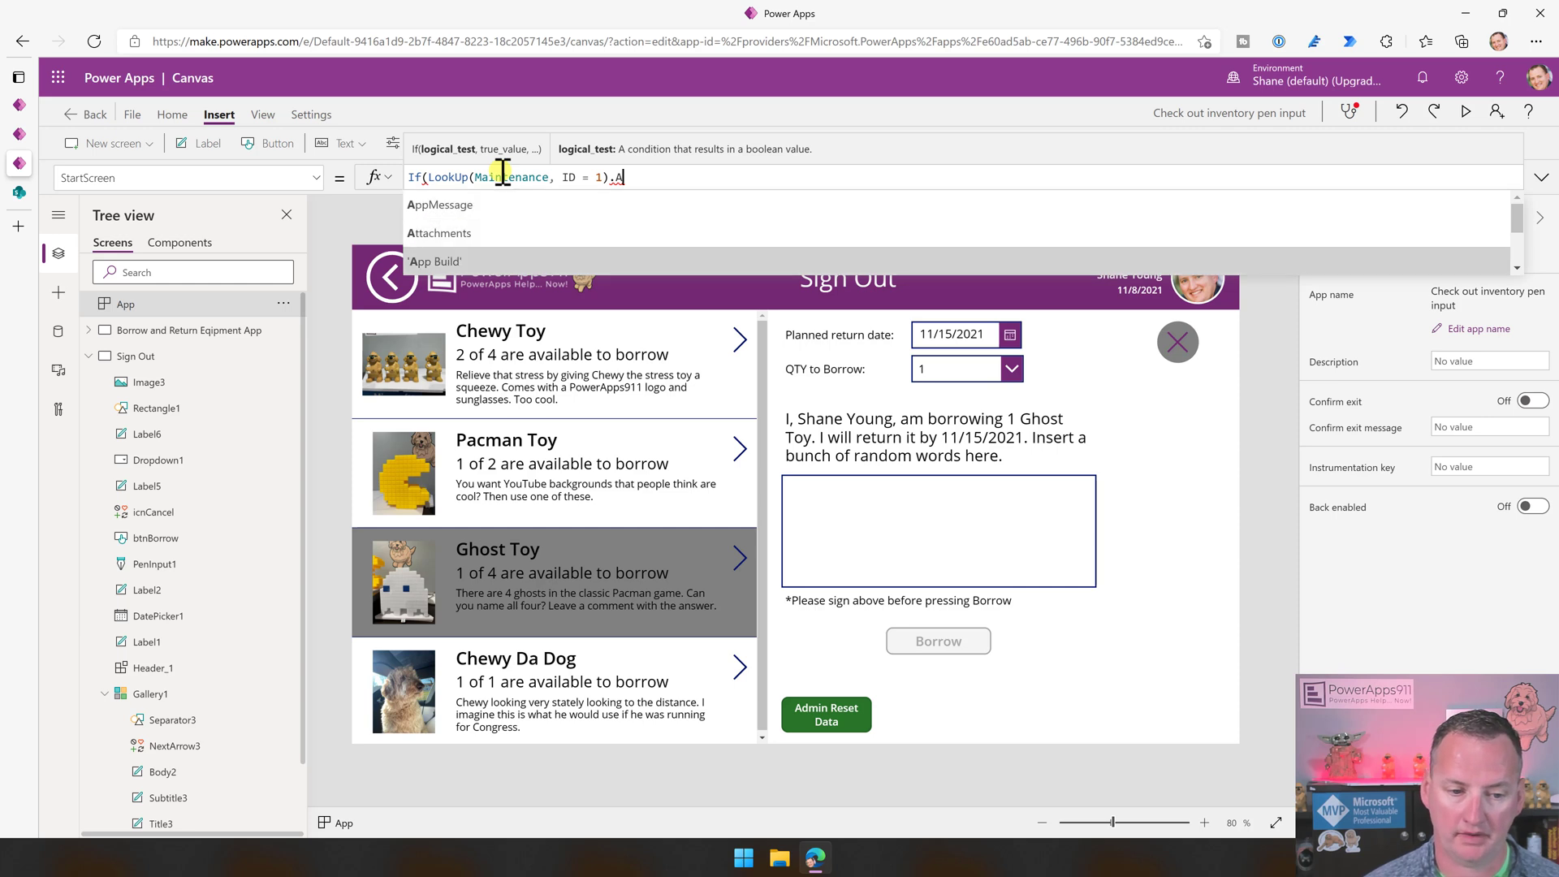
pyautogui.press('Tab')
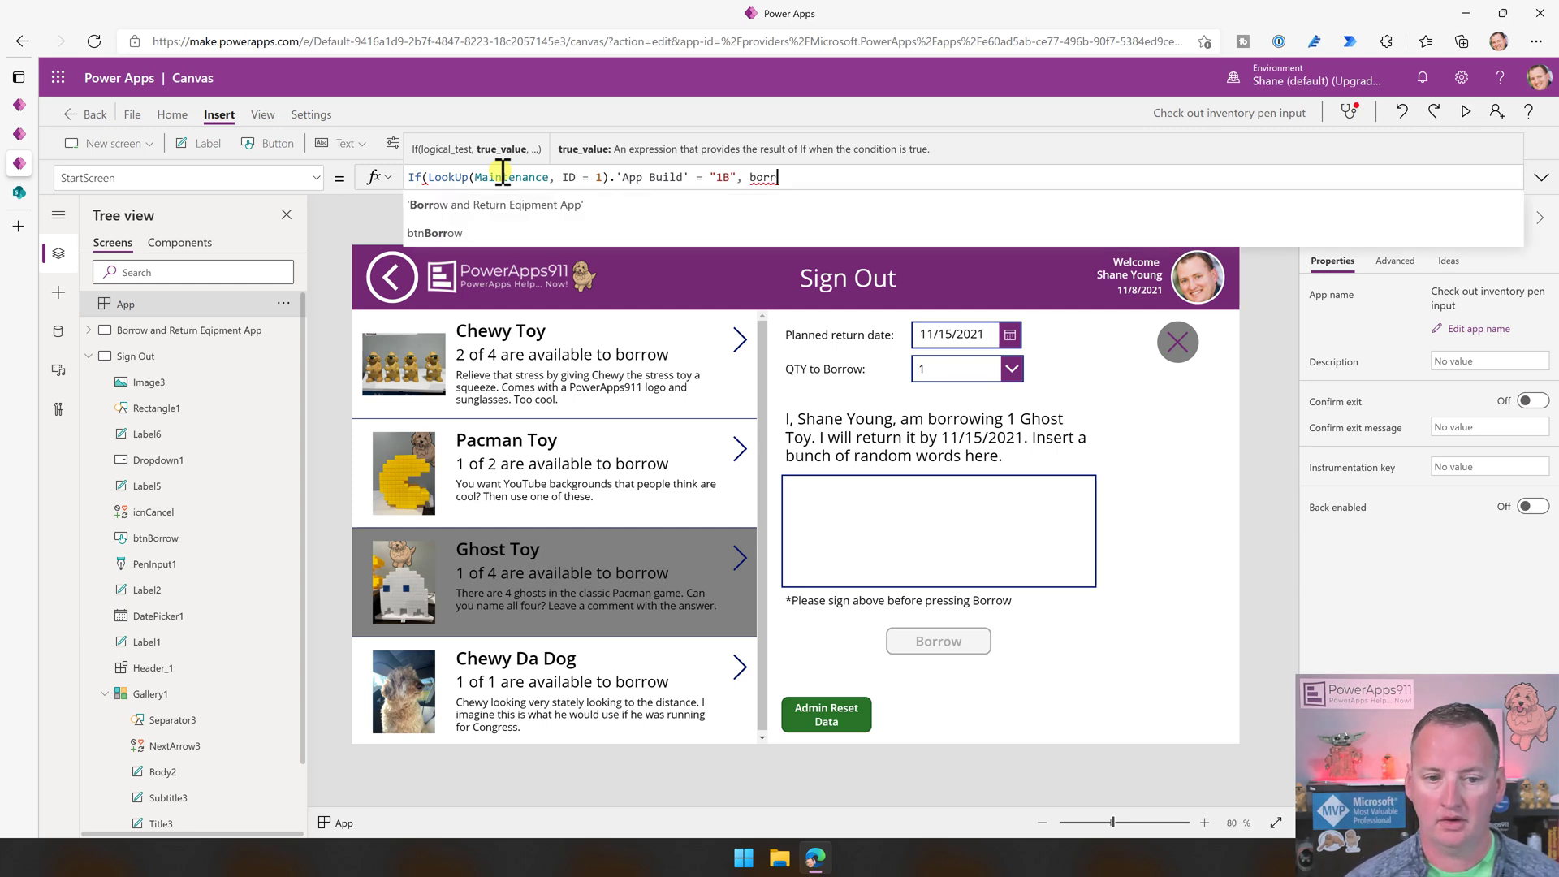
pyautogui.press('Down')
pyautogui.press('Tab')
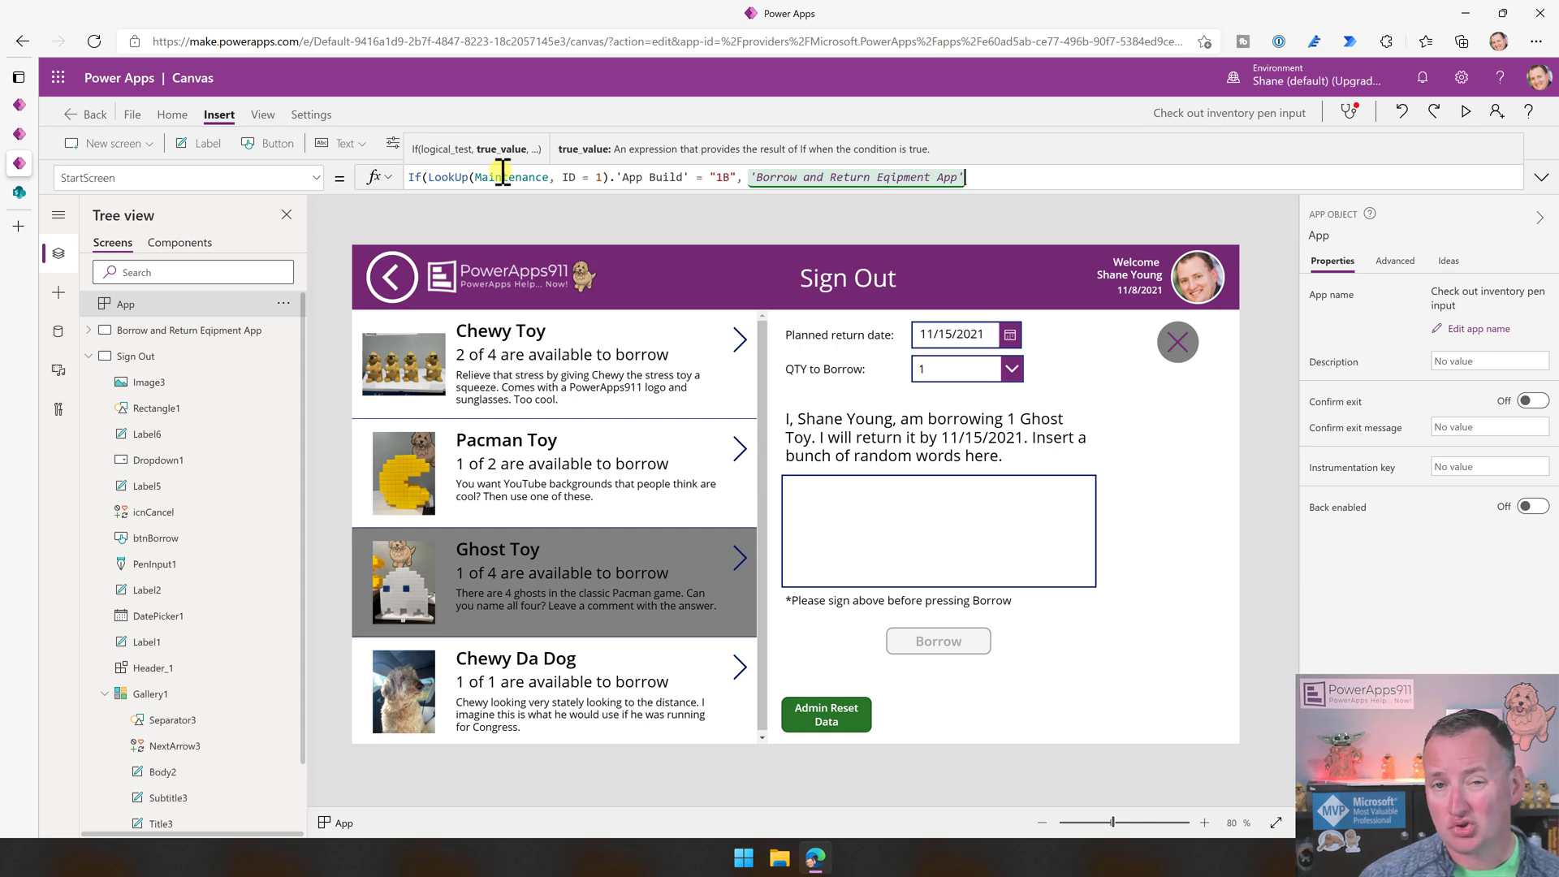
pyautogui.write('si')
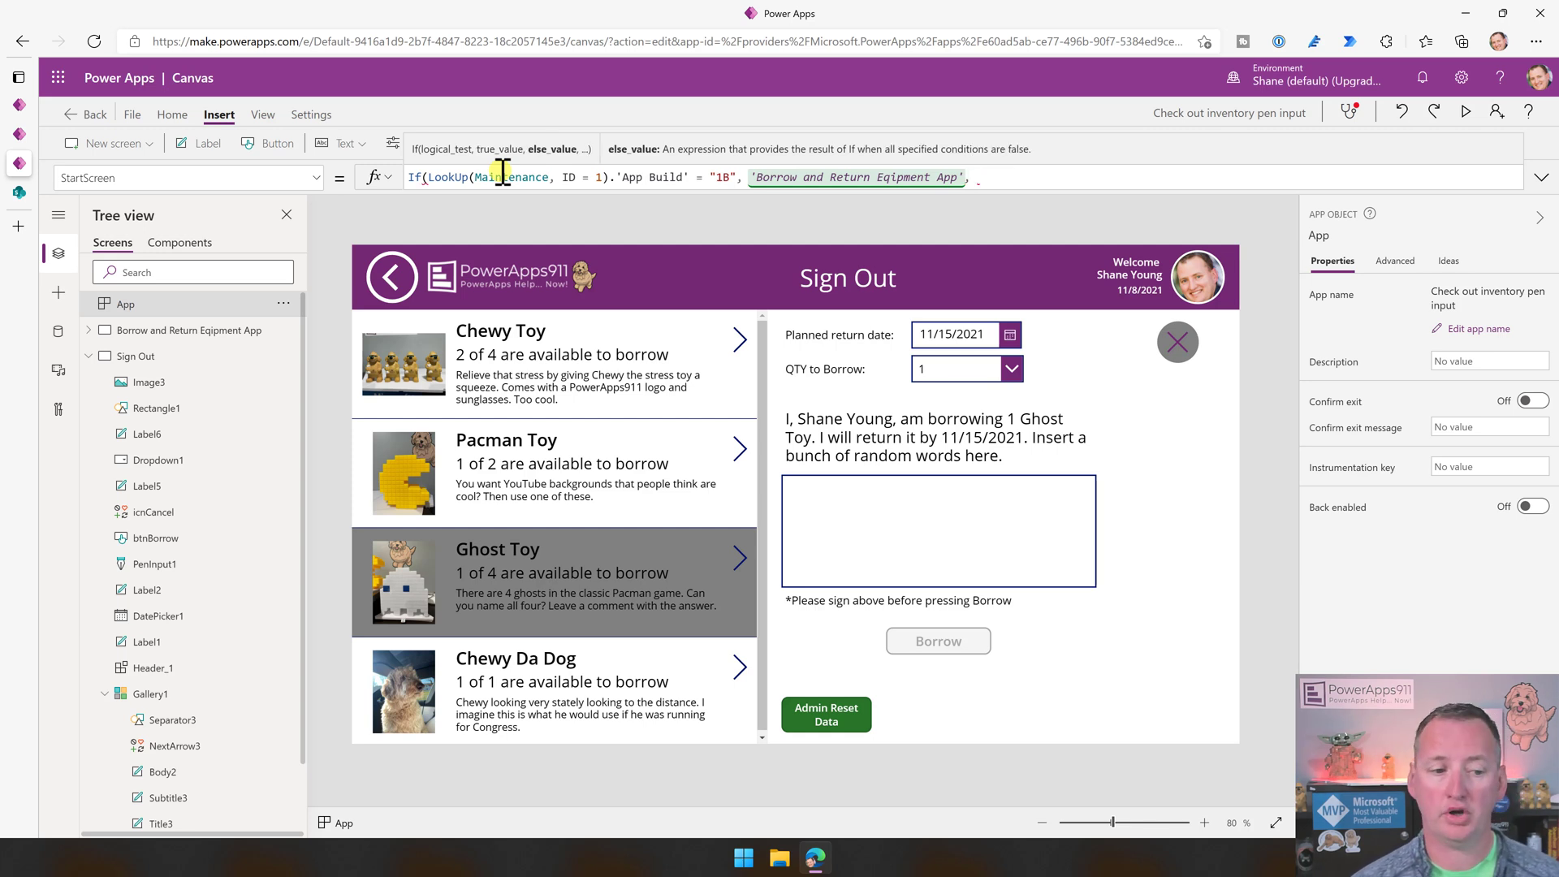
pyautogui.write('gn')
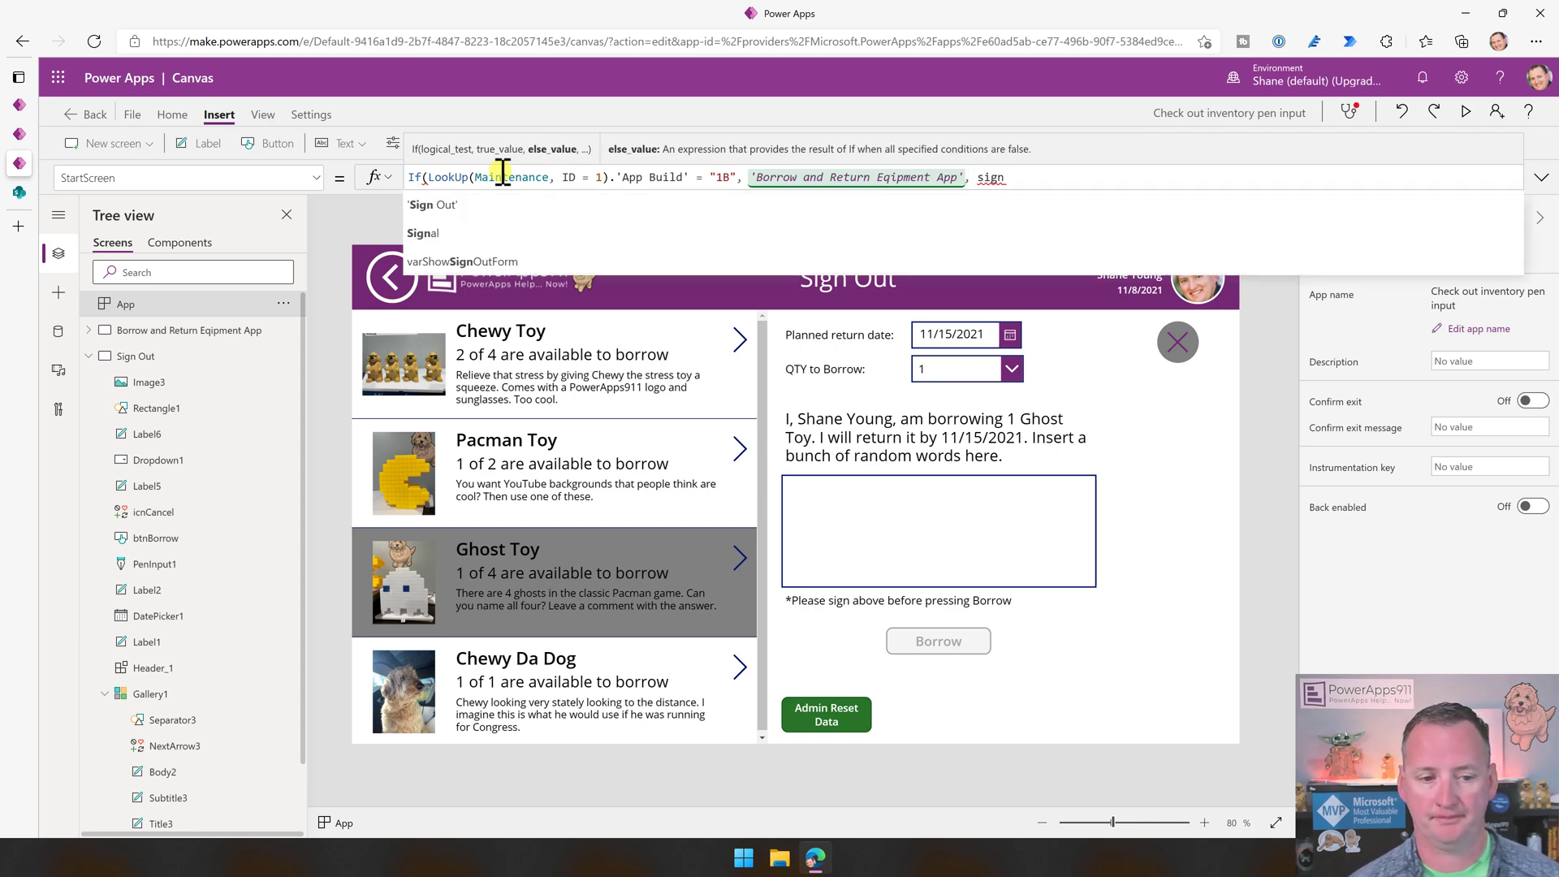
pyautogui.press('Tab')
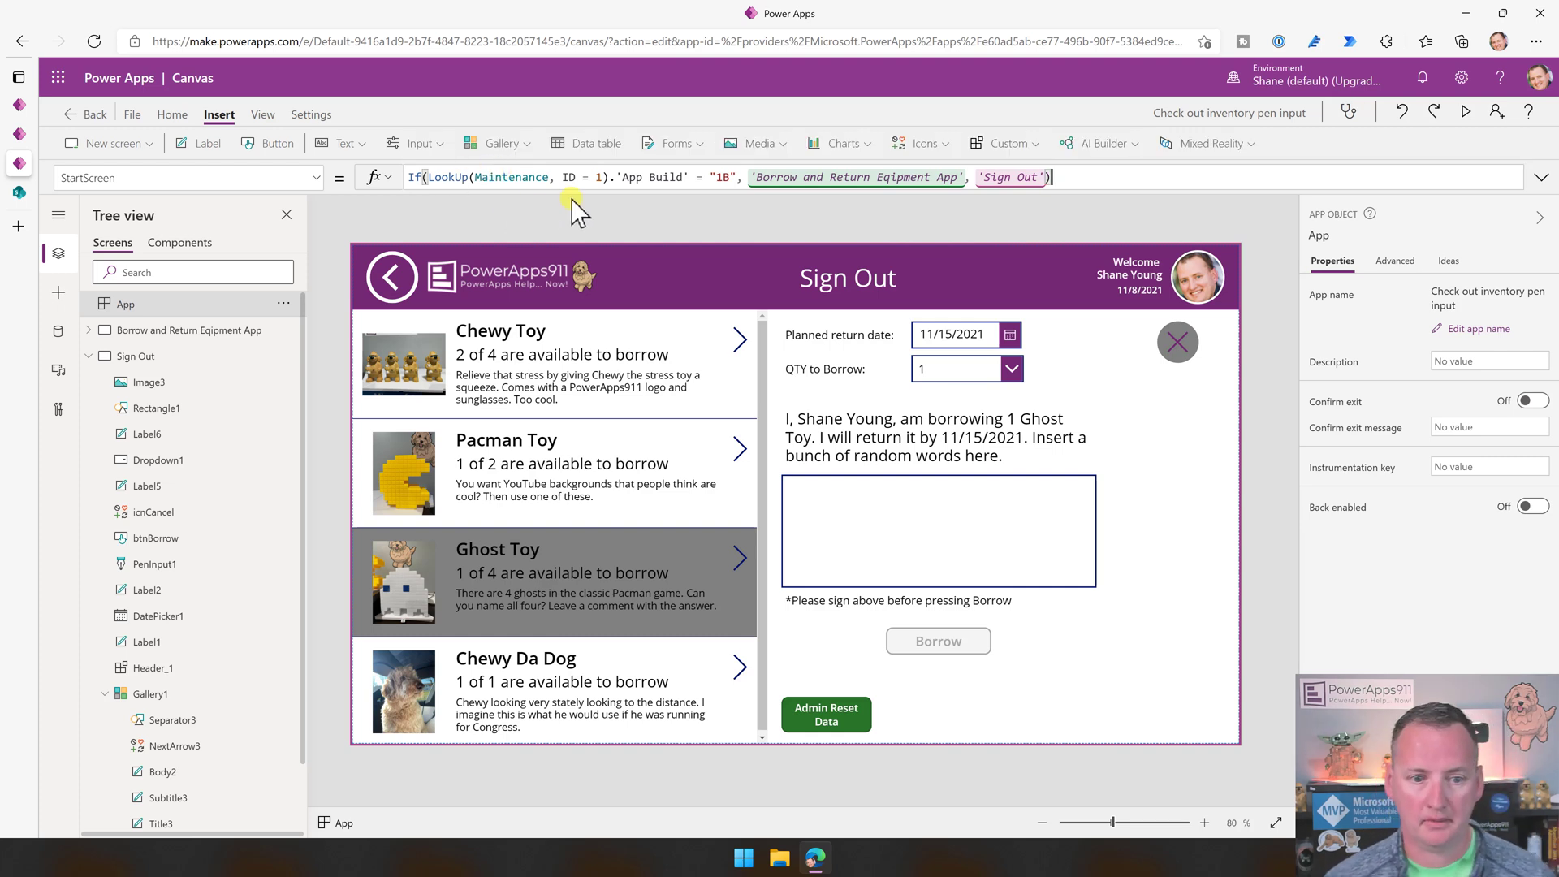
pyautogui.moveTo(196, 303)
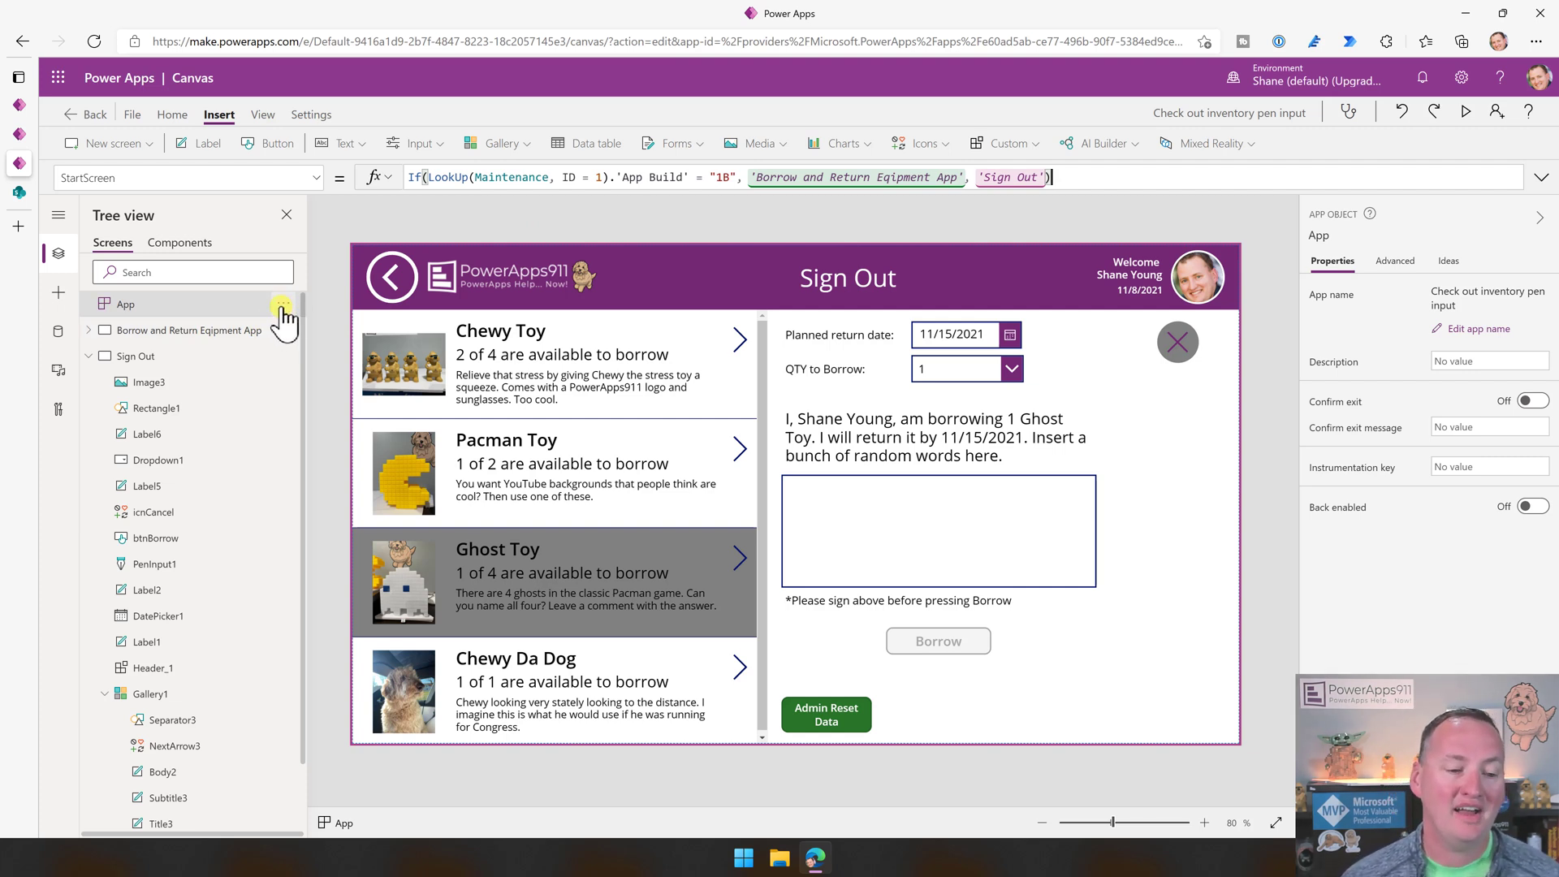
# Test Navigate to StartScreen from the App actions menu.
pyautogui.click(284, 306)
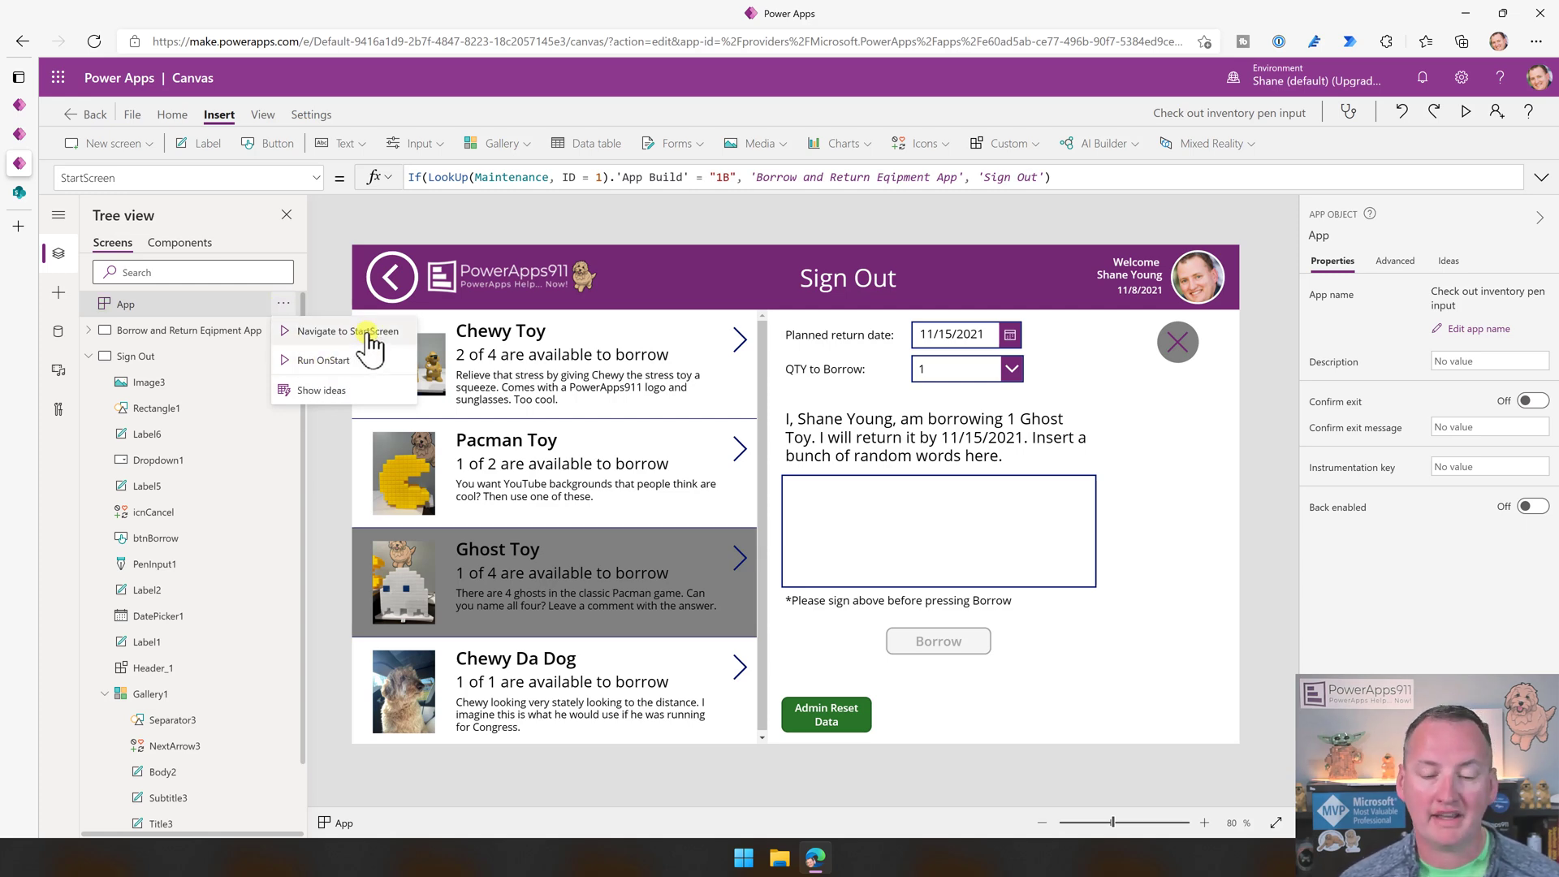
pyautogui.click(366, 333)
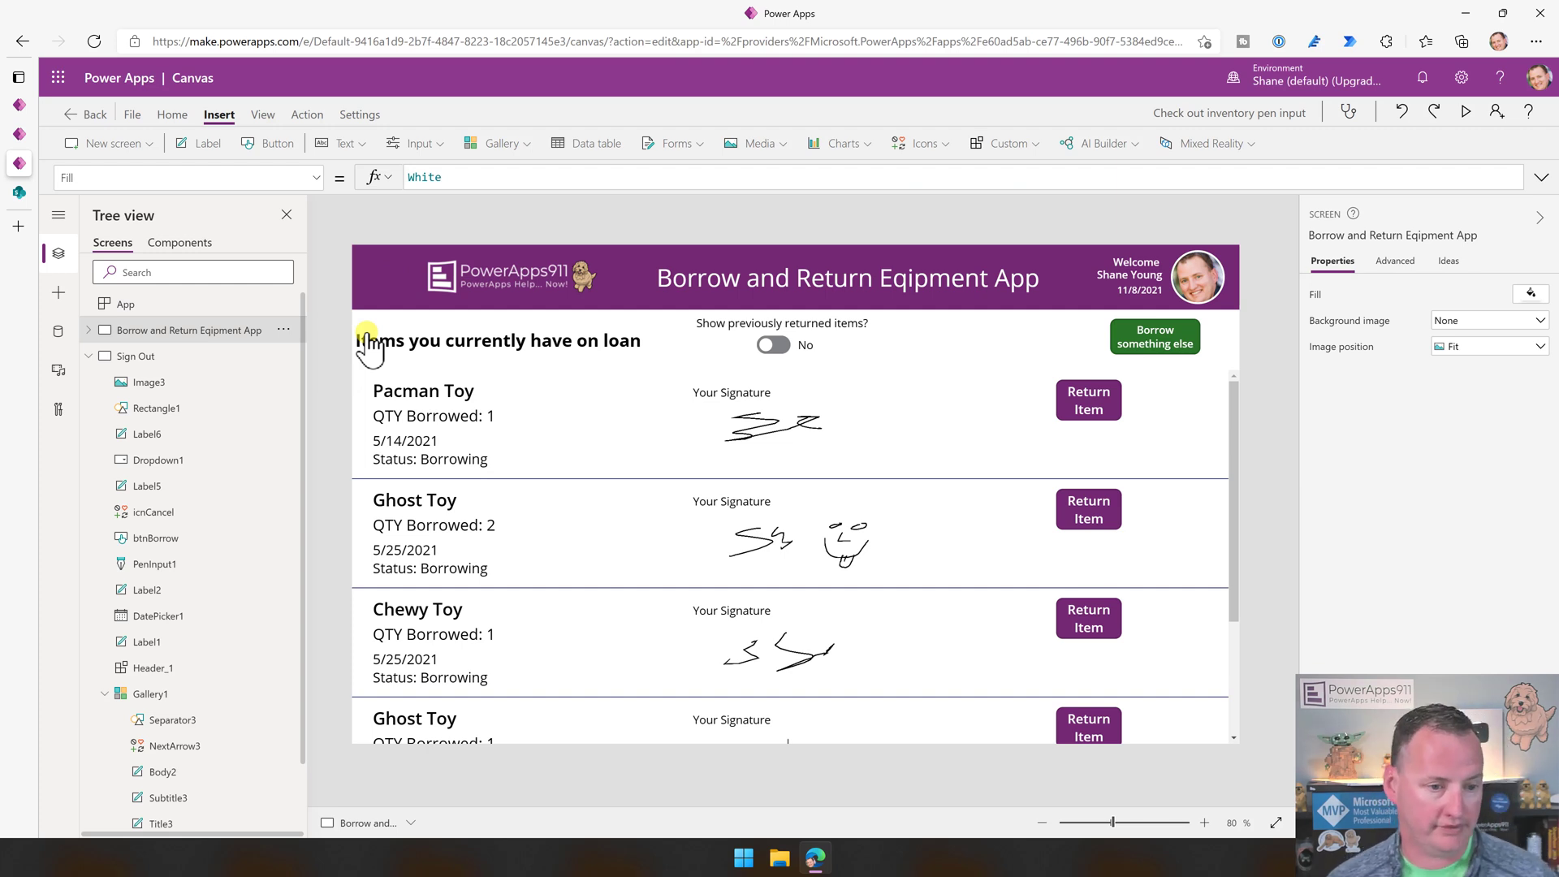
pyautogui.click(91, 357)
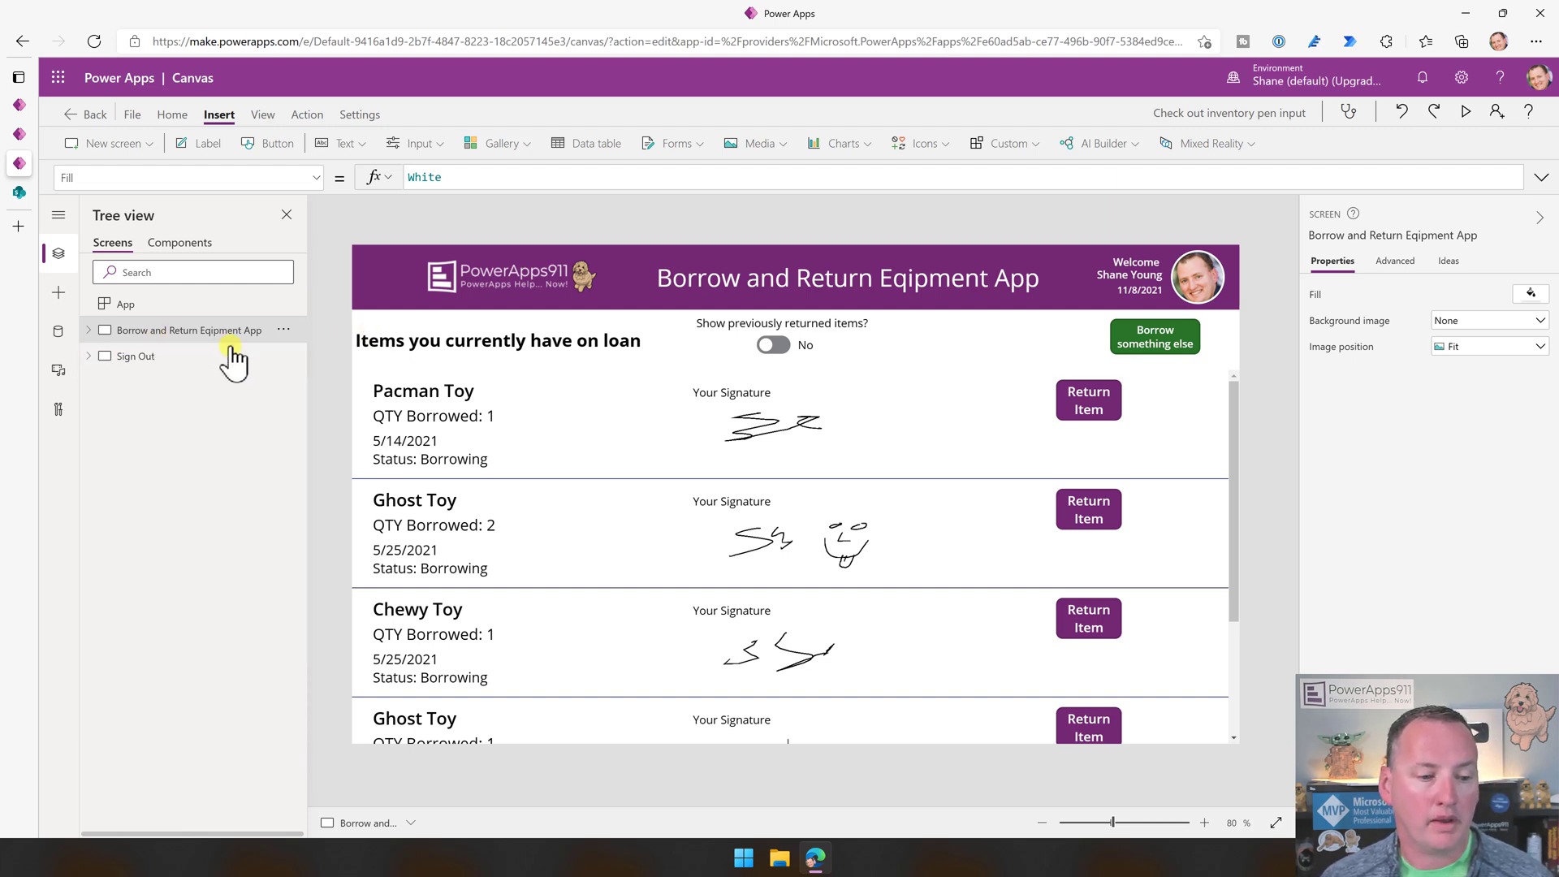
# Change the StartScreen build value from "1B" to "1b".
pyautogui.click(207, 304)
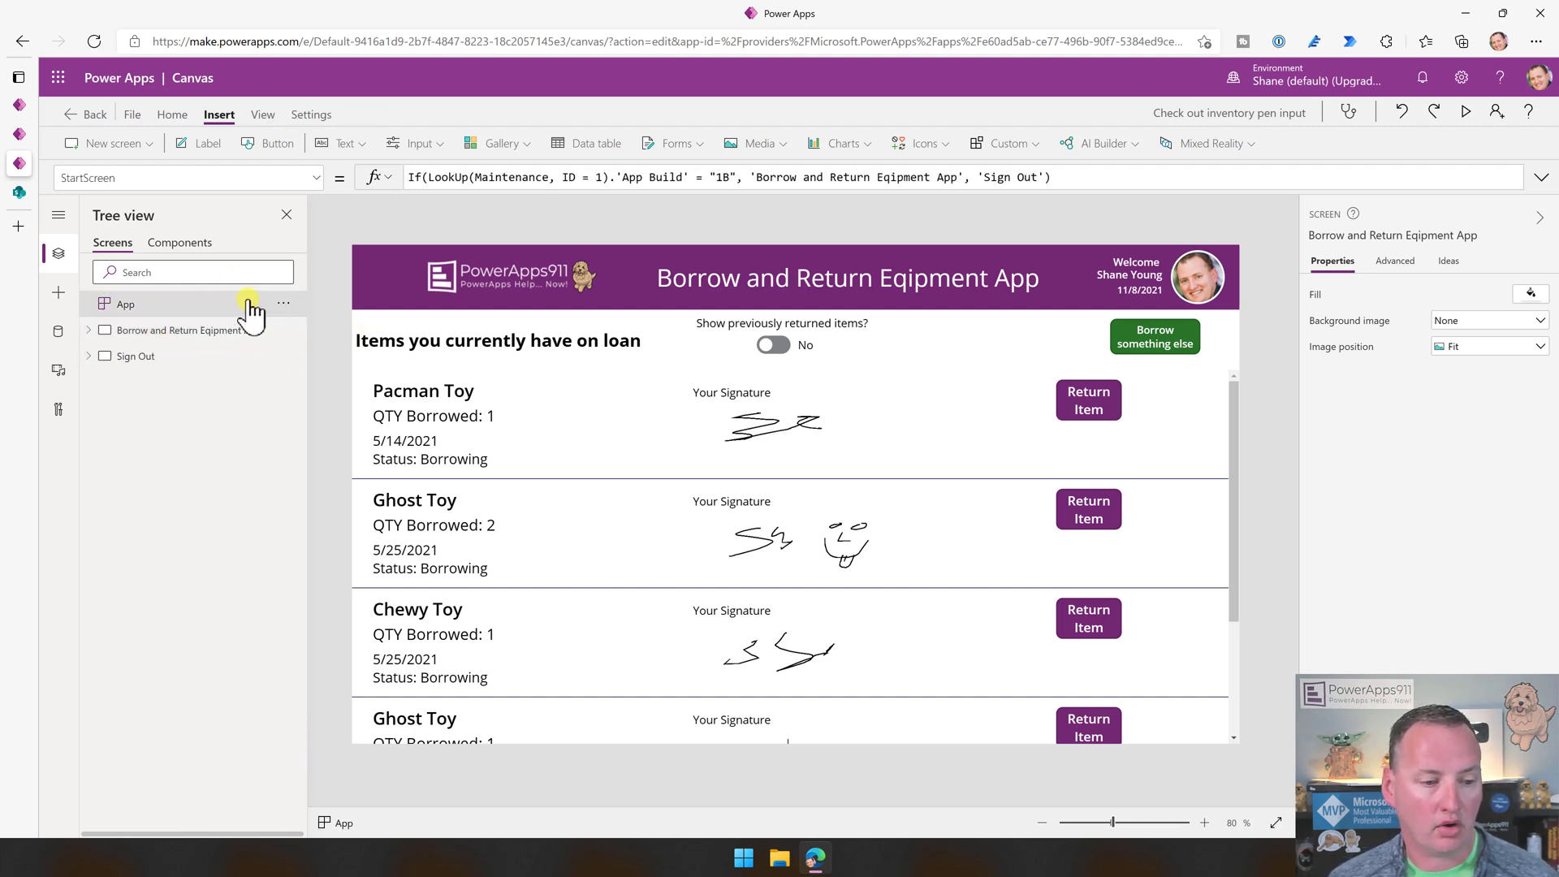
pyautogui.click(731, 179)
pyautogui.press('BackSpace')
pyautogui.write('b')
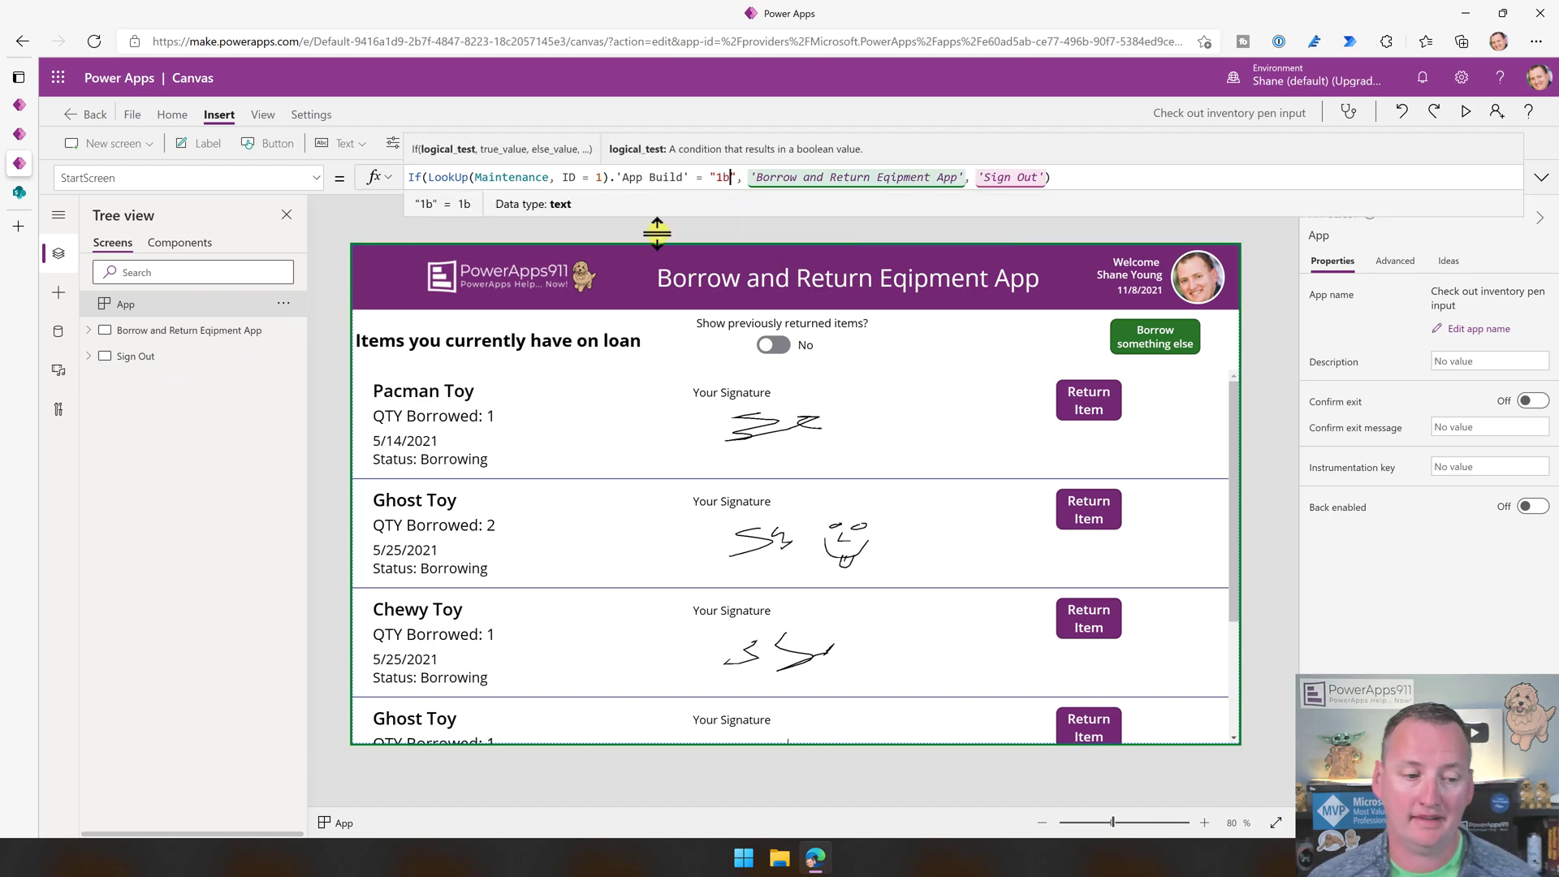
# Retest StartScreen navigation and preview the build check evaluating to false.
pyautogui.click(282, 305)
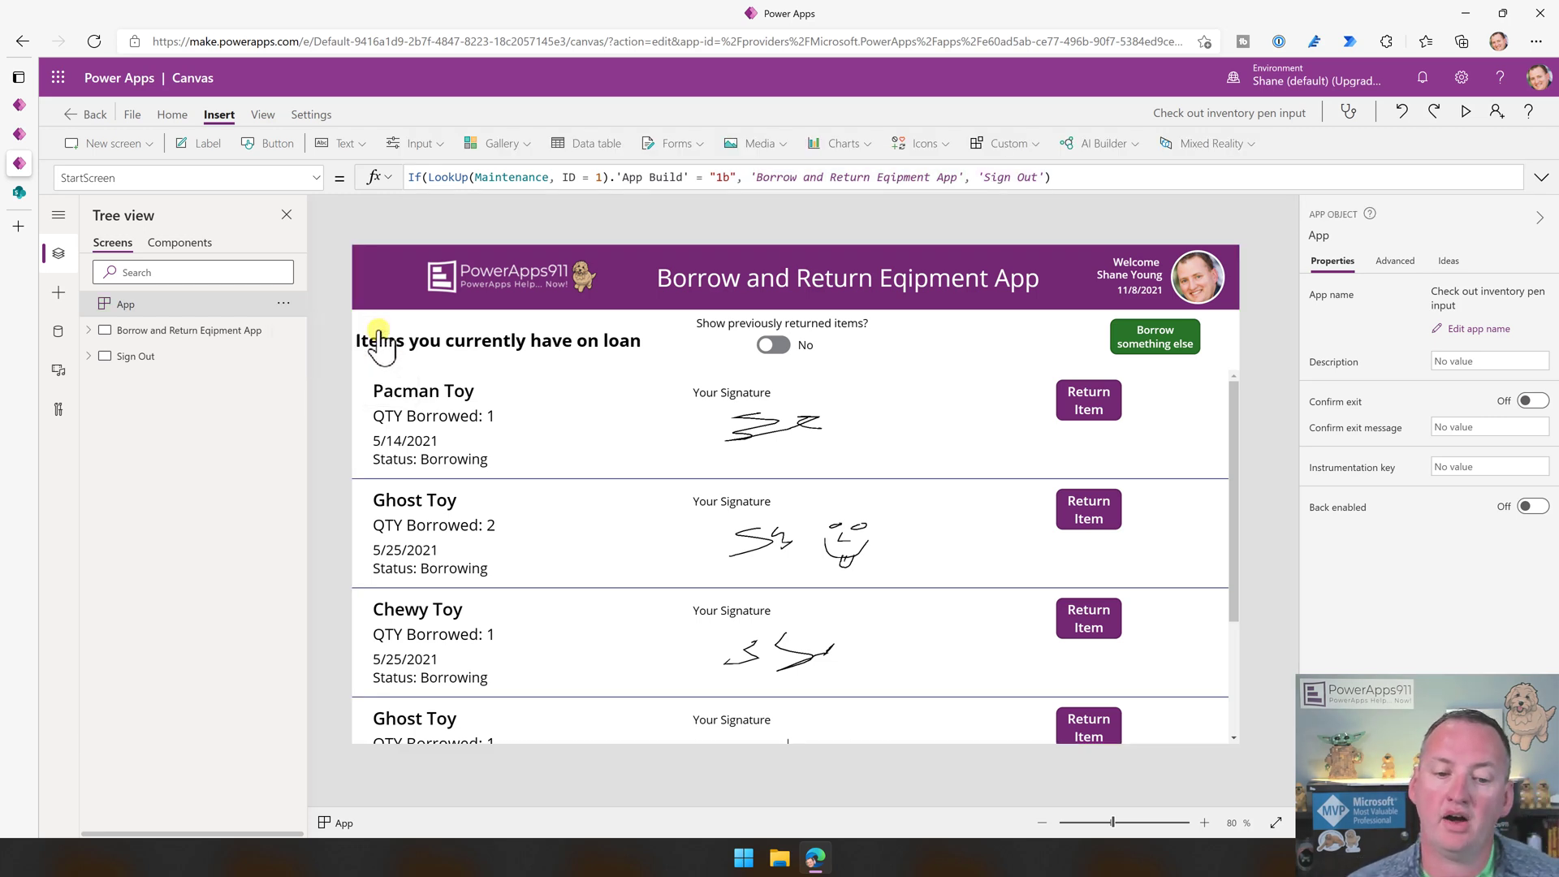
pyautogui.click(346, 332)
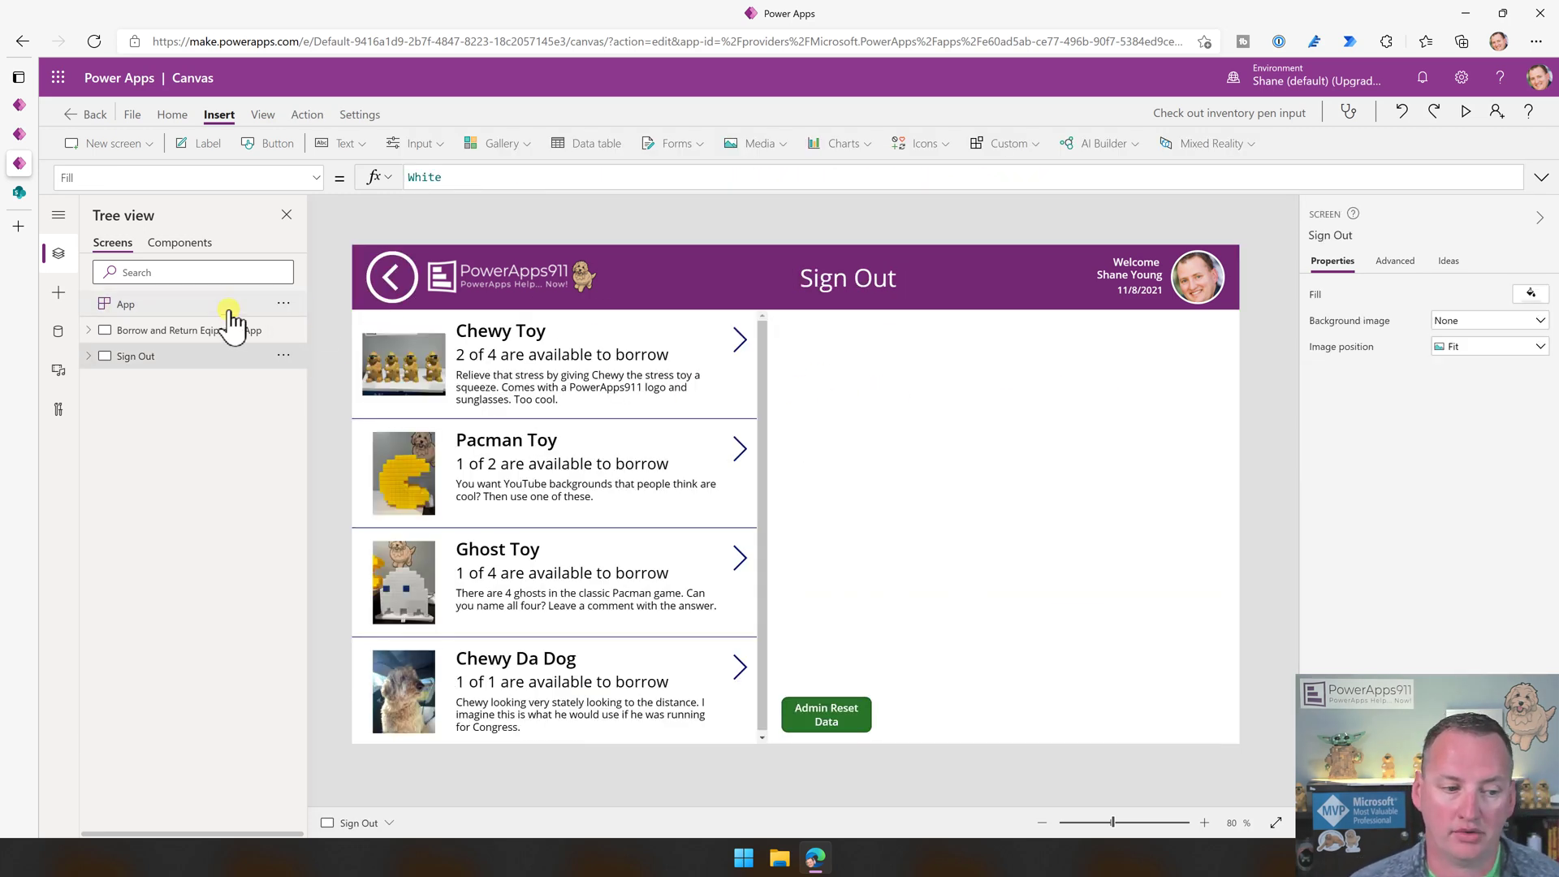
pyautogui.click(125, 305)
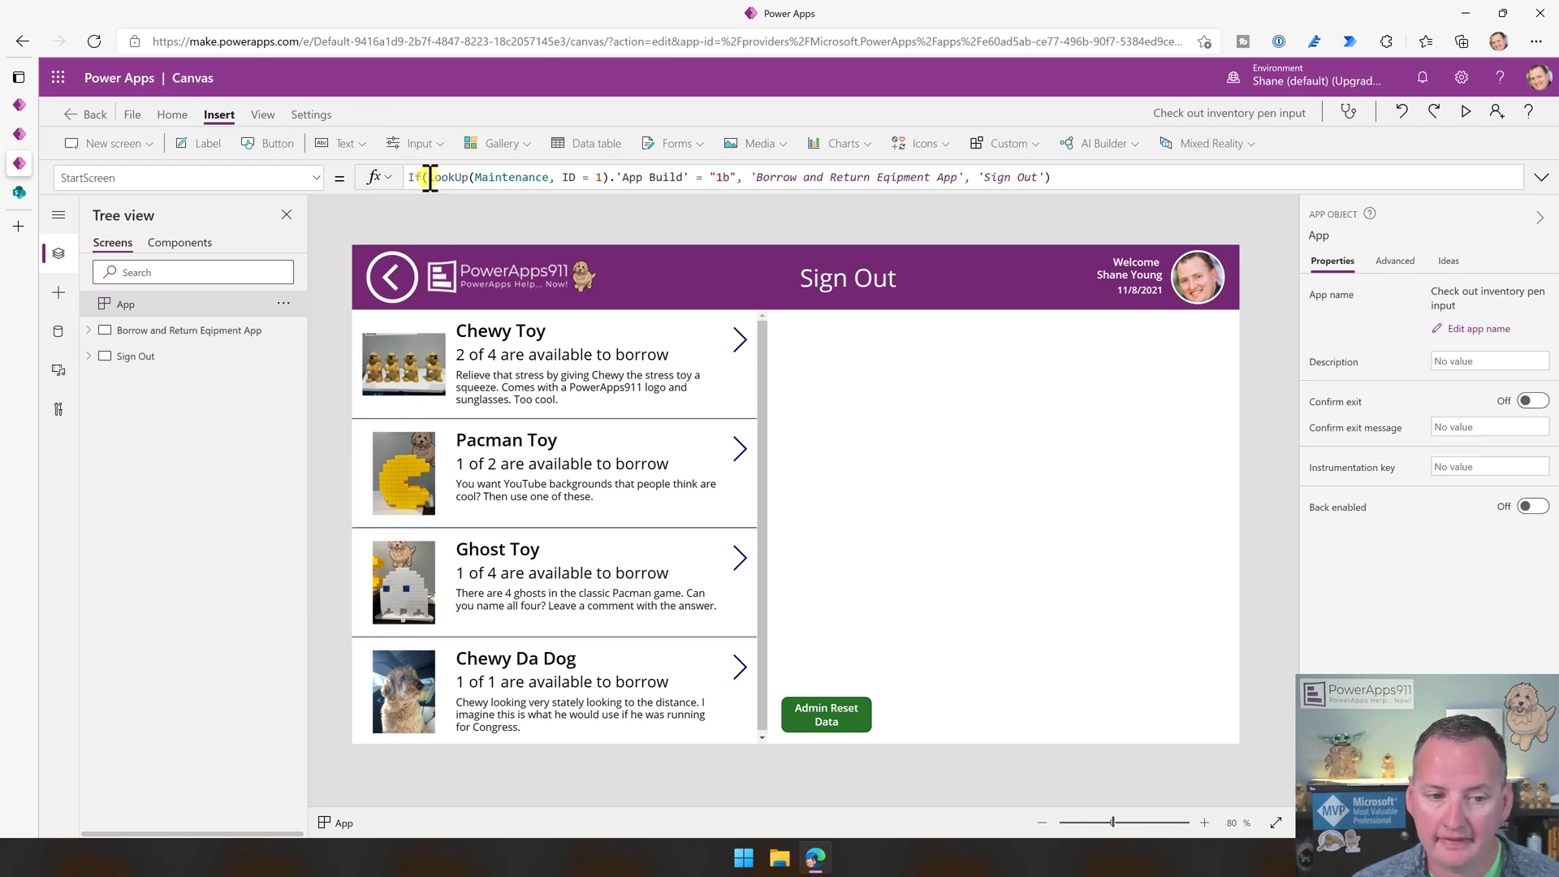
pyautogui.moveTo(429, 178); pyautogui.dragTo(735, 178)
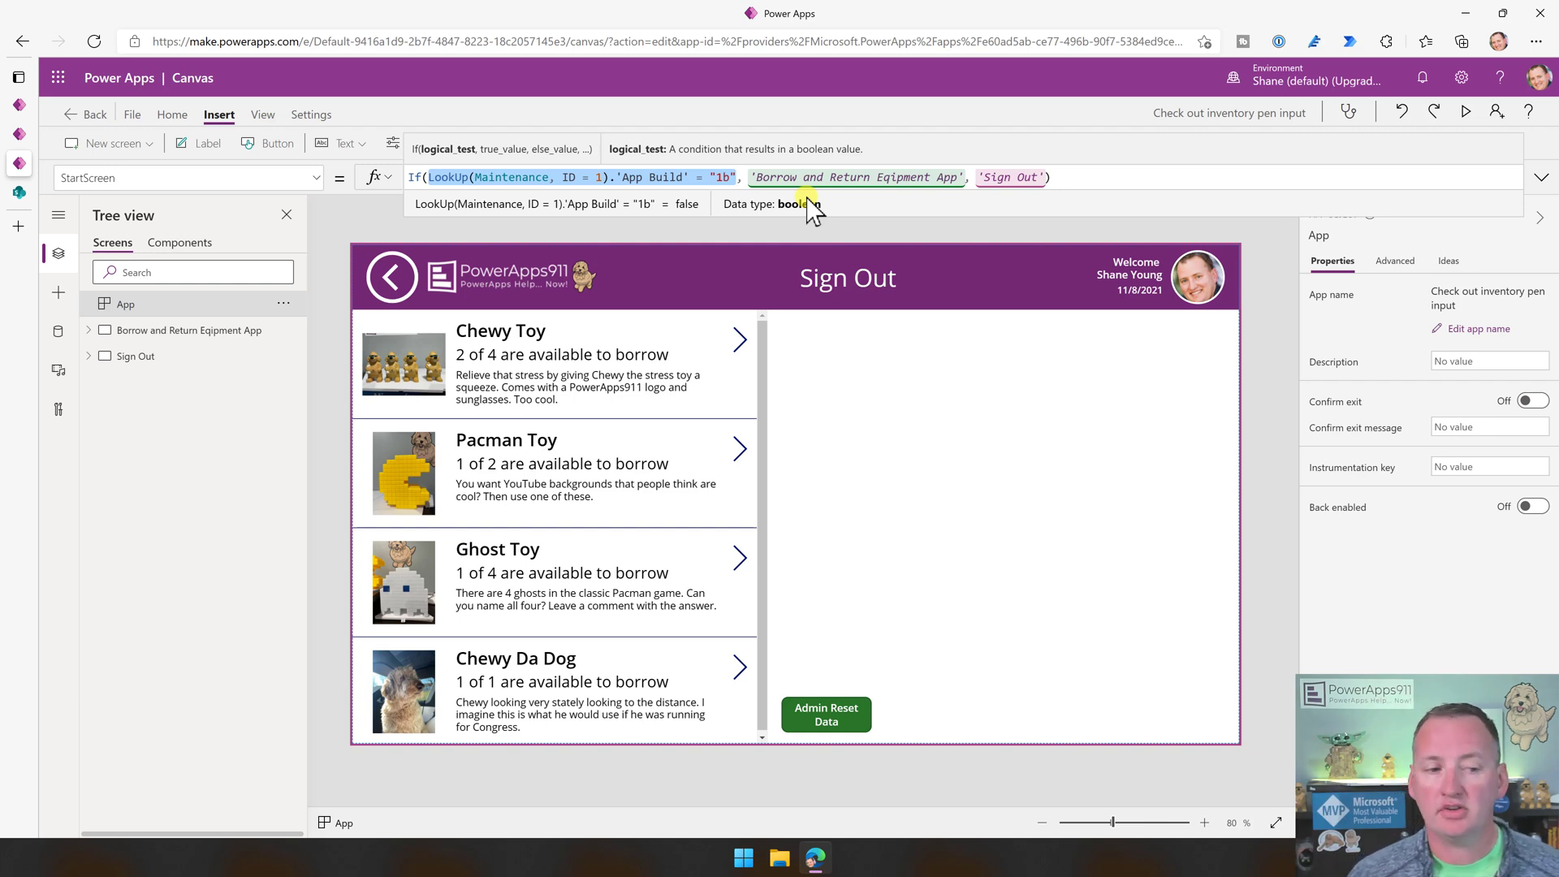
# Add a blank screen and name it Maintain.
pyautogui.click(113, 143)
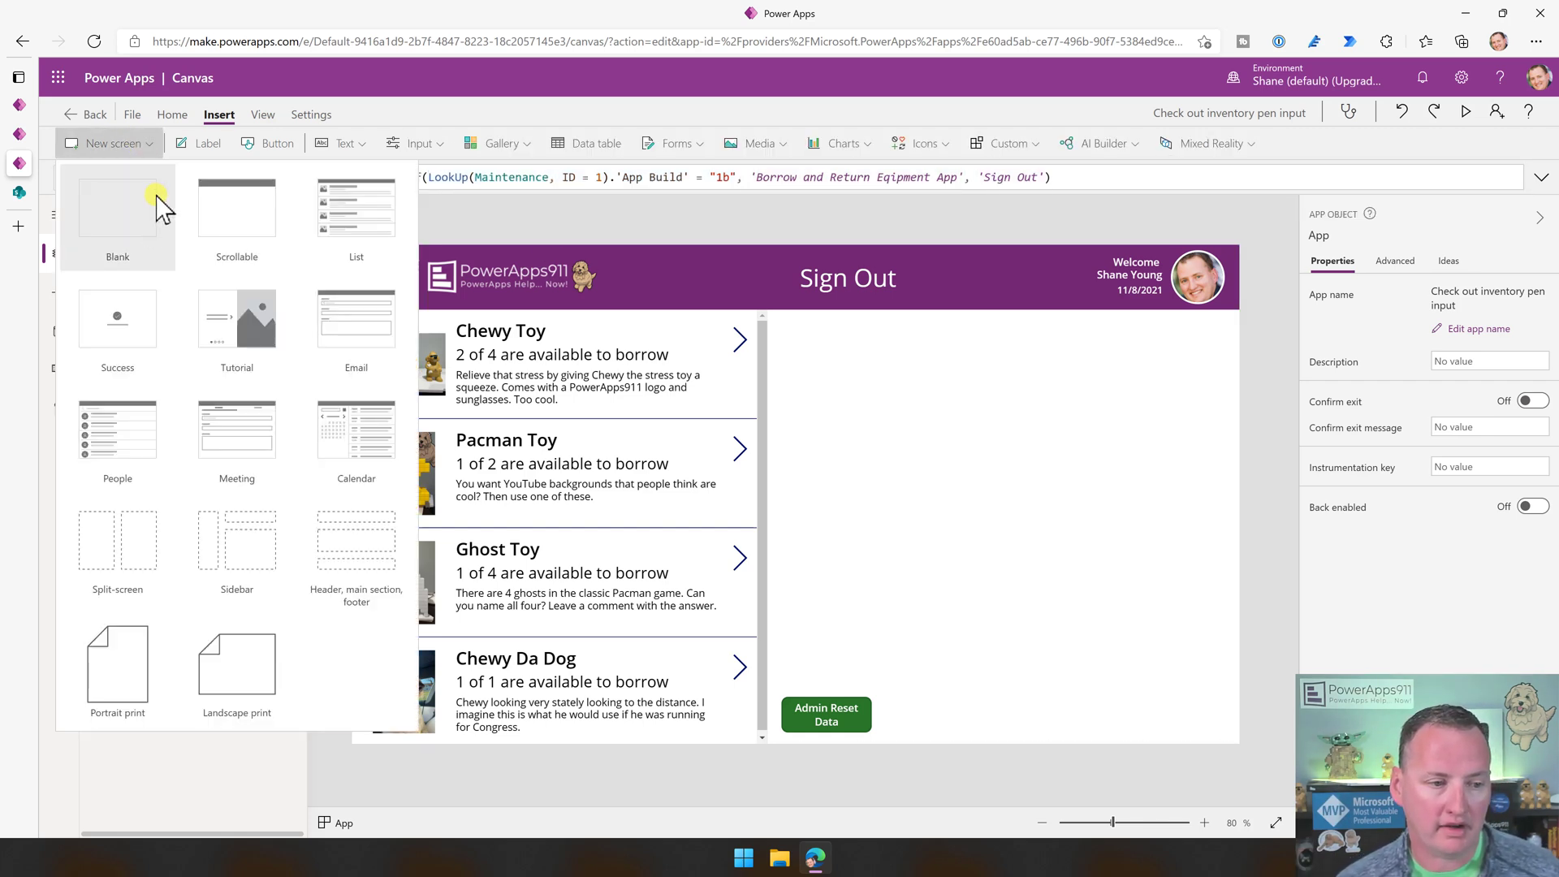
pyautogui.click(137, 273)
pyautogui.doubleClick(138, 382)
pyautogui.write('Maintenance')
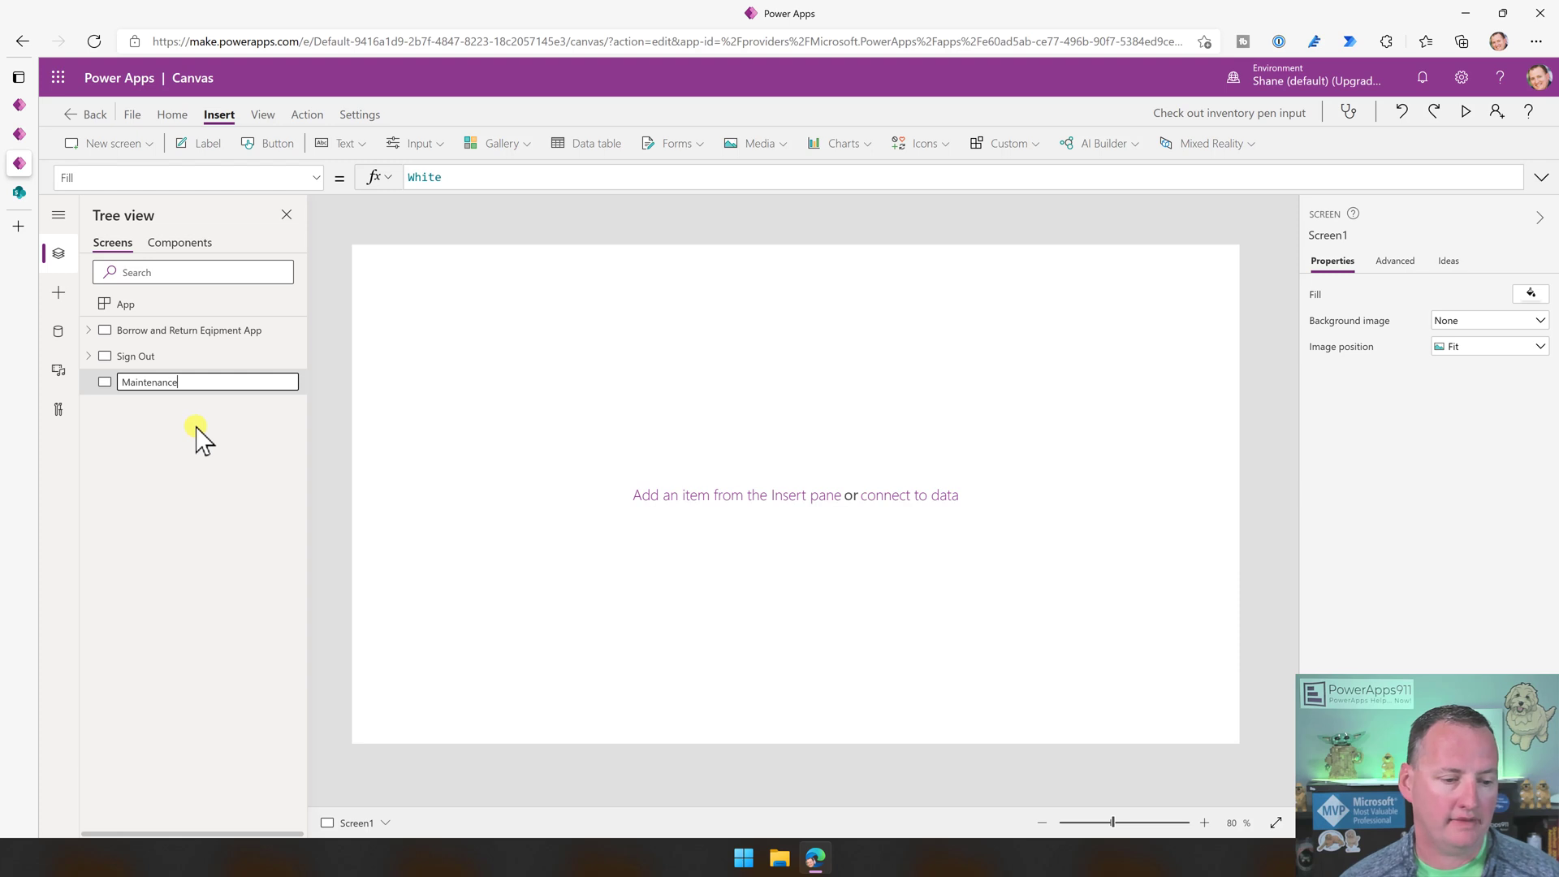
pyautogui.press('Return')
pyautogui.click(935, 512)
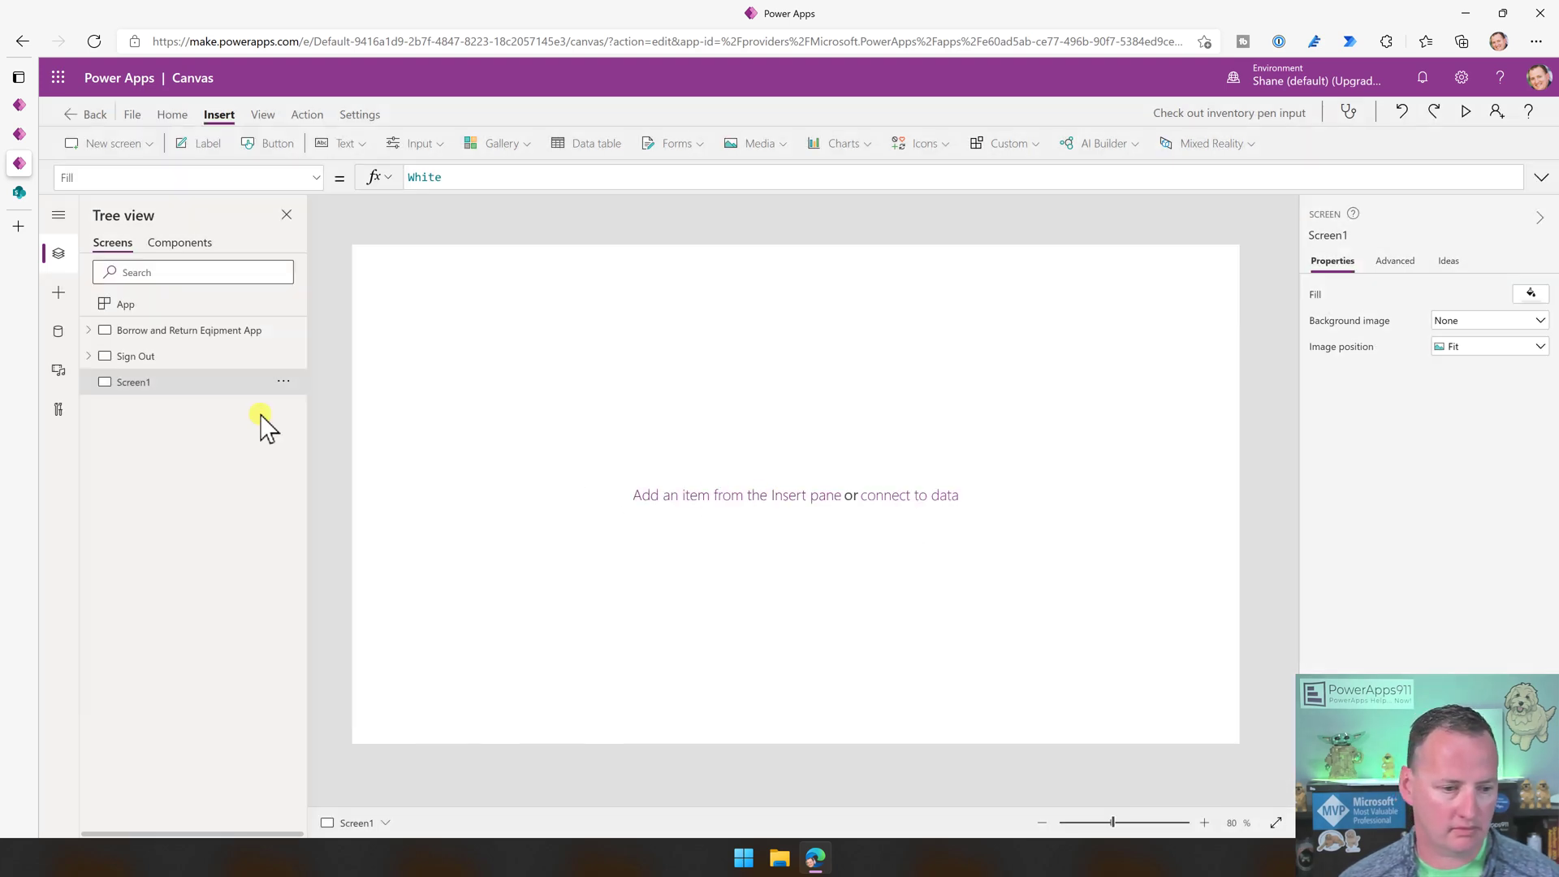
pyautogui.doubleClick(138, 383)
pyautogui.write('Maintain')
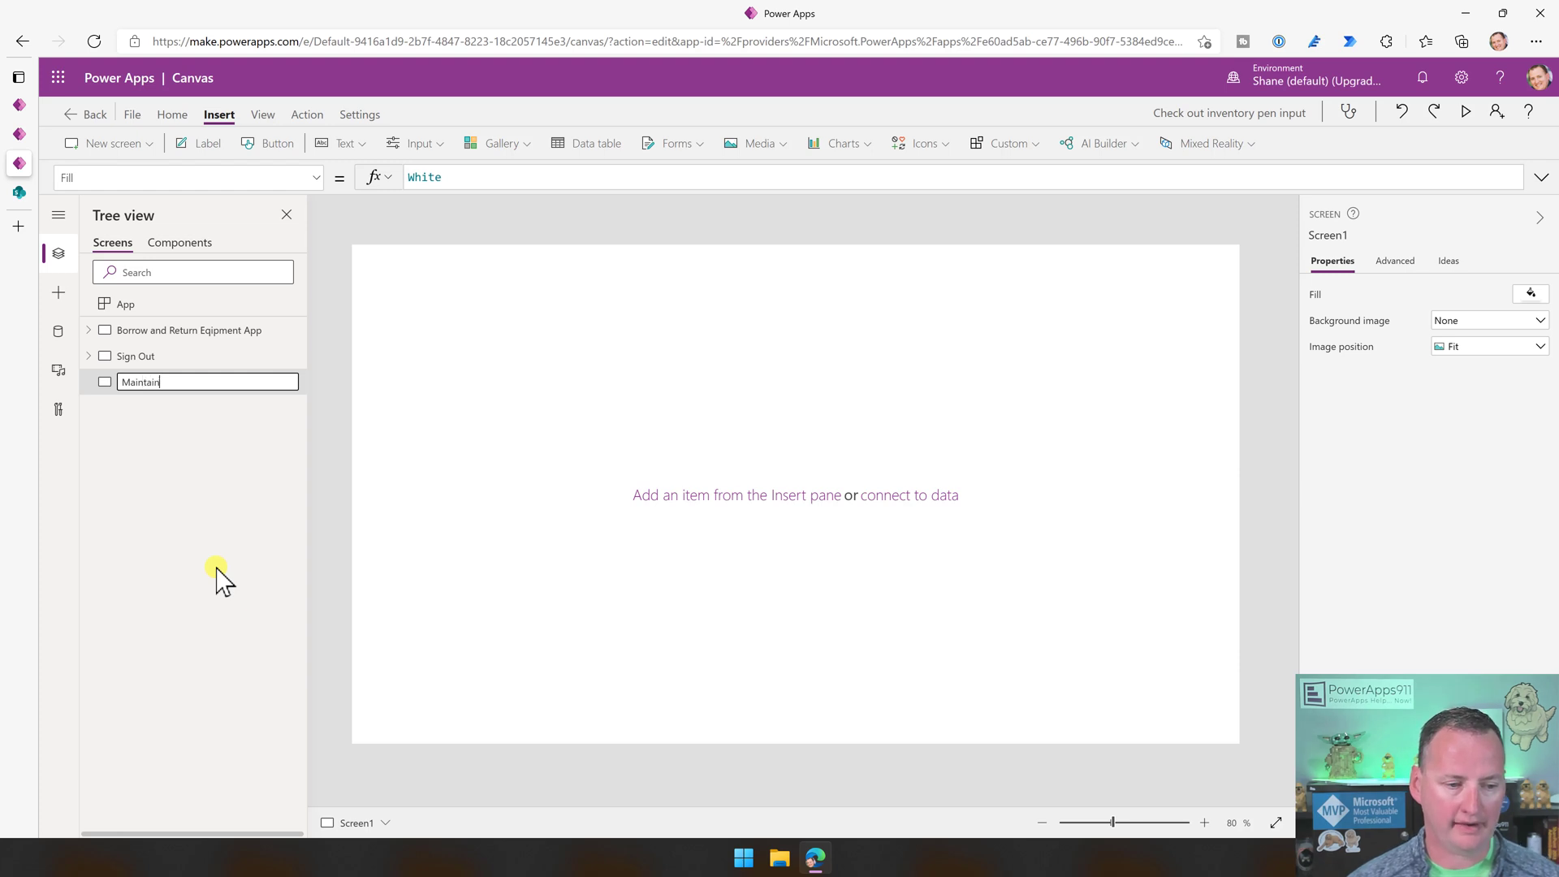
pyautogui.press('Return')
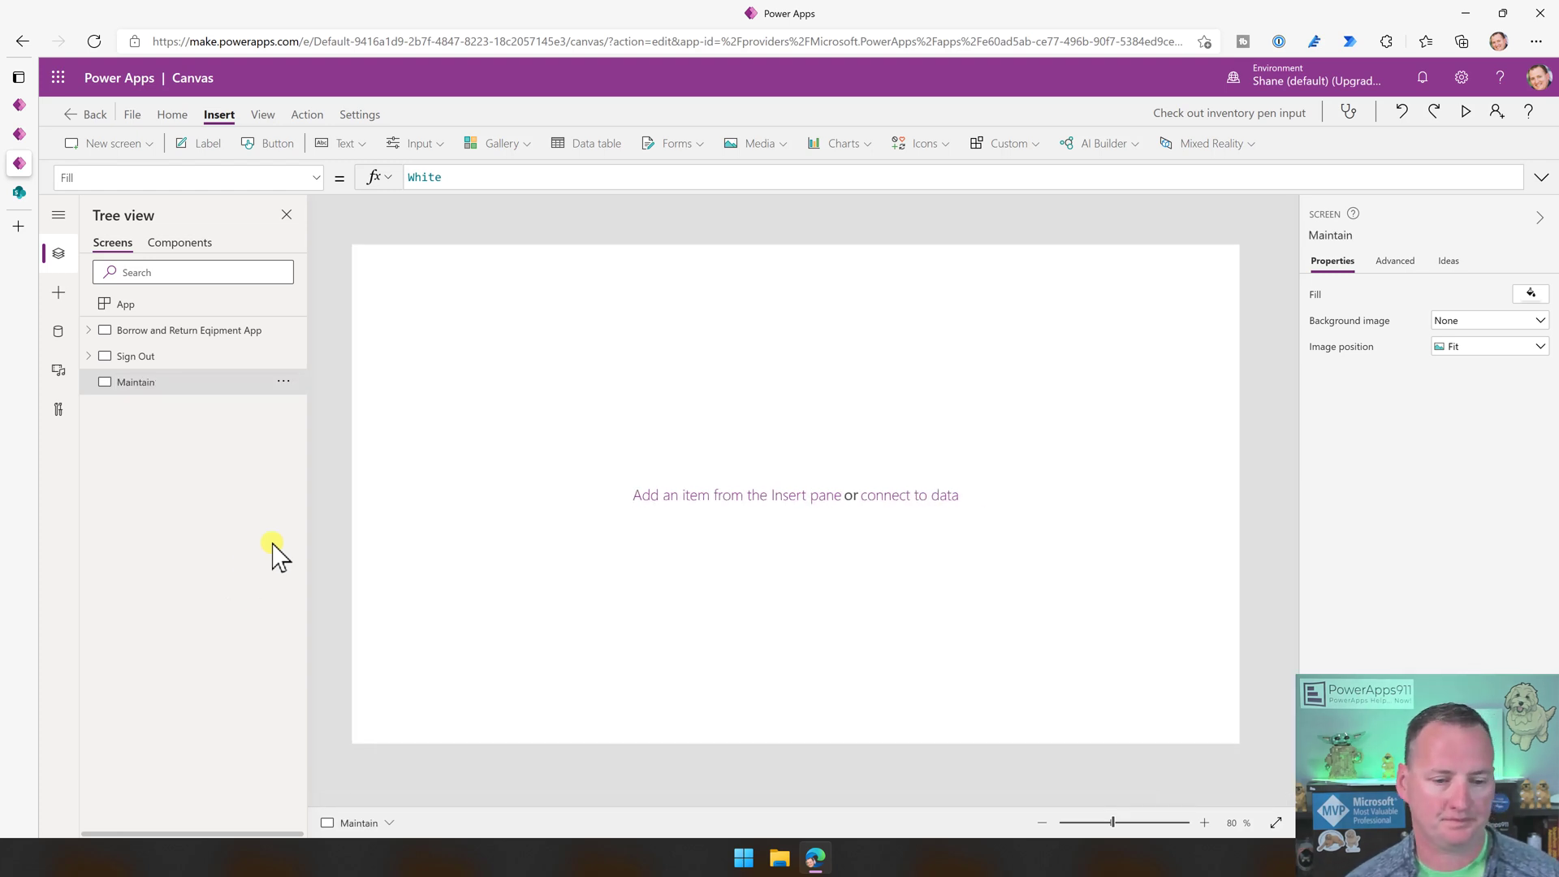
# Add a large HTML text box near the top showing LookUp(Maintenance, ID = 1).AppMessage.
pyautogui.click(419, 144)
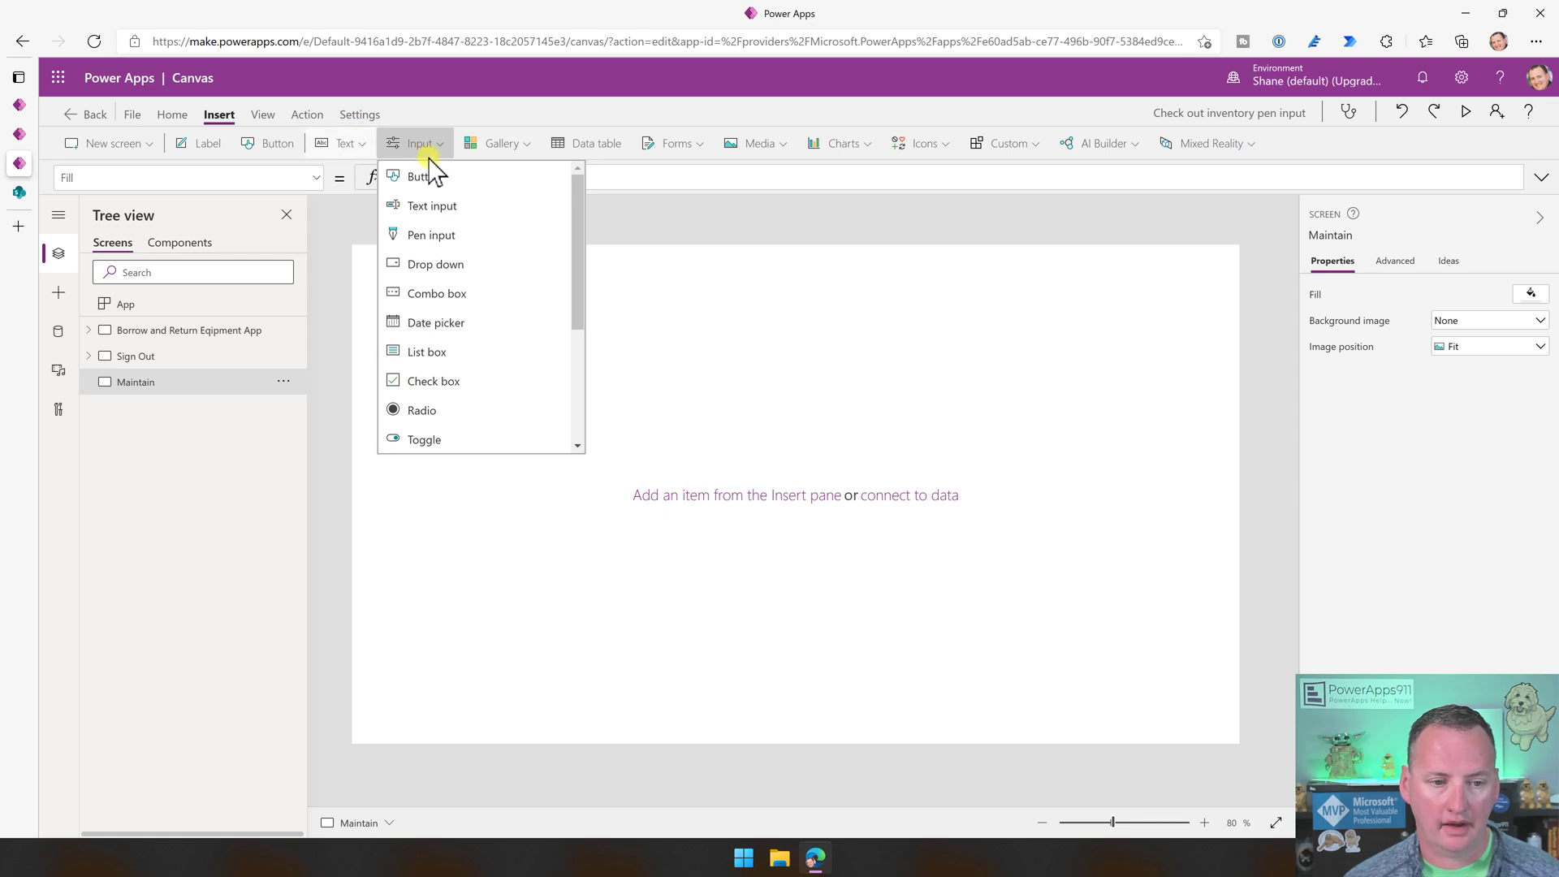
pyautogui.click(347, 145)
pyautogui.click(359, 234)
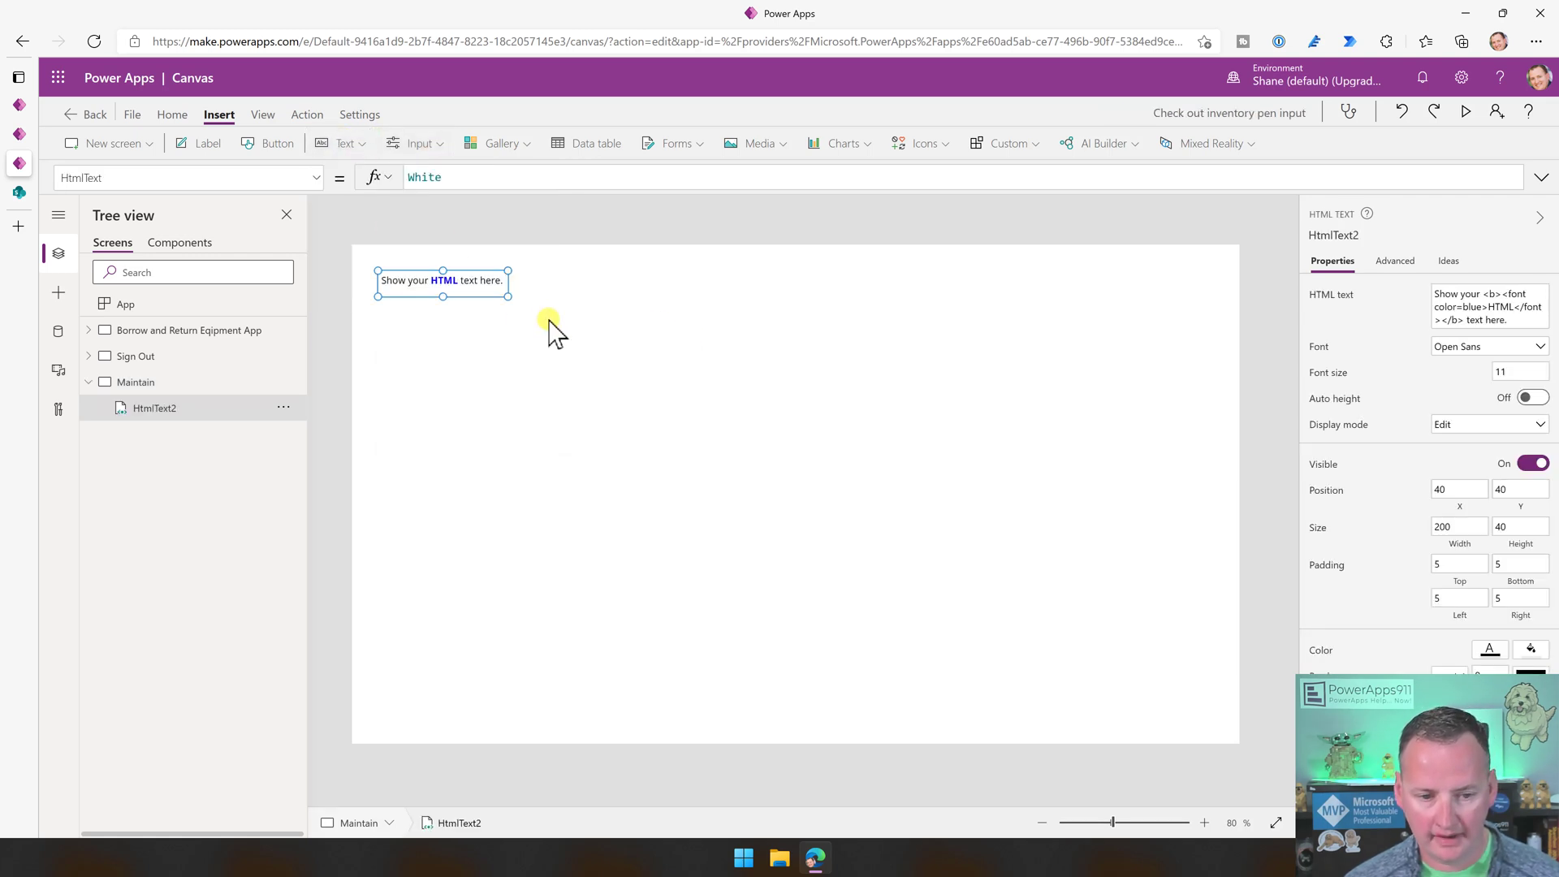
pyautogui.moveTo(509, 300); pyautogui.dragTo(685, 407)
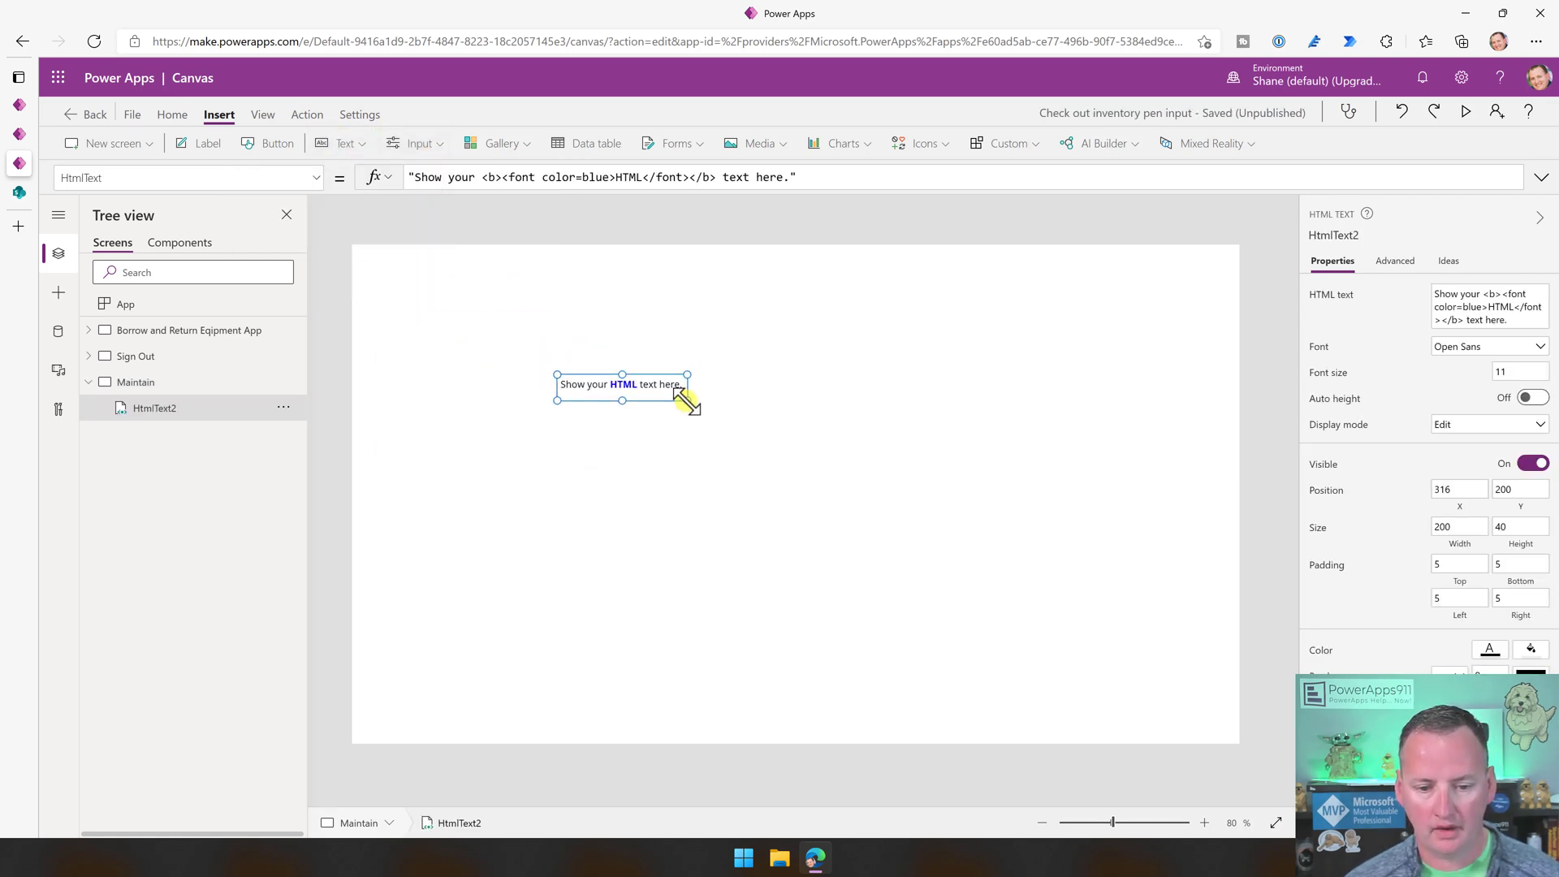
pyautogui.moveTo(688, 402); pyautogui.dragTo(955, 575)
pyautogui.moveTo(799, 177); pyautogui.dragTo(189, 180)
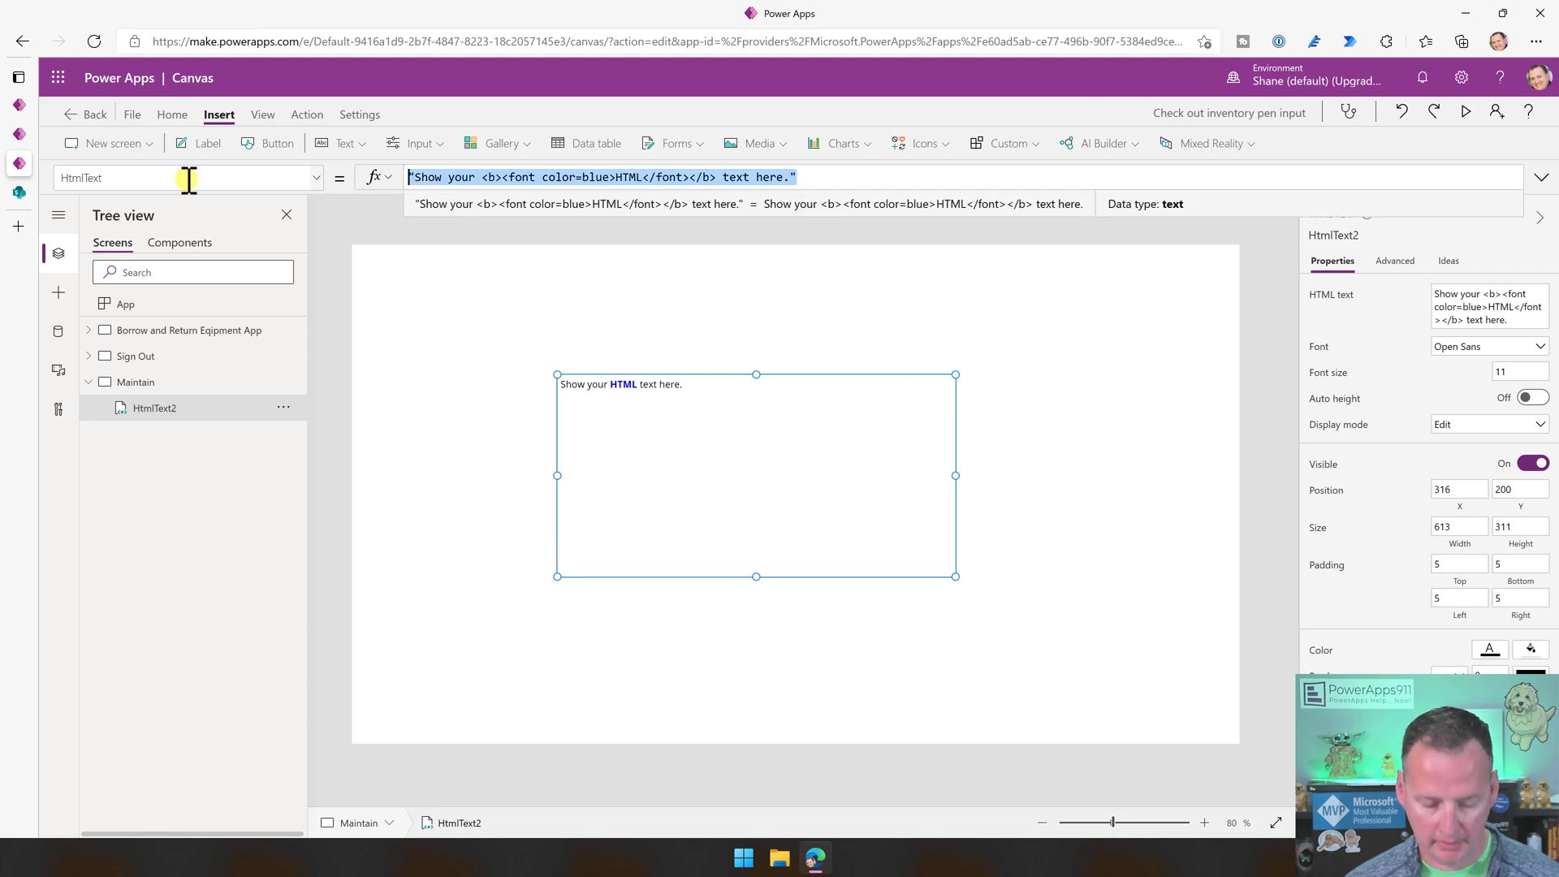
pyautogui.write('LookUp(Maintenance, ID = 1).AppMessage')
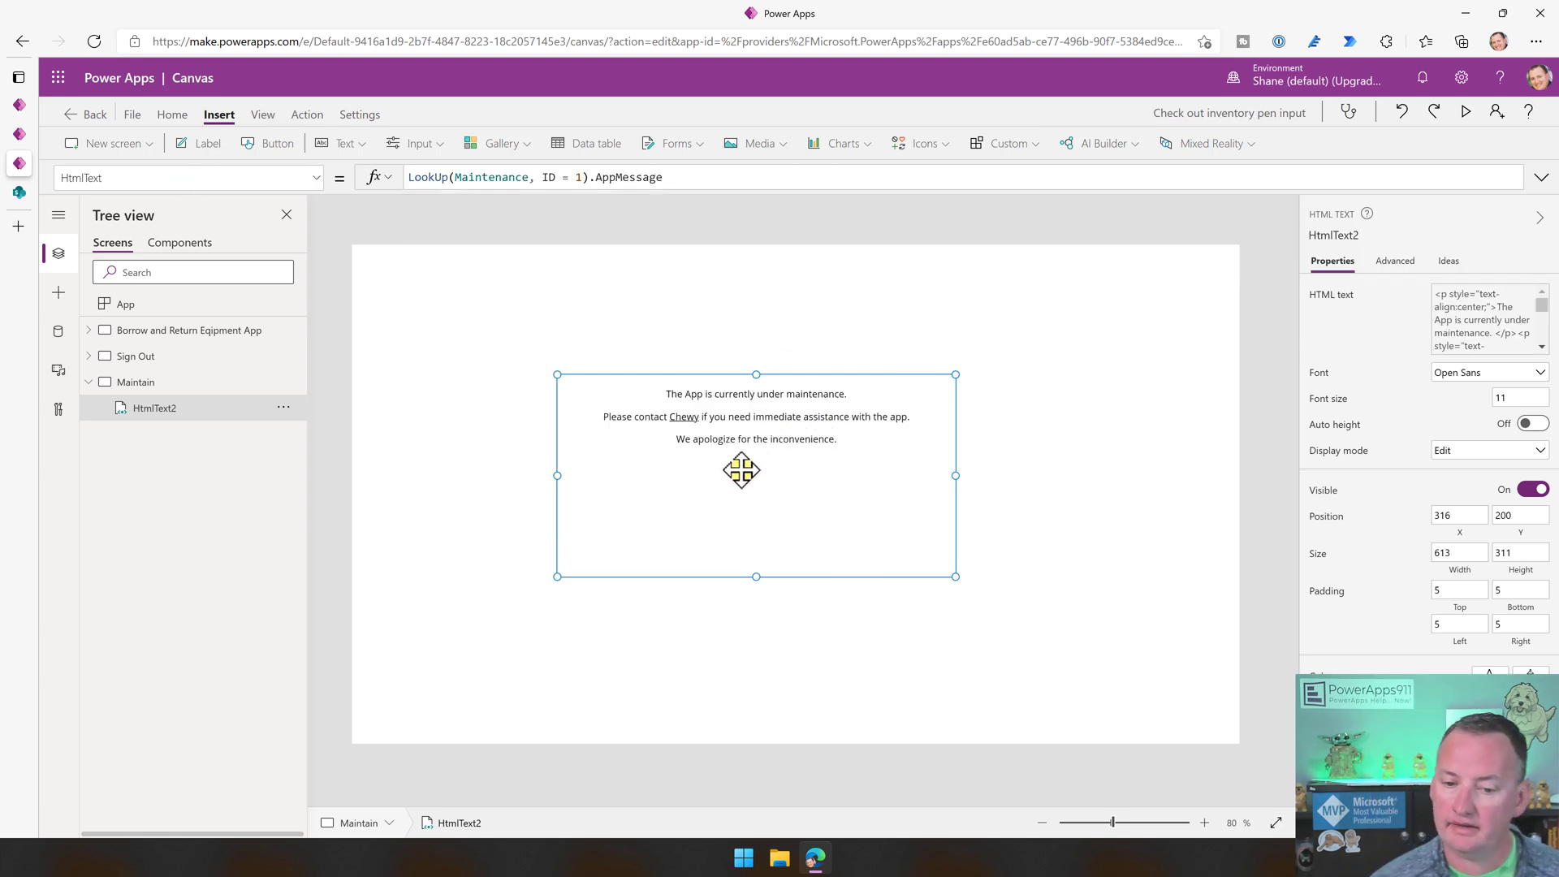
pyautogui.moveTo(746, 456); pyautogui.dragTo(808, 365)
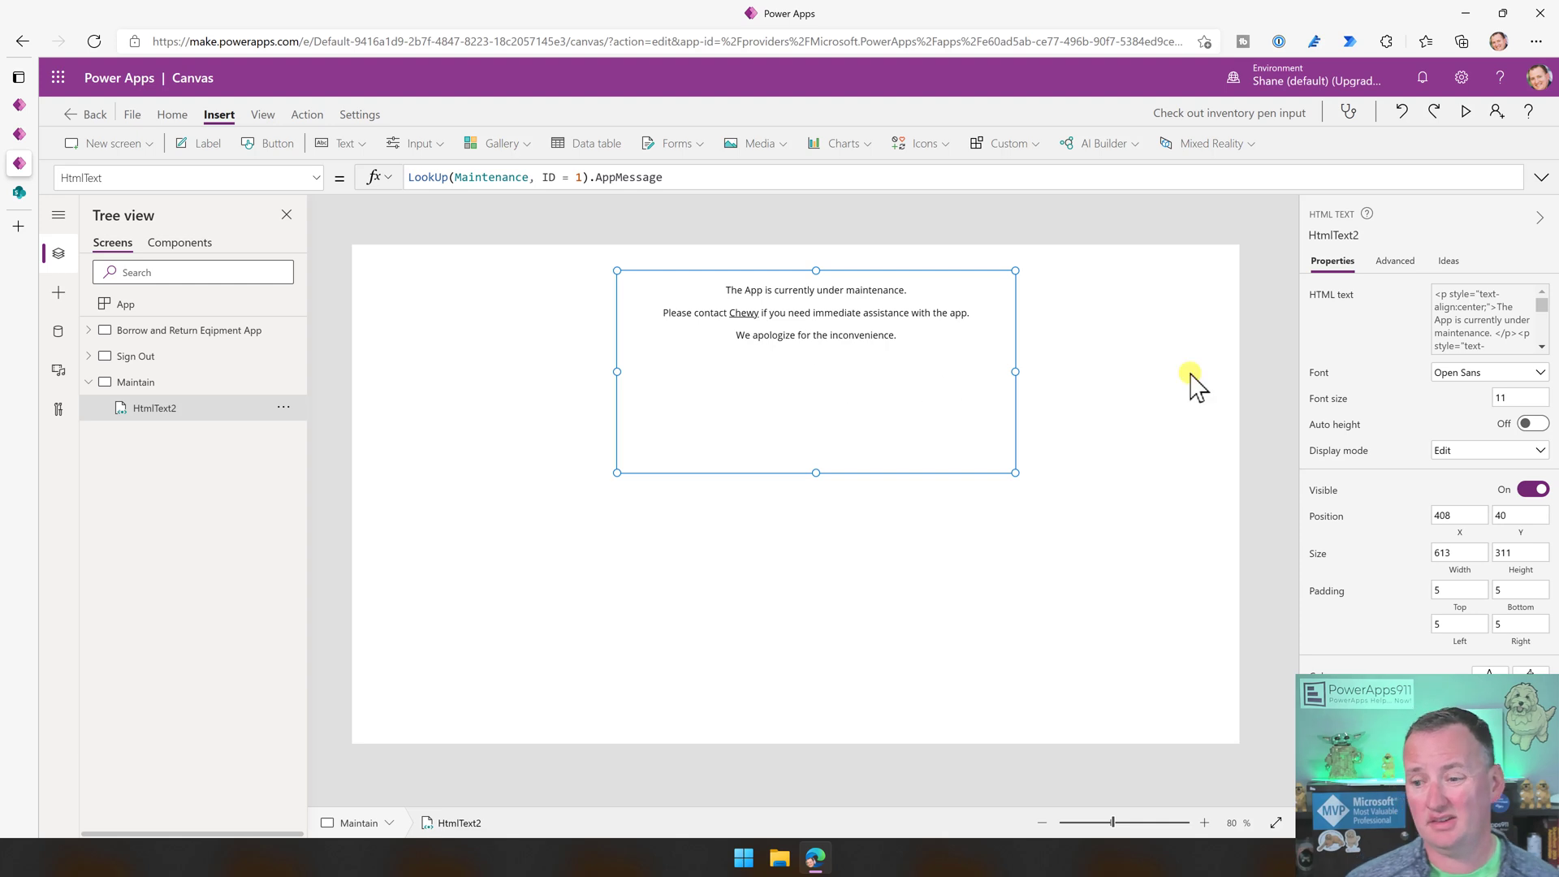
# Set the Maintain screen's background image to the under-construction photo.
pyautogui.click(987, 603)
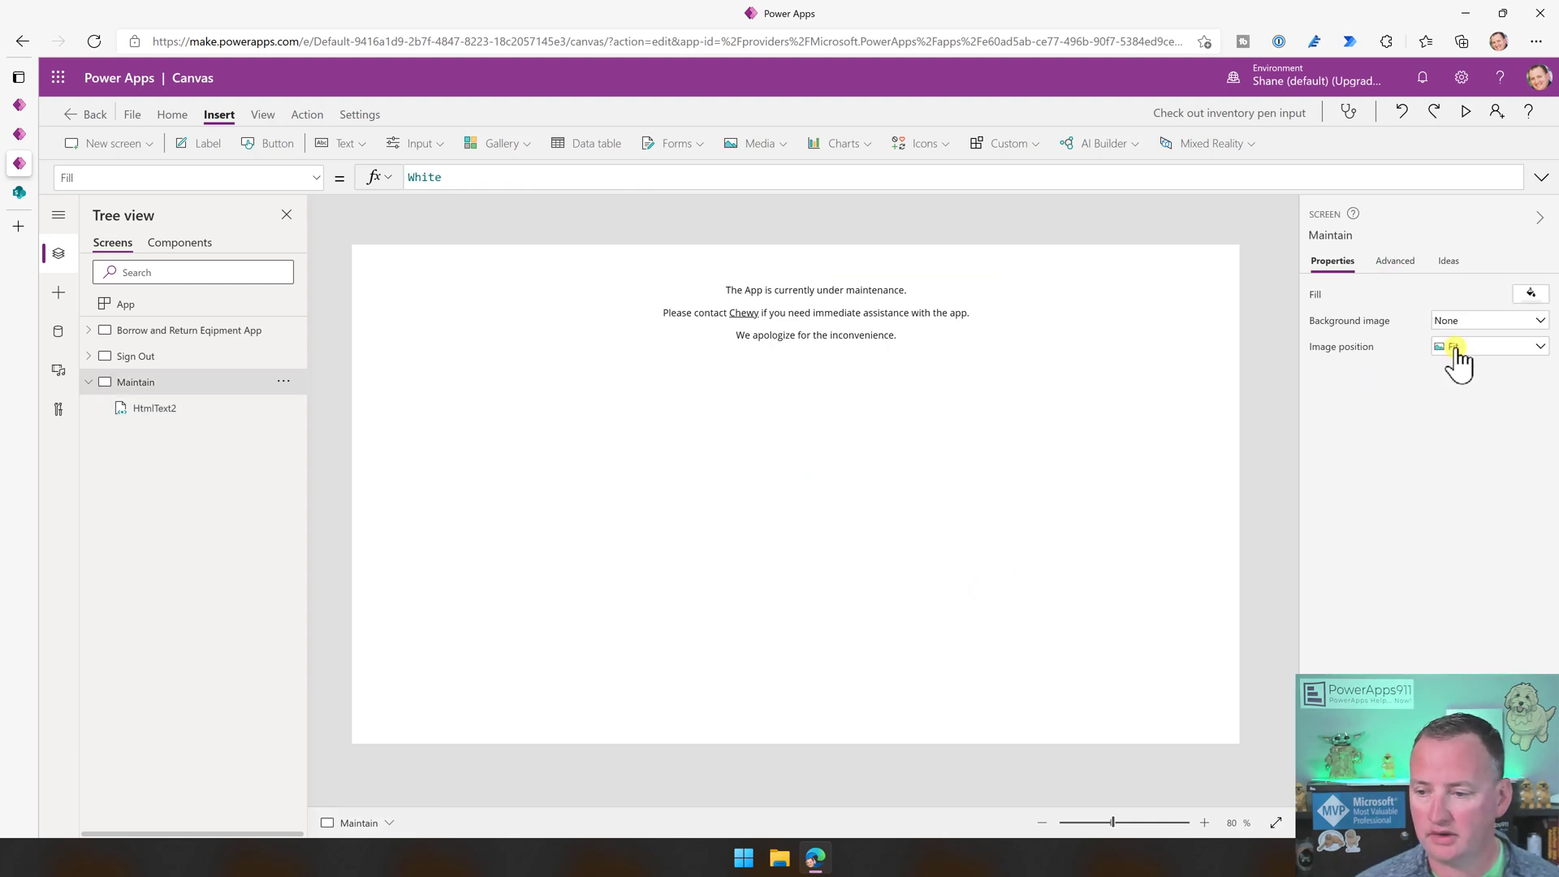
pyautogui.click(1498, 321)
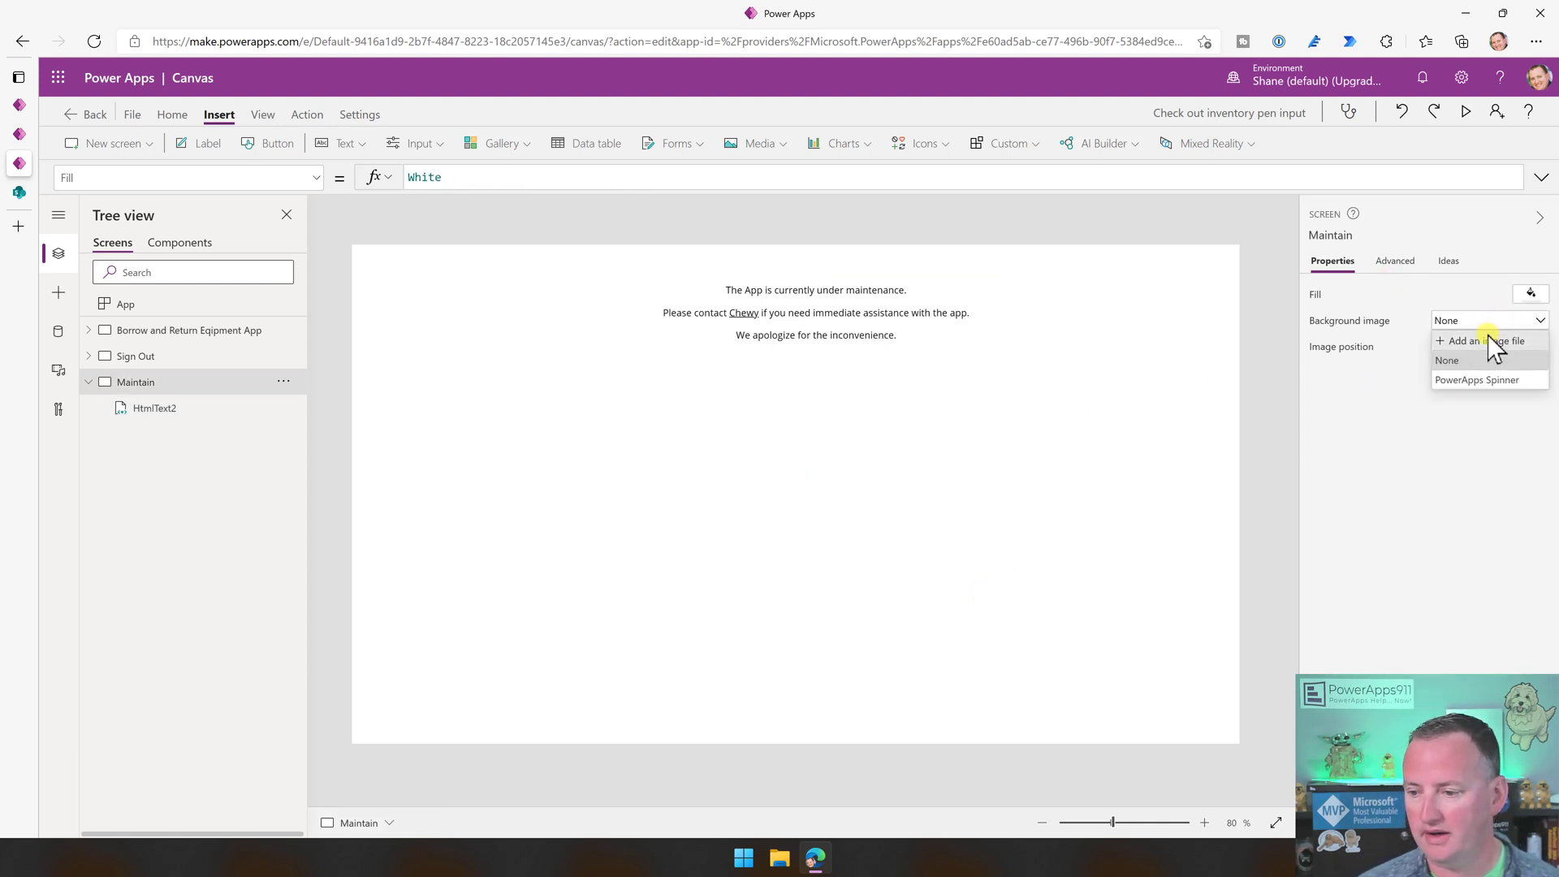
pyautogui.click(1487, 340)
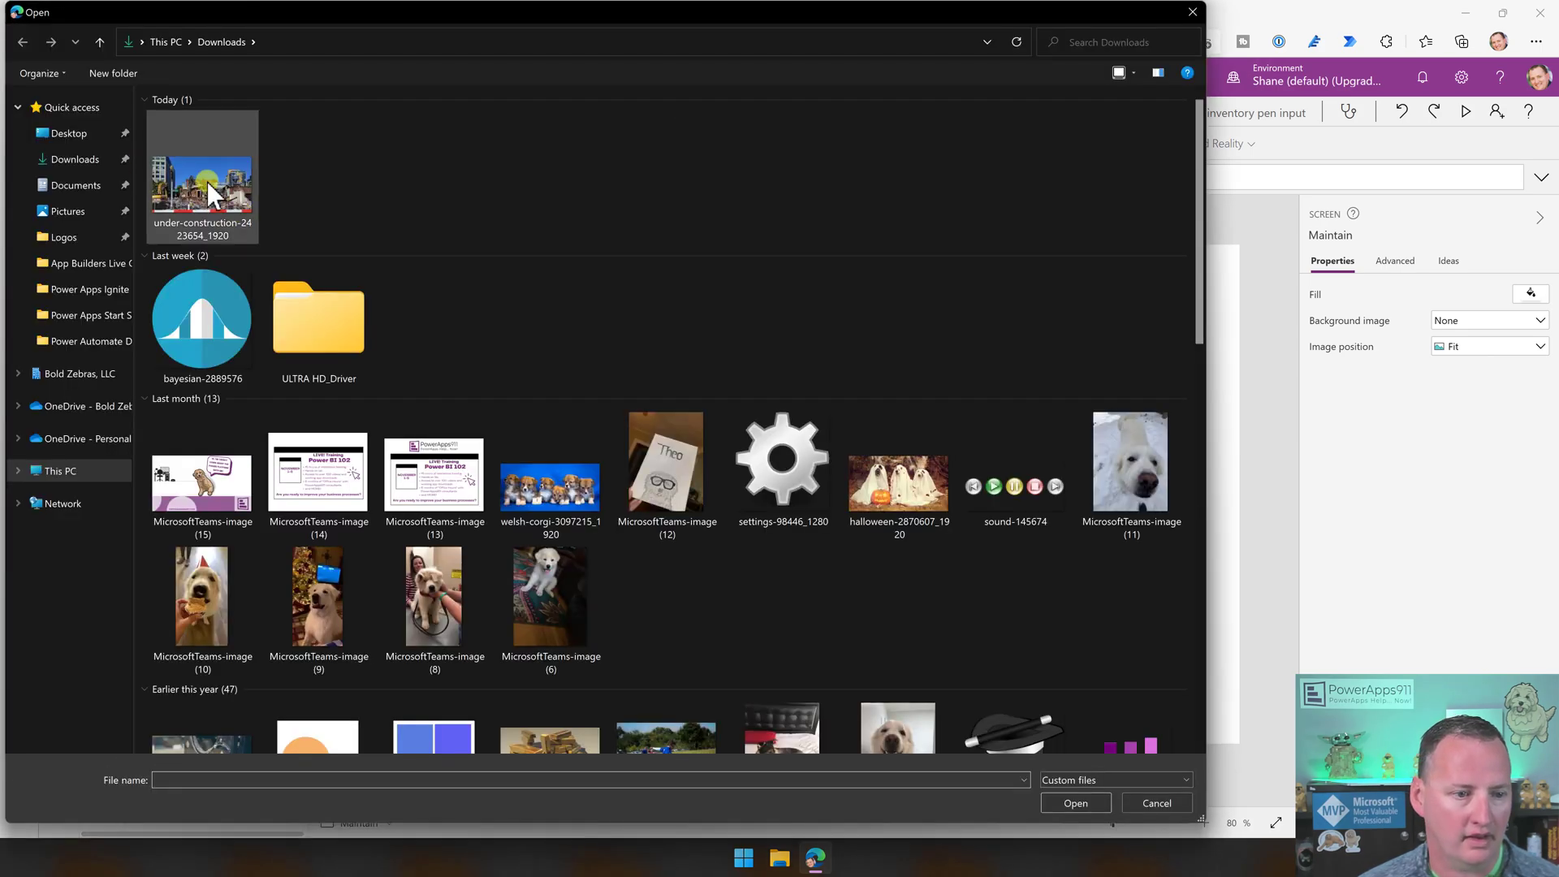
pyautogui.doubleClick(234, 203)
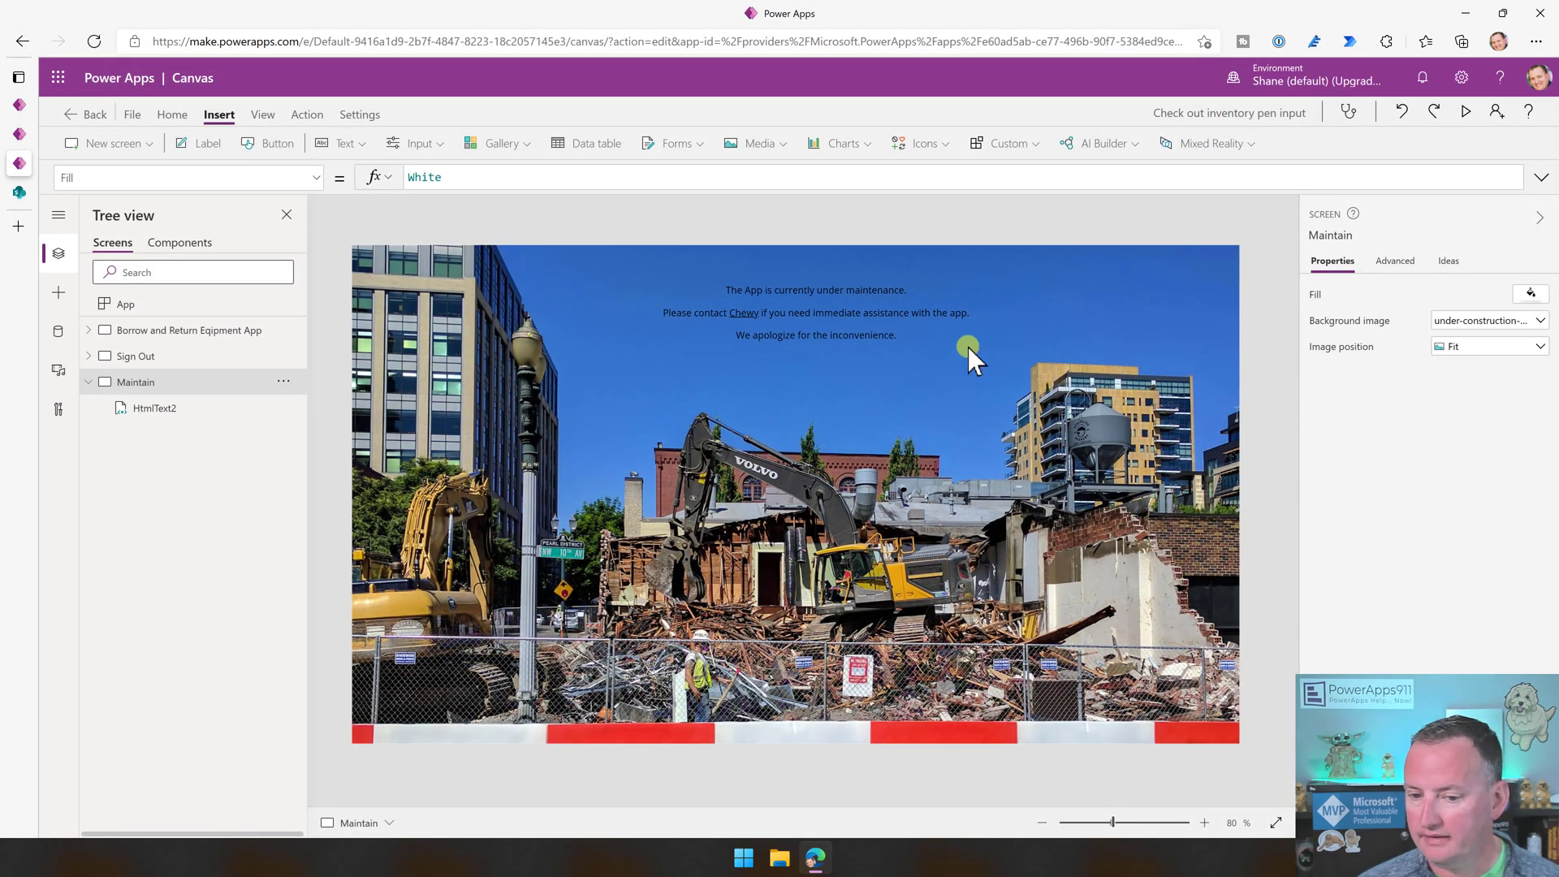
# Make the maintenance message font size 18 and white, and move it higher.
pyautogui.click(901, 313)
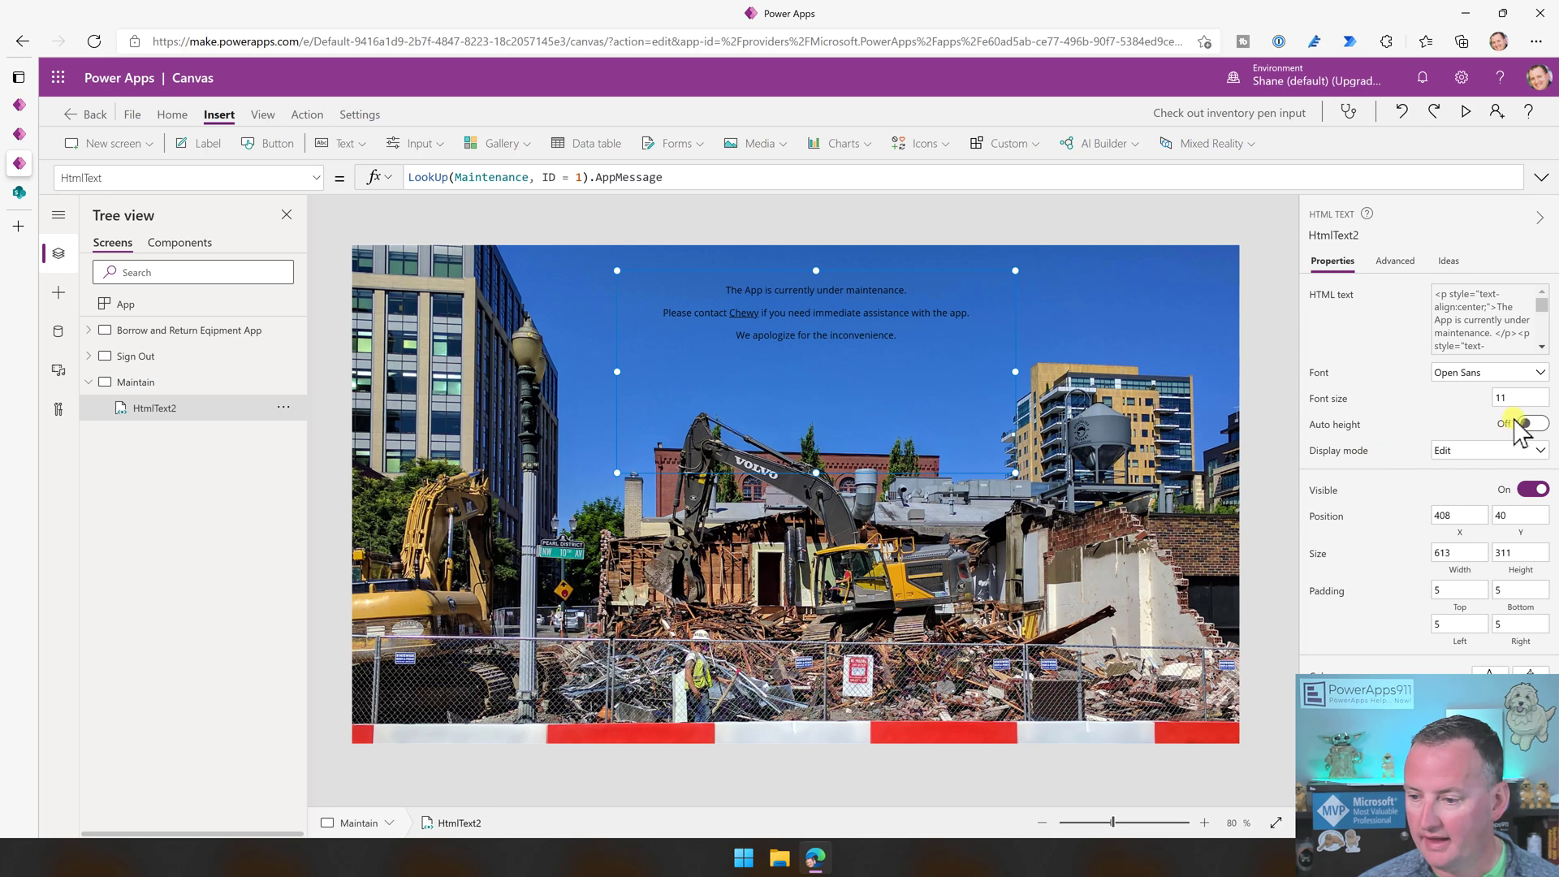
pyautogui.doubleClick(1510, 398)
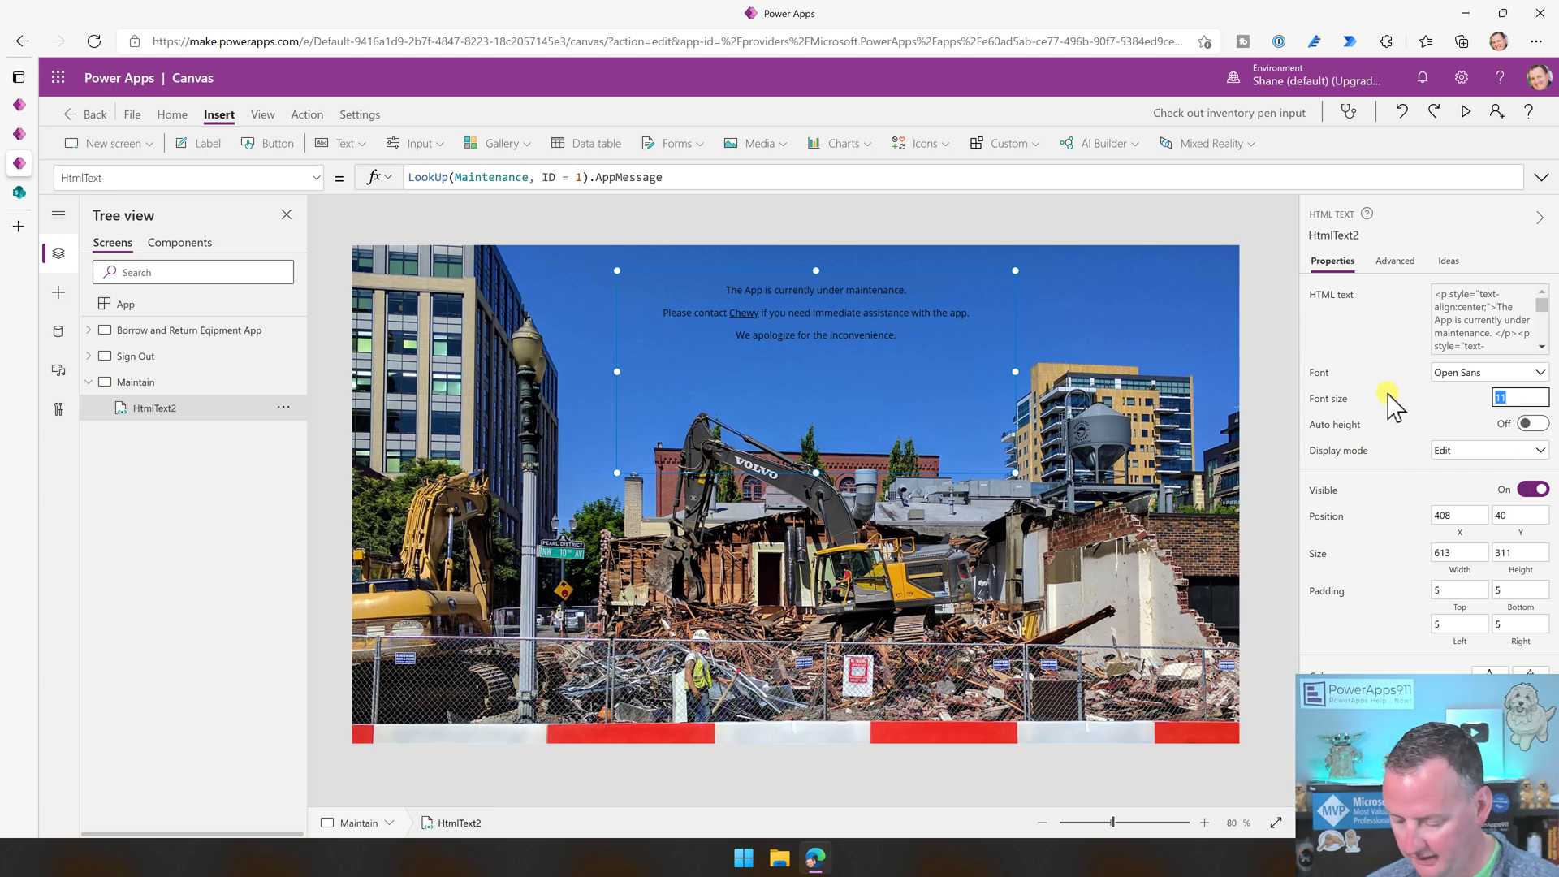
pyautogui.write('18')
pyautogui.click(1453, 438)
pyautogui.click(1489, 670)
pyautogui.click(1242, 581)
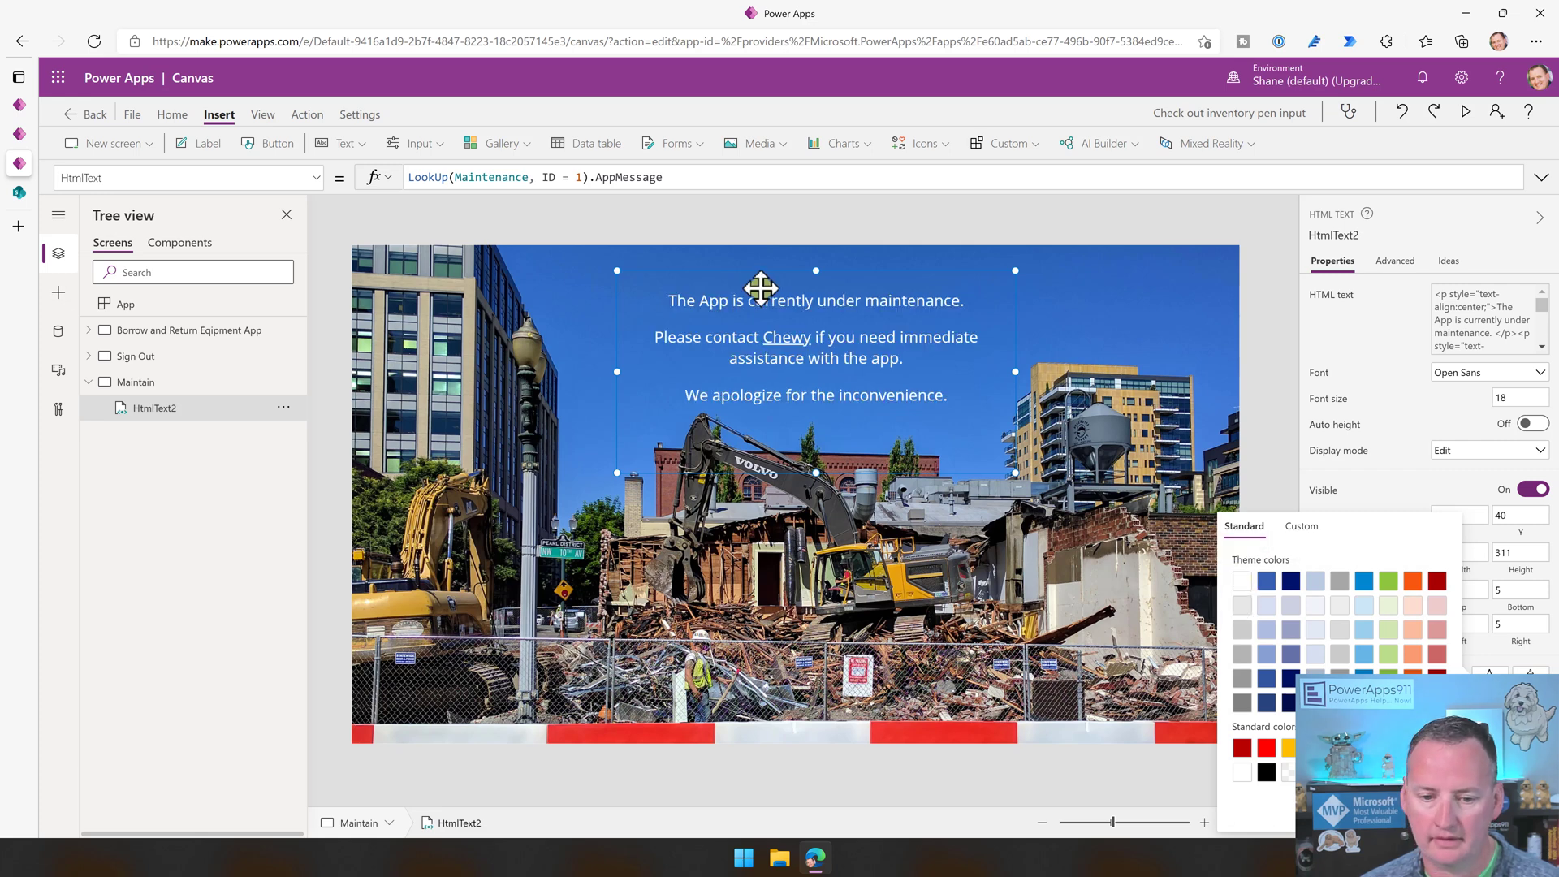
pyautogui.moveTo(783, 285); pyautogui.dragTo(777, 268)
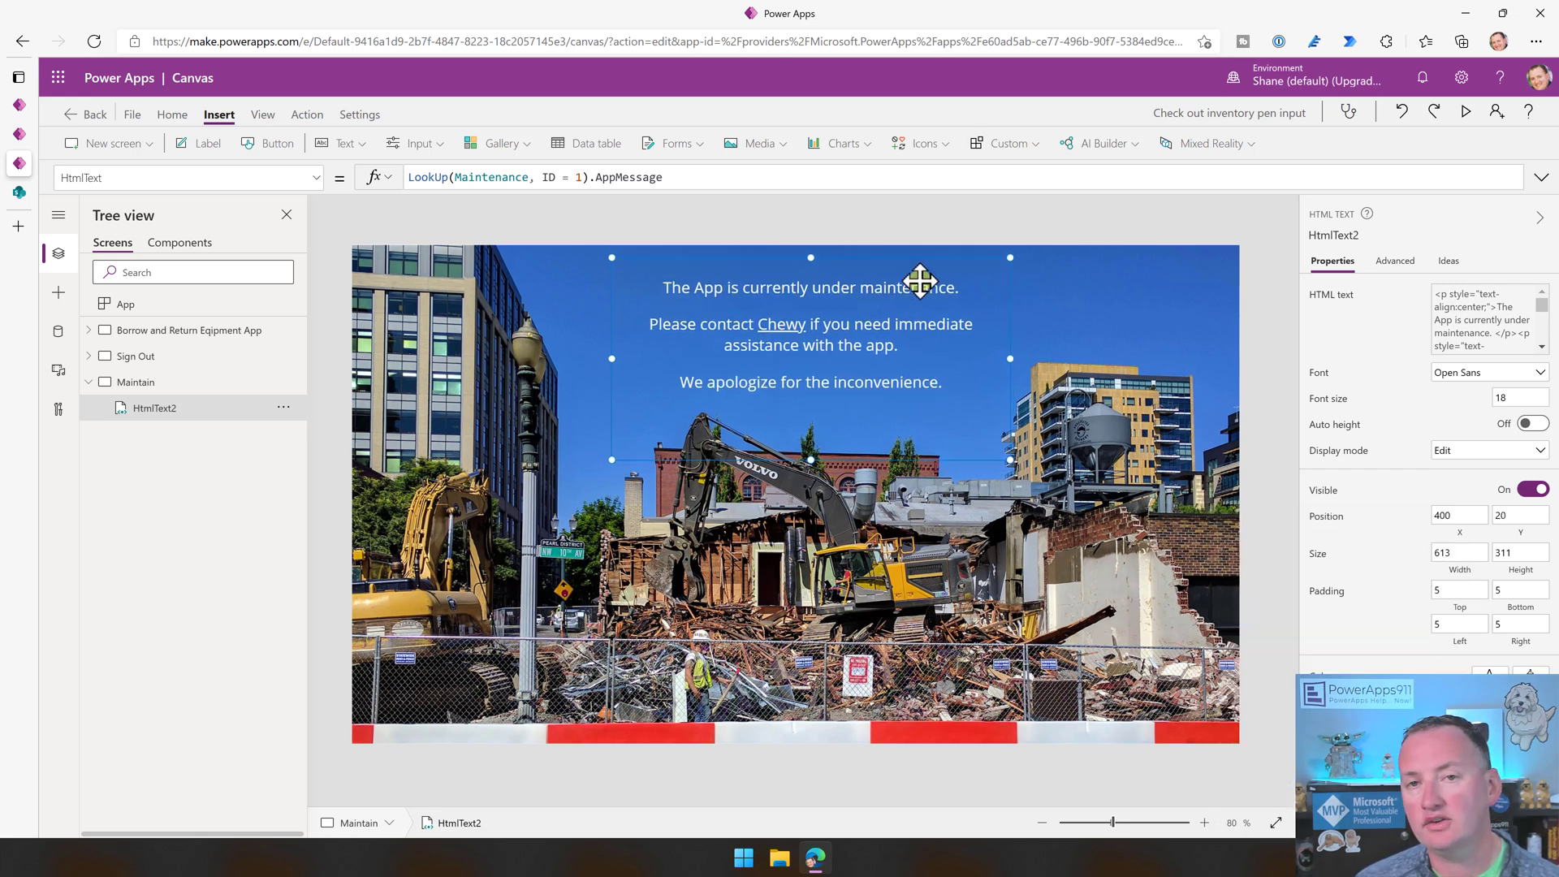
# Check the Maintain app's start screen, then show App.OnStart in Expense Report Demo PRETTY.
pyautogui.click(1072, 283)
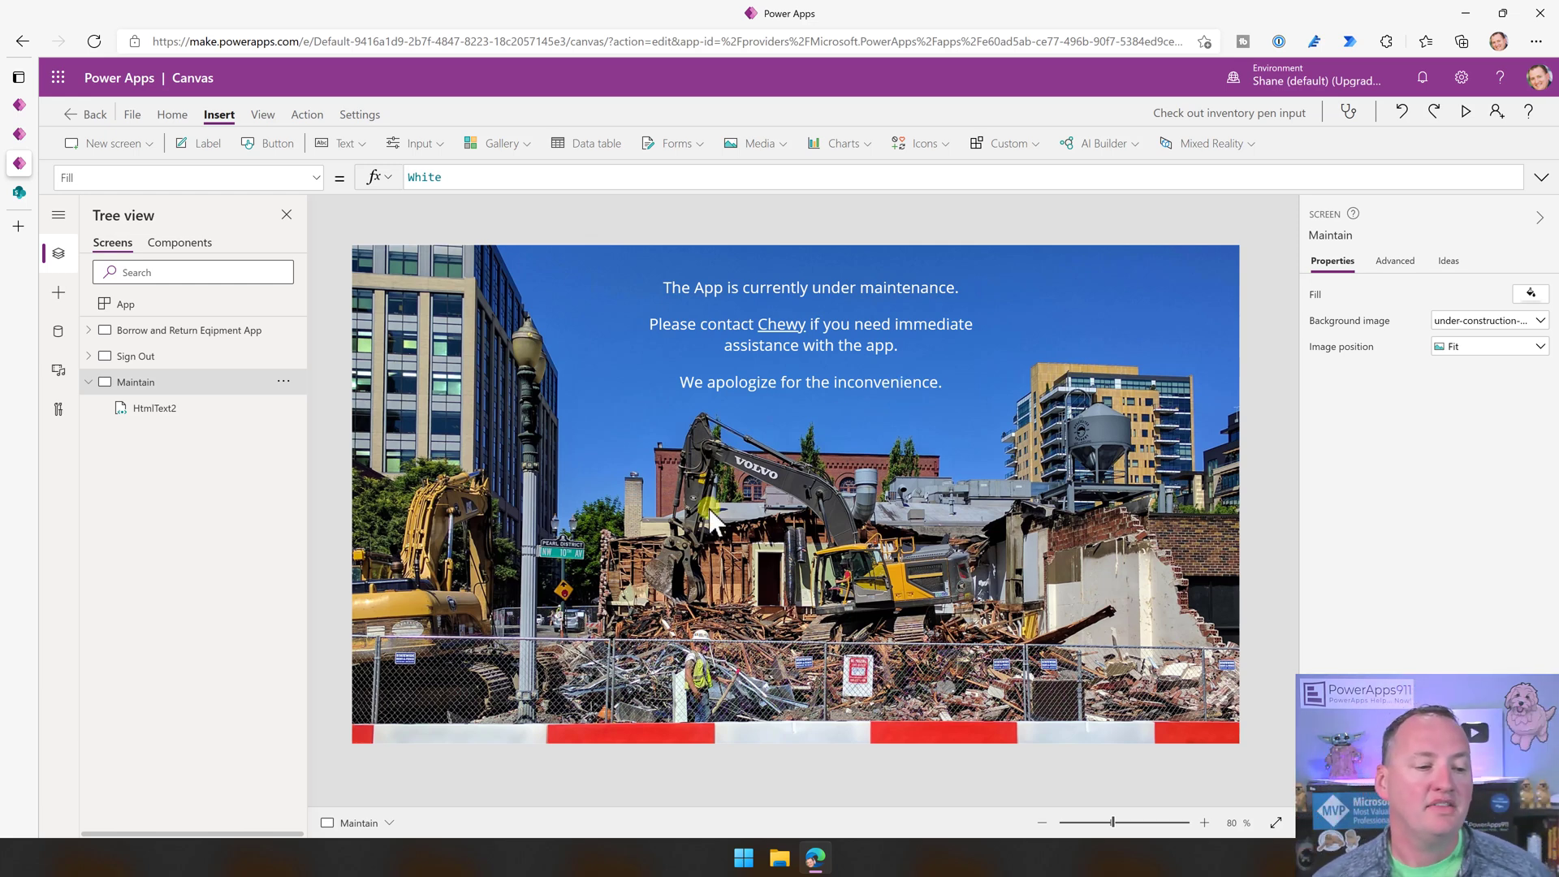
pyautogui.click(196, 304)
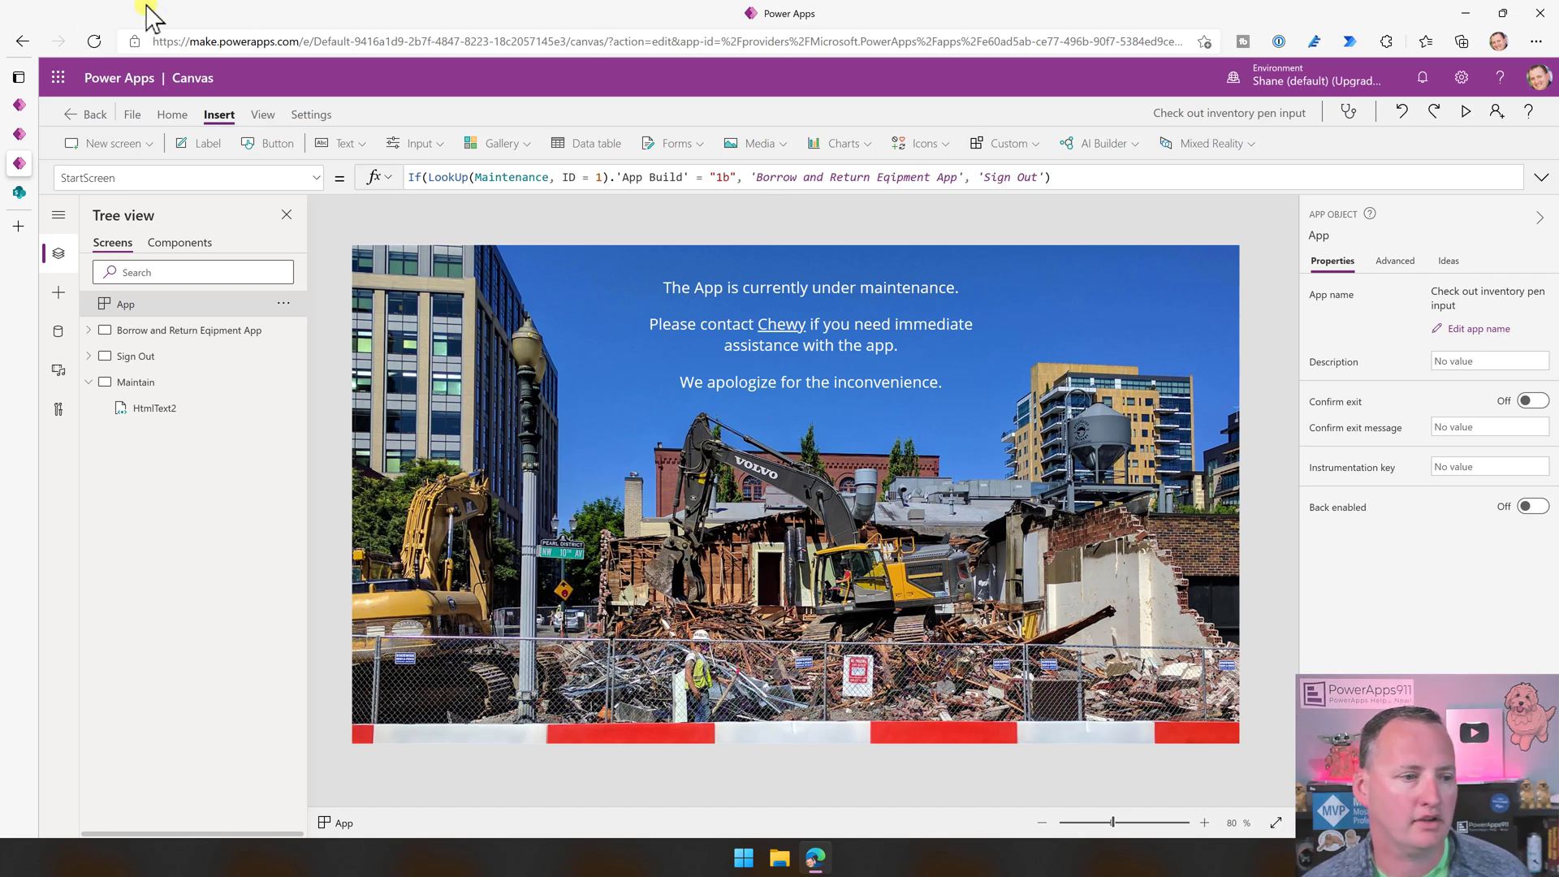
pyautogui.click(20, 134)
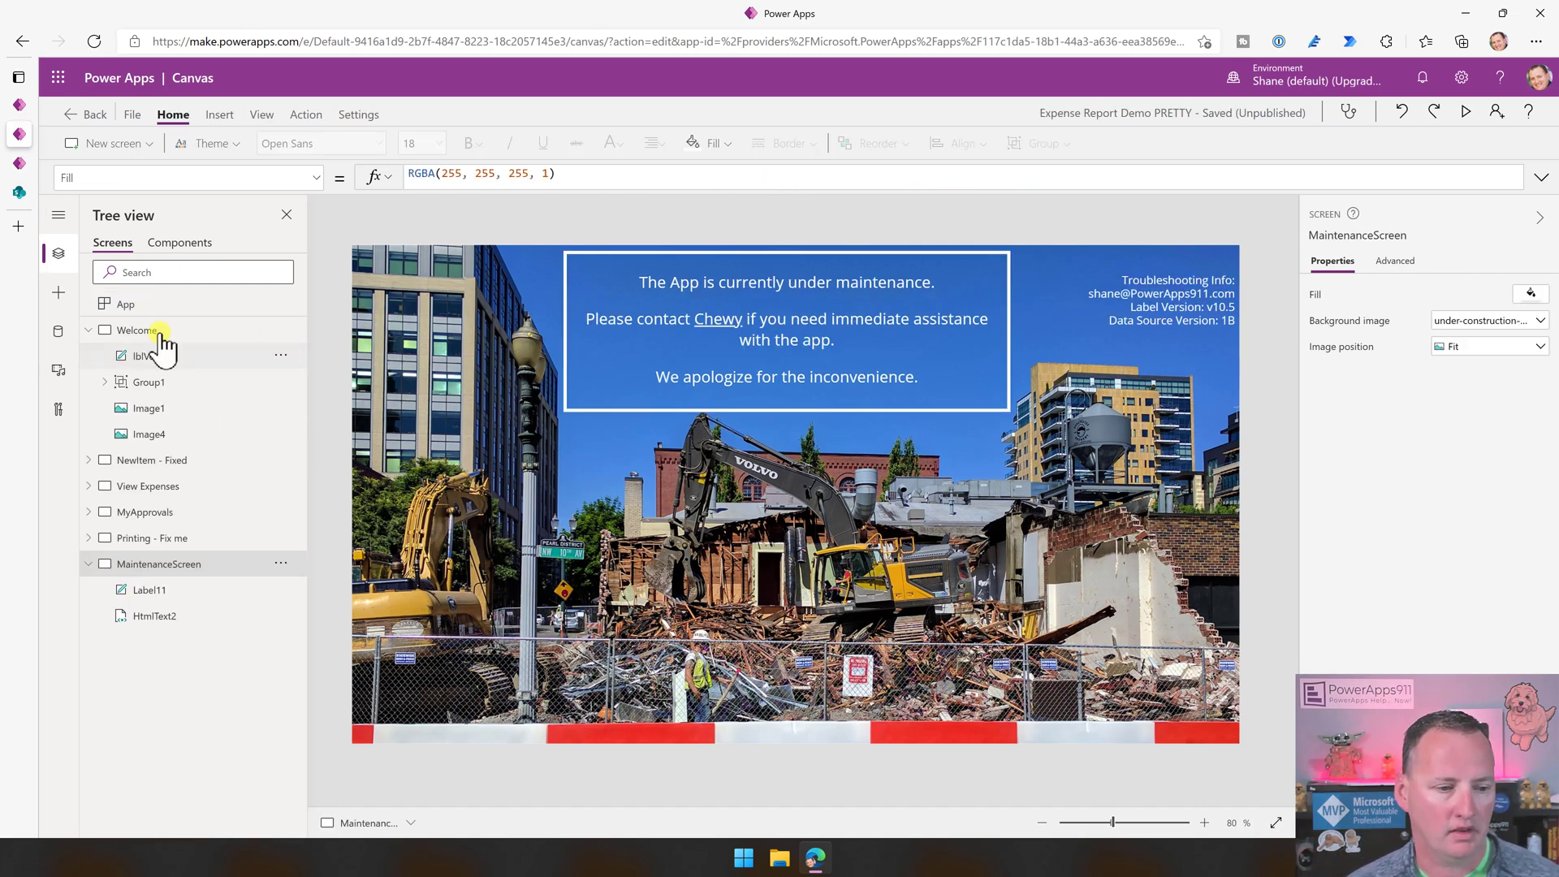
pyautogui.click(126, 303)
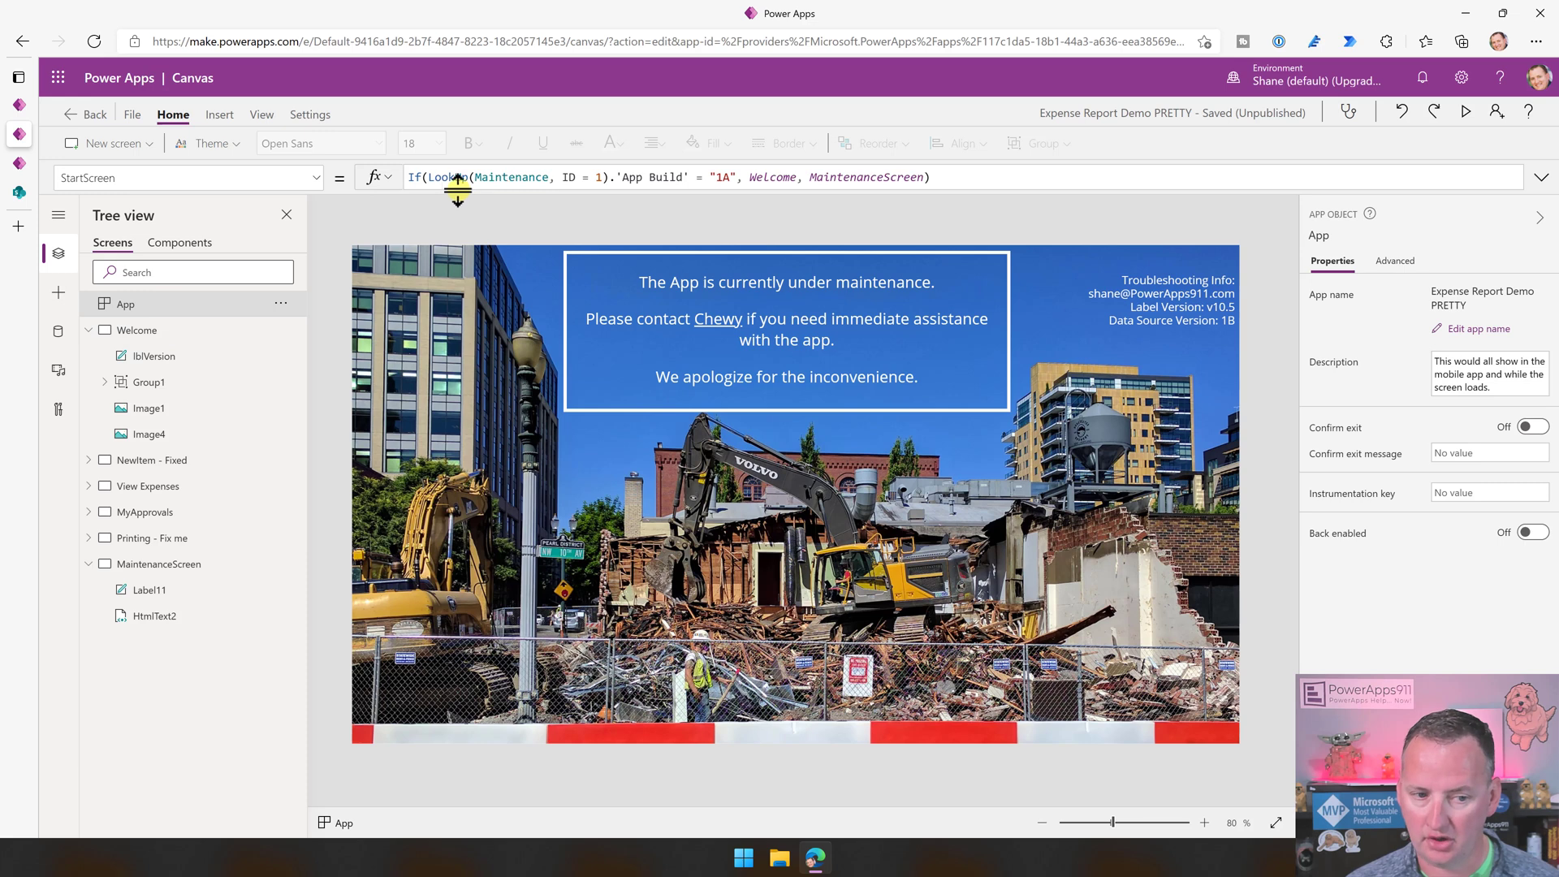
pyautogui.click(314, 178)
pyautogui.click(81, 394)
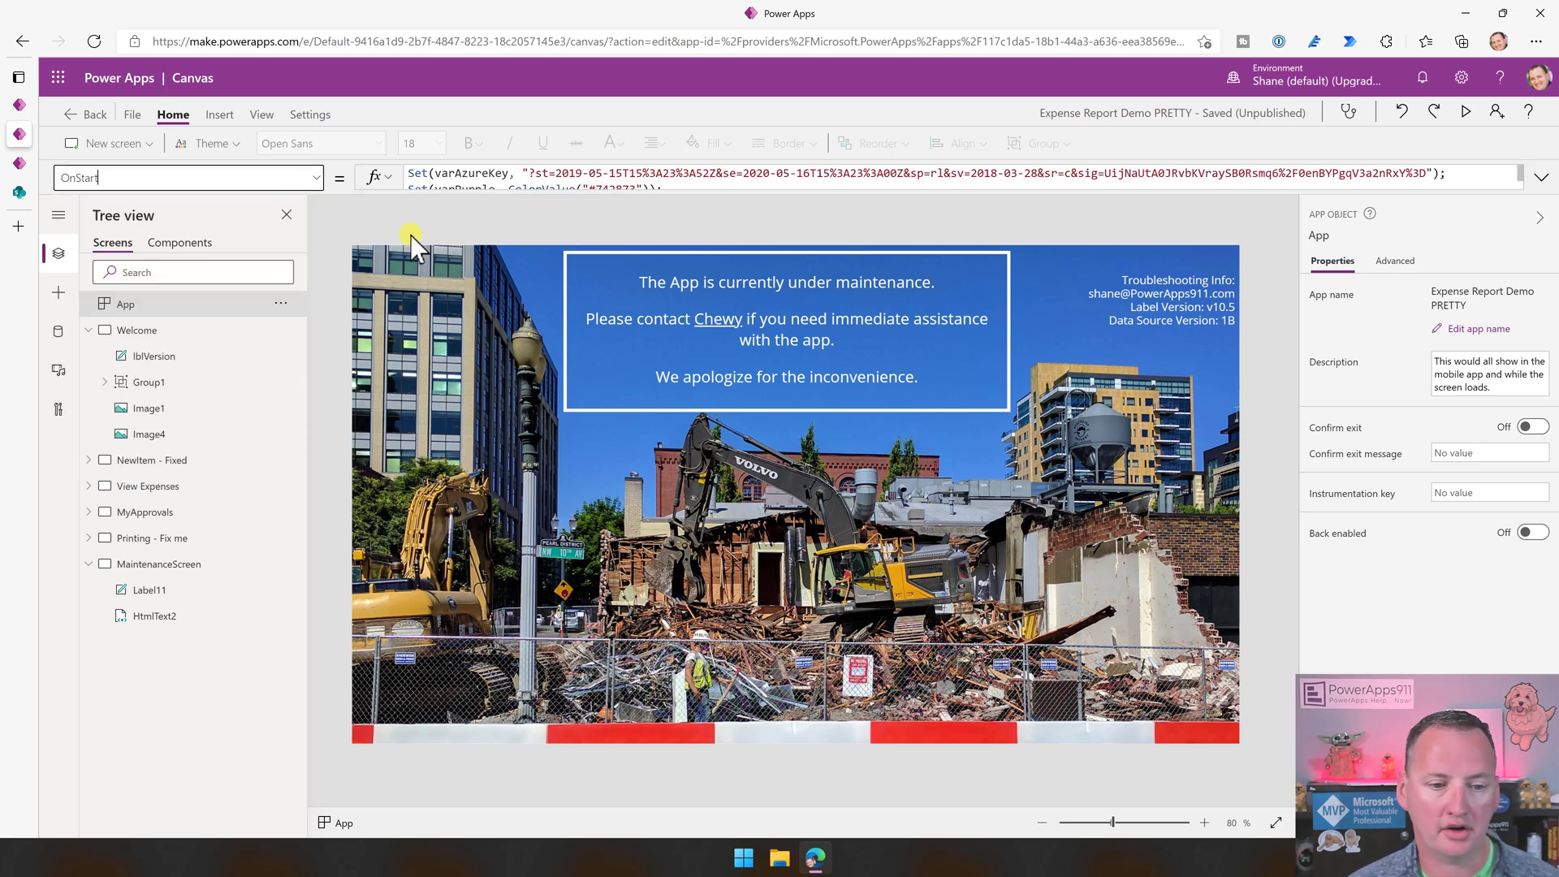
pyautogui.click(682, 177)
pyautogui.click(647, 302)
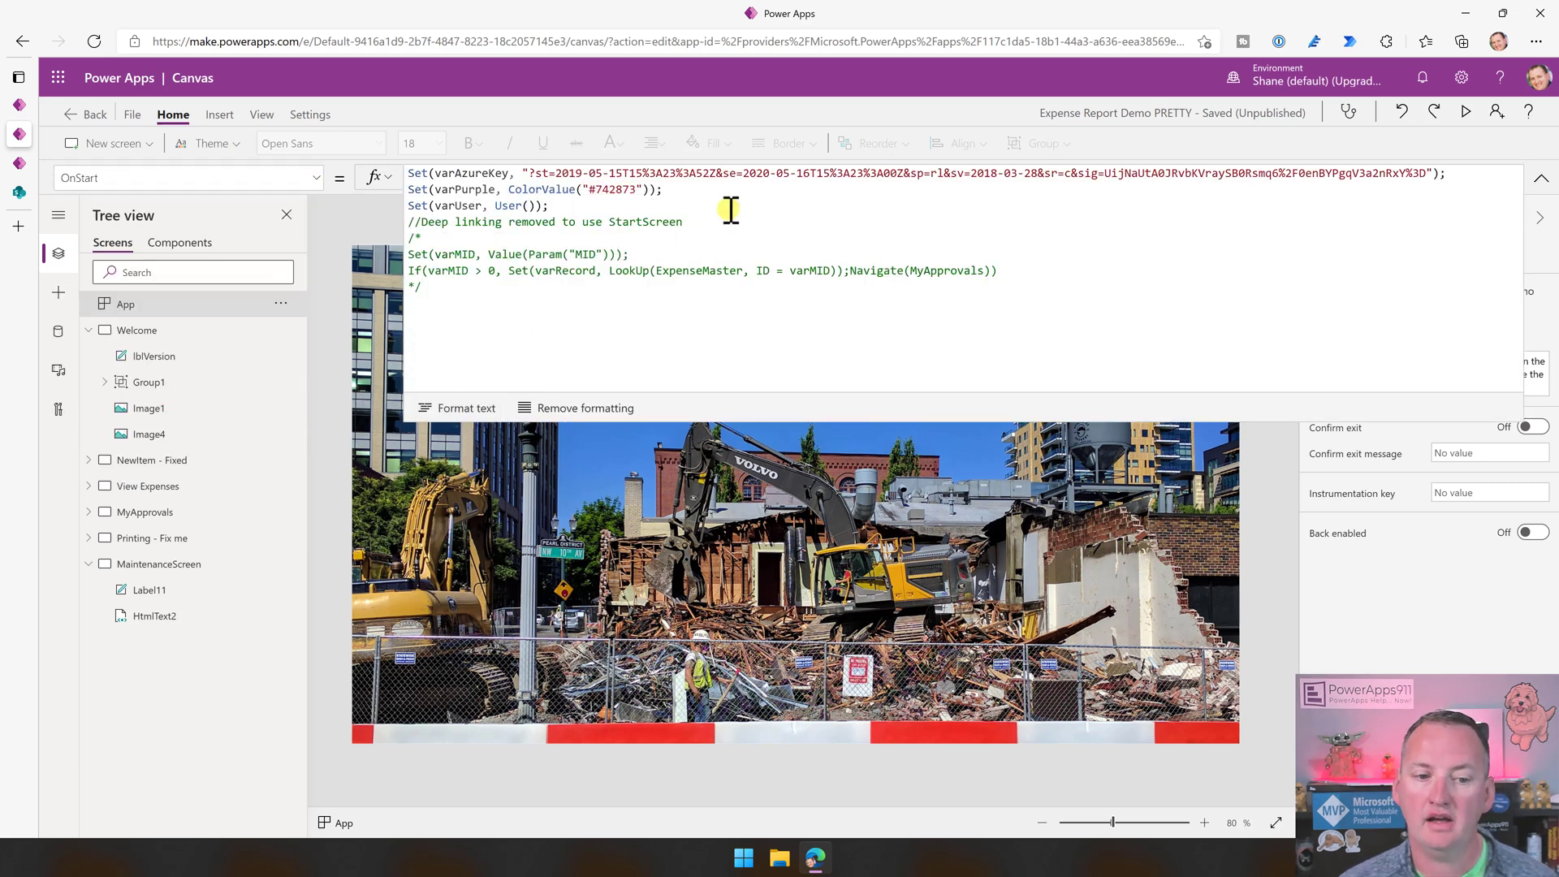
pyautogui.click(728, 208)
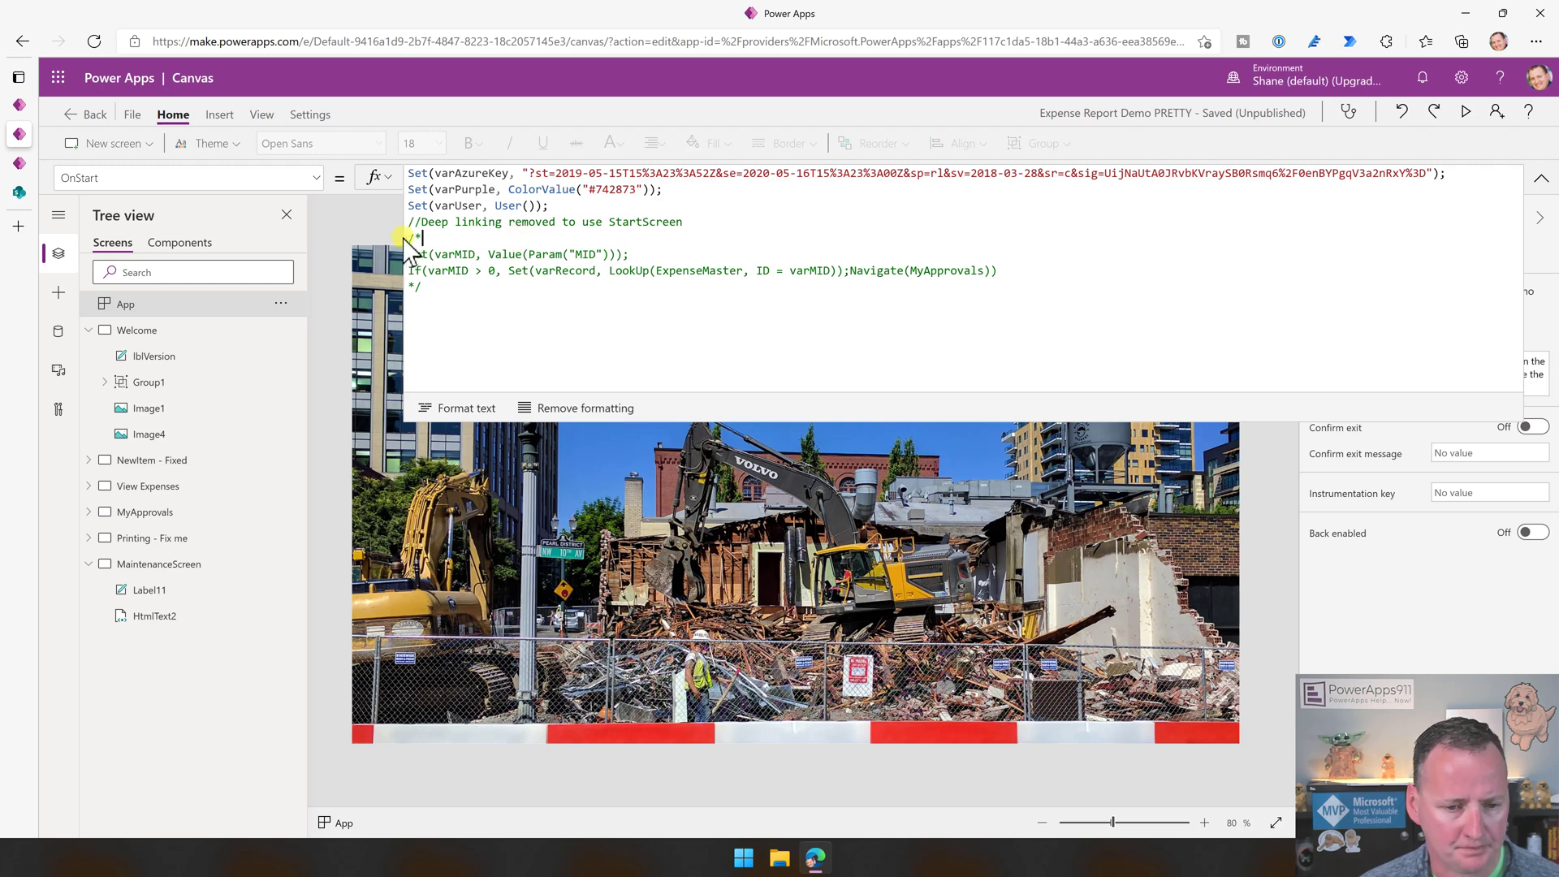
# Delete the //Deep linking comment line and the /* and */ markers around the MID code.
pyautogui.moveTo(414, 241); pyautogui.dragTo(401, 224)
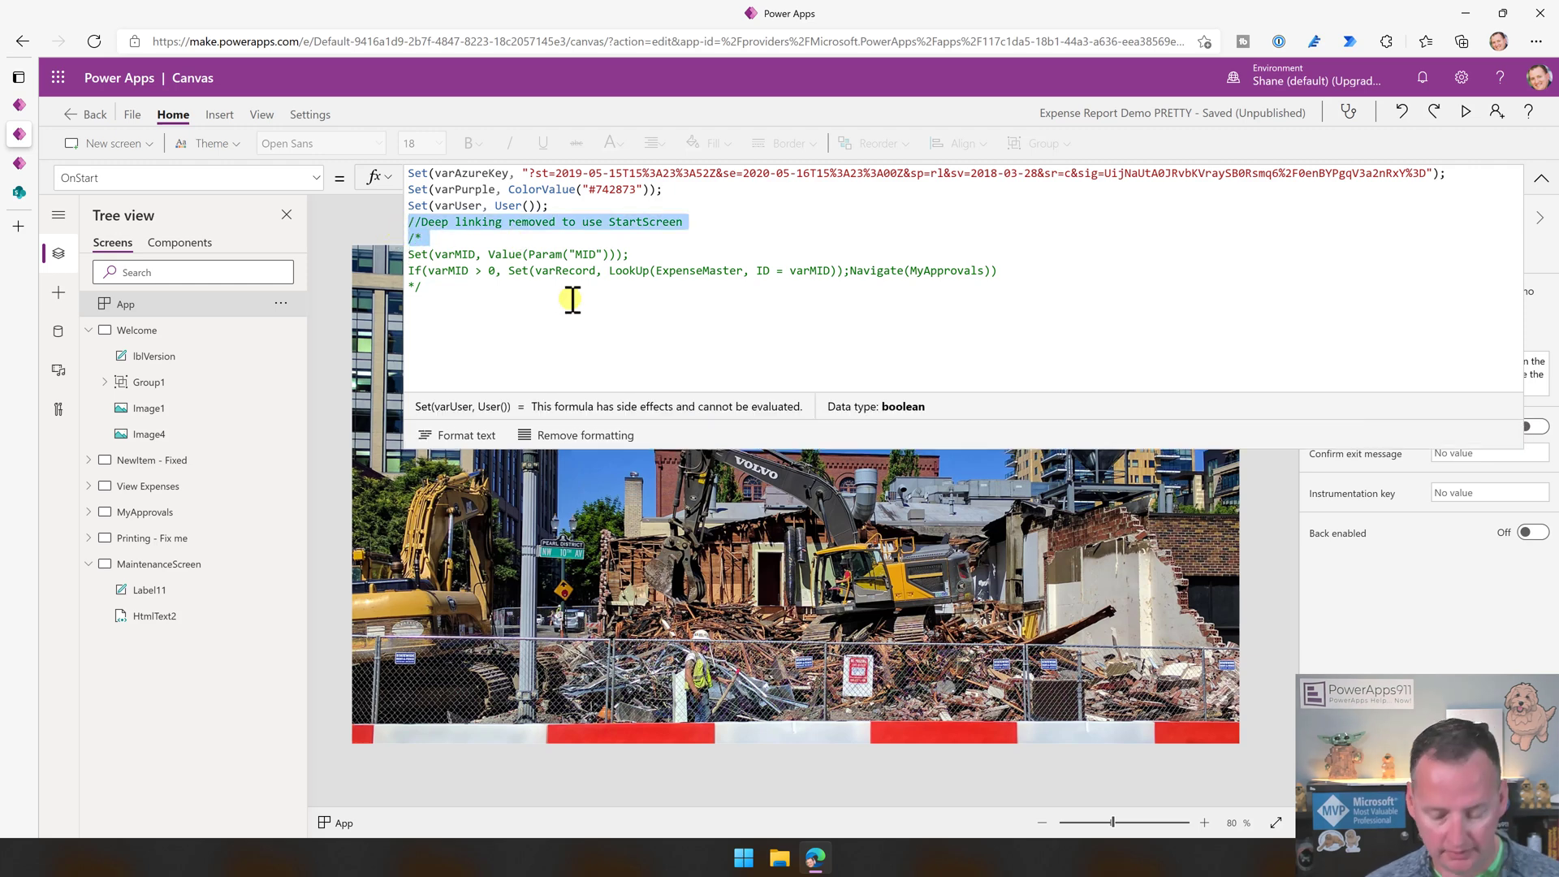
pyautogui.press('Delete')
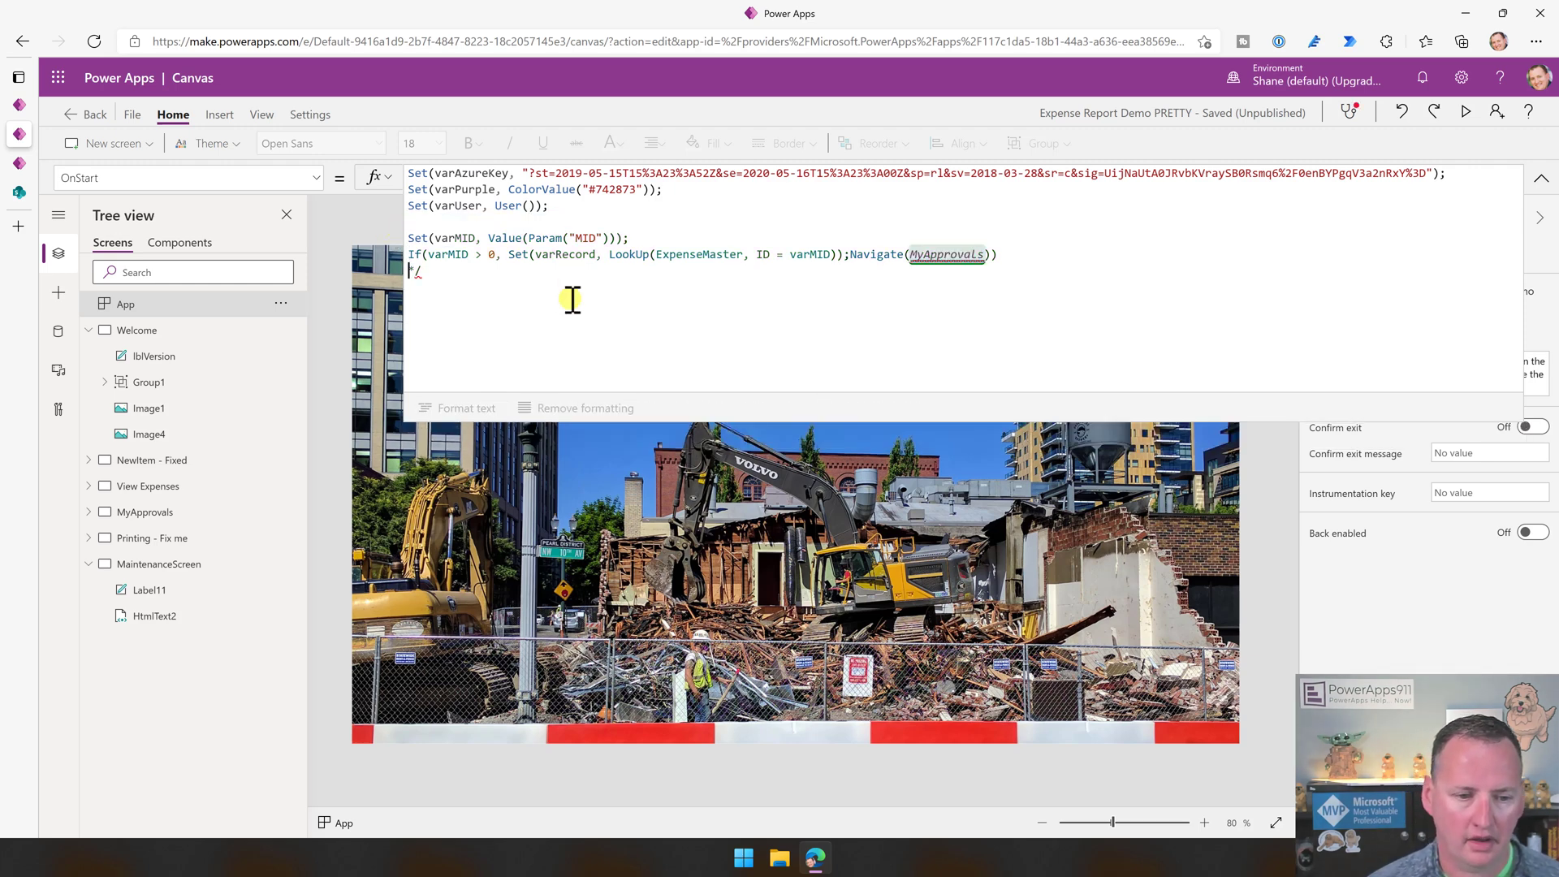
pyautogui.press('Delete')
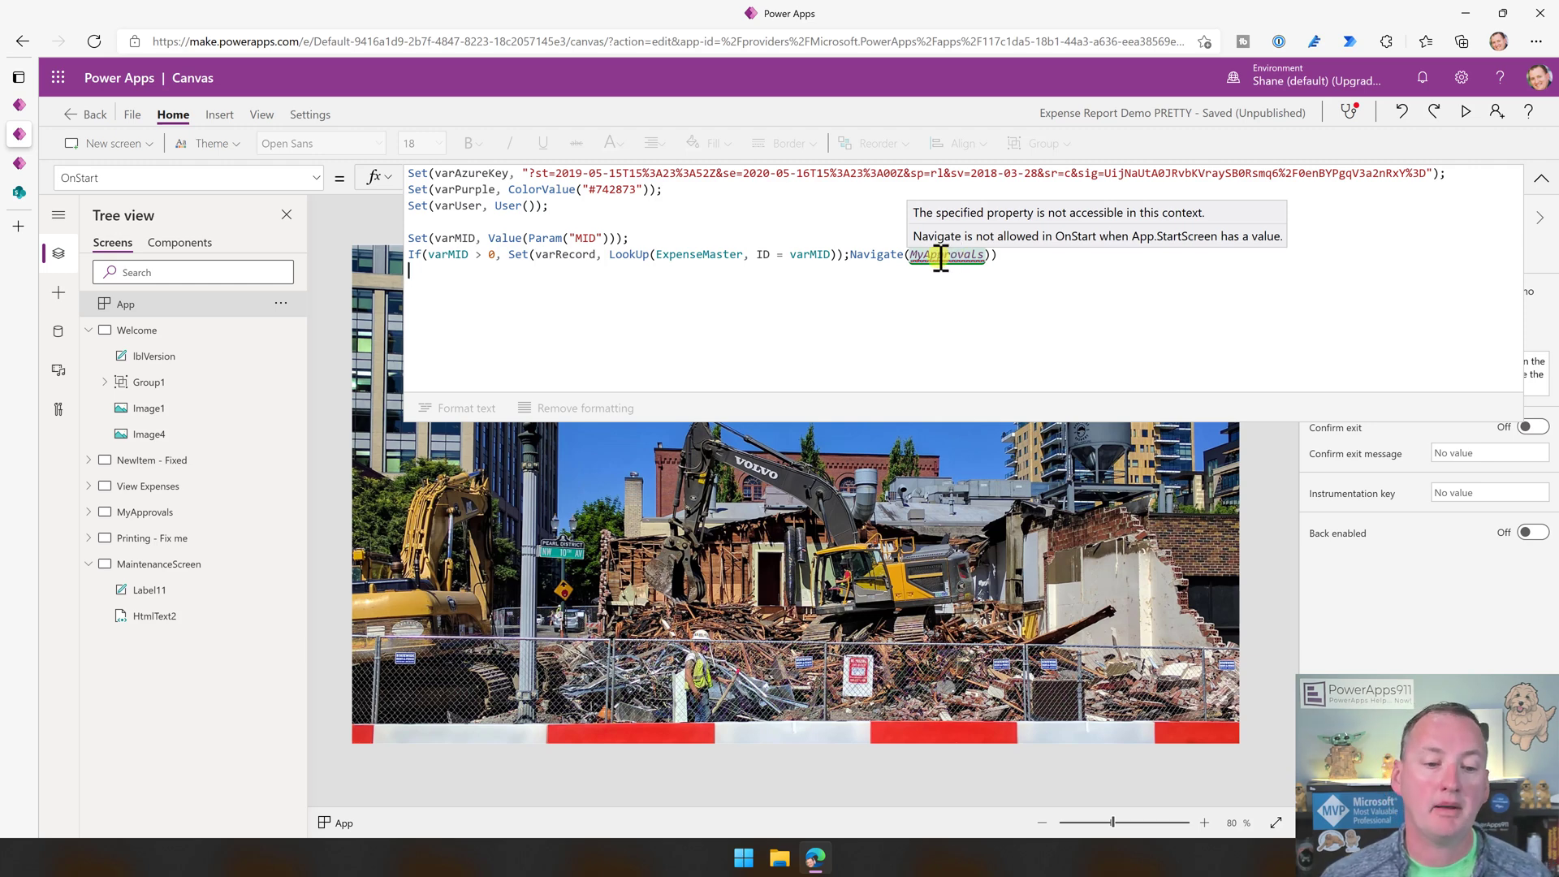
pyautogui.click(309, 114)
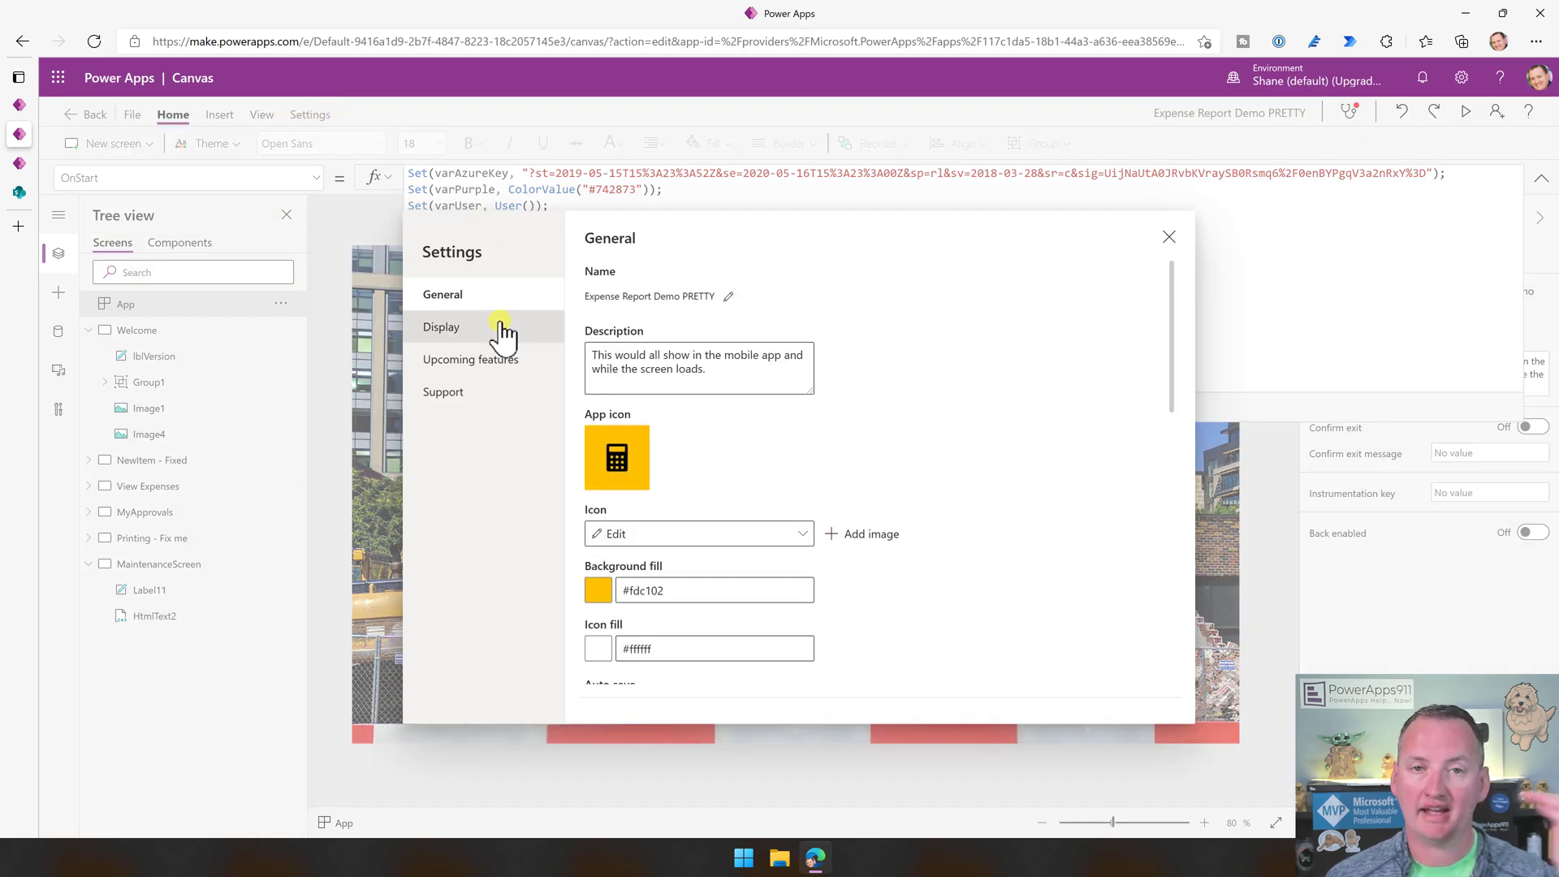
pyautogui.click(472, 358)
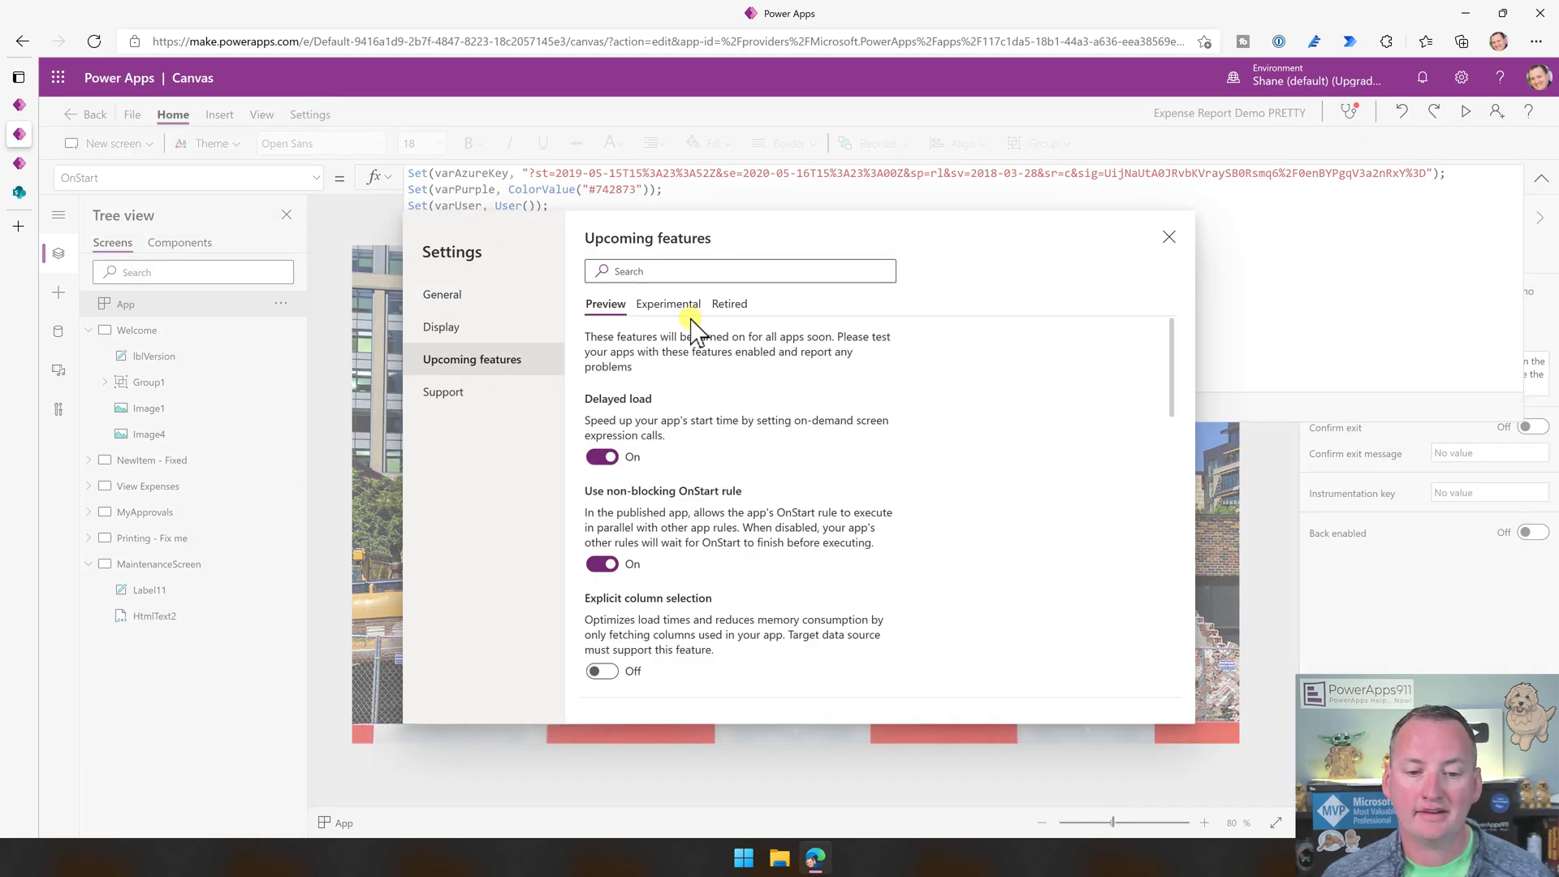
pyautogui.click(729, 304)
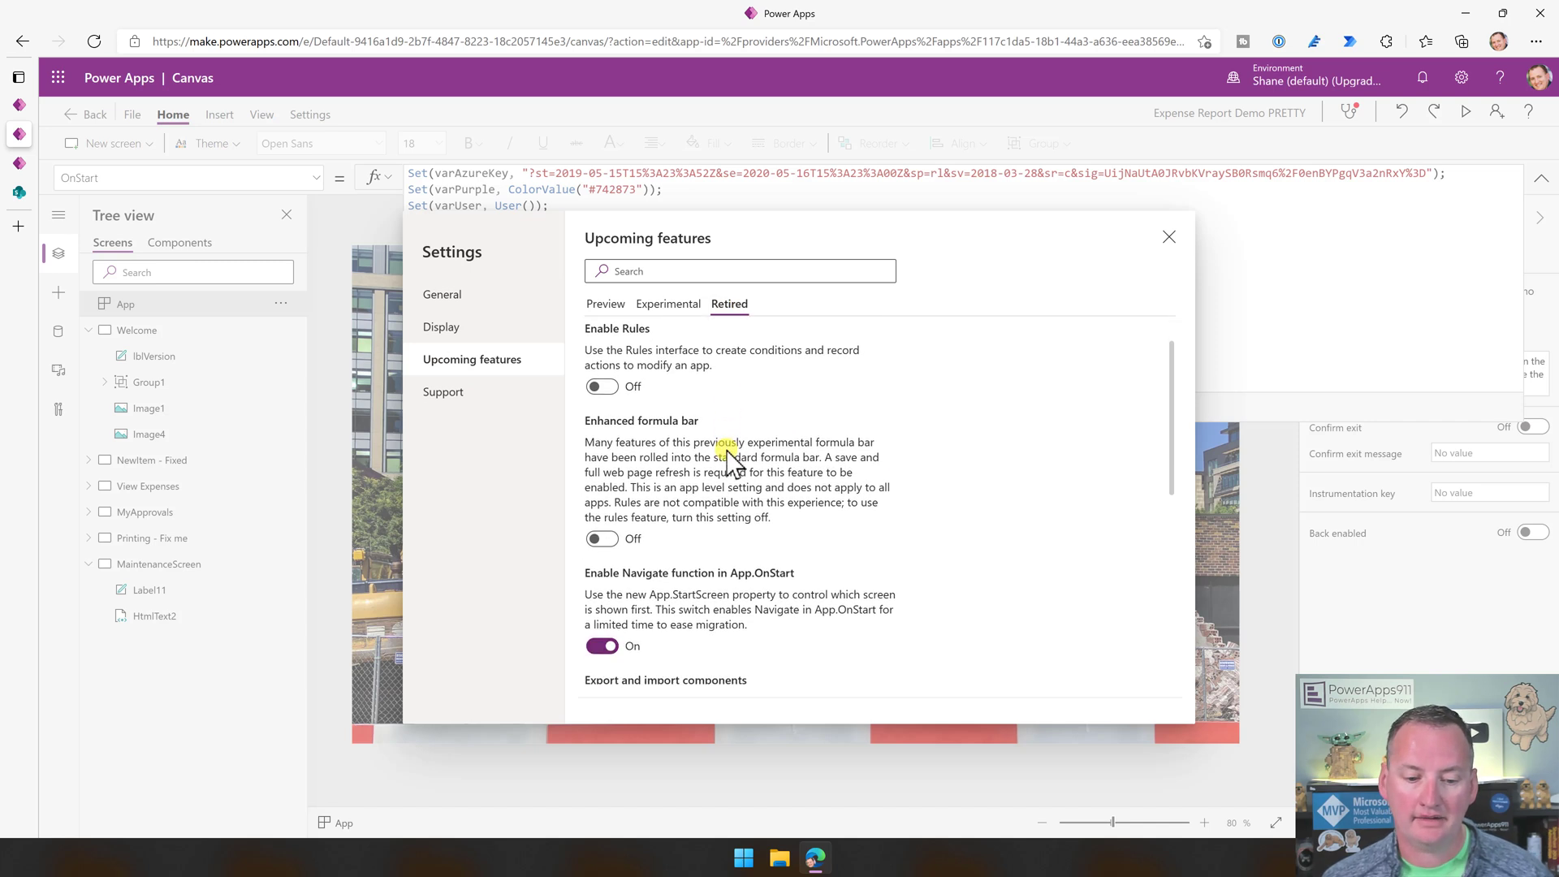
pyautogui.scroll(-3, 746, 470)
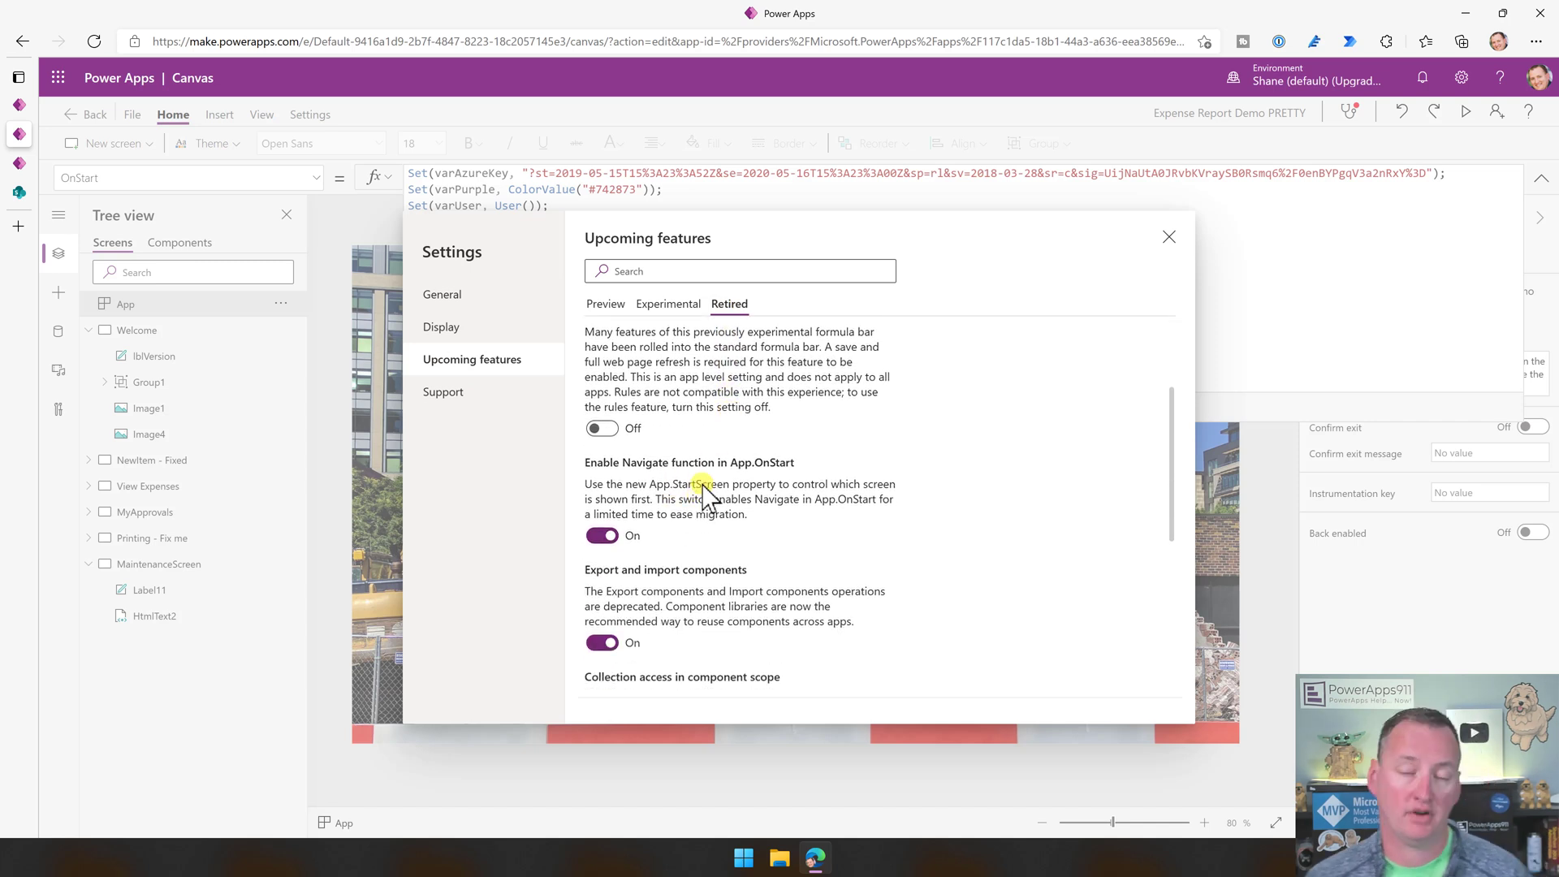
pyautogui.click(1172, 237)
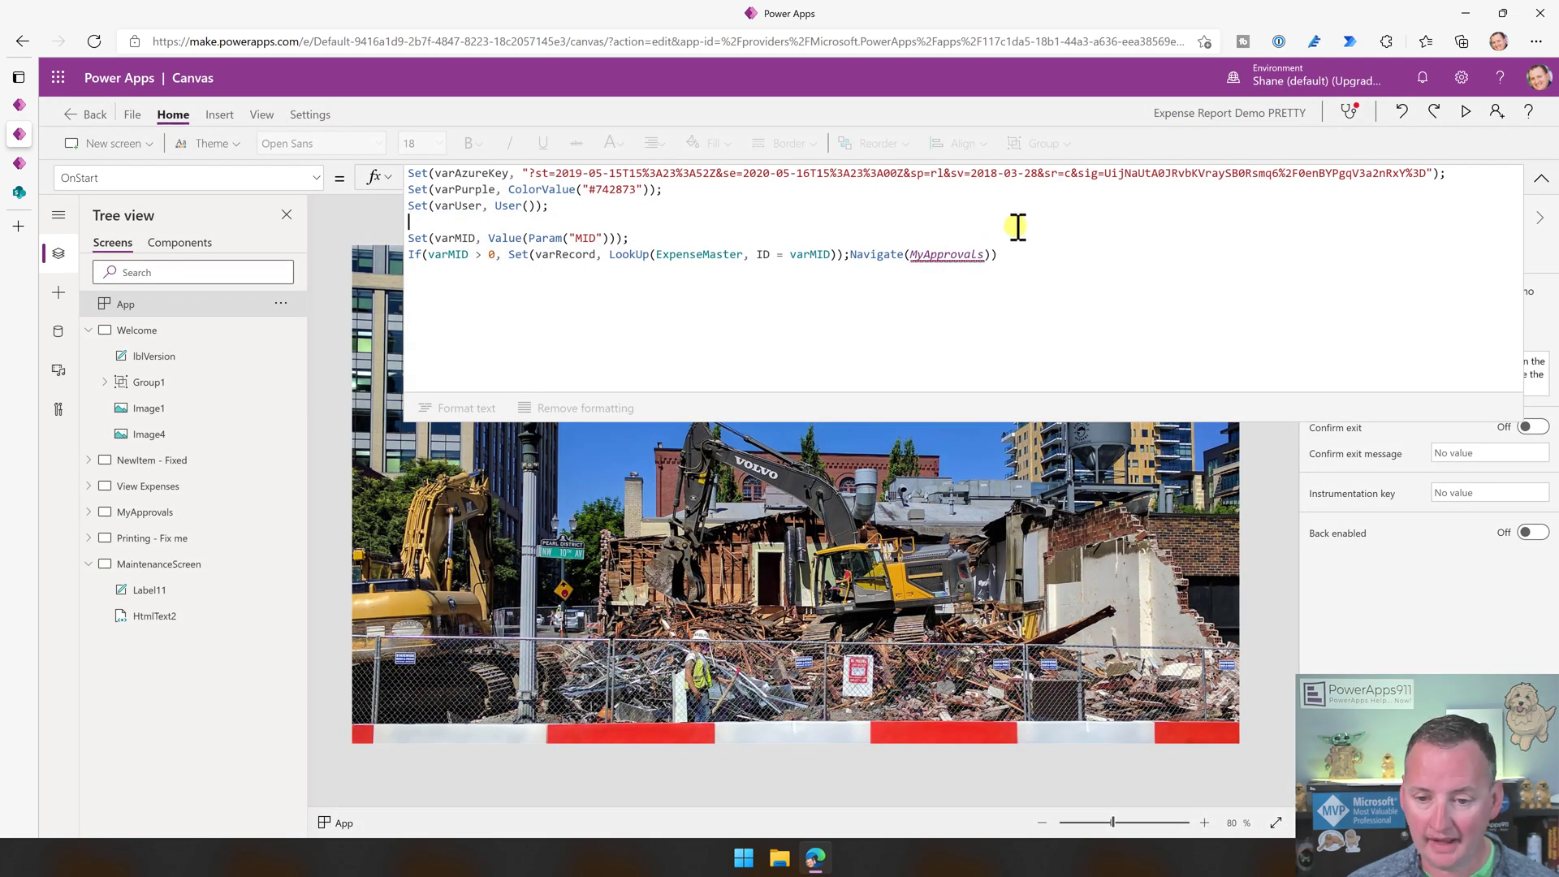
# Select and delete the entire App.StartScreen formula.
pyautogui.click(314, 178)
pyautogui.click(131, 475)
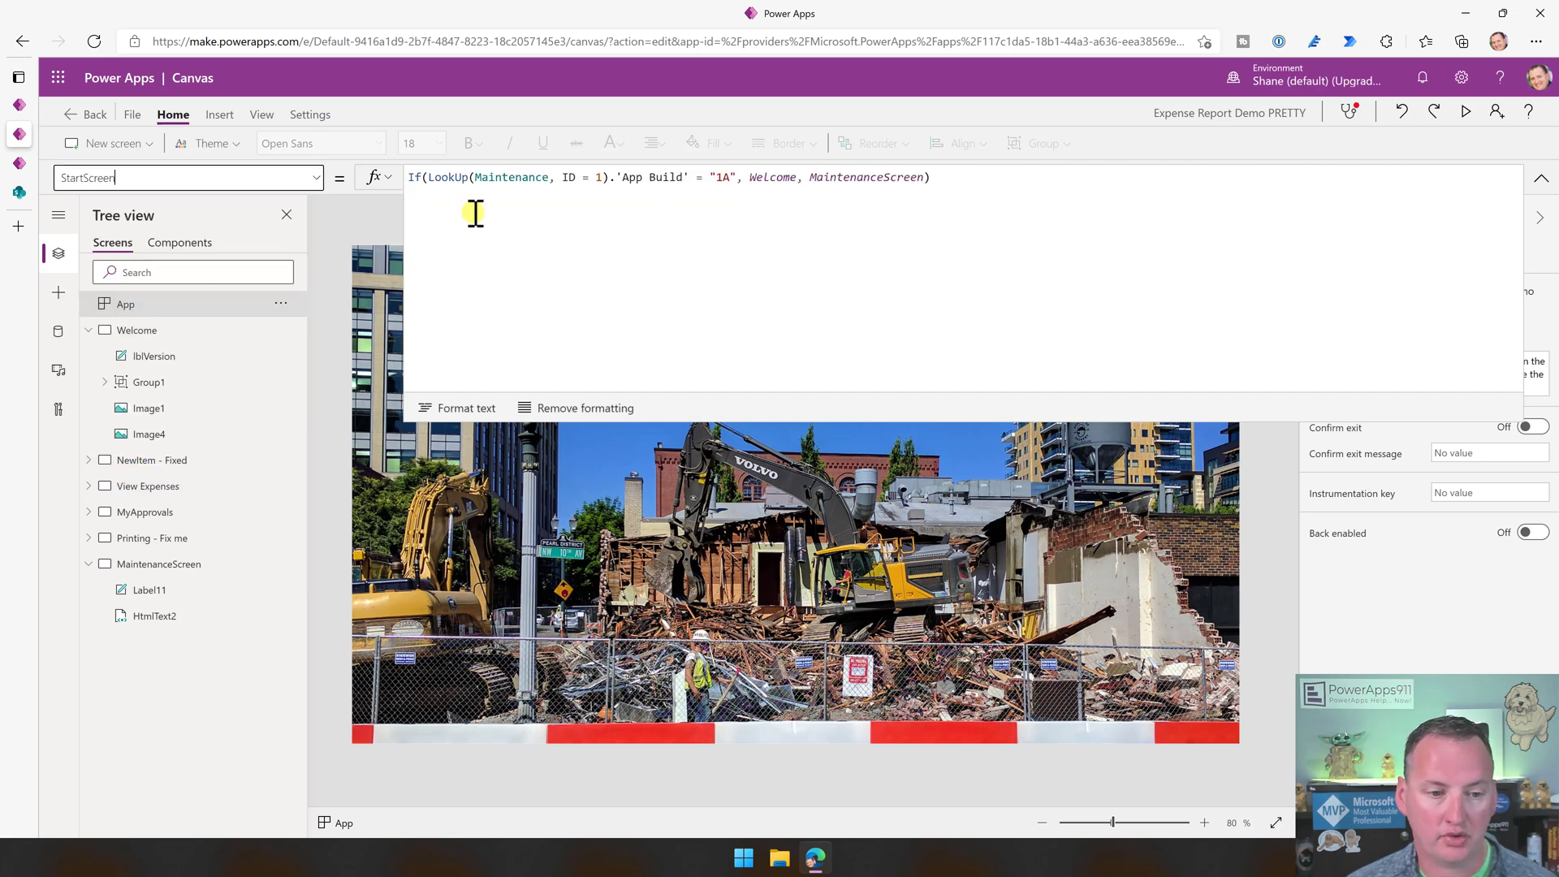
pyautogui.moveTo(974, 180); pyautogui.dragTo(409, 178)
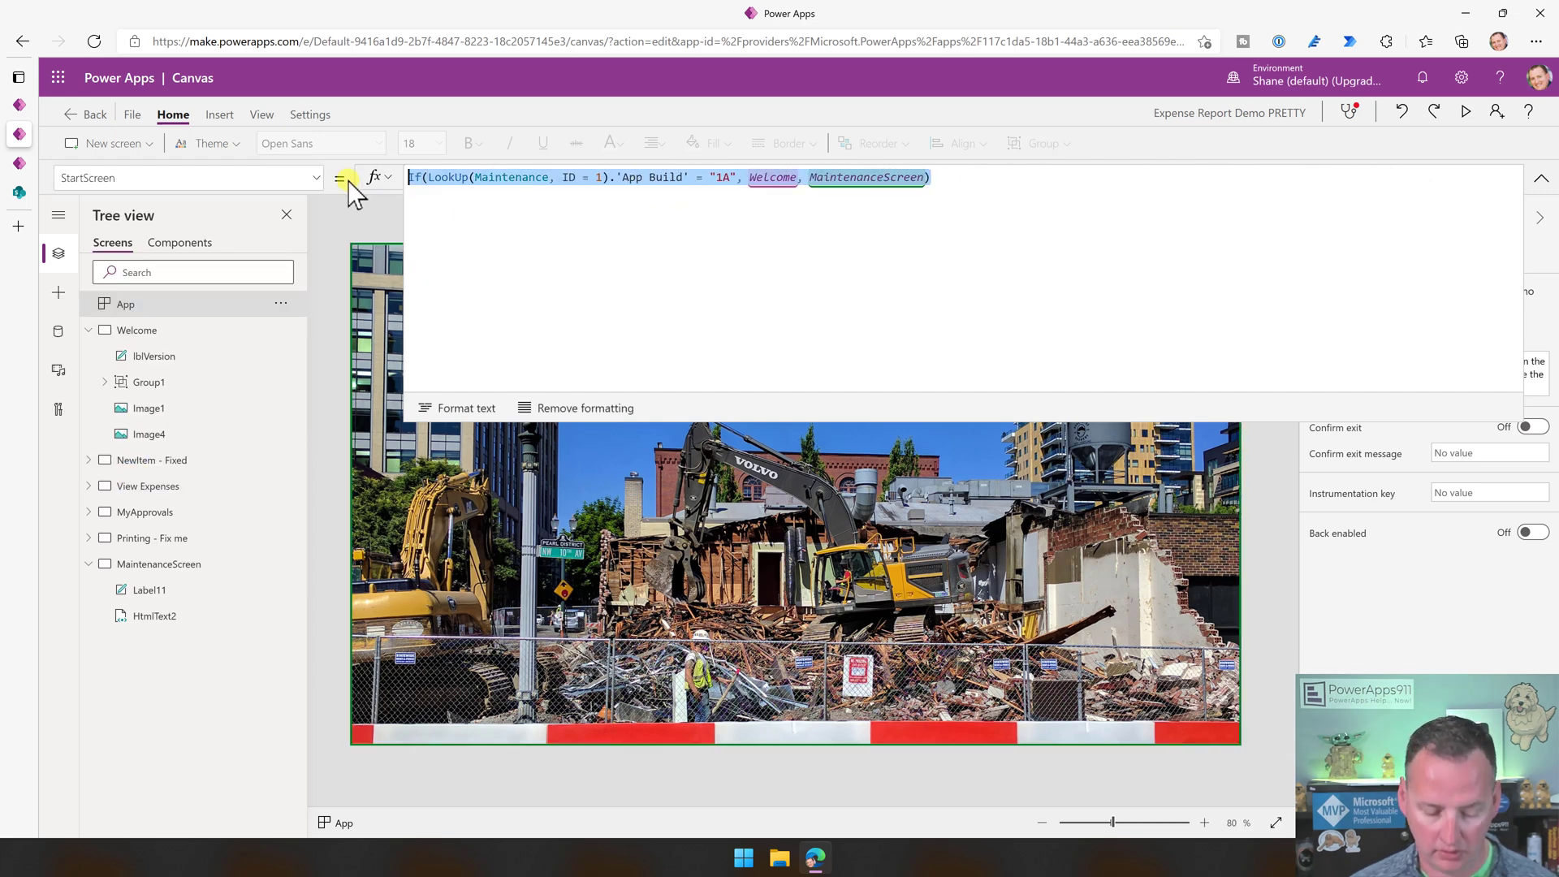
pyautogui.press('Delete')
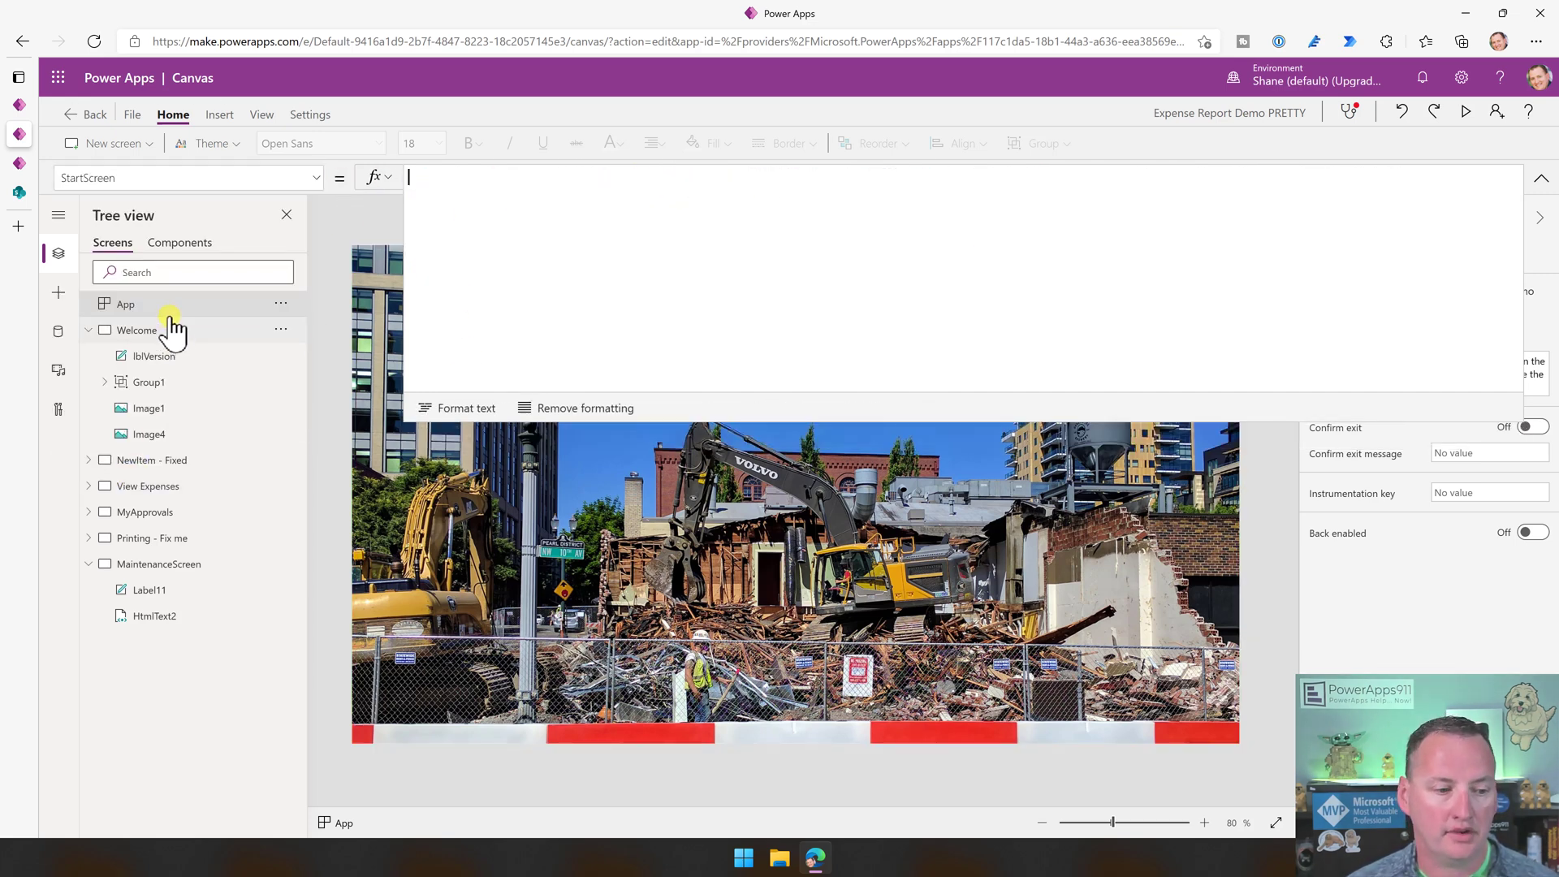
# Return to the OnStart formula and inspect the error flagged on MyApprovals.
pyautogui.click(319, 183)
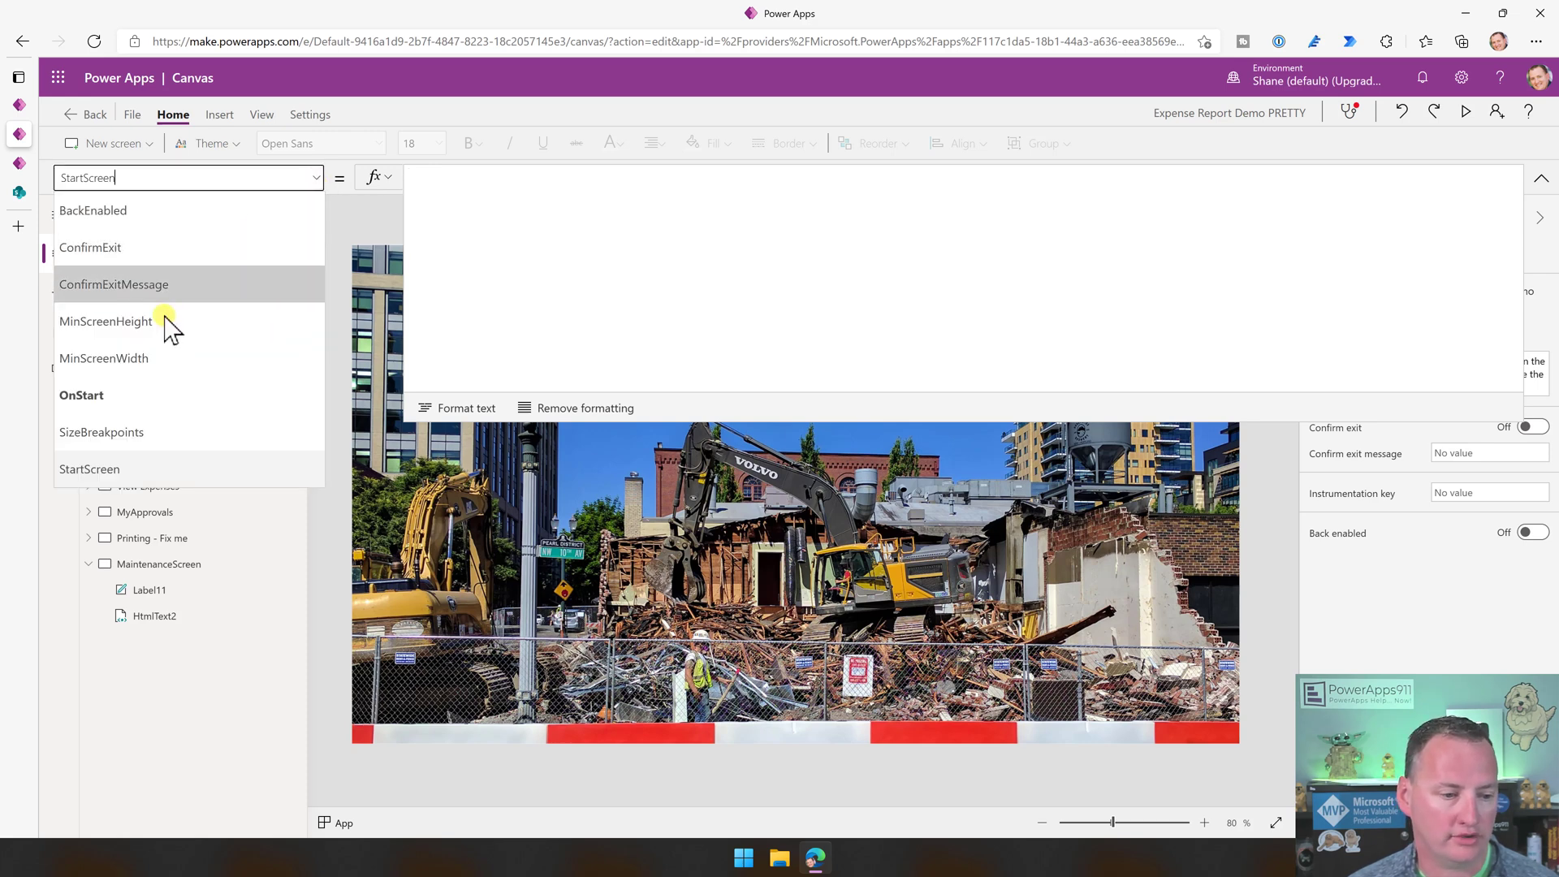
pyautogui.click(110, 396)
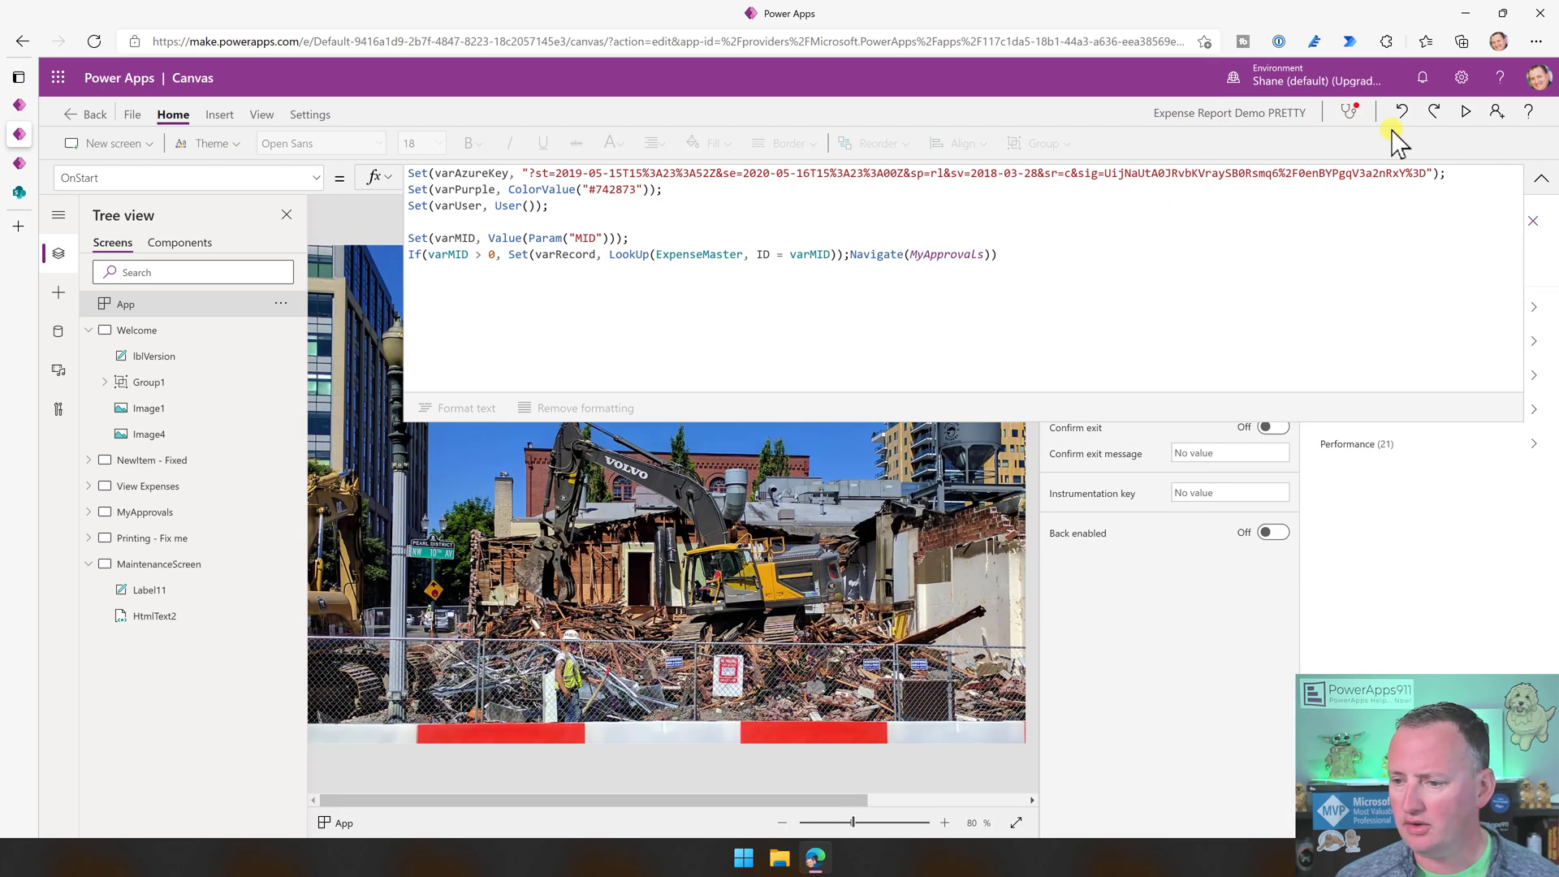
pyautogui.click(1540, 178)
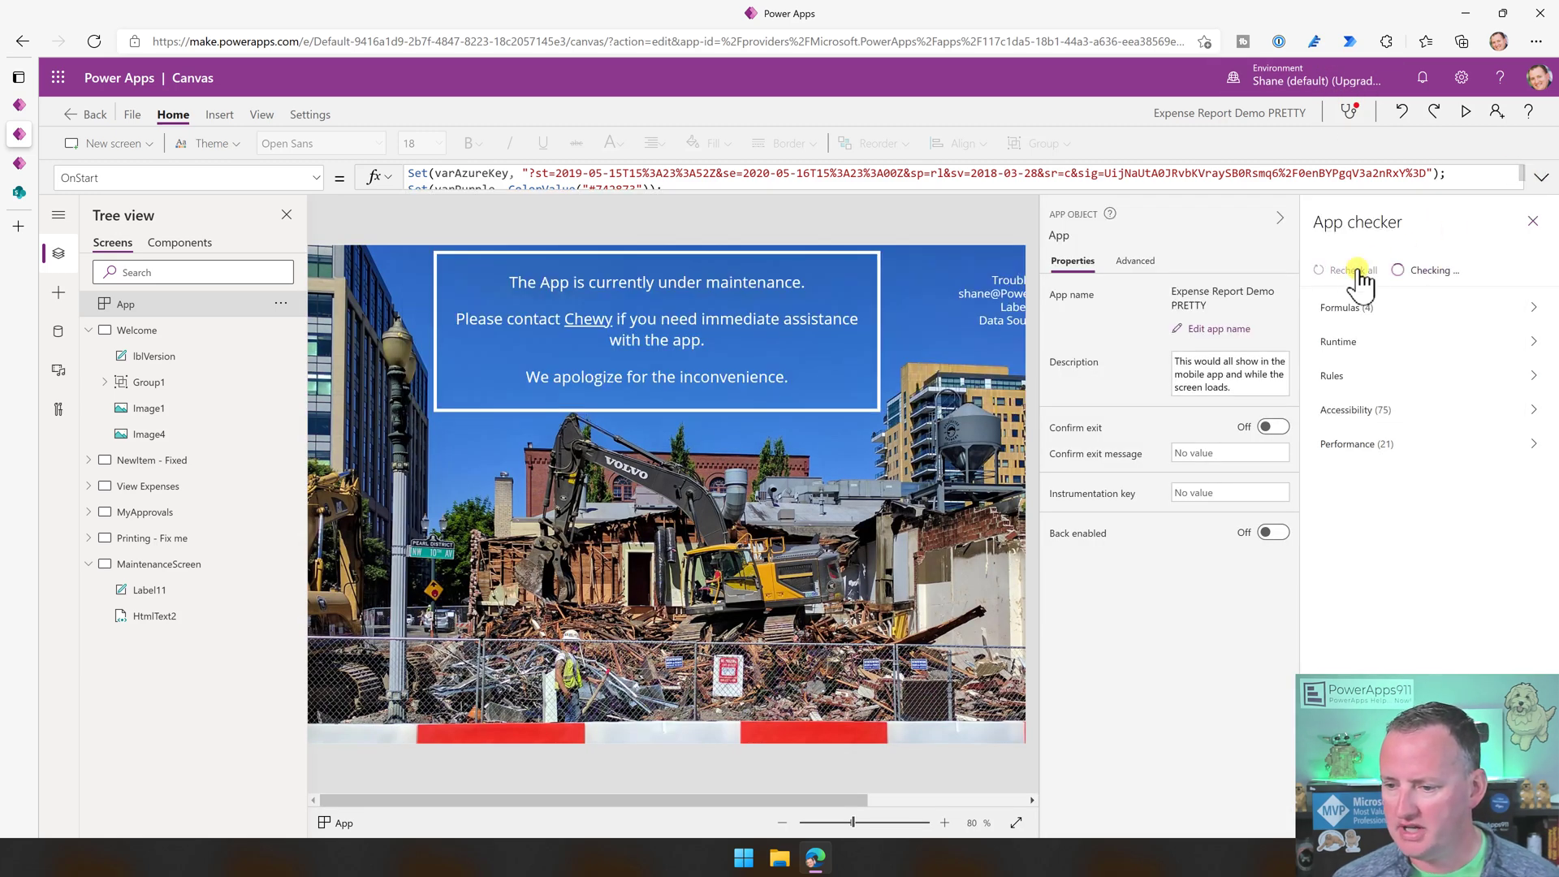
pyautogui.click(1126, 177)
pyautogui.doubleClick(951, 255)
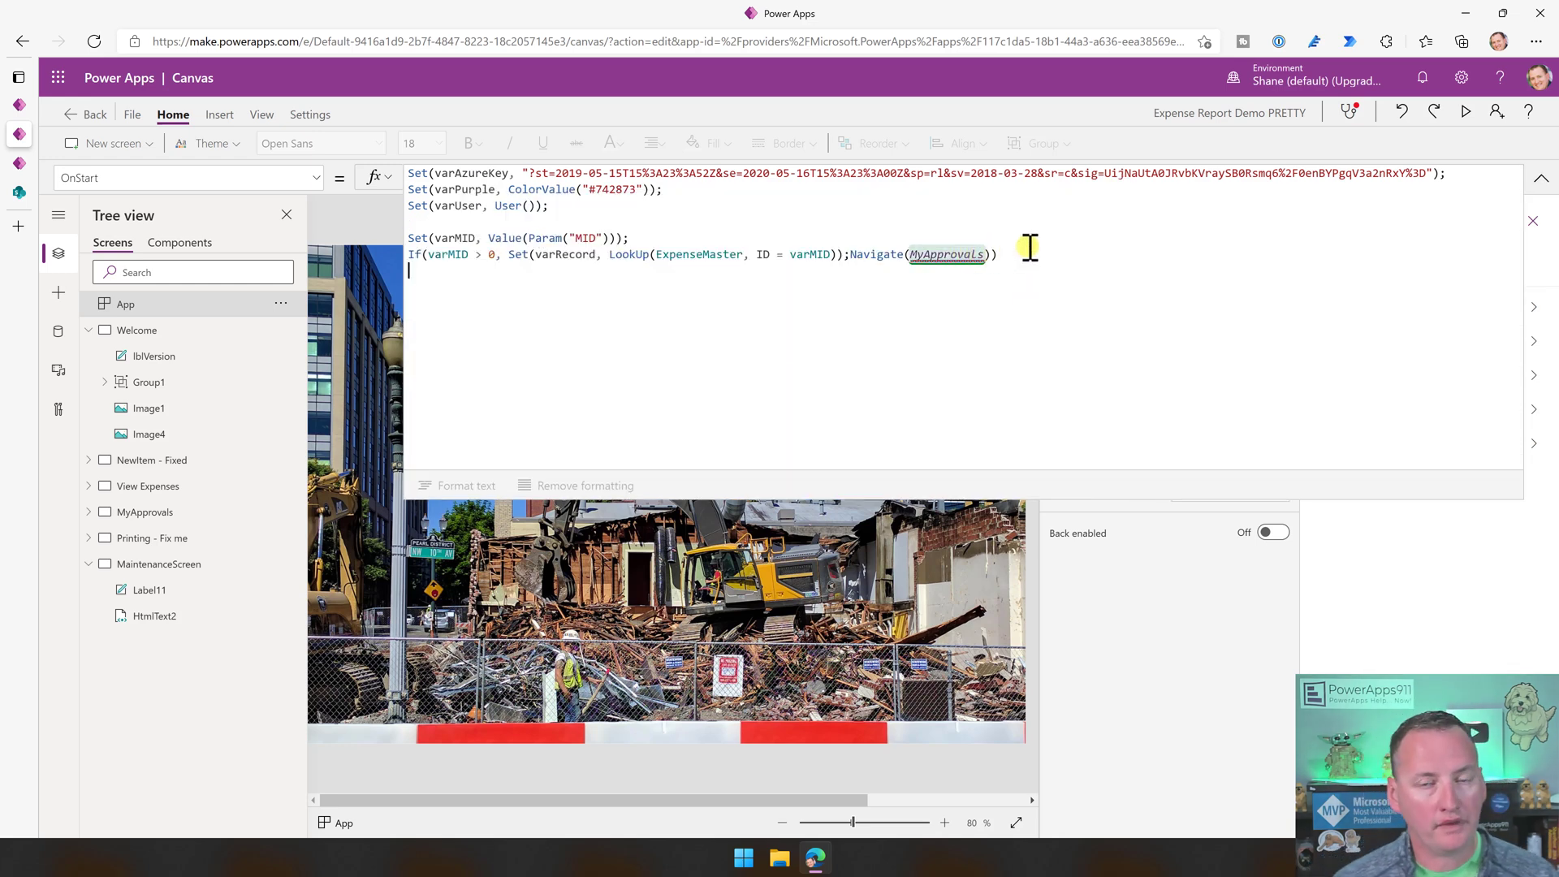
# Save Expense Report Demo PRETTY, close it, and reopen it for editing from Apps.
pyautogui.click(131, 114)
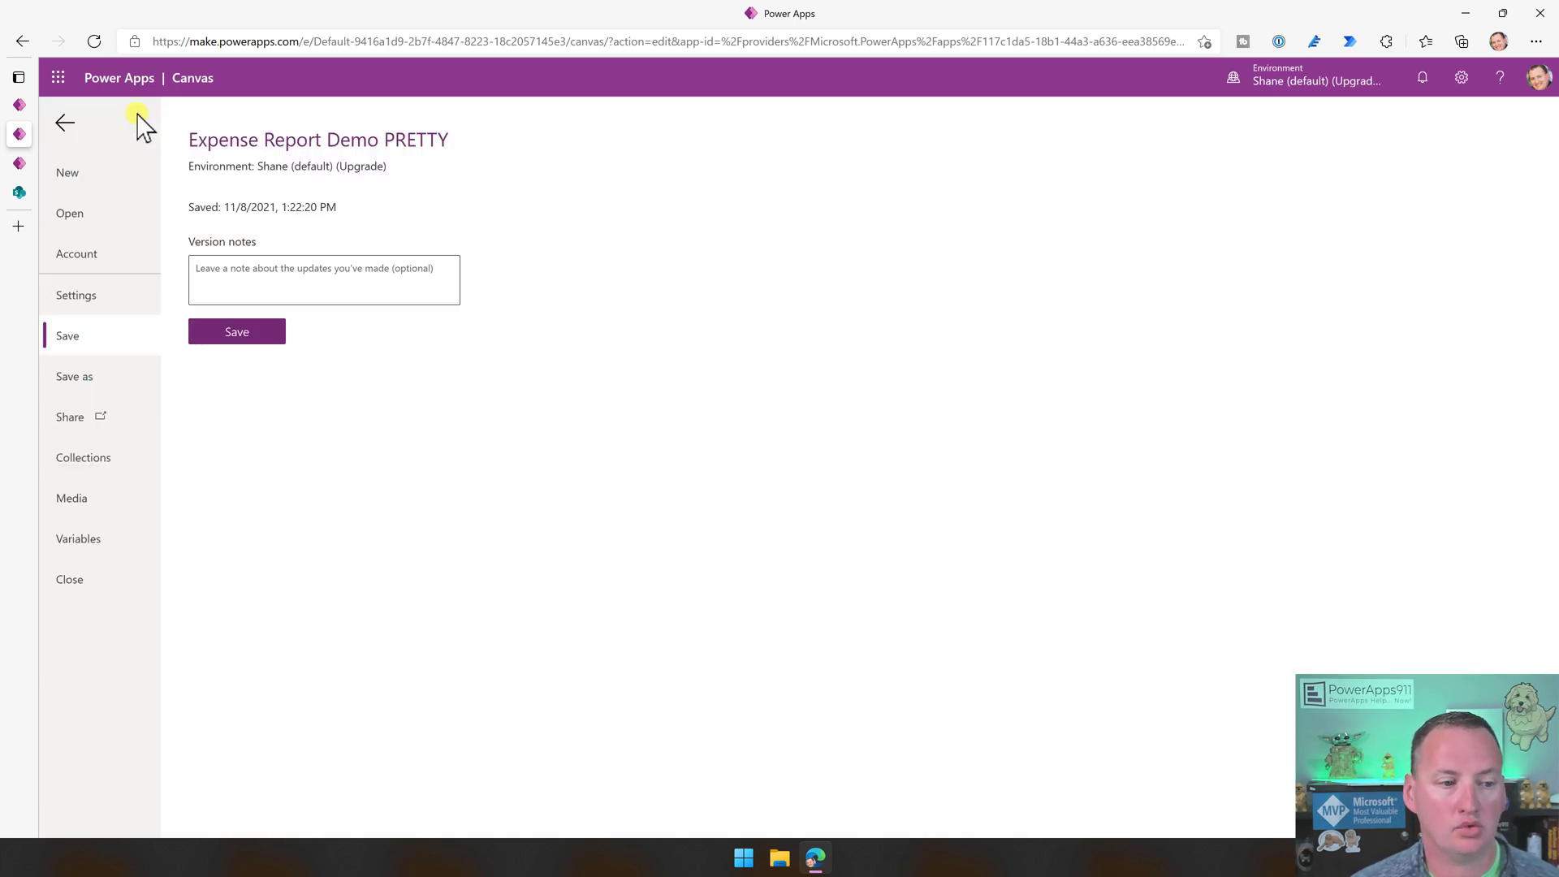
pyautogui.click(256, 337)
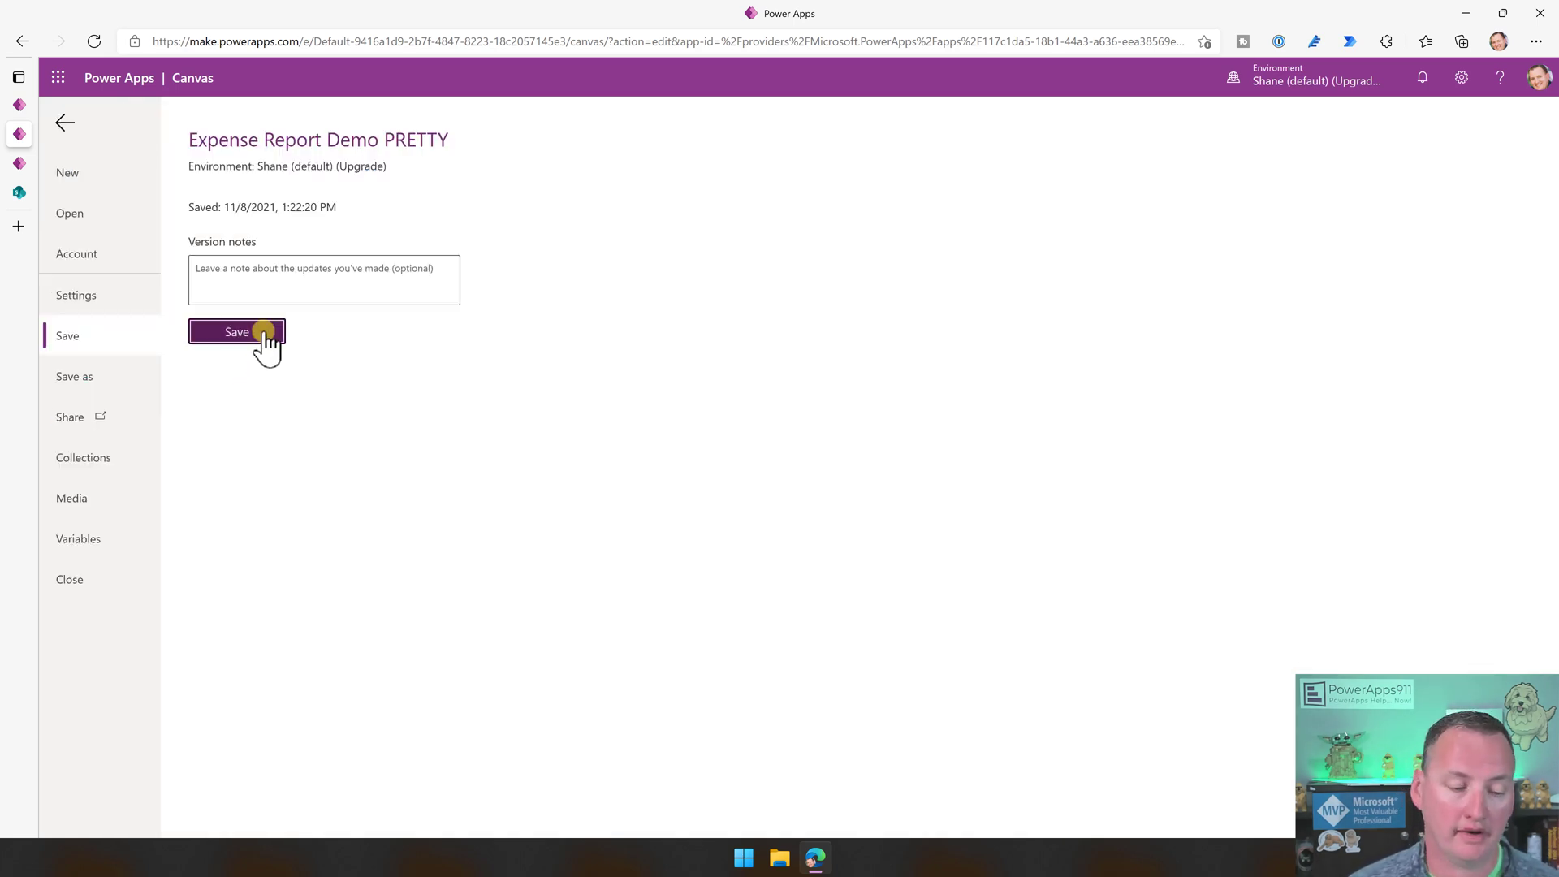
pyautogui.click(69, 579)
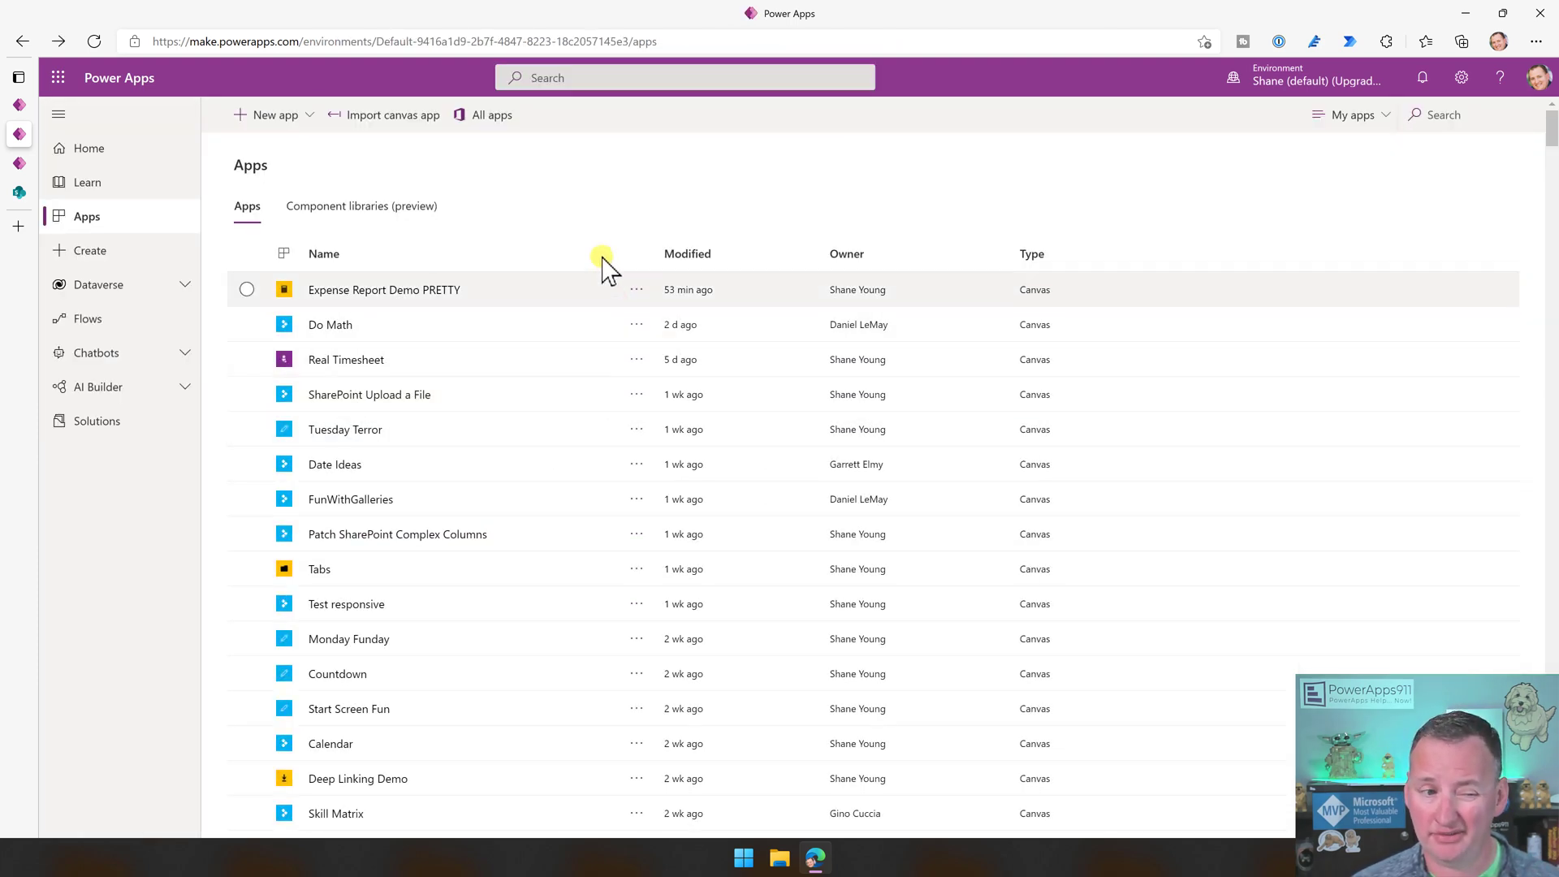
pyautogui.click(636, 291)
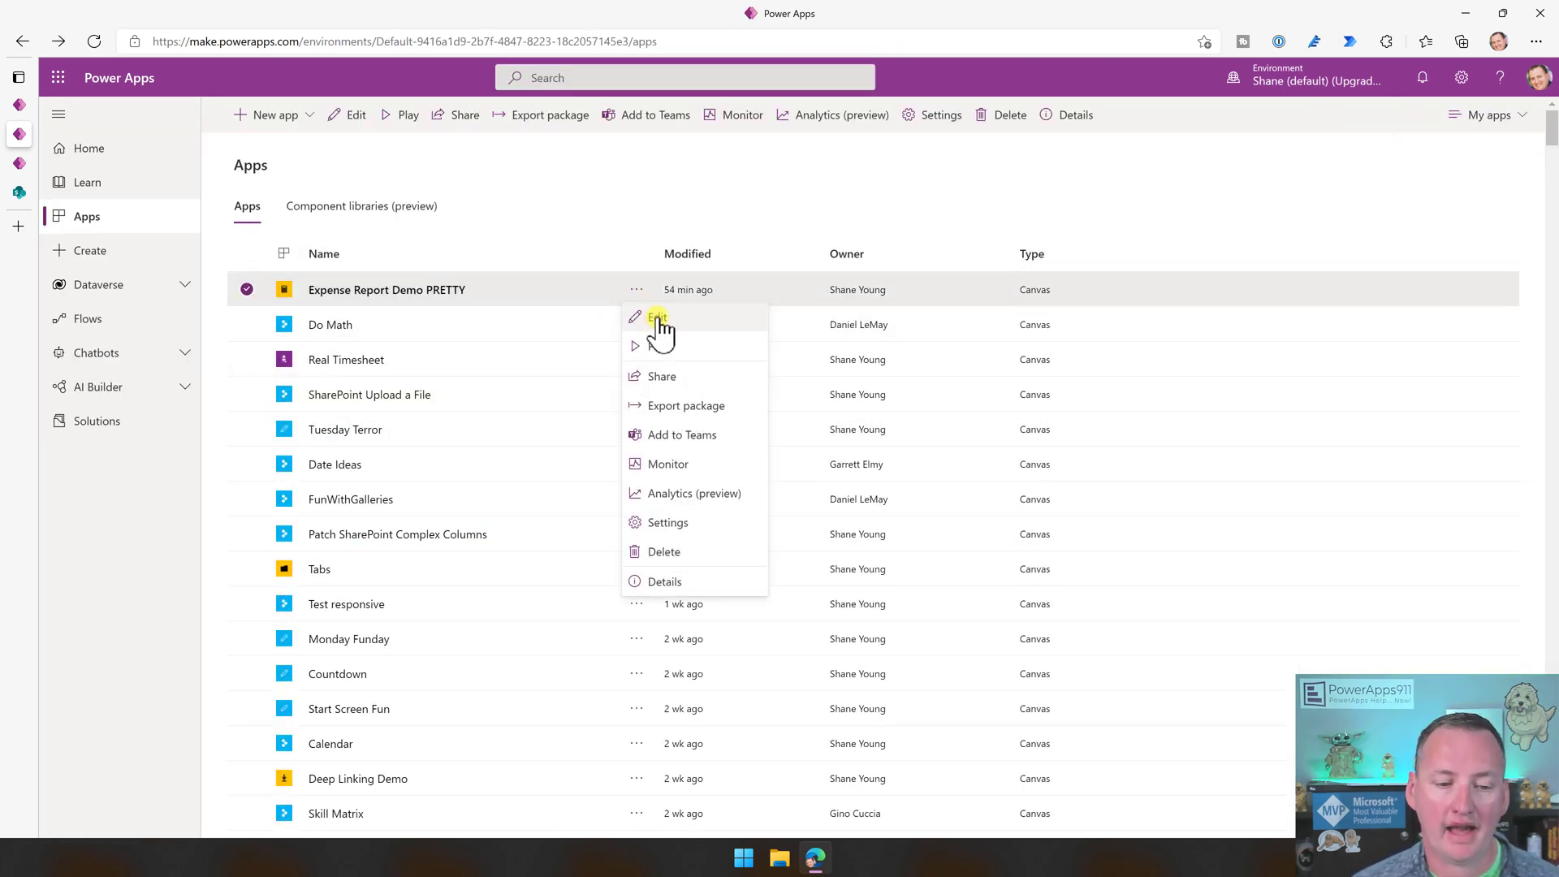
pyautogui.click(658, 317)
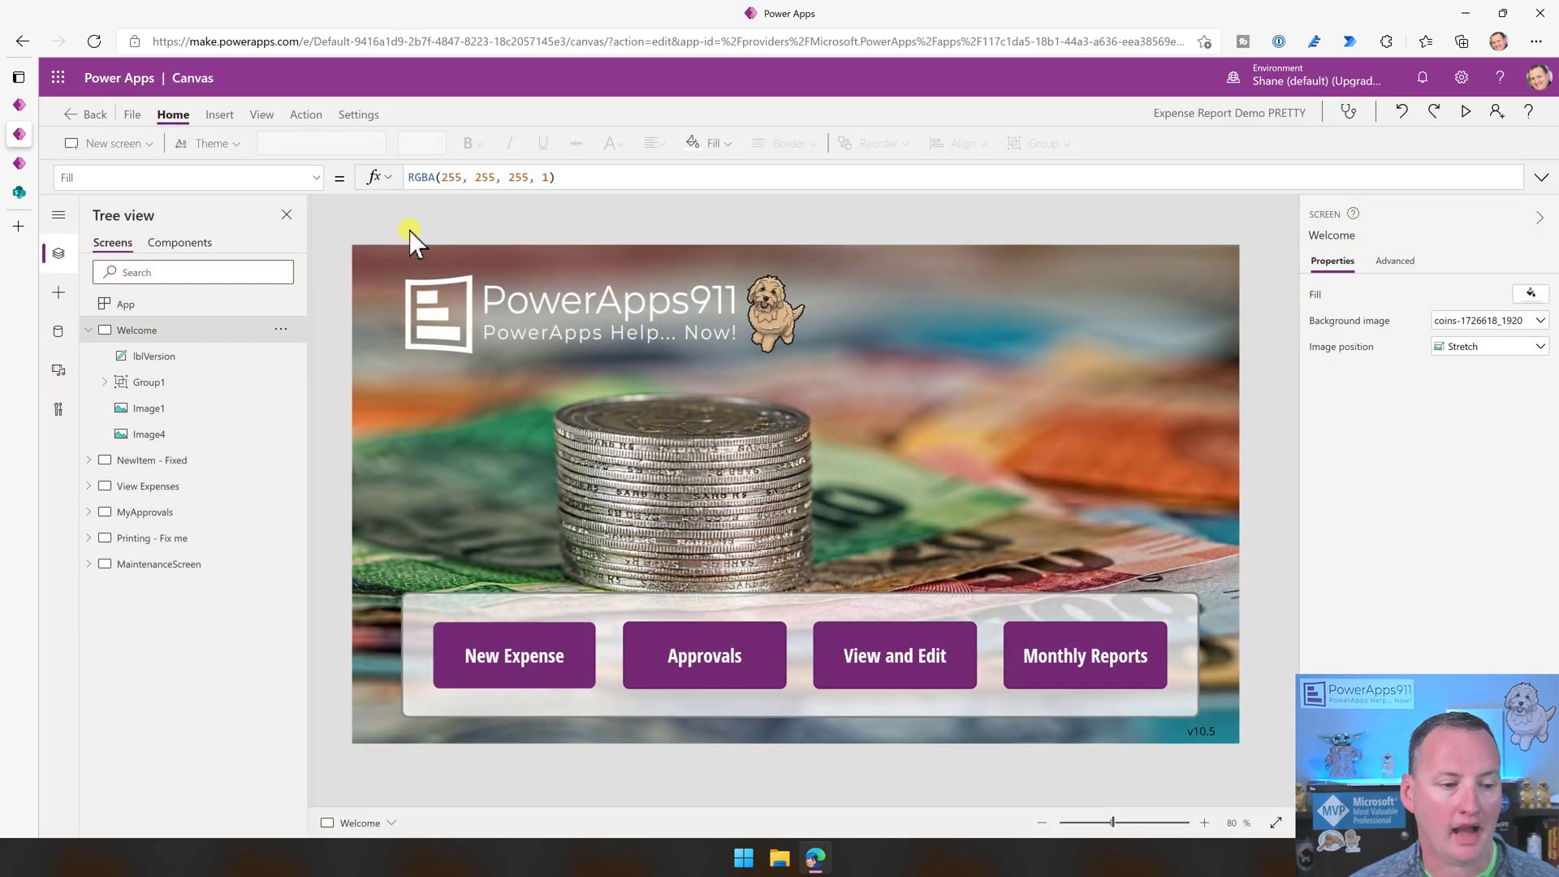
# Show the App object's OnStart formula fully expanded and place the cursor in it.
pyautogui.click(196, 305)
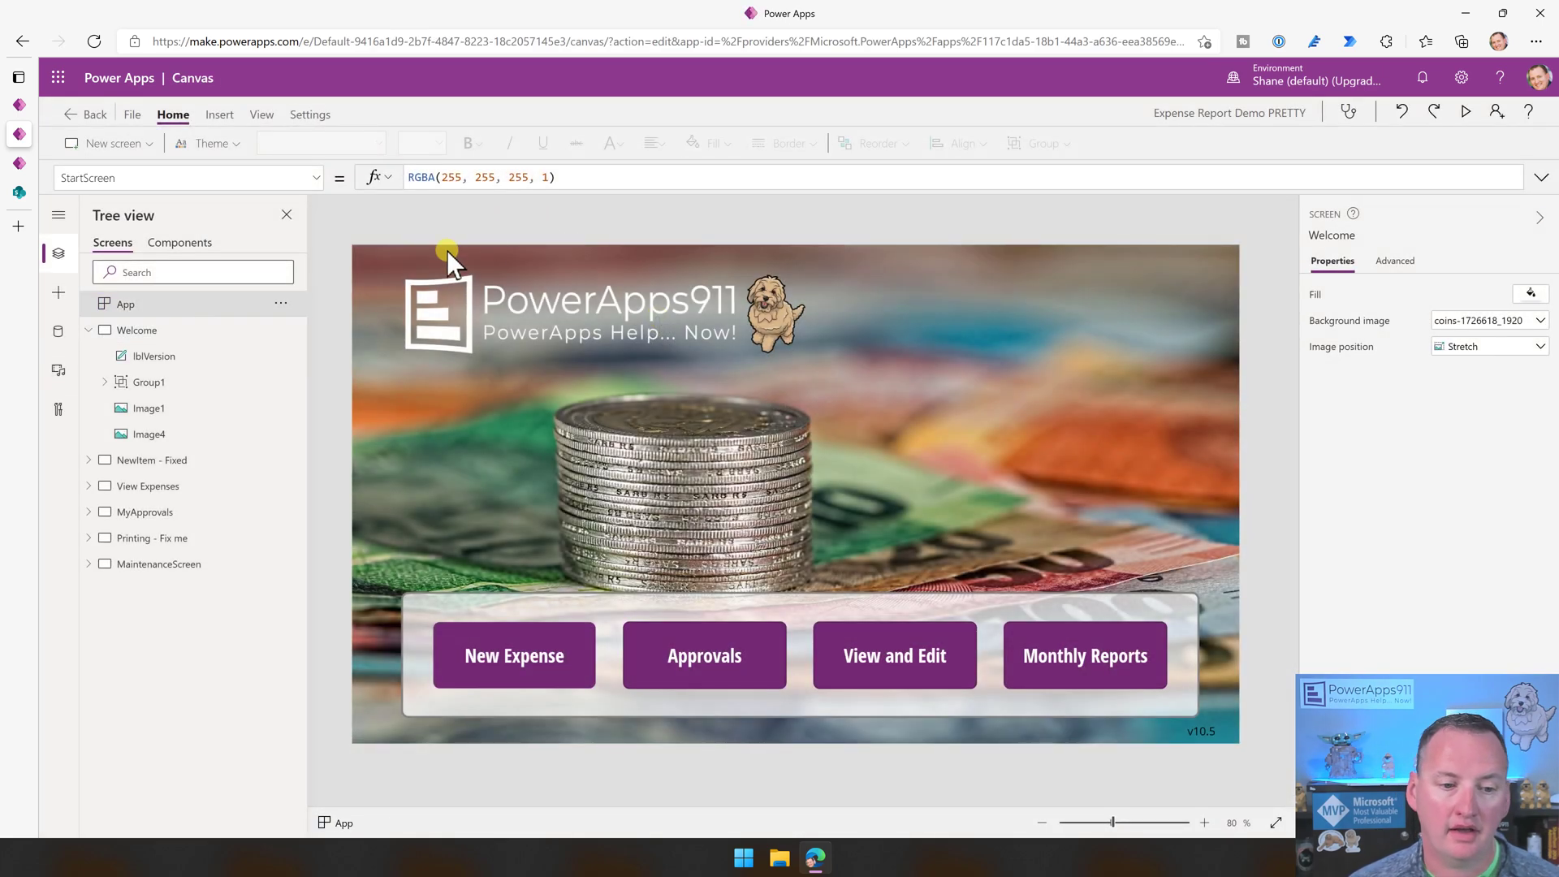
pyautogui.click(316, 177)
pyautogui.click(147, 397)
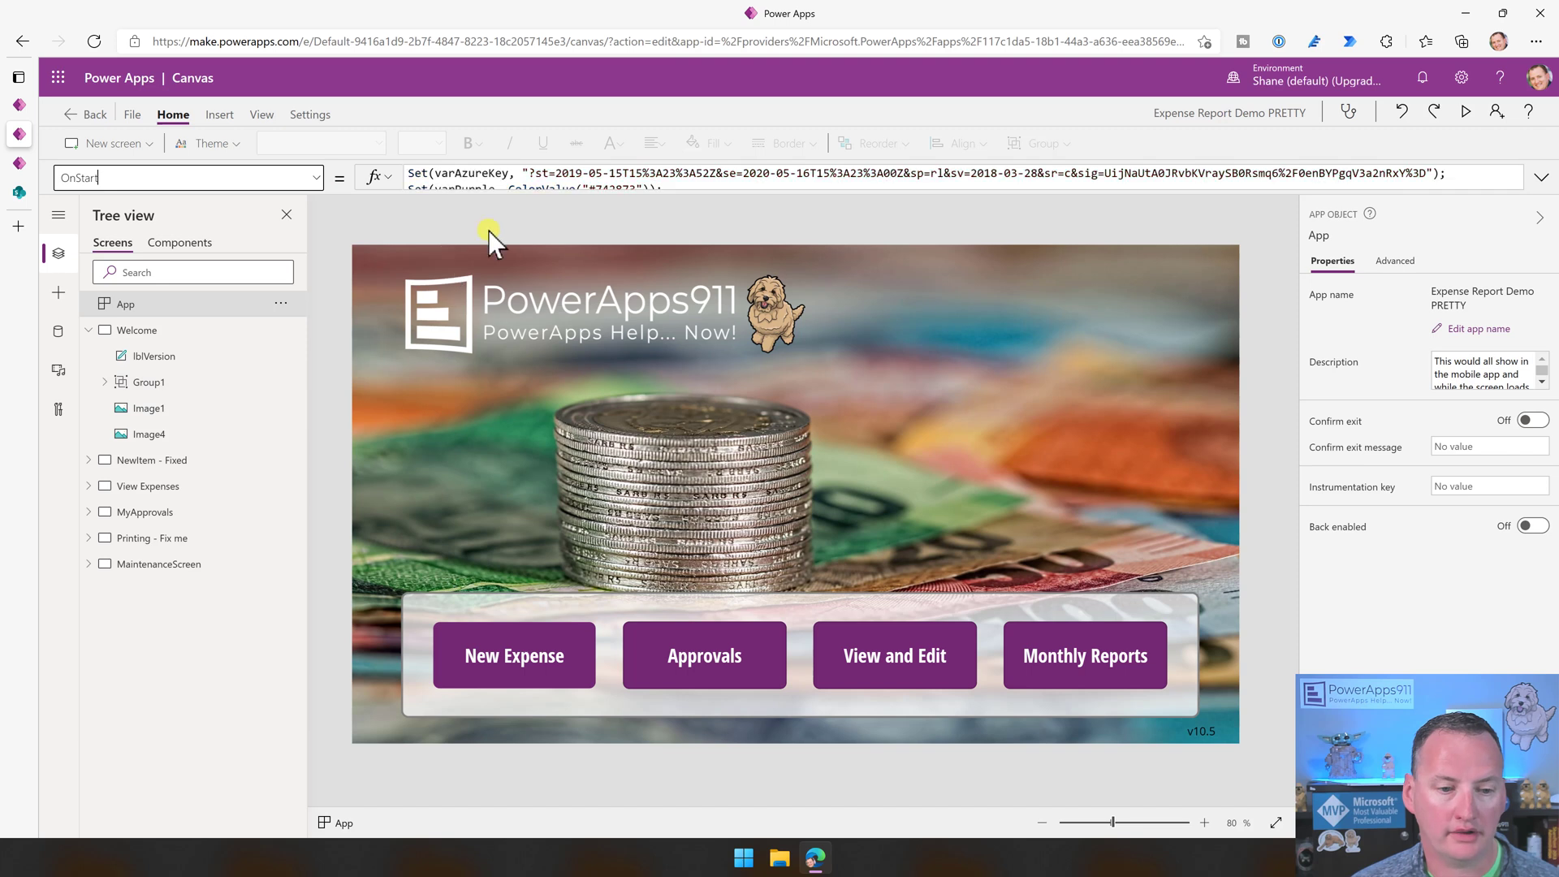
pyautogui.click(524, 177)
pyautogui.click(922, 259)
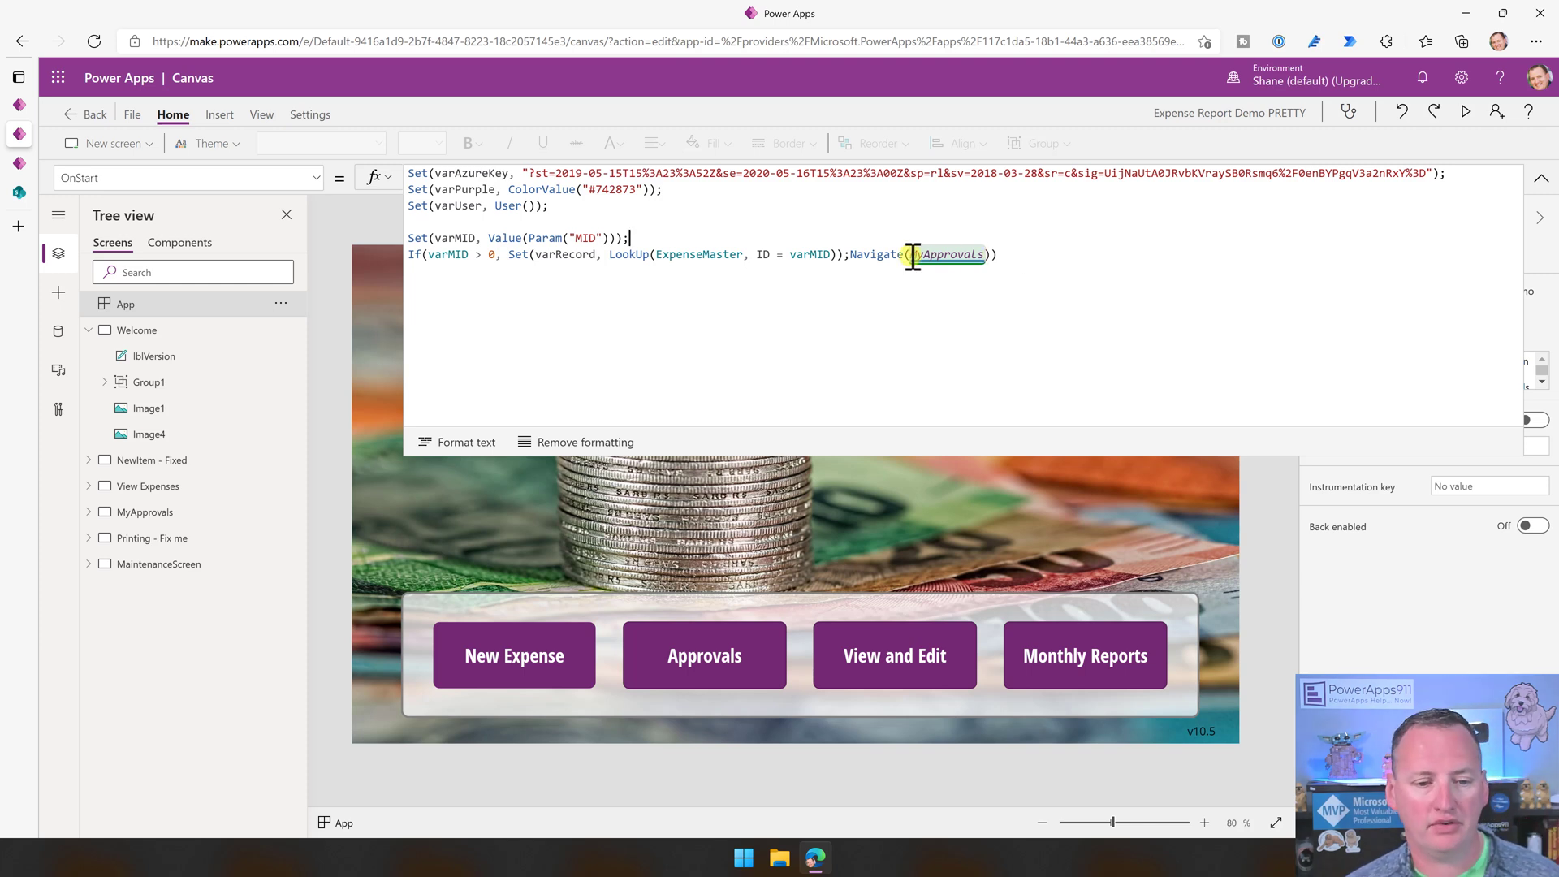
# Paste the maintenance If above the deep-link code, testing build <> 1A and navigating to MaintenanceScreen.
pyautogui.click(430, 255)
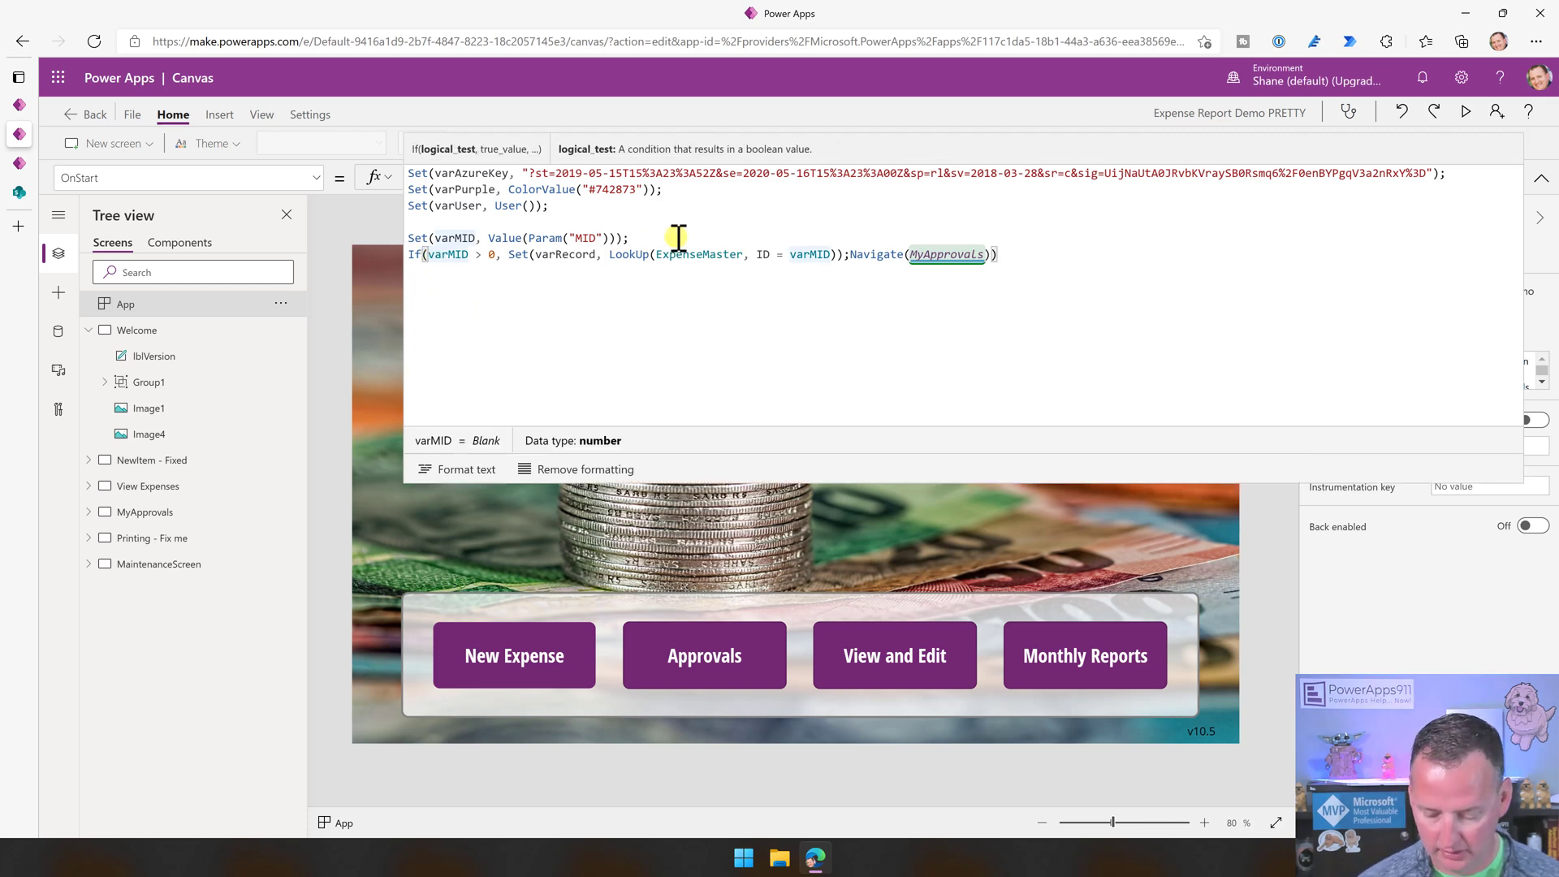
pyautogui.press('Return')
pyautogui.write('If(LookUp(Maintenance, ID = 1).\'App Build\' = "1A", Welcome, MaintenanceScreen)')
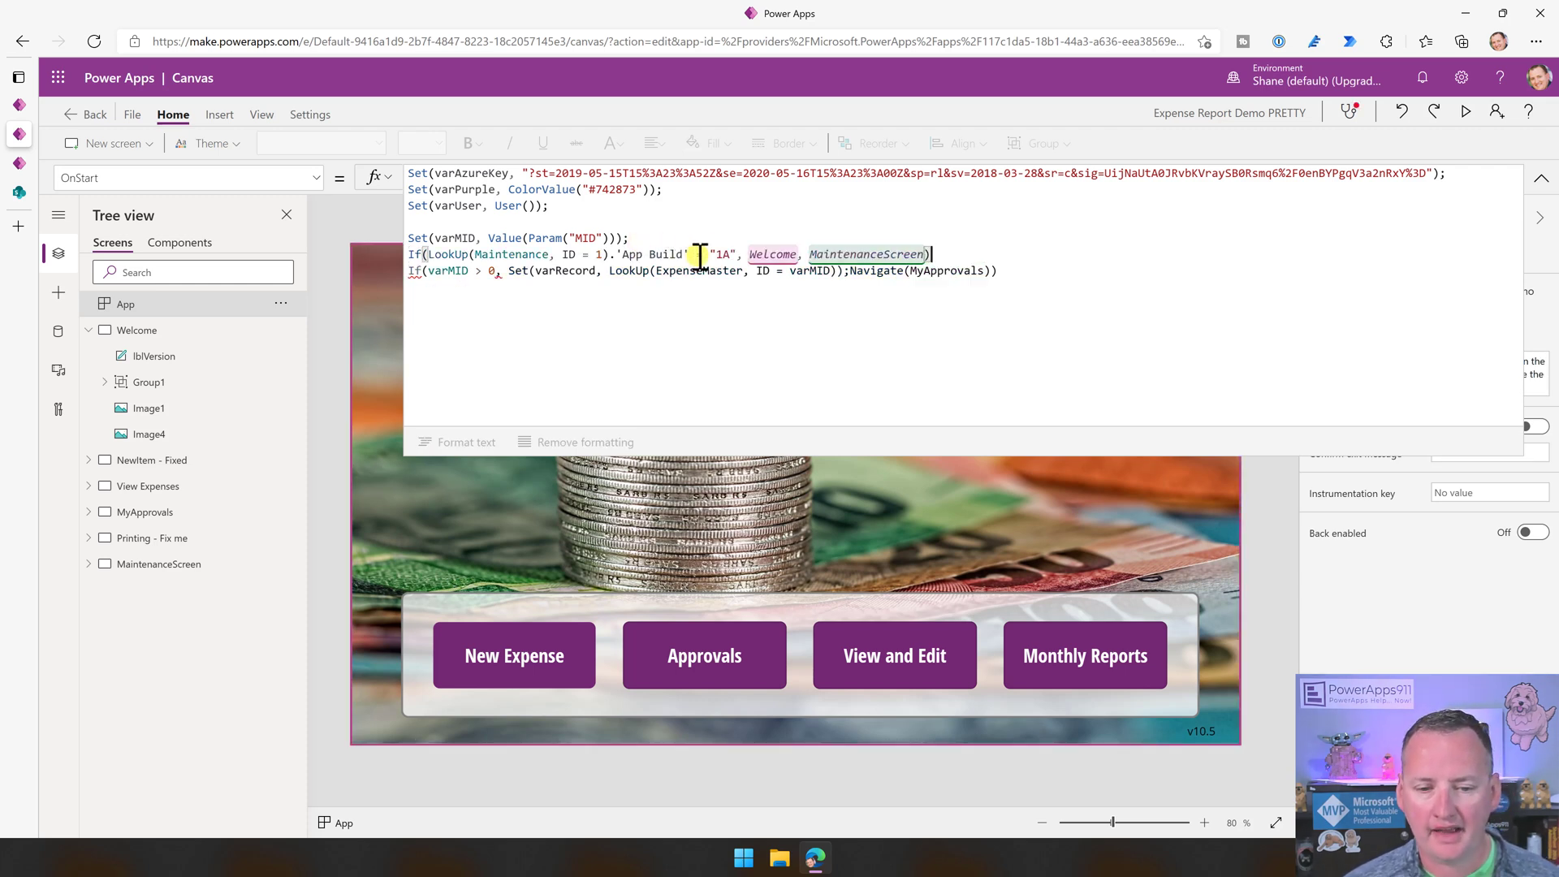
pyautogui.click(699, 254)
pyautogui.press('BackSpace')
pyautogui.write('<>')
pyautogui.press('Right')
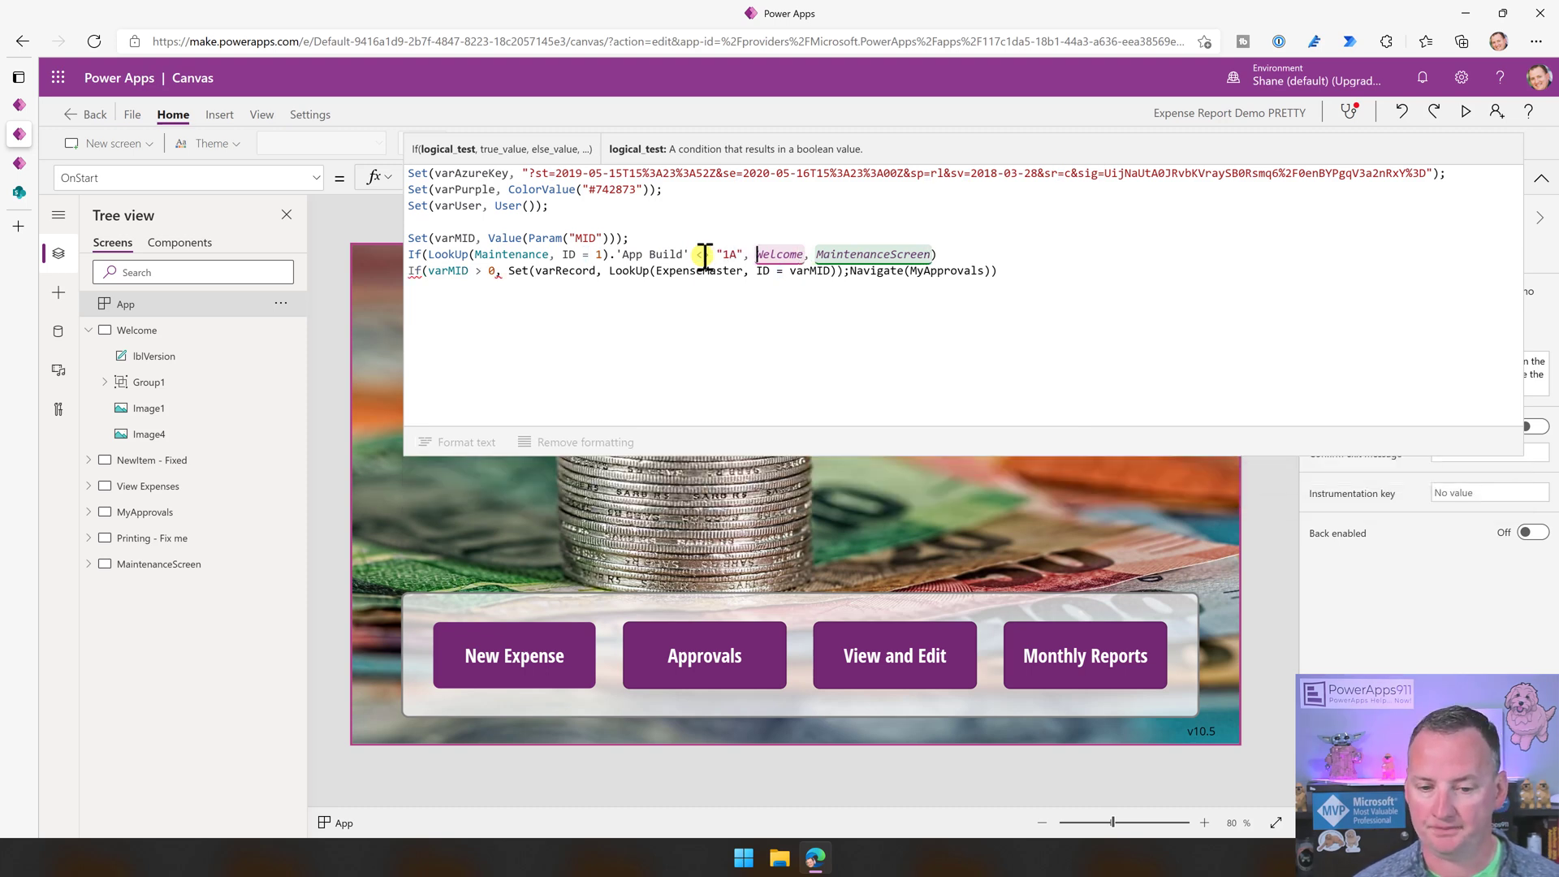
pyautogui.press('Right')
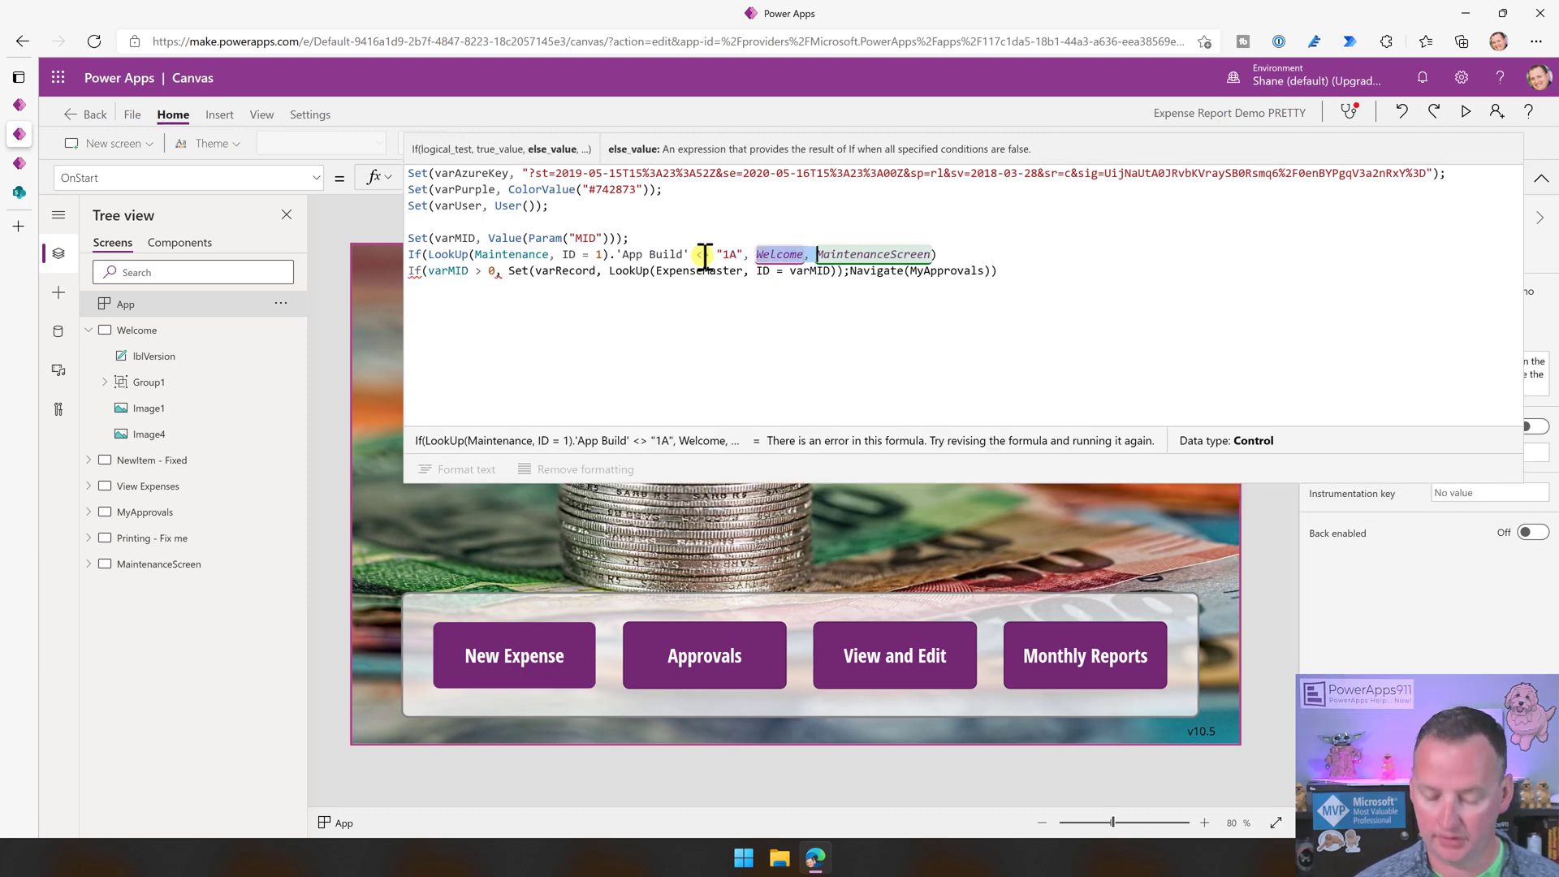
pyautogui.hotkey('ctrl', 'shift', 'Right')
pyautogui.write('Navigate(')
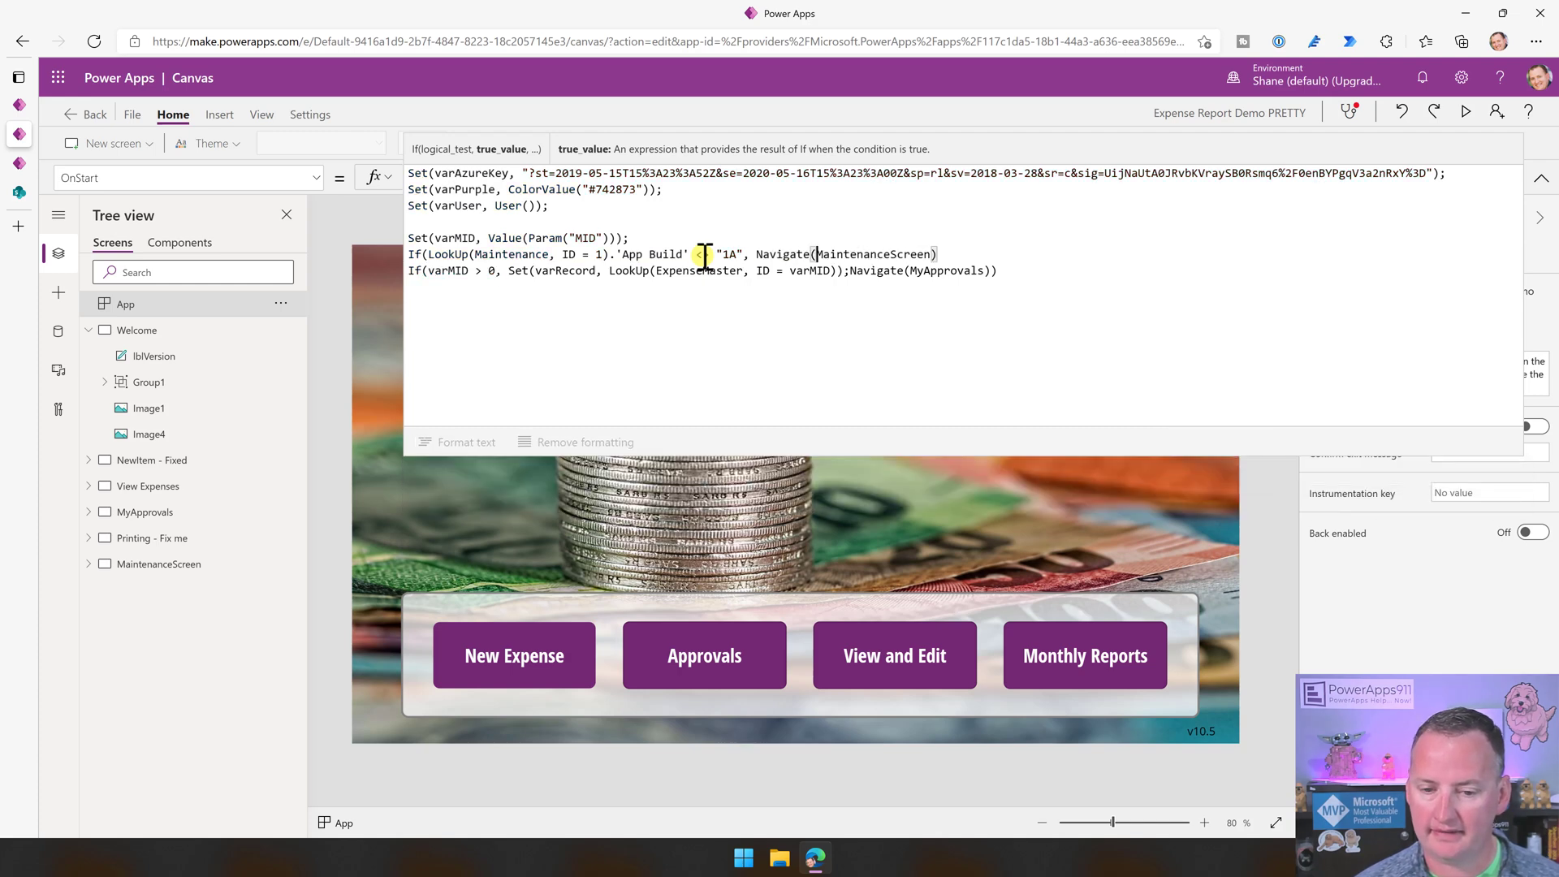
pyautogui.press('End')
pyautogui.write(')')
pyautogui.press('Right')
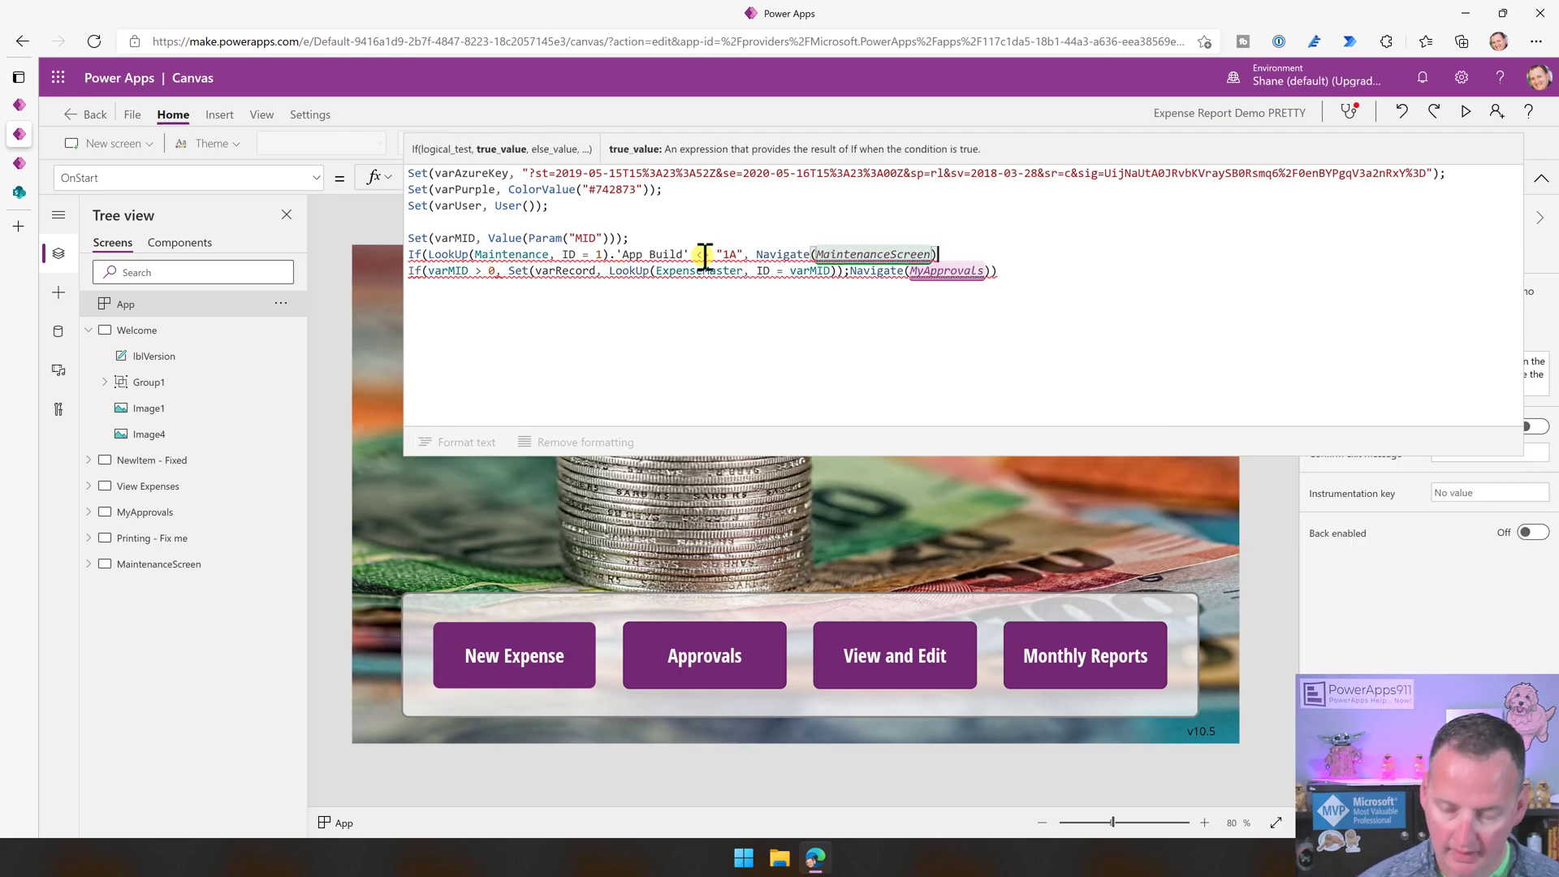
pyautogui.write(',')
# Remove the second If( so the deep-link condition joins the maintenance If.
pyautogui.press('Down')
pyautogui.press('Home')
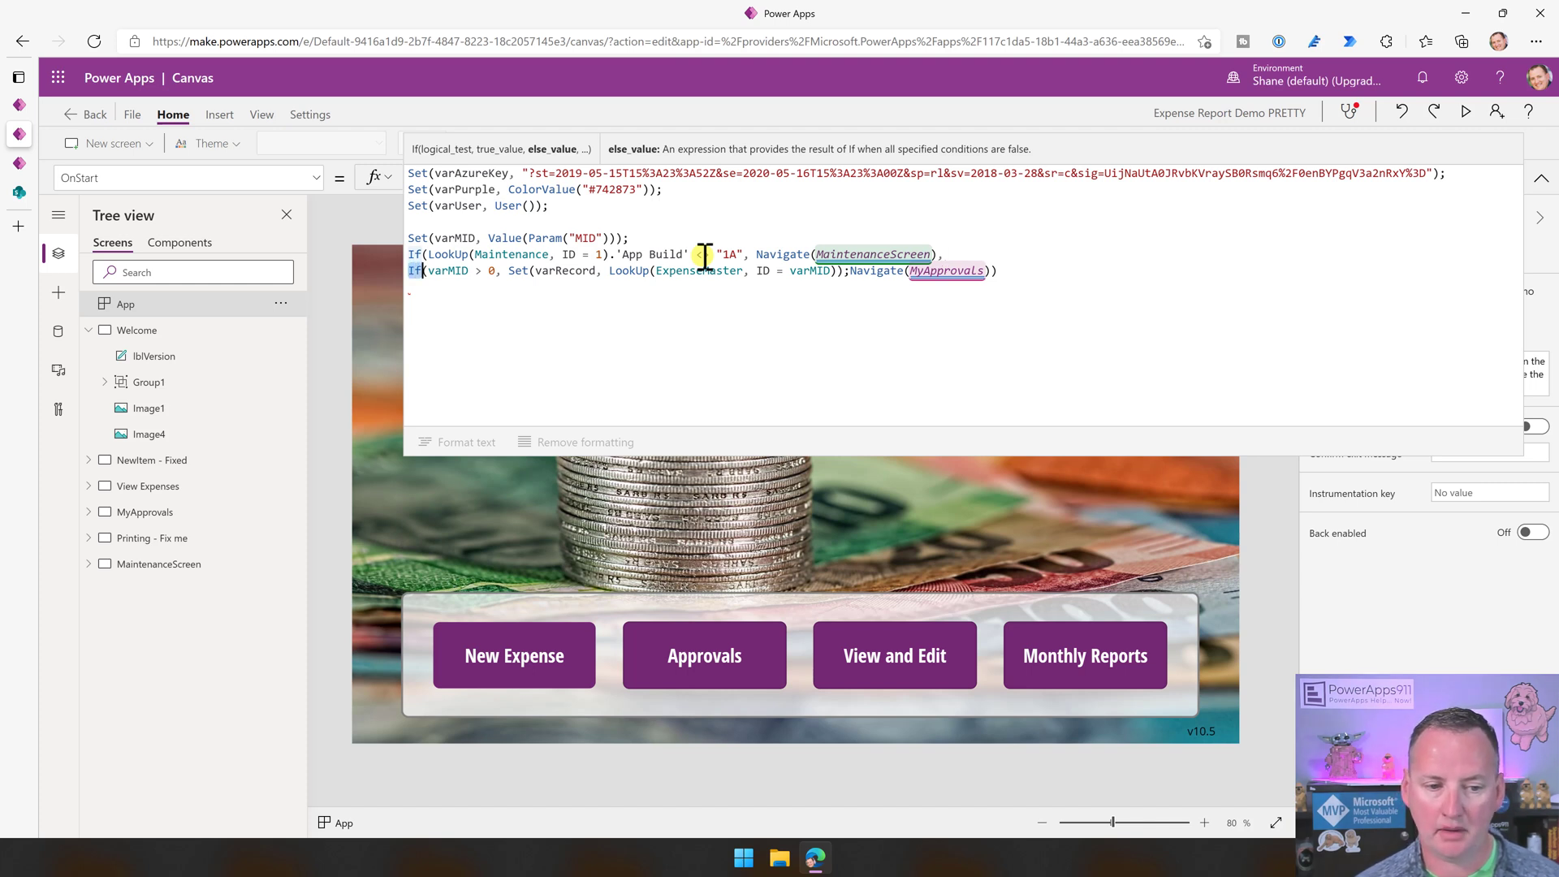
pyautogui.hotkey('shift', 'Right')
pyautogui.press('Delete')
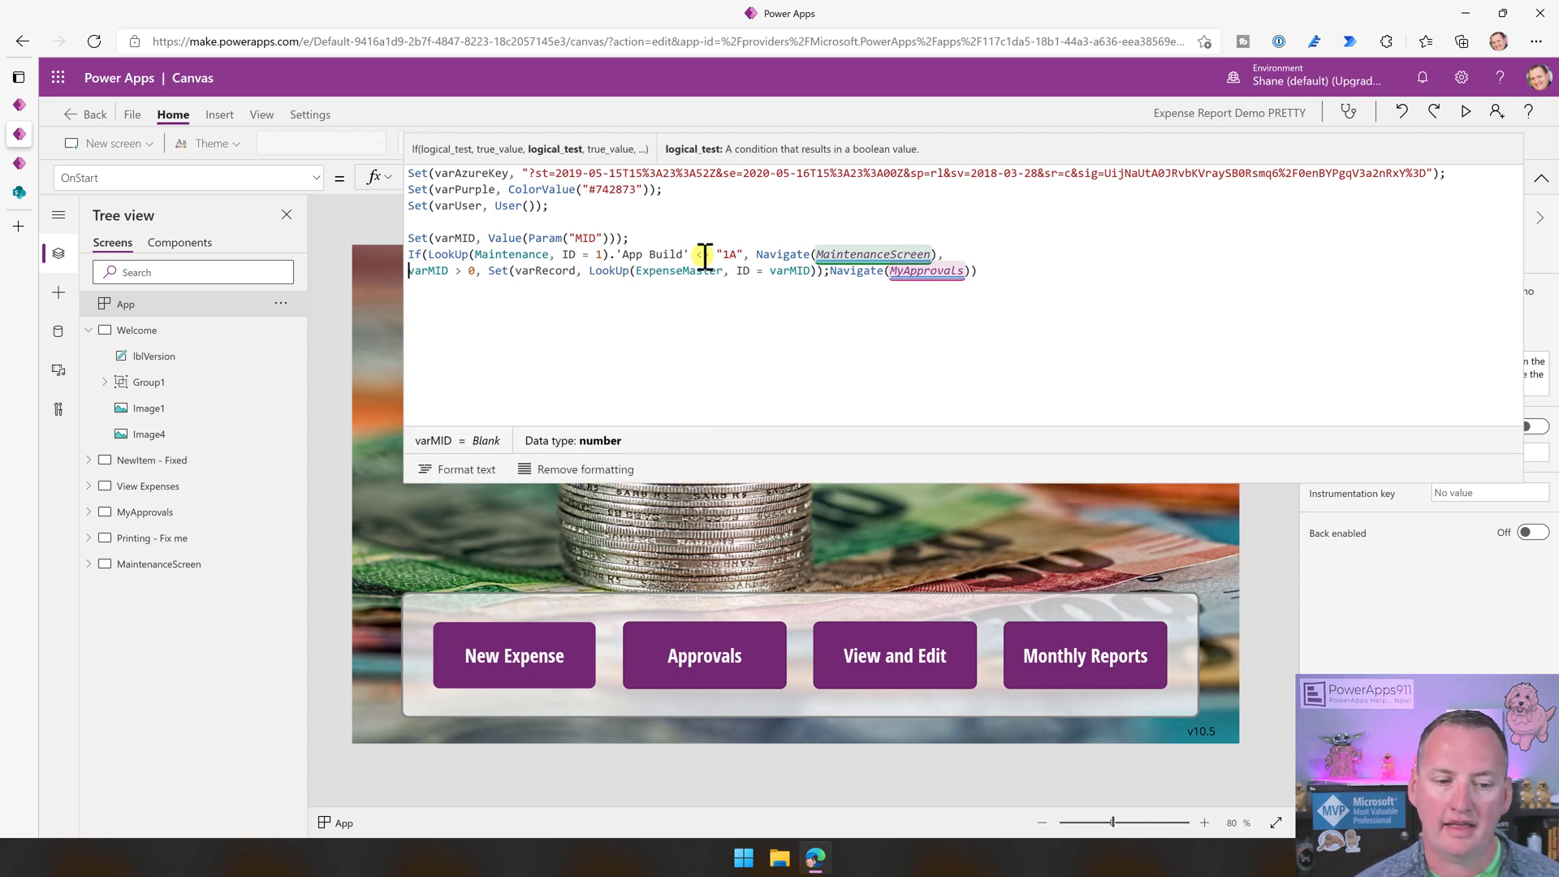
# Add Navigate(Welcome) as the final else branch on its own line.
pyautogui.press('Left')
pyautogui.press('Down')
pyautogui.hotkey('ctrl', 'Right')
pyautogui.hotkey('ctrl', 'Right')
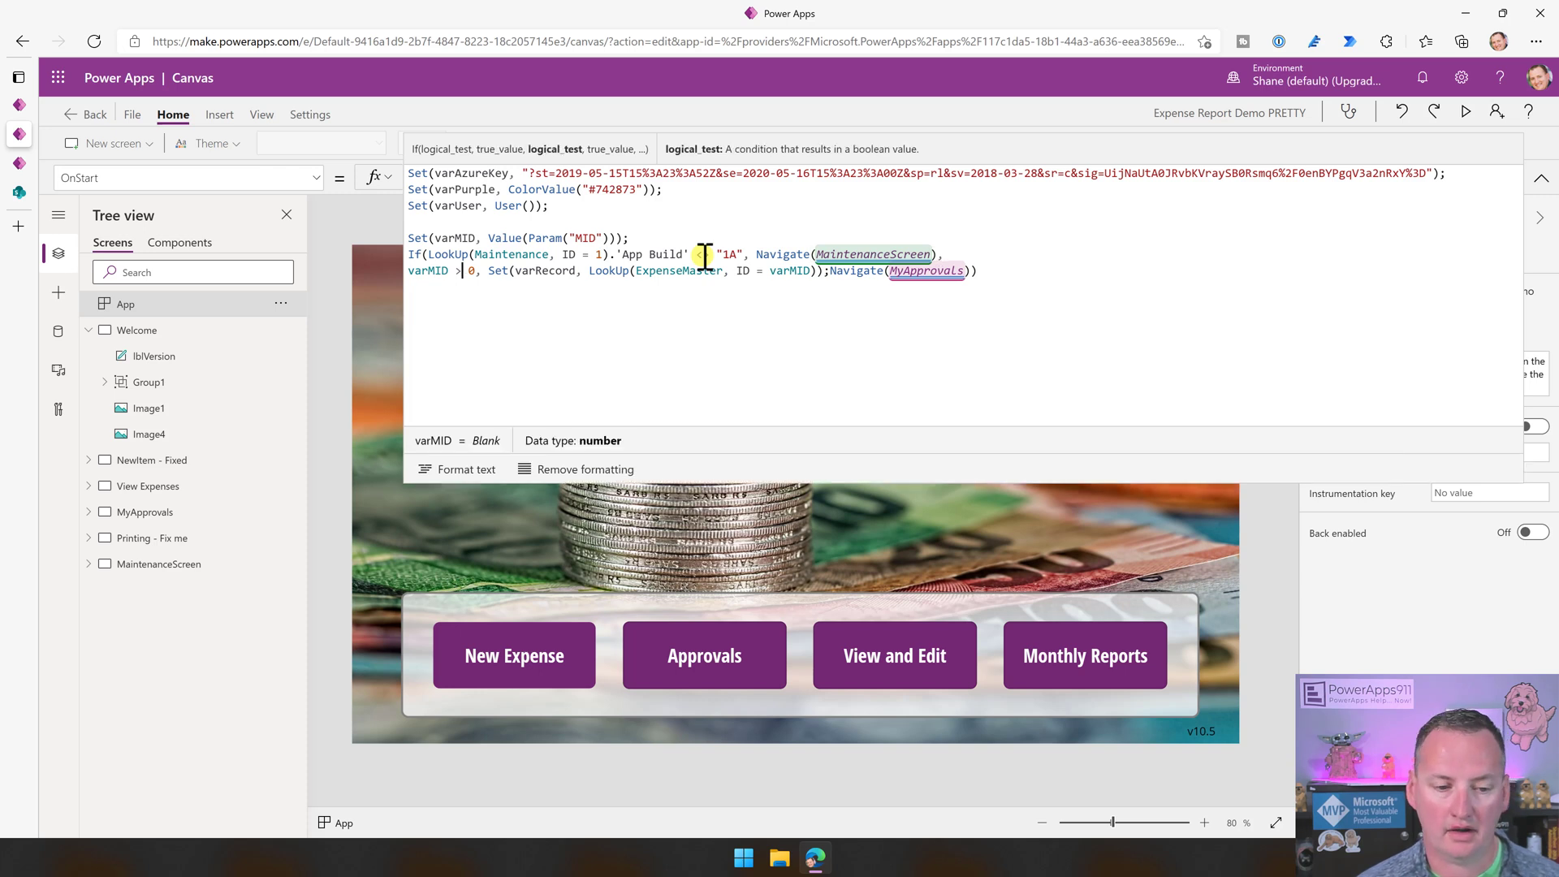
pyautogui.hotkey('ctrl', 'Right')
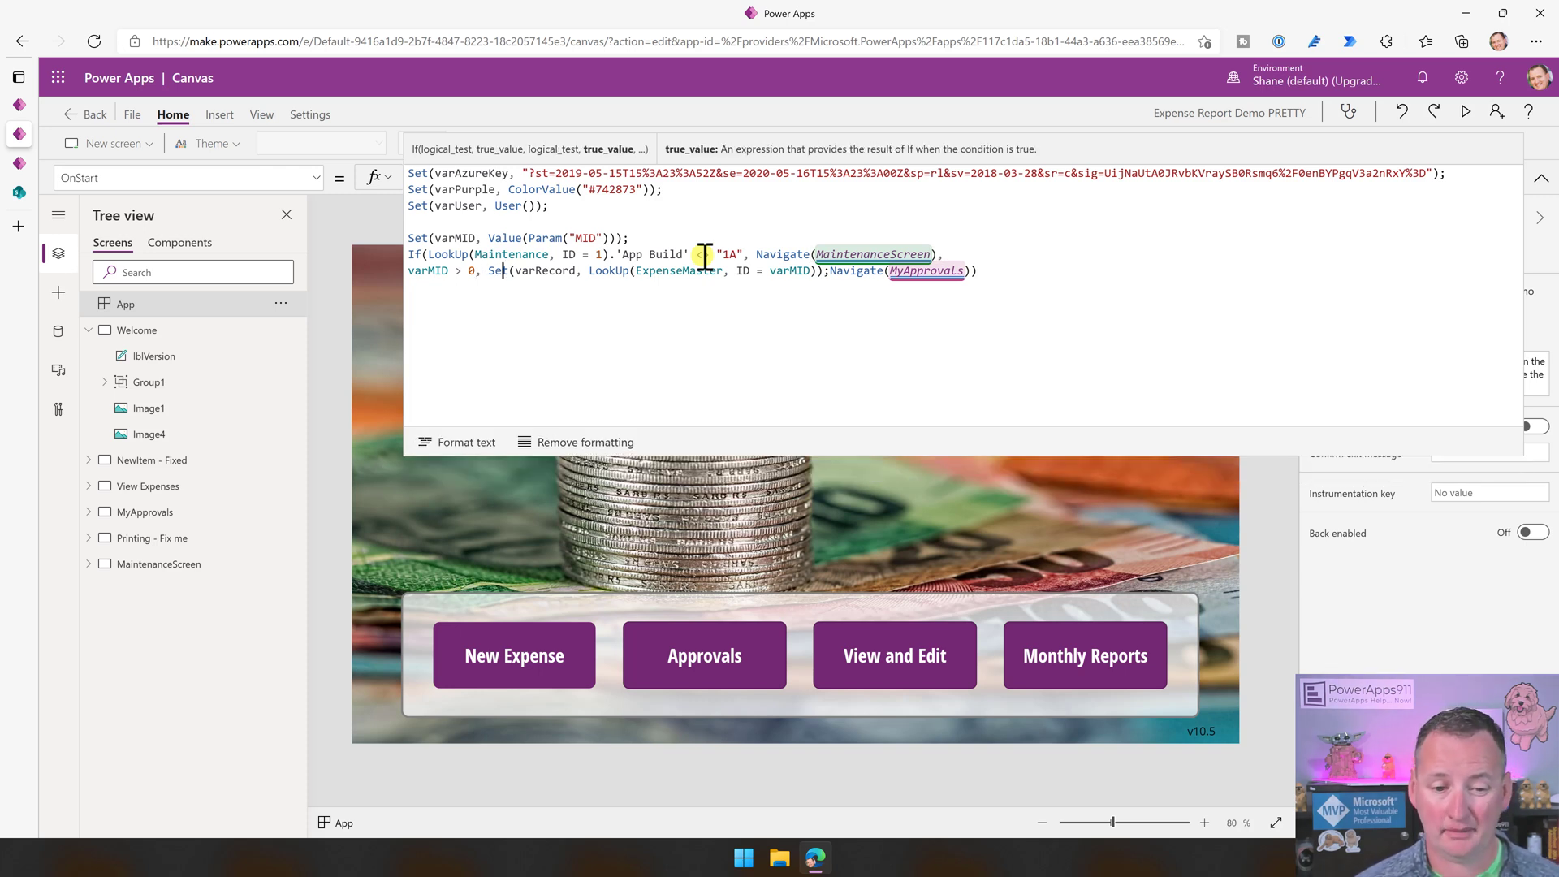
pyautogui.hotkey('ctrl', 'Right')
pyautogui.hotkey('ctrl', 'Right')
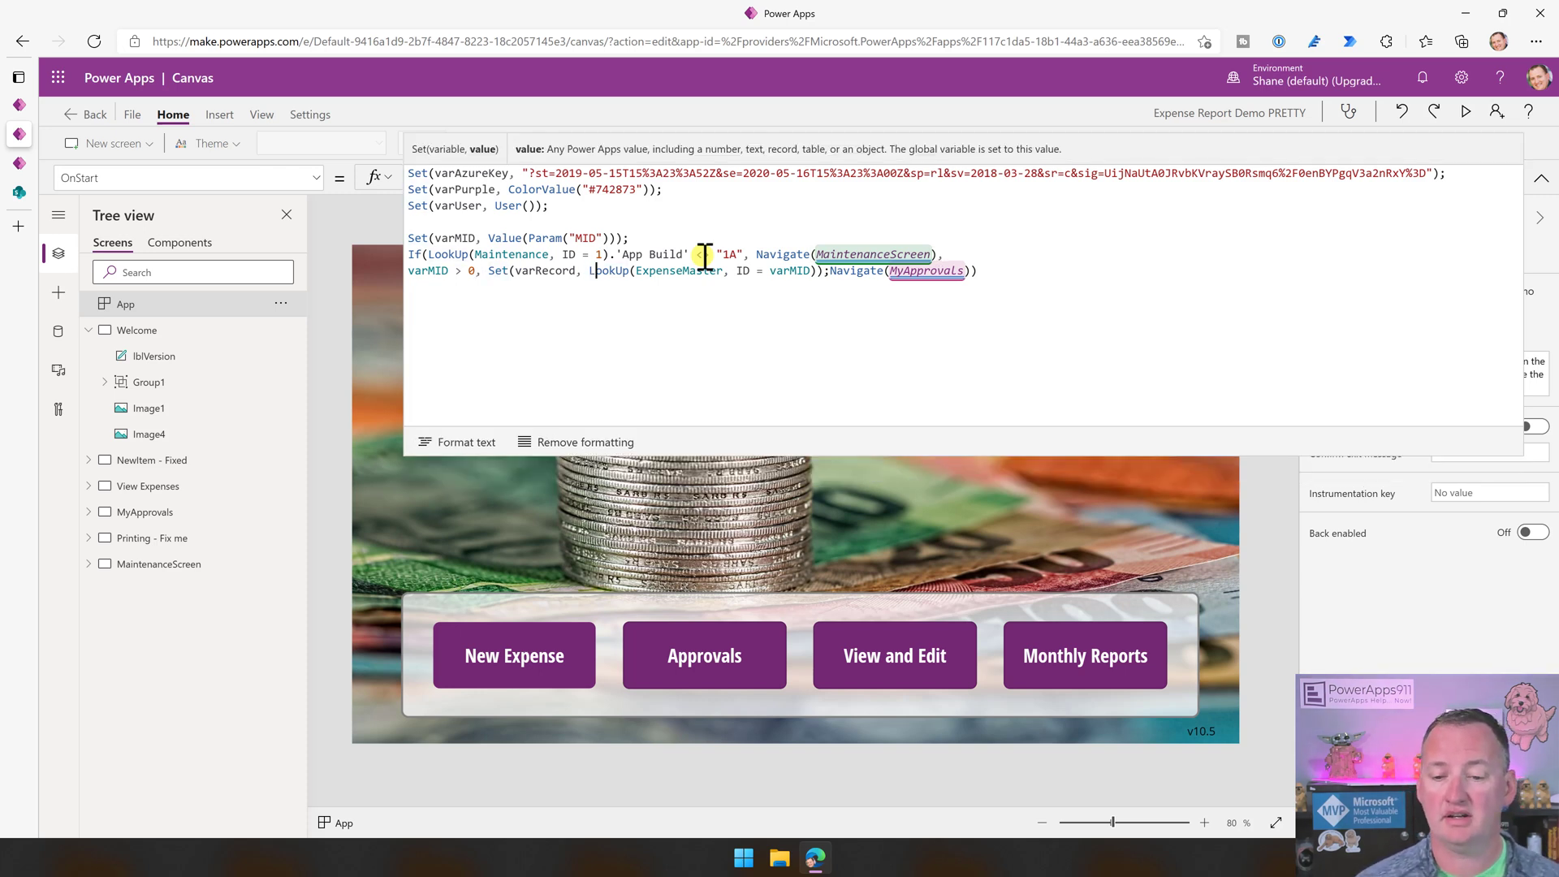
pyautogui.hotkey('ctrl', 'Right')
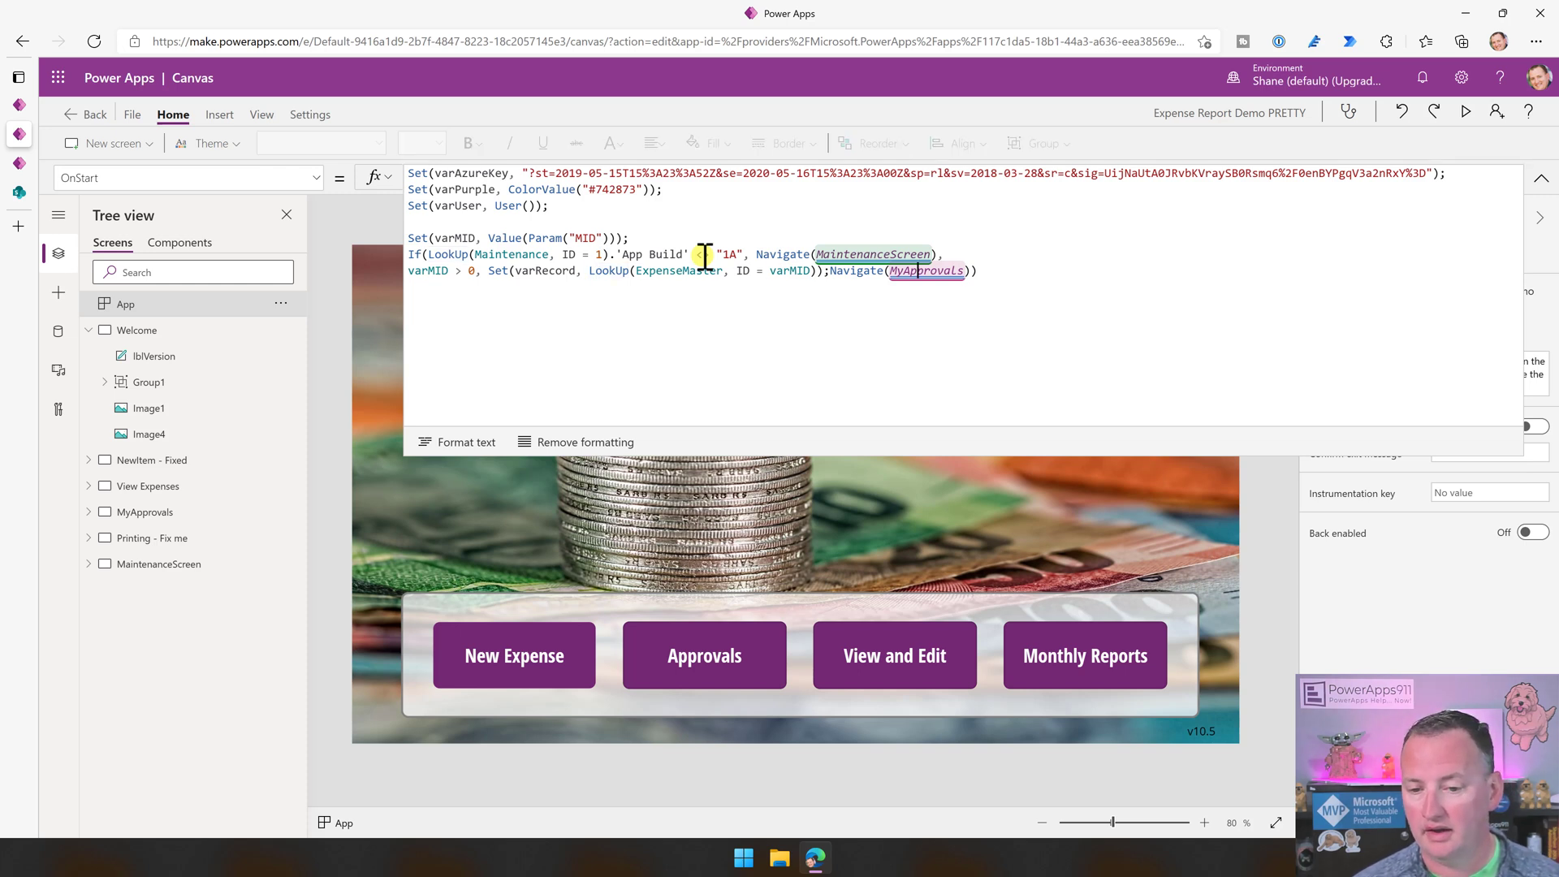
pyautogui.write(', navi')
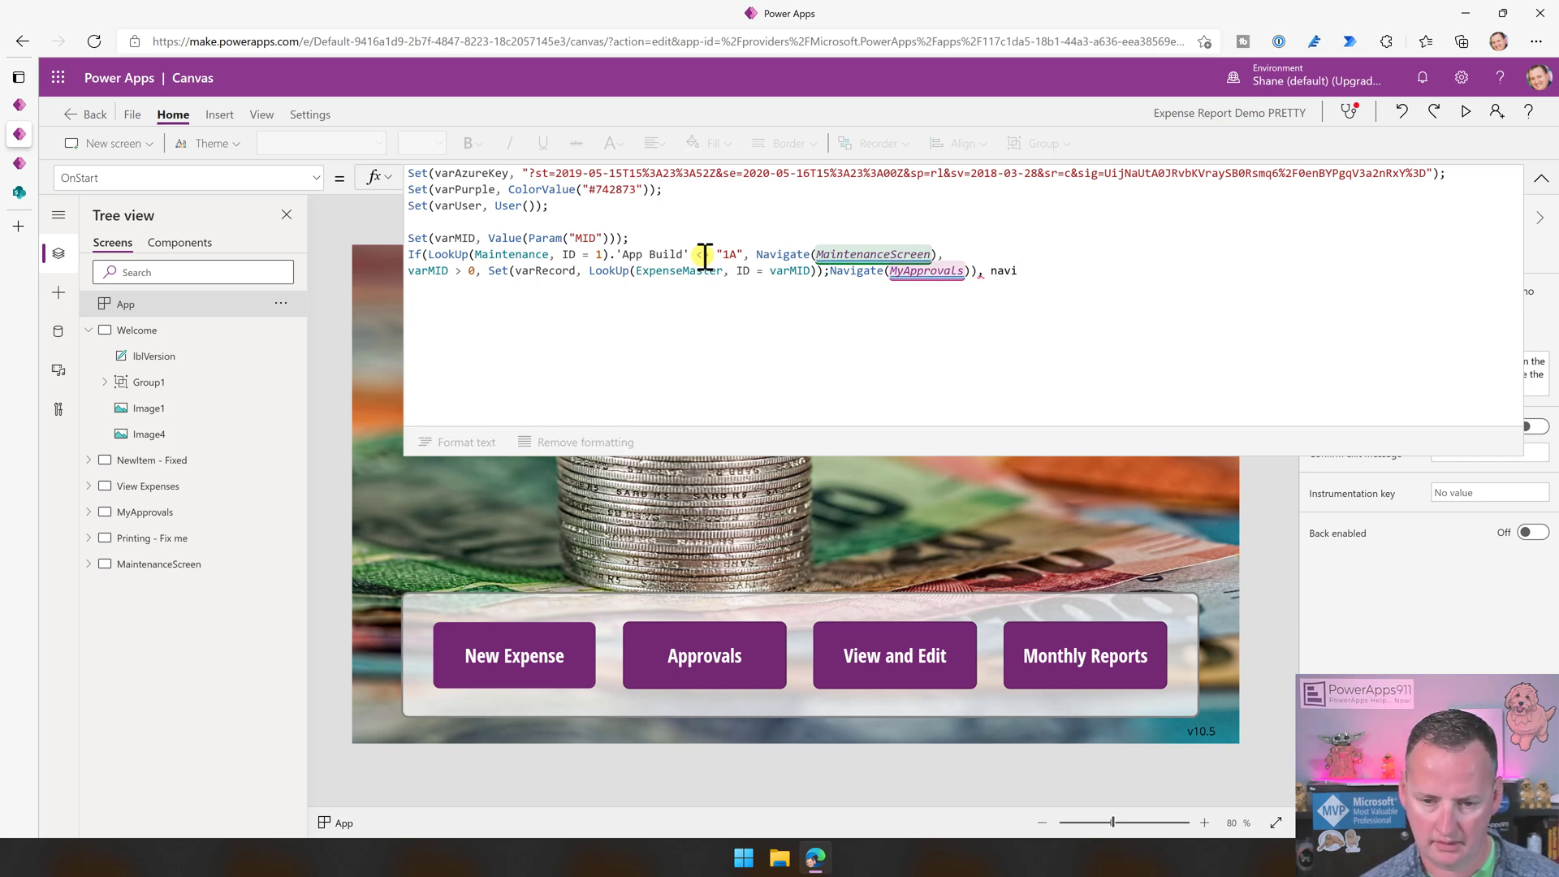
pyautogui.press('BackSpace')
pyautogui.press('BackSpace')
pyautogui.write(', navig')
pyautogui.press('Tab')
pyautogui.write('(')
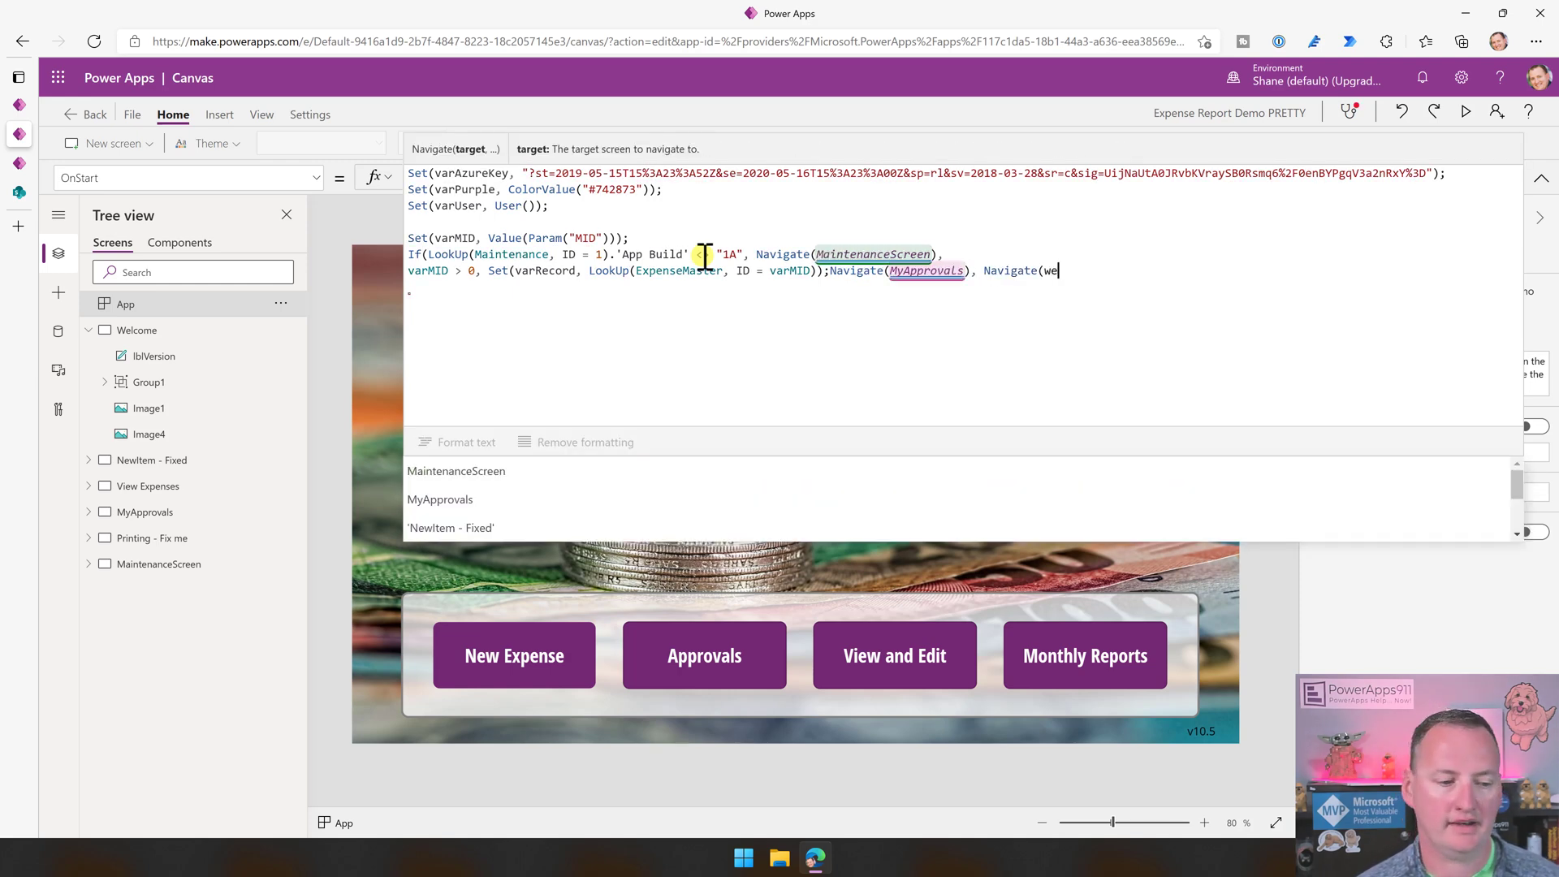
pyautogui.write('lcome)')
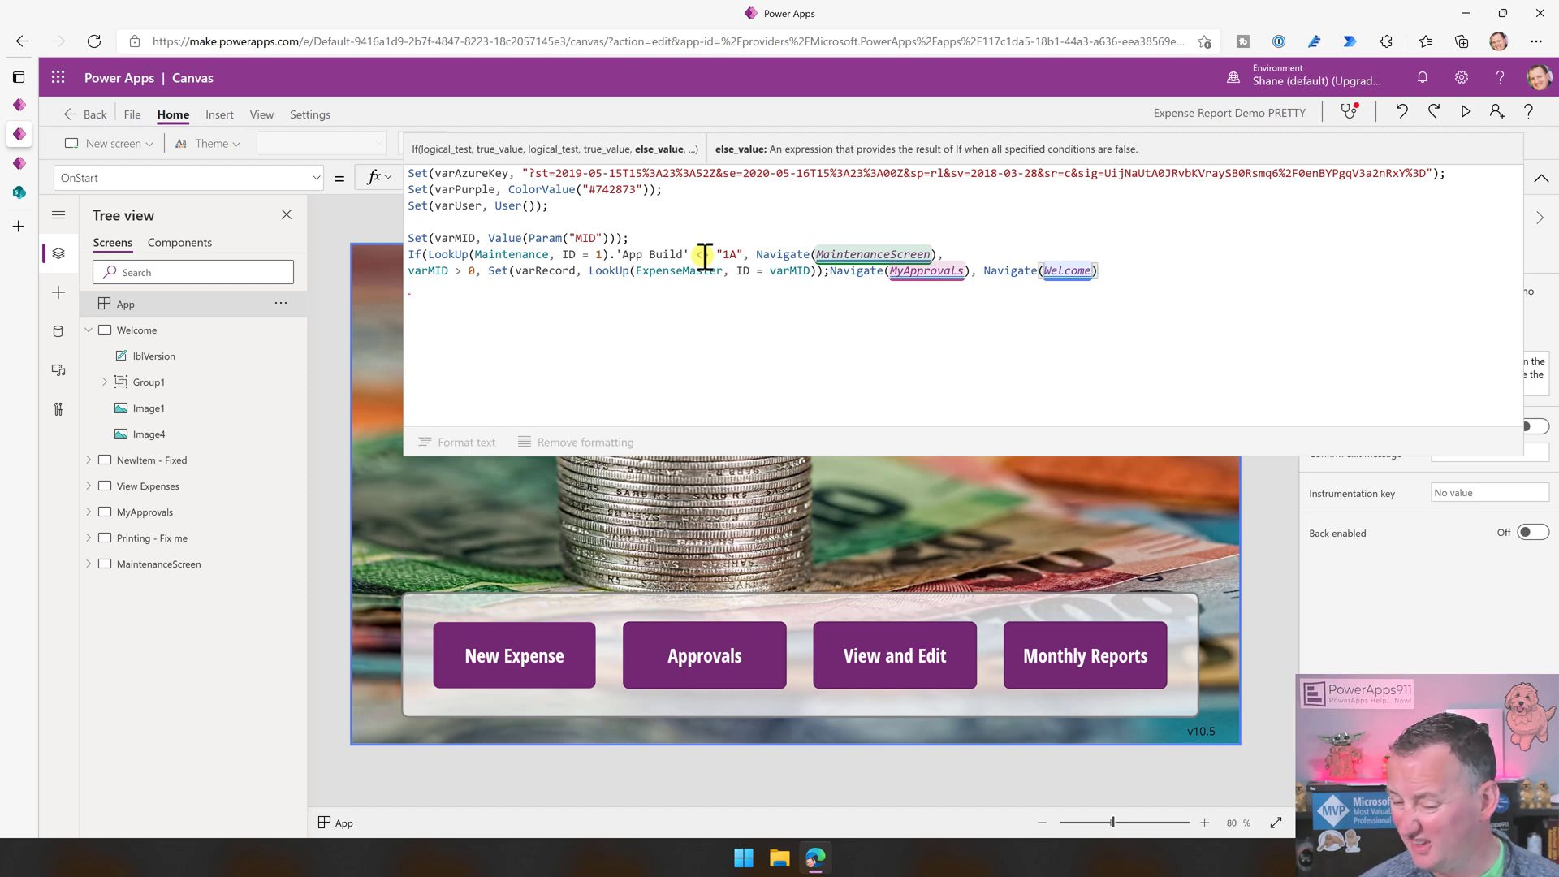
pyautogui.write(');')
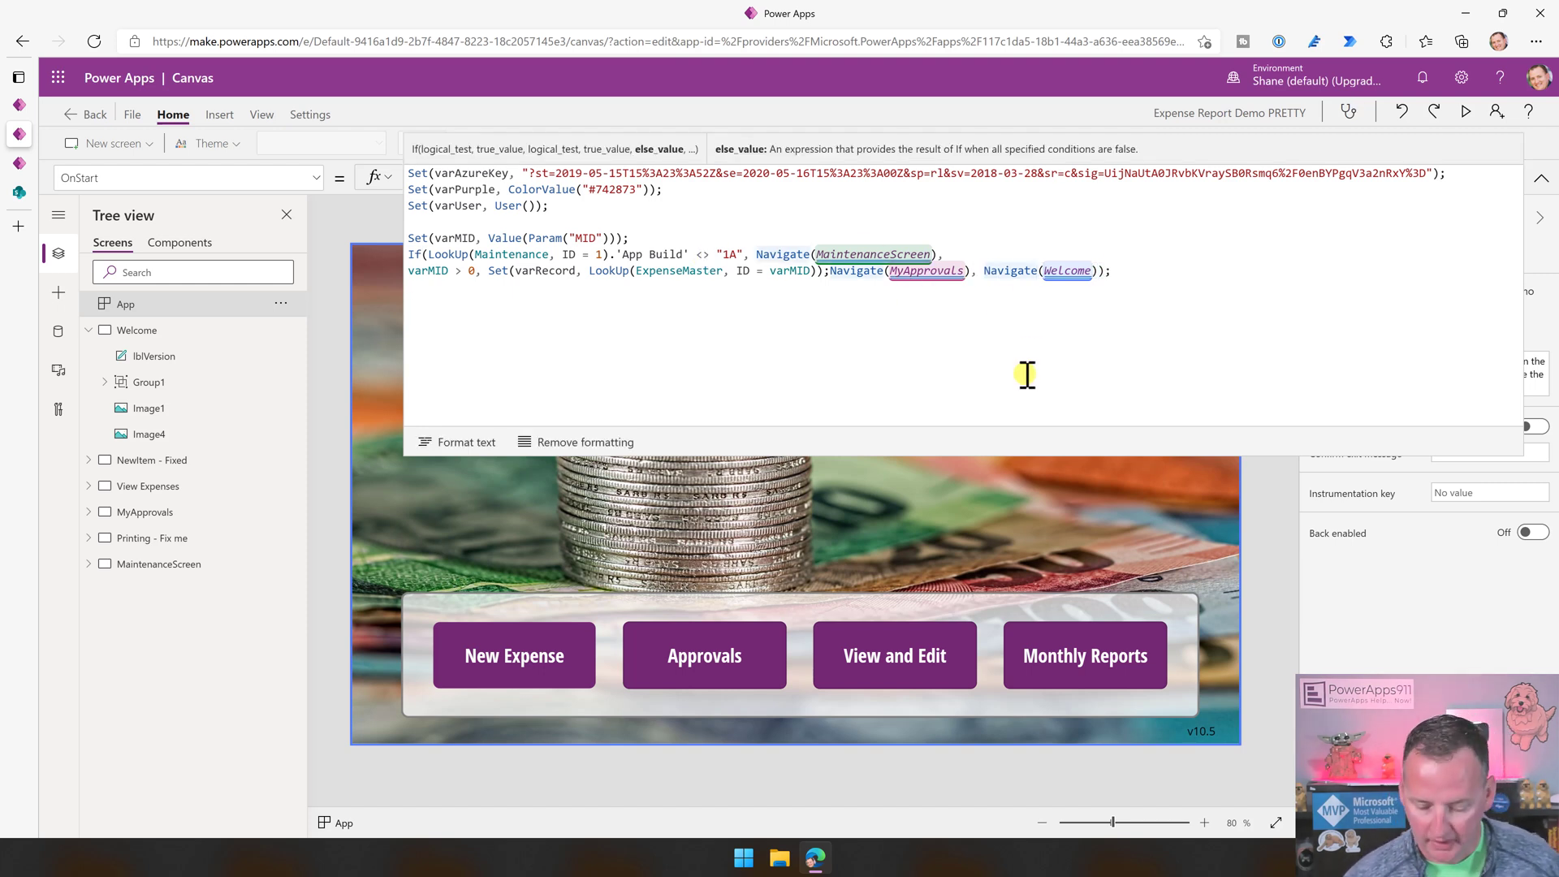
pyautogui.press('Return')
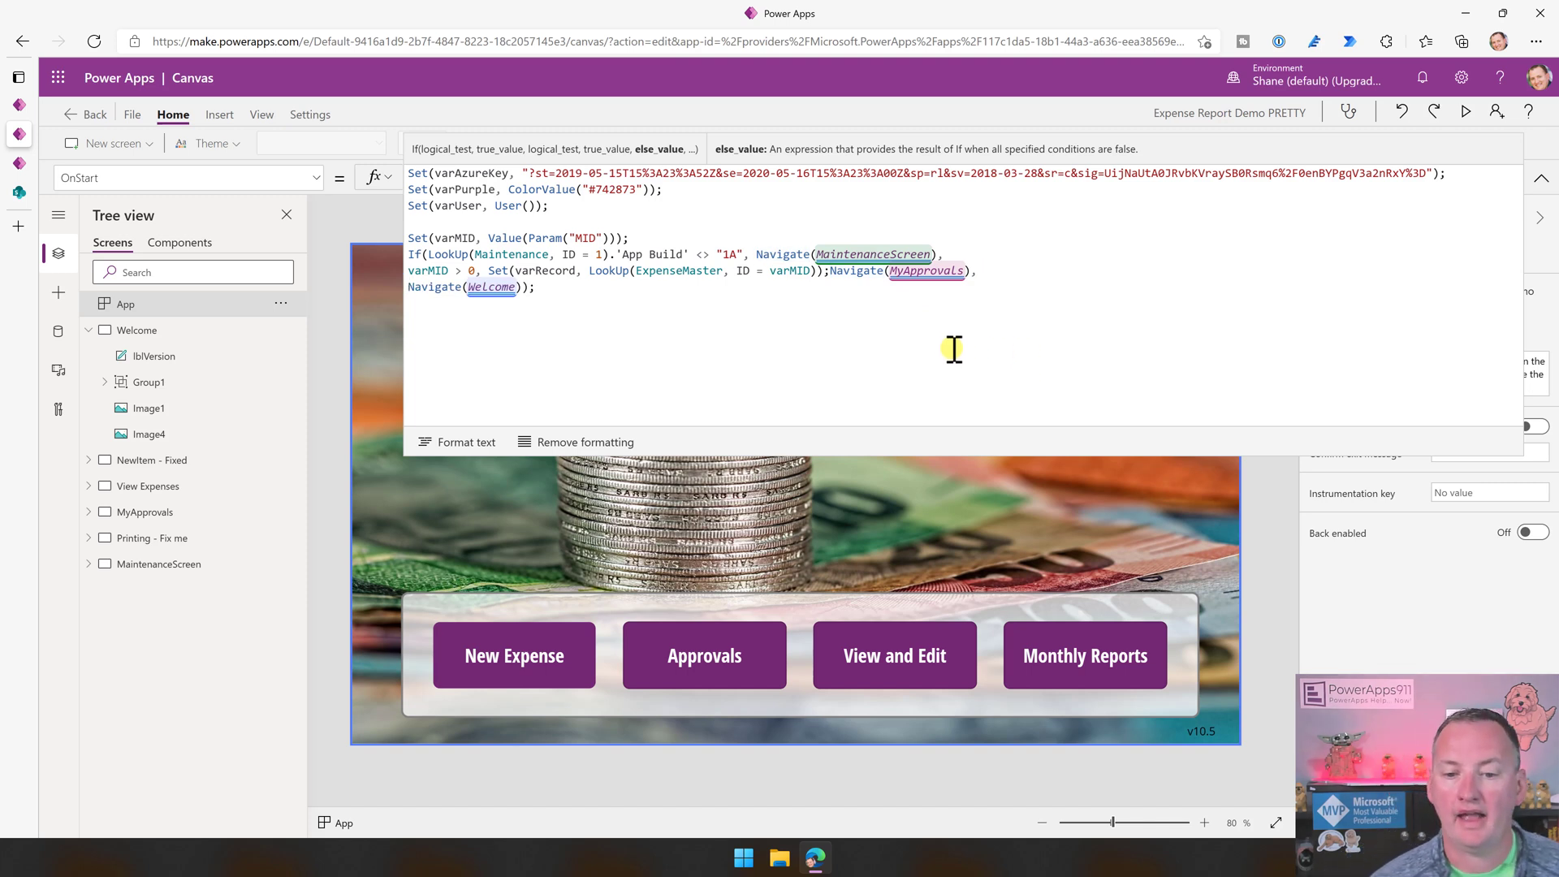
pyautogui.click(950, 352)
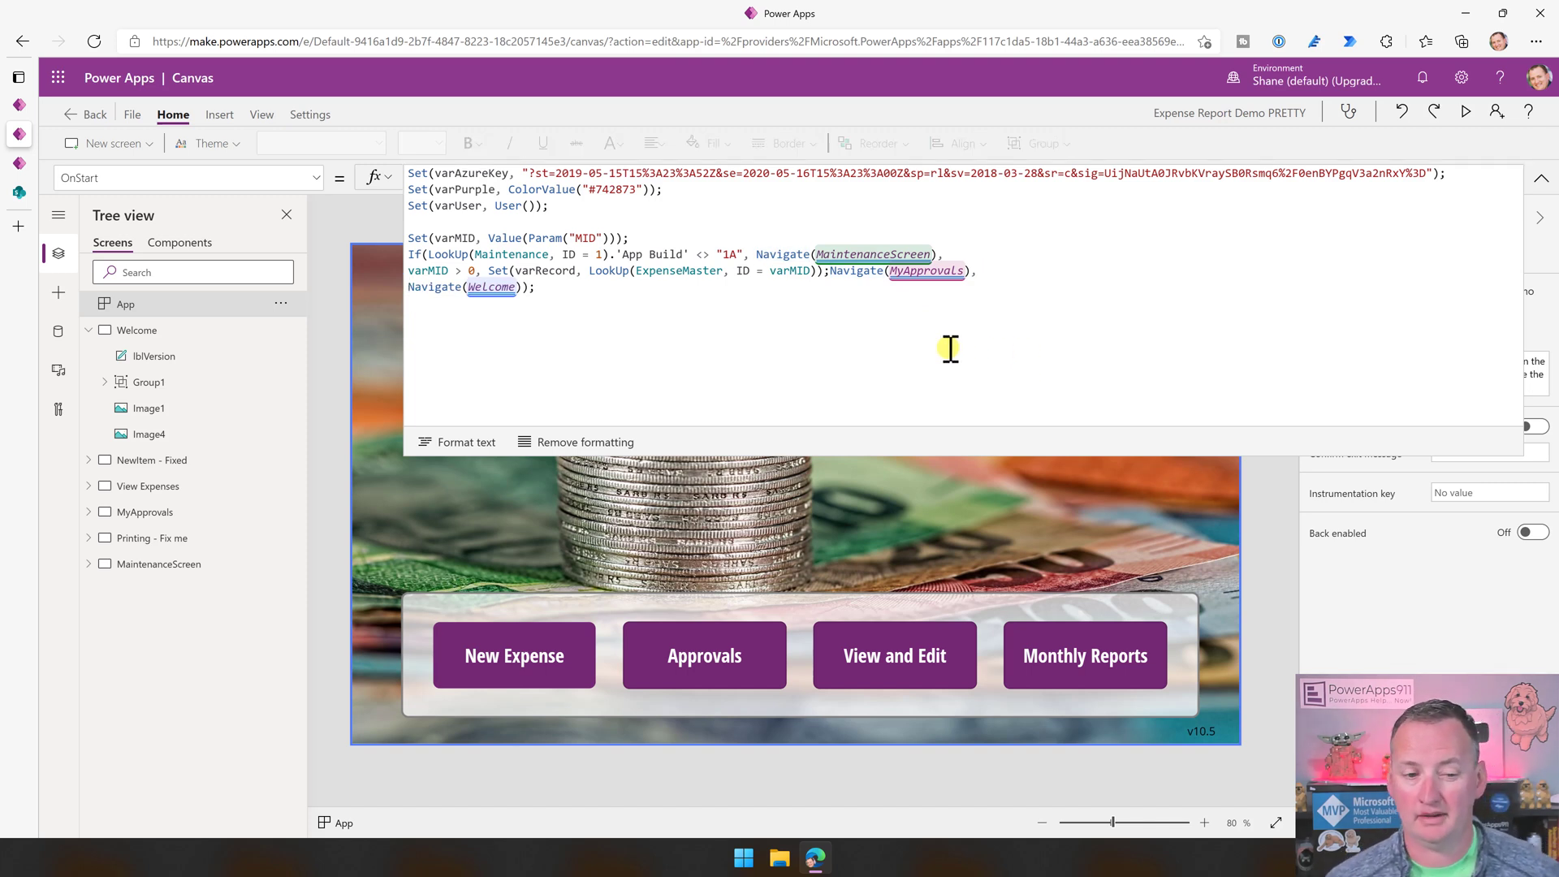